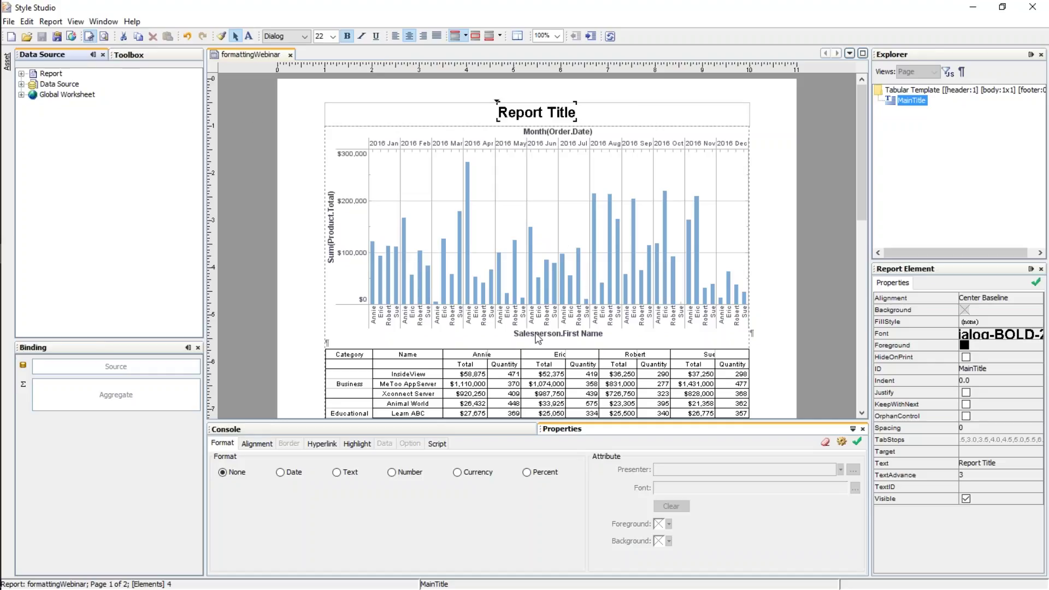
Step: Switch the report from live data to the design layout and inspect its chart, table and text elements
{"action": "left_click", "coordinate": [89, 37]}
{"action": "scroll", "coordinate": [573, 246], "scroll_direction": "down", "scroll_amount": 2}
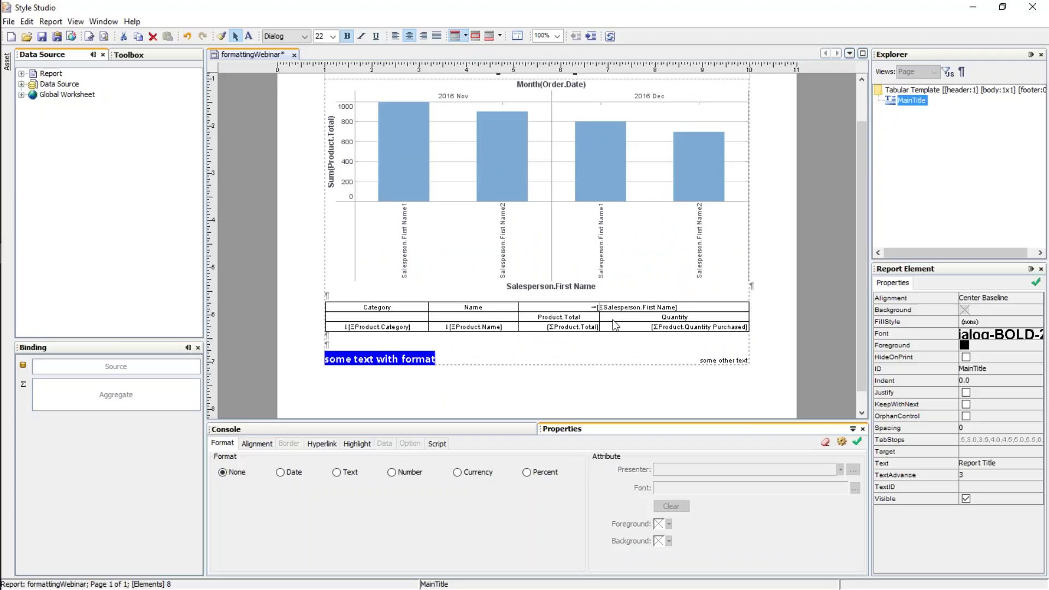
{"action": "scroll", "coordinate": [605, 275], "scroll_direction": "up", "scroll_amount": 2}
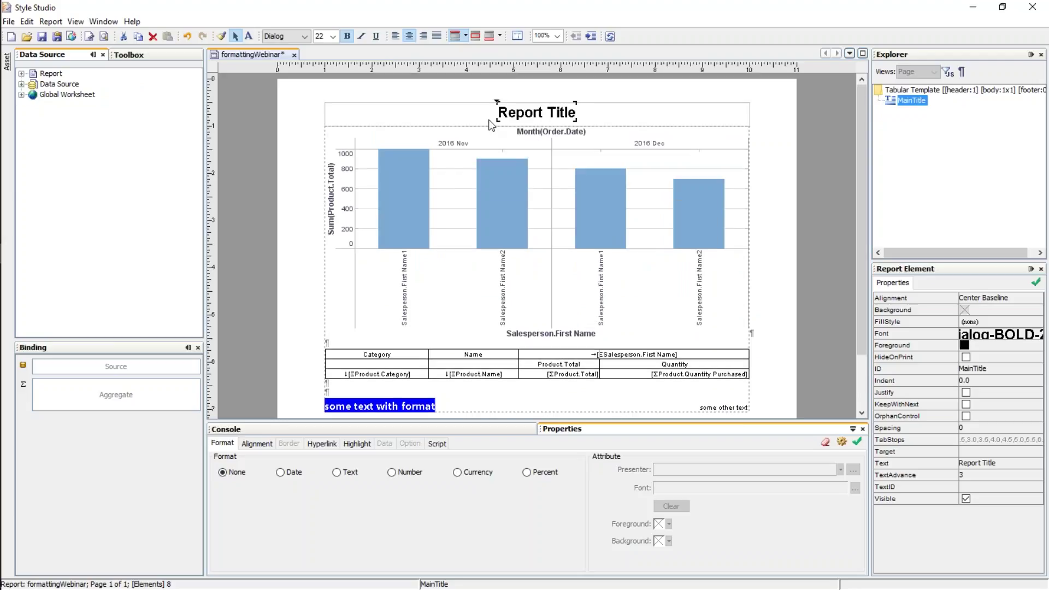
{"action": "left_click", "coordinate": [544, 197]}
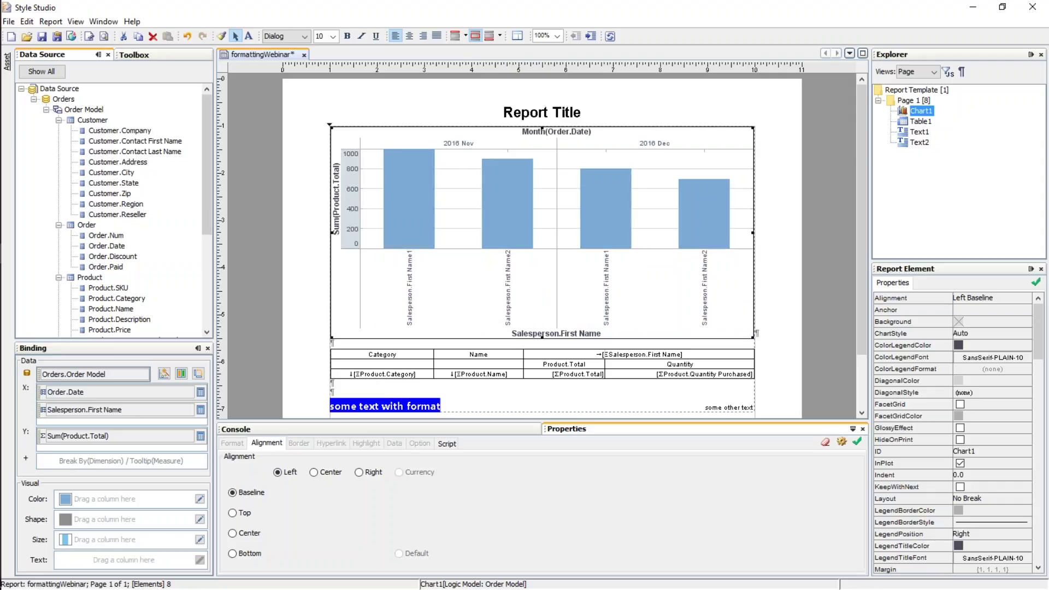
{"action": "left_click", "coordinate": [573, 375]}
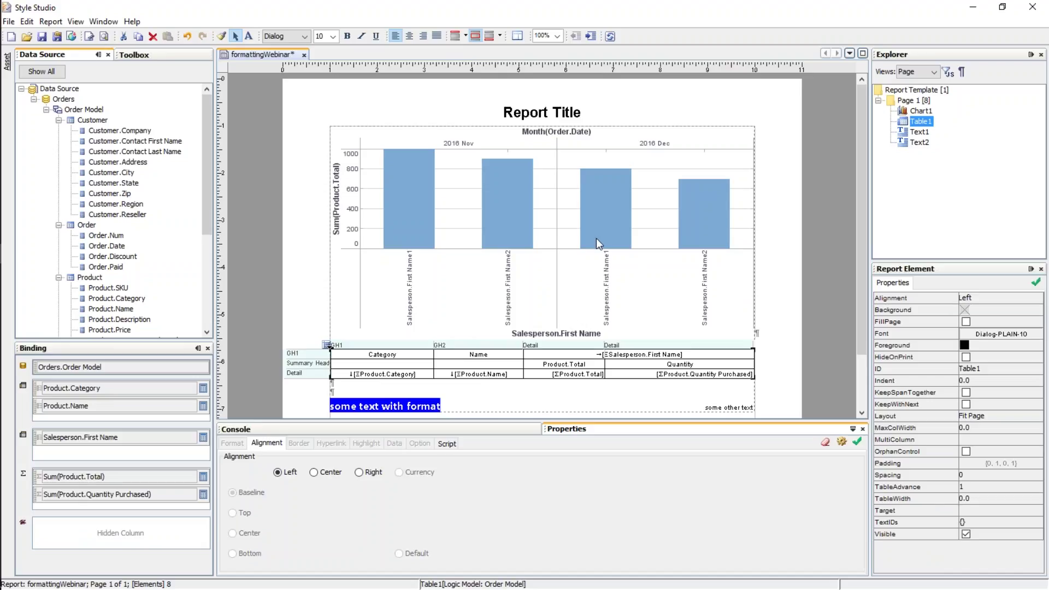
{"action": "scroll", "coordinate": [595, 238], "scroll_direction": "down", "scroll_amount": 1}
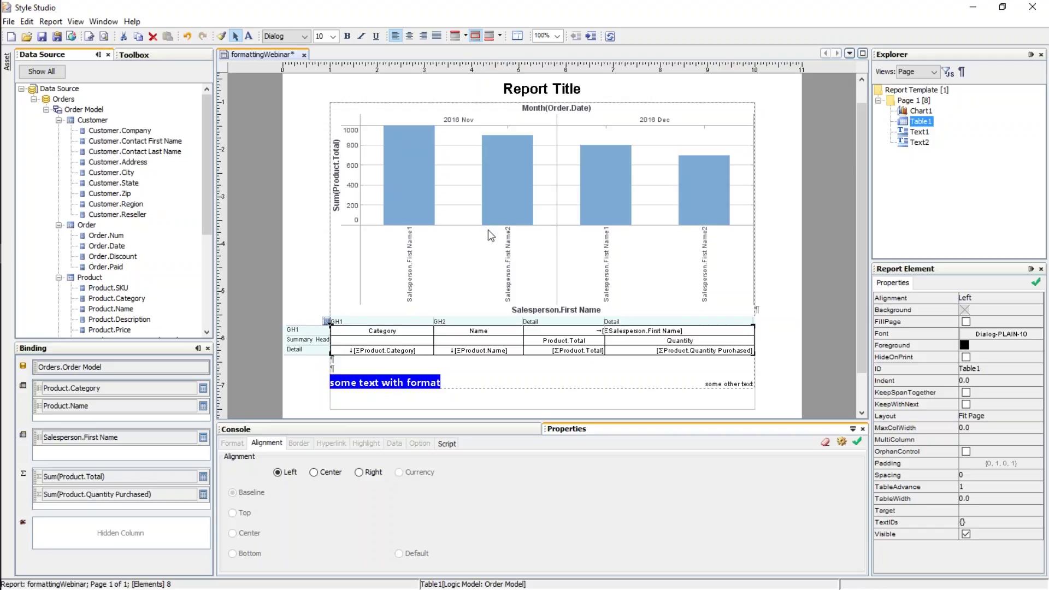
Step: Turn live data display back on, preview both pages of the report and close the preview
{"action": "left_click", "coordinate": [89, 37]}
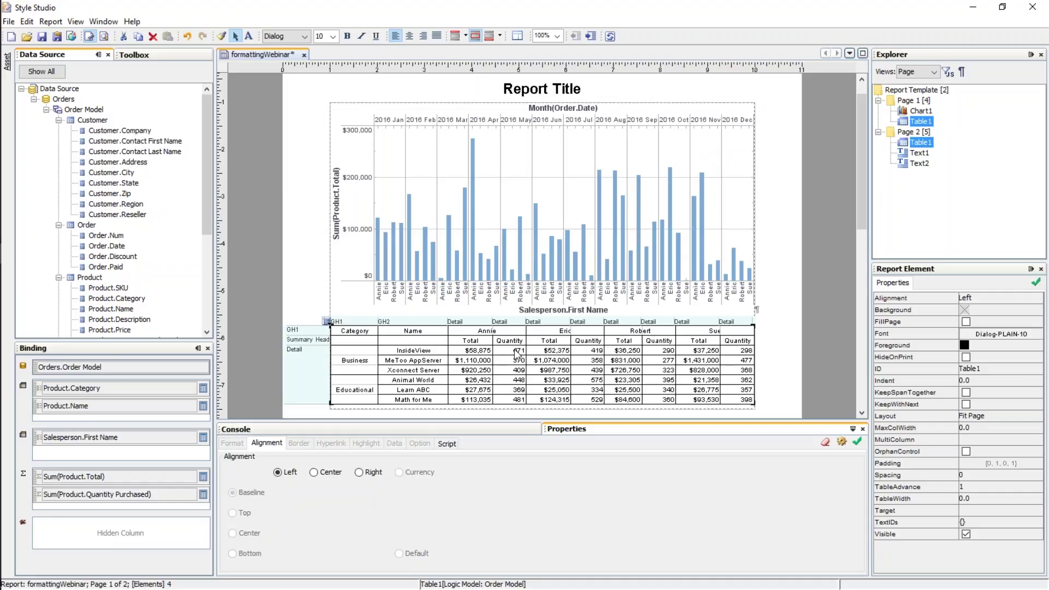
{"action": "left_click", "coordinate": [104, 36]}
{"action": "scroll", "coordinate": [632, 224], "scroll_direction": "down", "scroll_amount": 4}
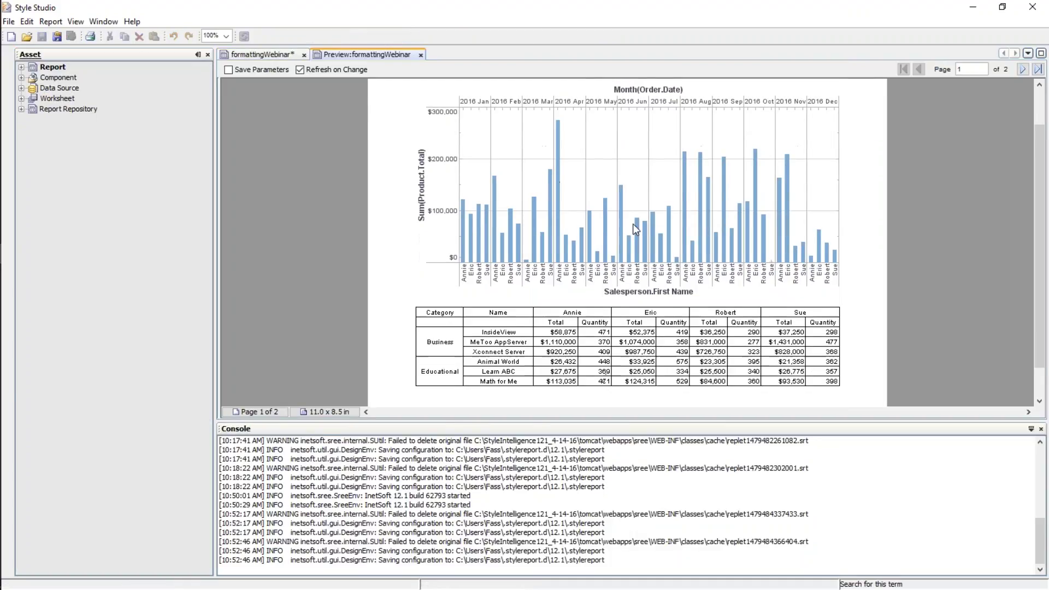
{"action": "scroll", "coordinate": [635, 230], "scroll_direction": "up", "scroll_amount": 3}
{"action": "scroll", "coordinate": [646, 284], "scroll_direction": "down", "scroll_amount": 1}
{"action": "left_click", "coordinate": [1022, 69]}
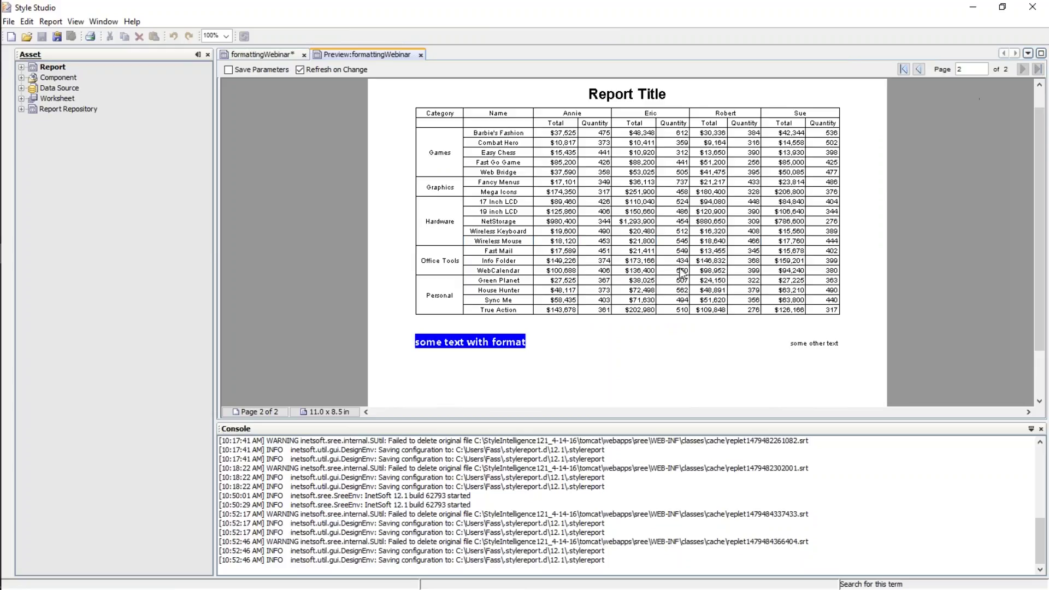
{"action": "scroll", "coordinate": [682, 272], "scroll_direction": "up", "scroll_amount": 1}
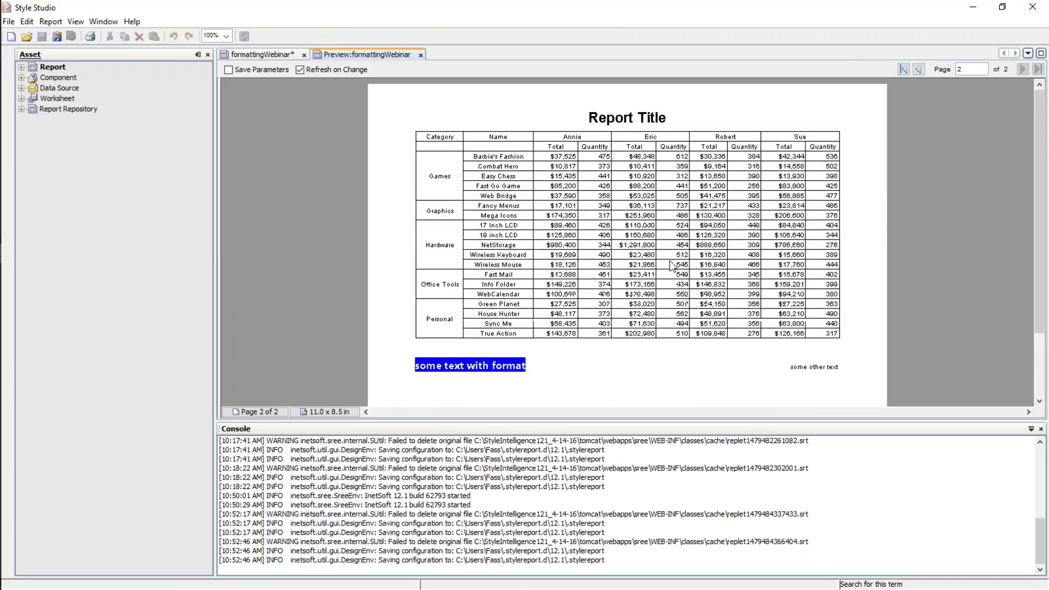
{"action": "left_click", "coordinate": [420, 55]}
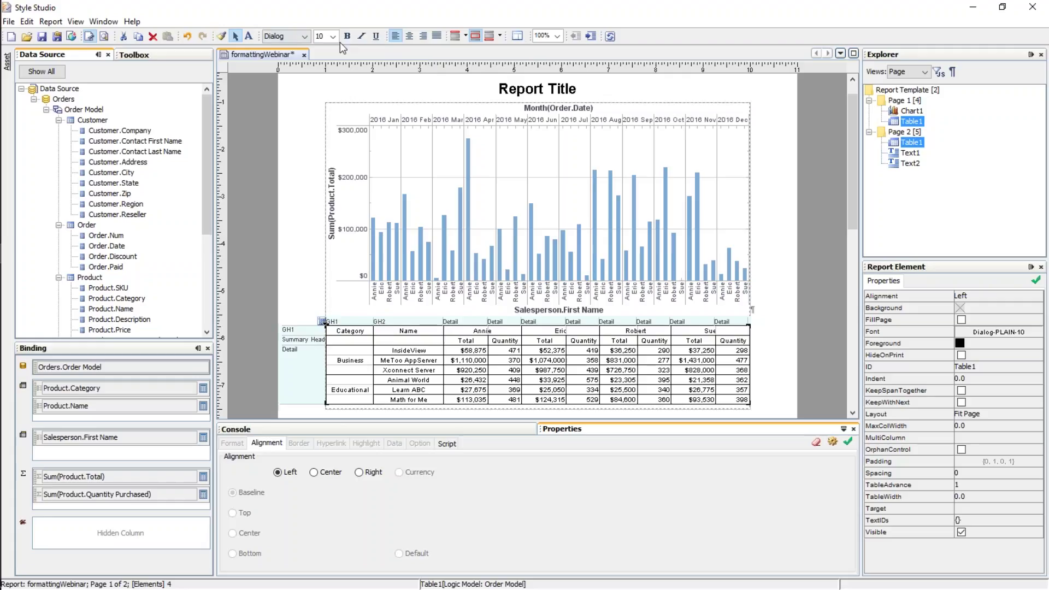
Step: Try the Elephant font on the report title and set it back to Dialog
{"action": "left_click", "coordinate": [539, 92]}
{"action": "left_click", "coordinate": [543, 112]}
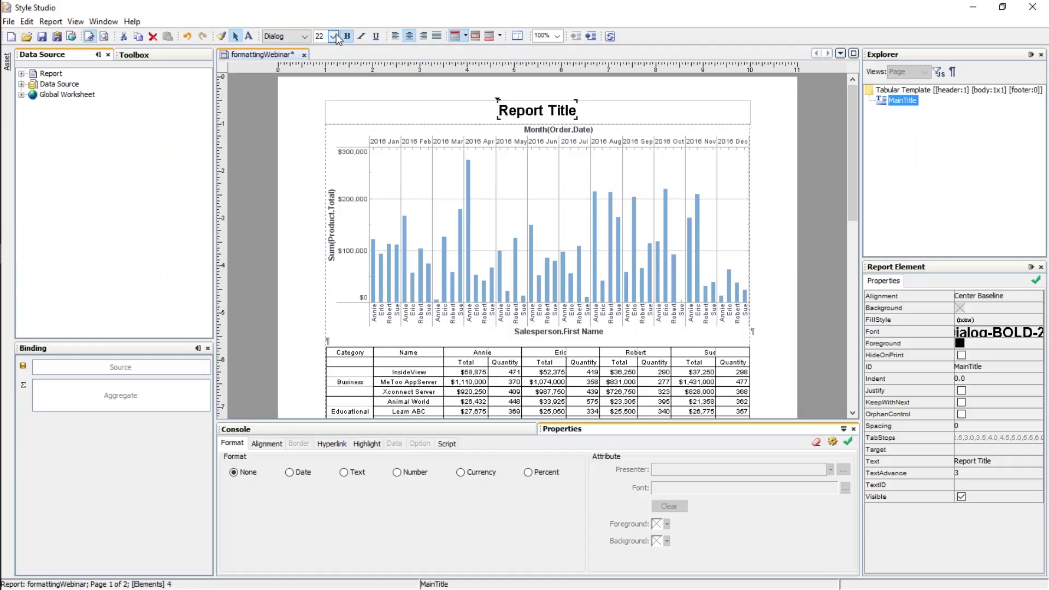
{"action": "left_click", "coordinate": [303, 37]}
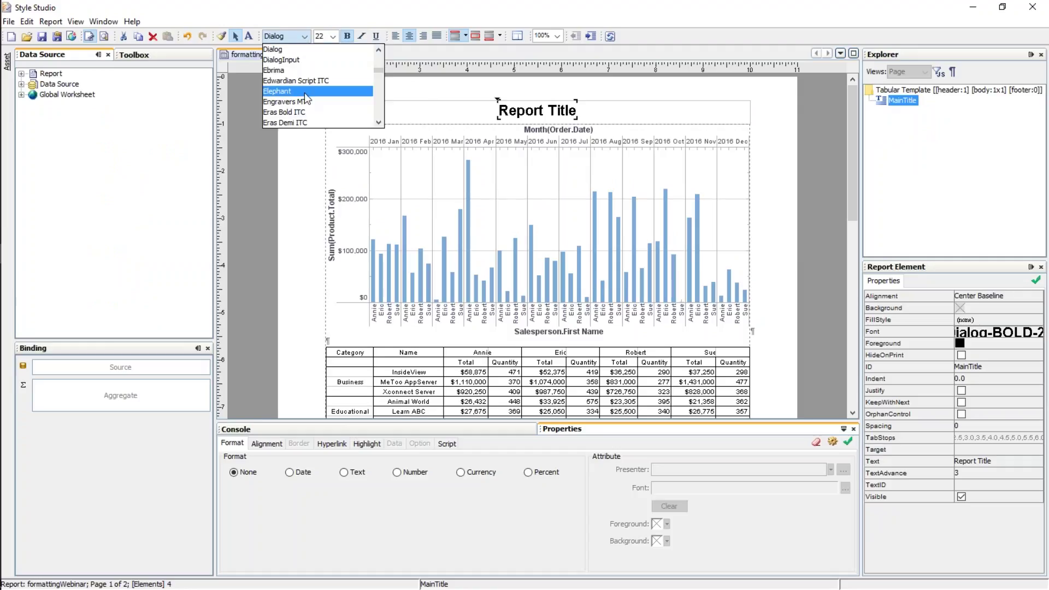
{"action": "left_click", "coordinate": [304, 92]}
{"action": "left_click", "coordinate": [305, 36]}
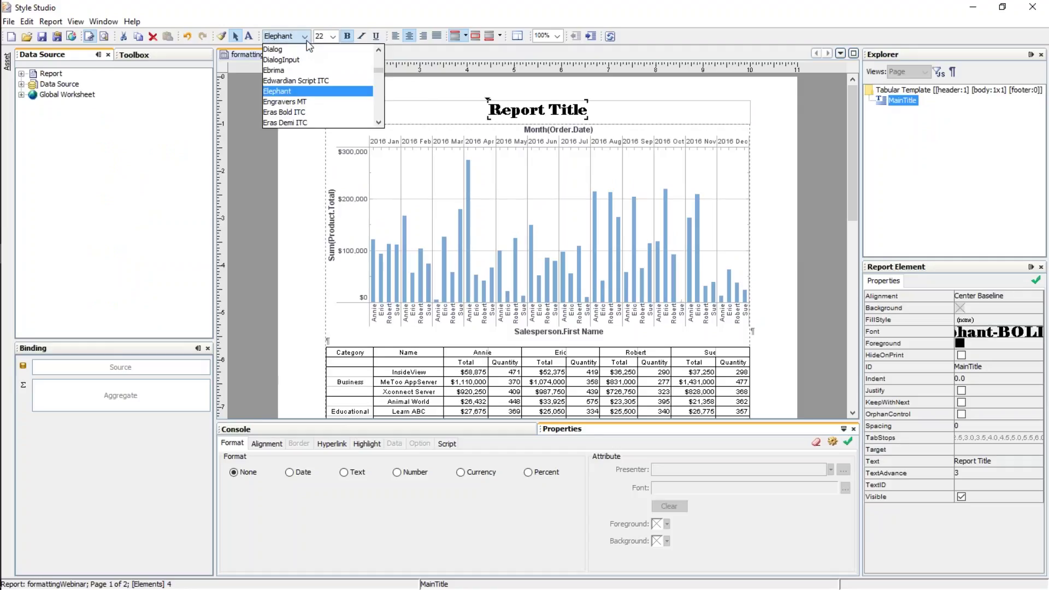
{"action": "left_click", "coordinate": [303, 50]}
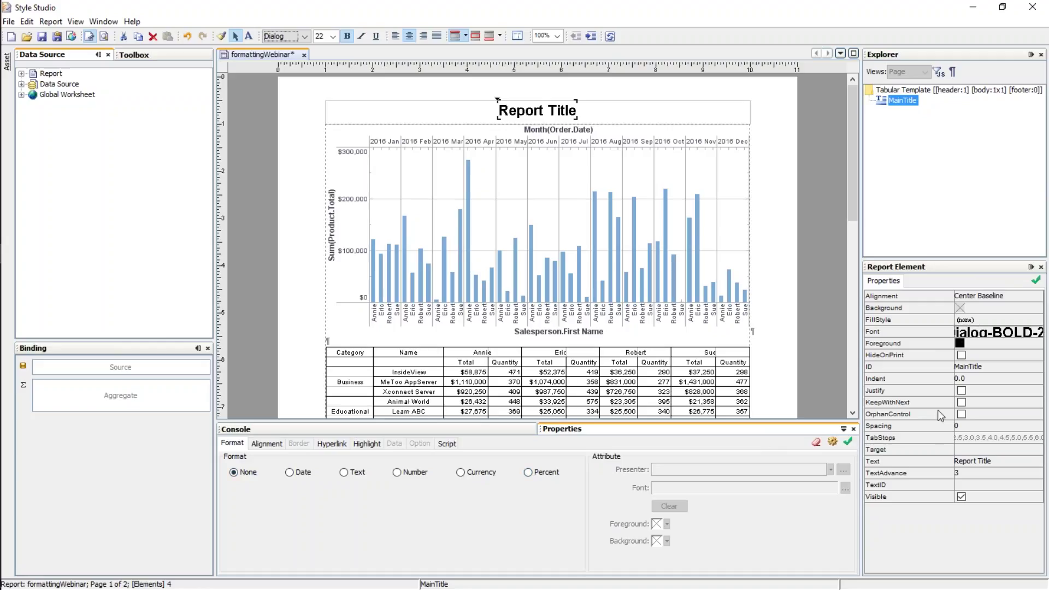
Step: Collapse the Report Element pane to the window edge, reopen it and pin it back in place
{"action": "left_click", "coordinate": [1030, 267]}
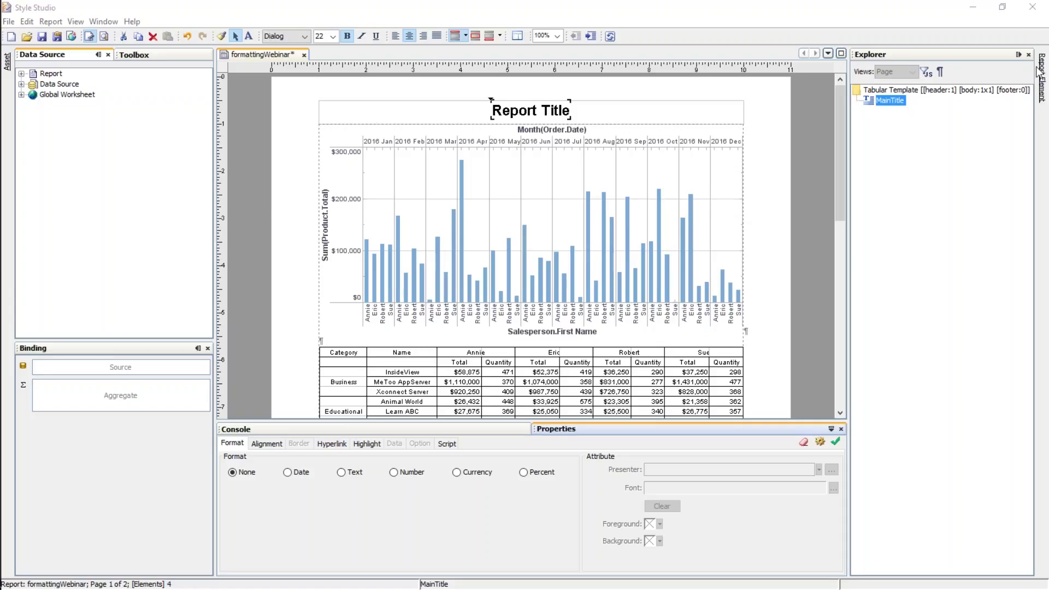
{"action": "left_click", "coordinate": [1042, 92]}
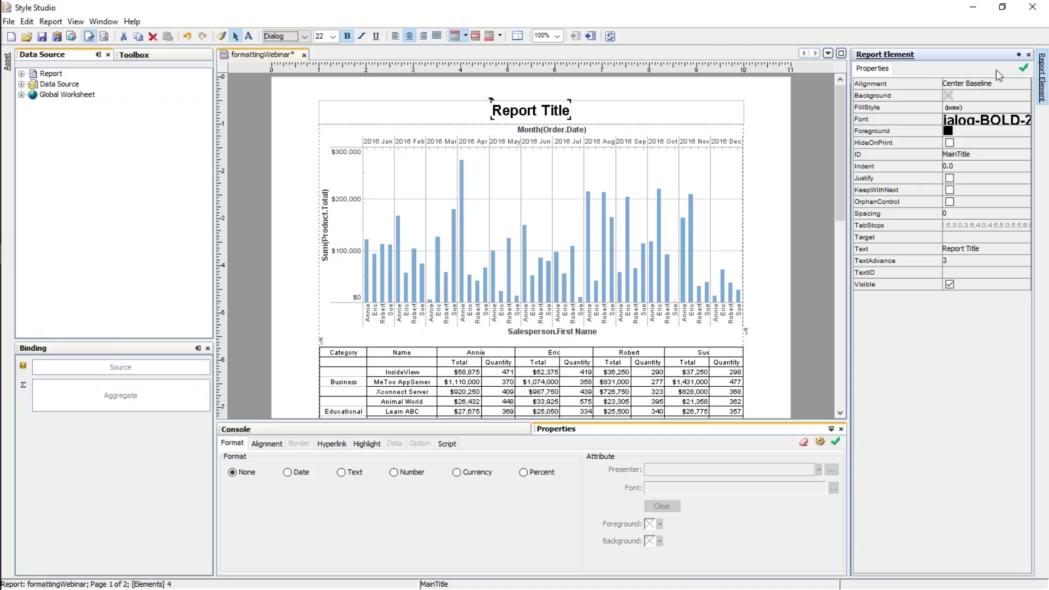
{"action": "left_click", "coordinate": [1043, 79]}
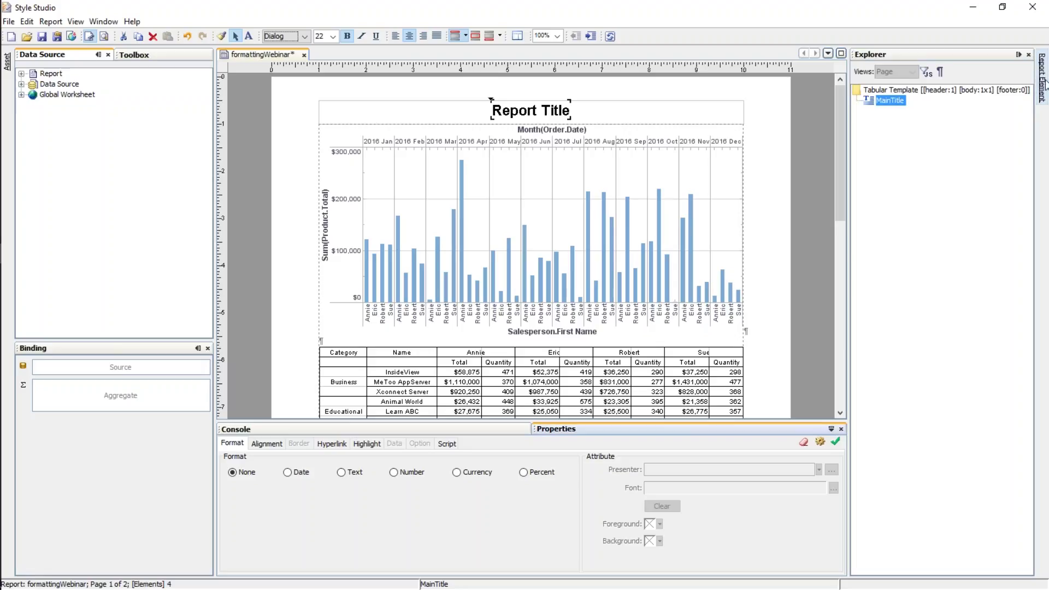
{"action": "mouse_move", "coordinate": [1042, 83]}
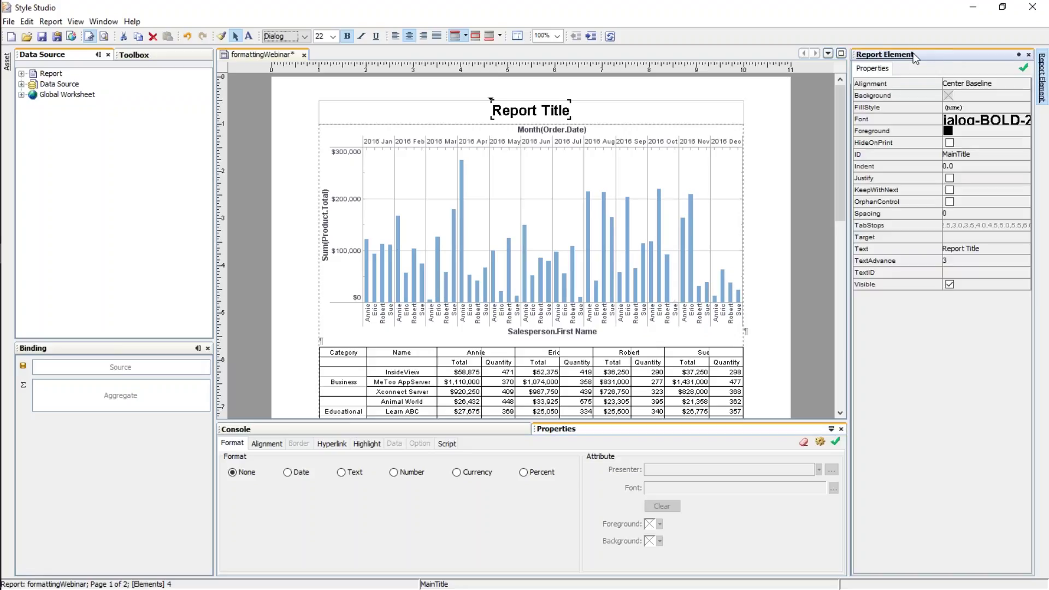
{"action": "left_click", "coordinate": [1015, 58]}
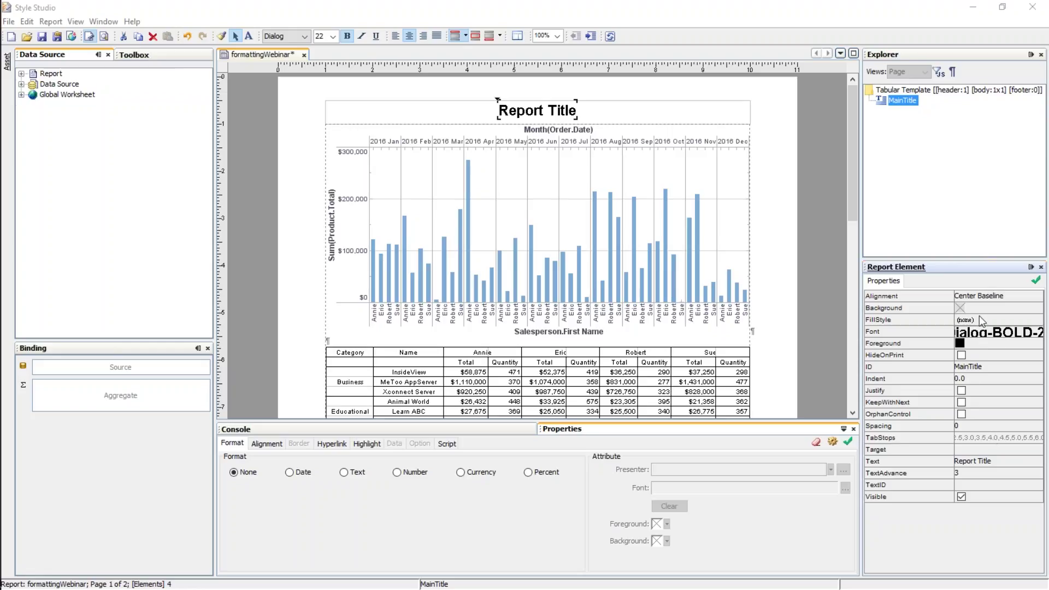
{"action": "left_click", "coordinate": [97, 22]}
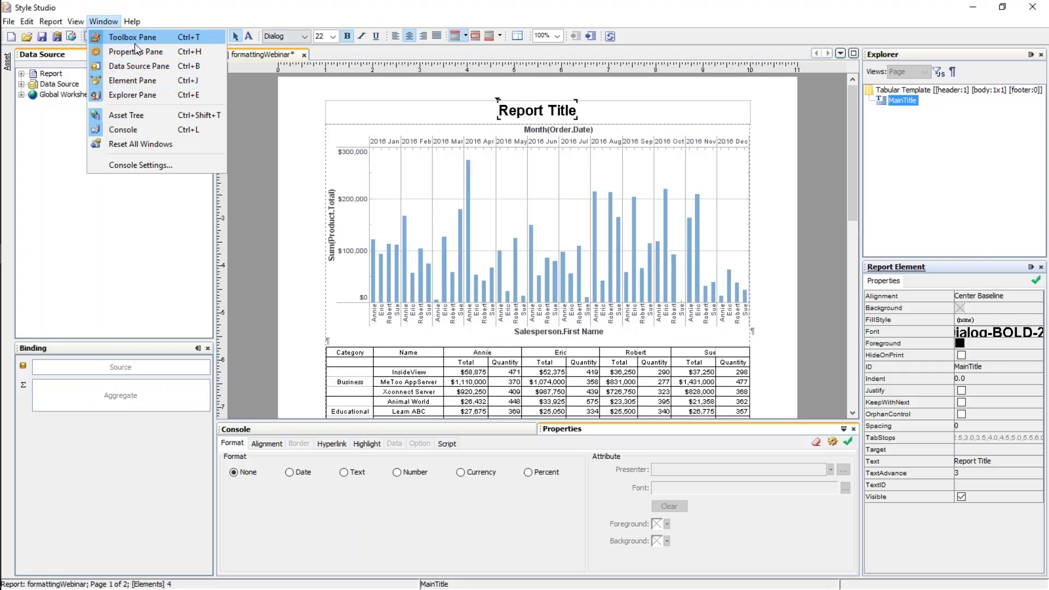
{"action": "key", "text": "ctrl+t"}
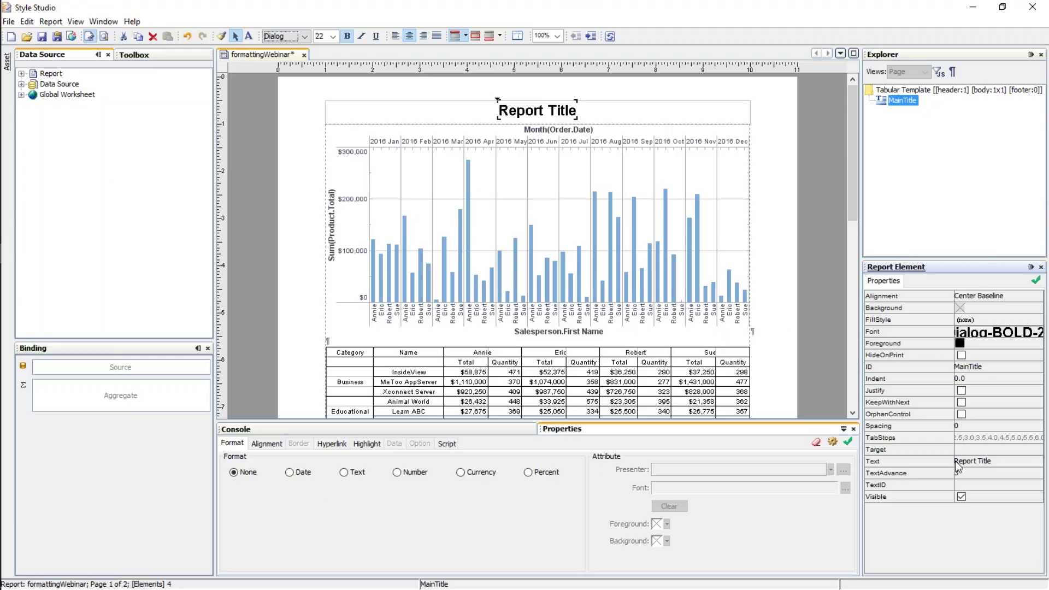
Step: Compare the element properties of the chart and the report title, including the title's foreground color choices
{"action": "left_click", "coordinate": [662, 176]}
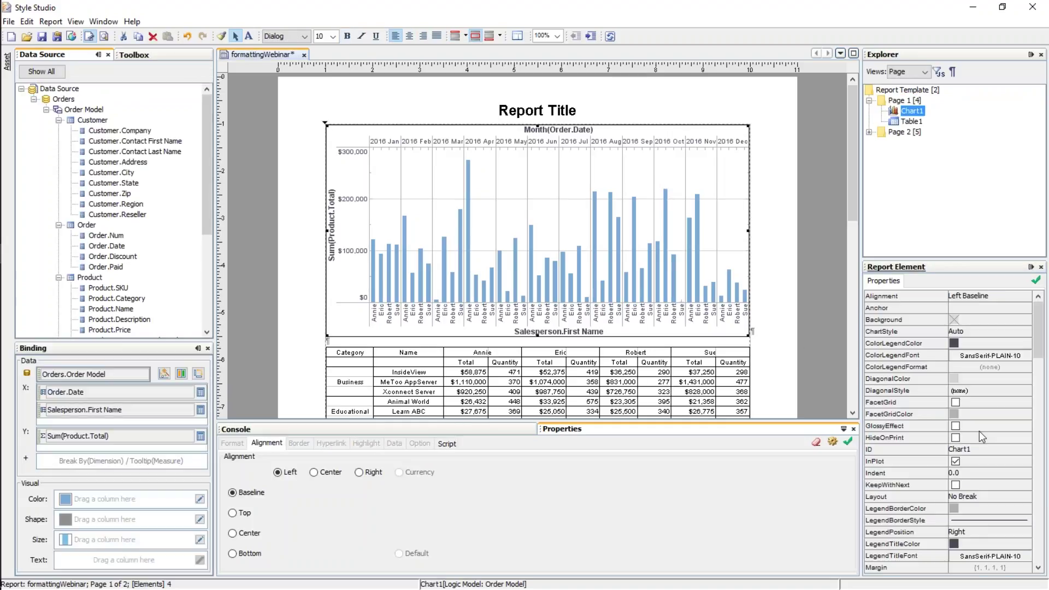
{"action": "left_click", "coordinate": [519, 110]}
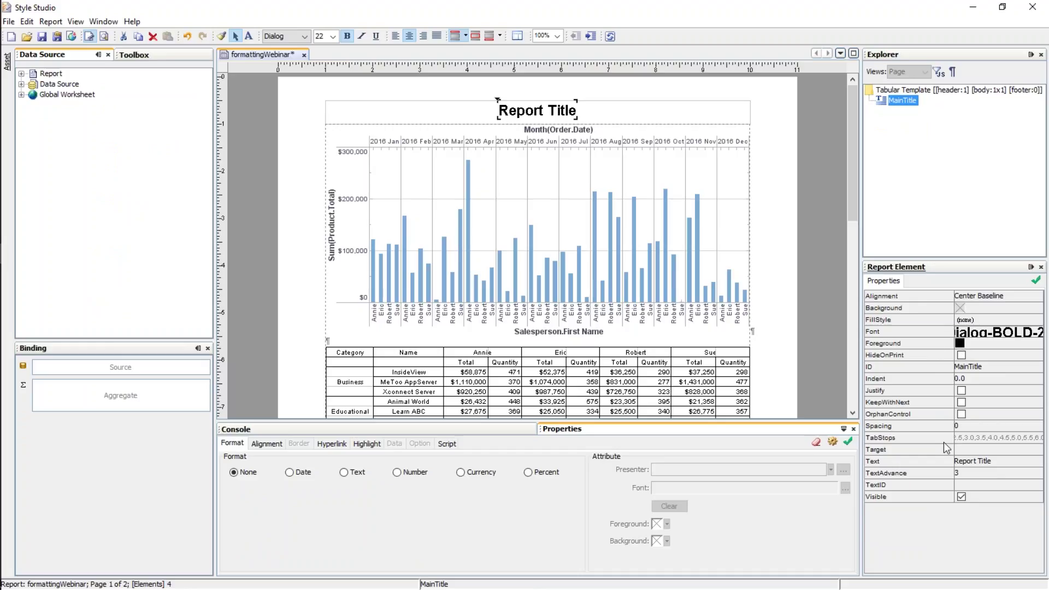
{"action": "left_click", "coordinate": [959, 378]}
{"action": "left_click", "coordinate": [963, 345]}
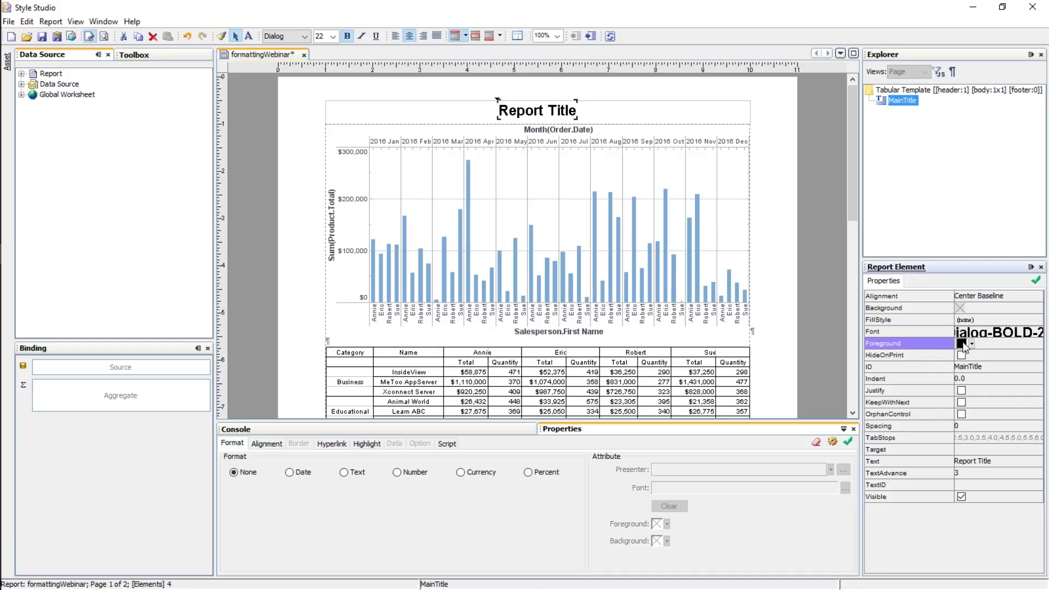
{"action": "left_click", "coordinate": [971, 344]}
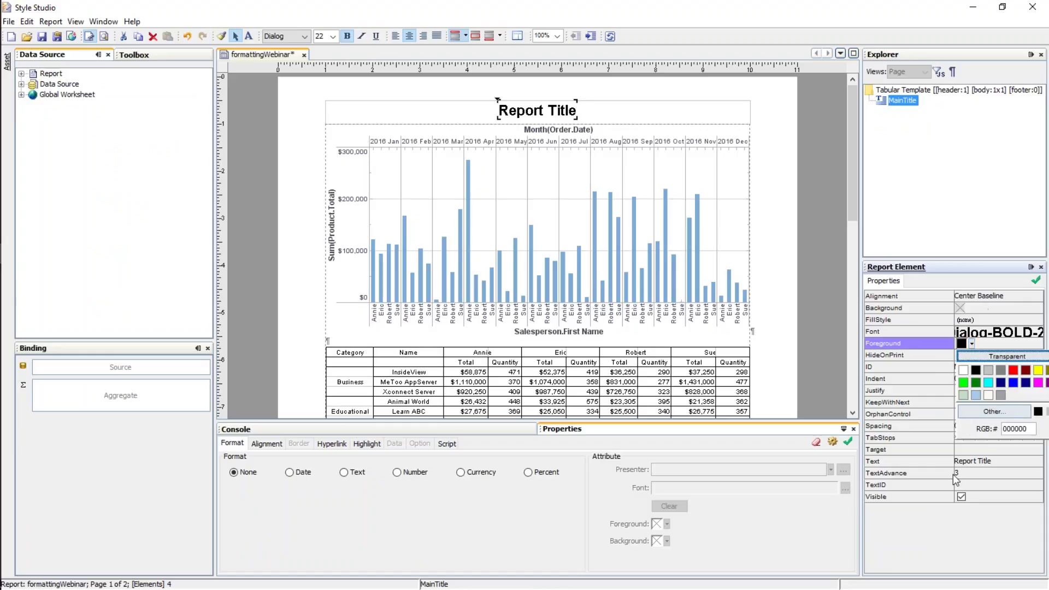
{"action": "left_click", "coordinate": [943, 541]}
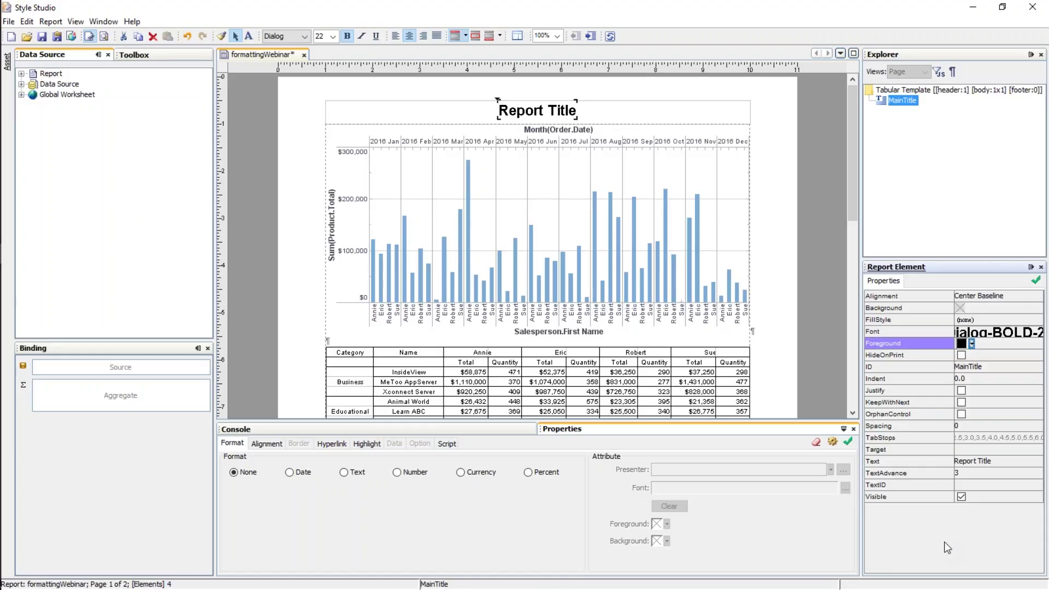
Step: View the attributes in the report title's Text Properties dialog and close it without changes
{"action": "right_click", "coordinate": [527, 113]}
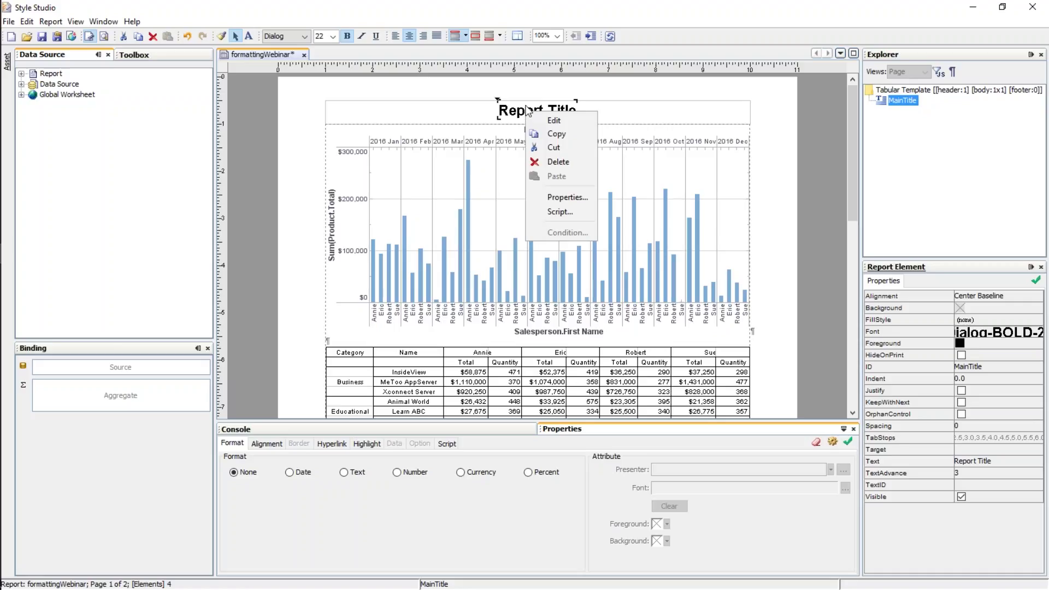
{"action": "left_click", "coordinate": [576, 196]}
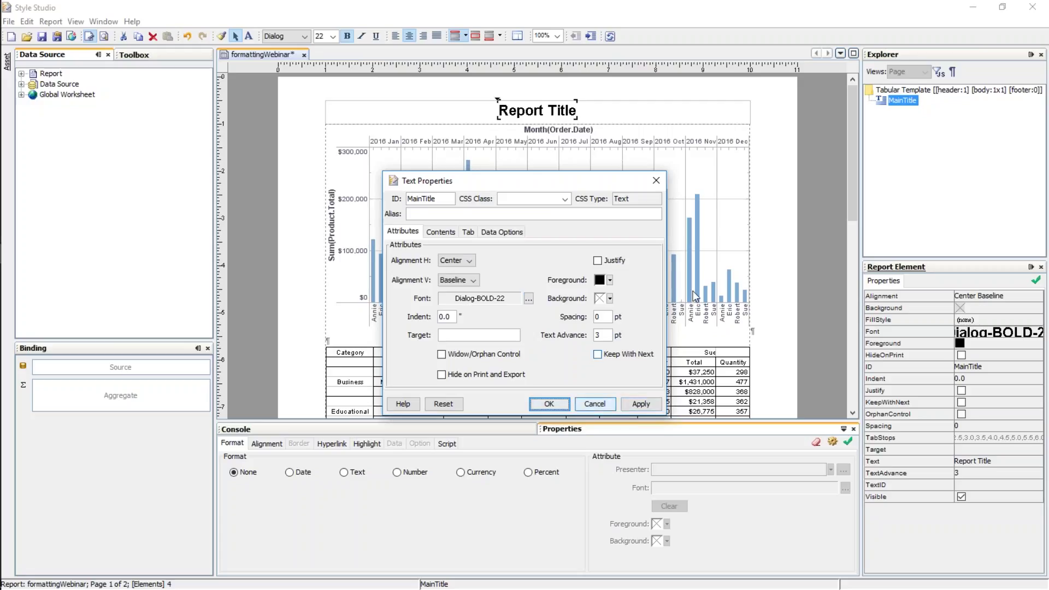
{"action": "left_click", "coordinate": [656, 180]}
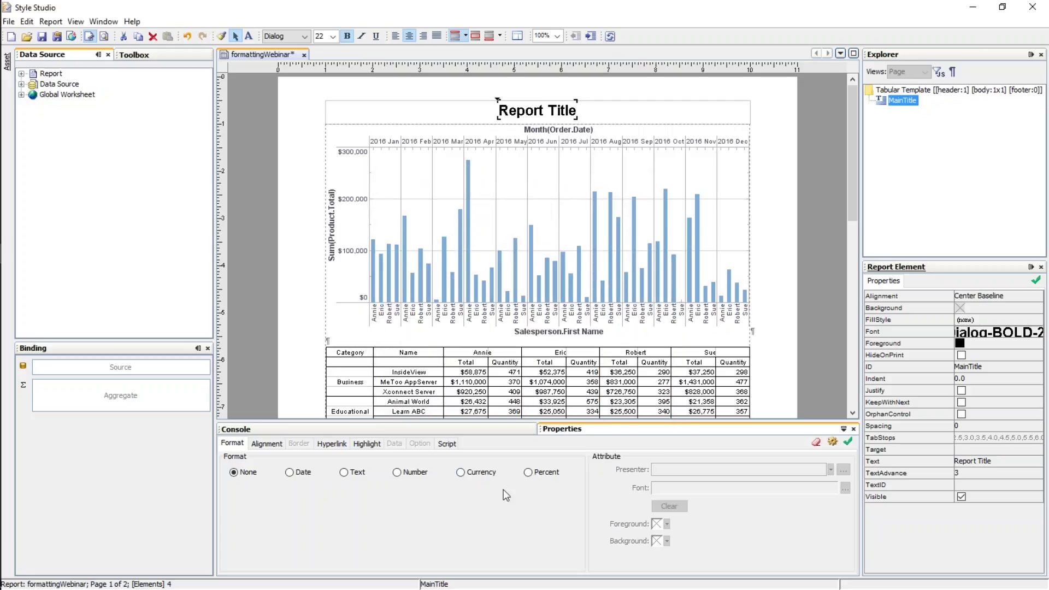
Step: Select a Total cell in the table's MeToo AppServer row and view its format options
{"action": "left_click", "coordinate": [548, 387]}
{"action": "left_click", "coordinate": [548, 384]}
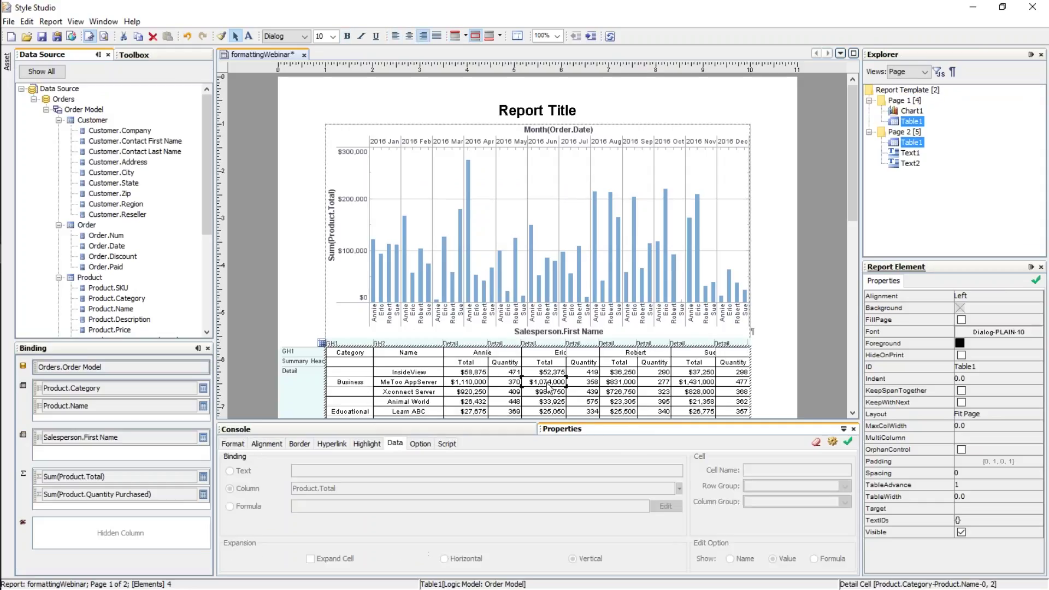
{"action": "left_click", "coordinate": [239, 446]}
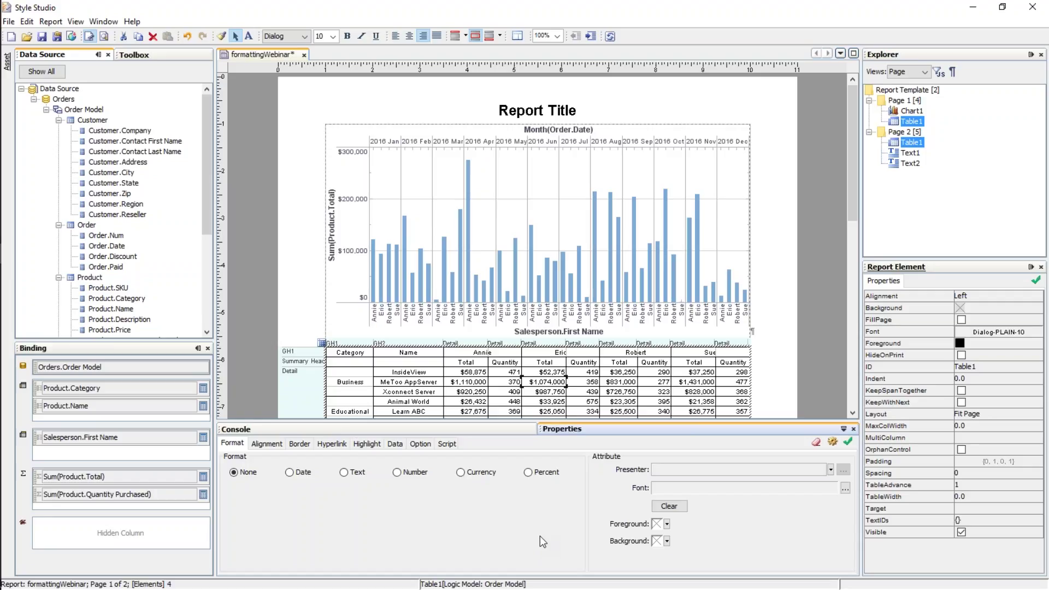
Step: Review the chart's plot settings in Chart Properties, cancel without changes and select the whole table
{"action": "left_click", "coordinate": [550, 225]}
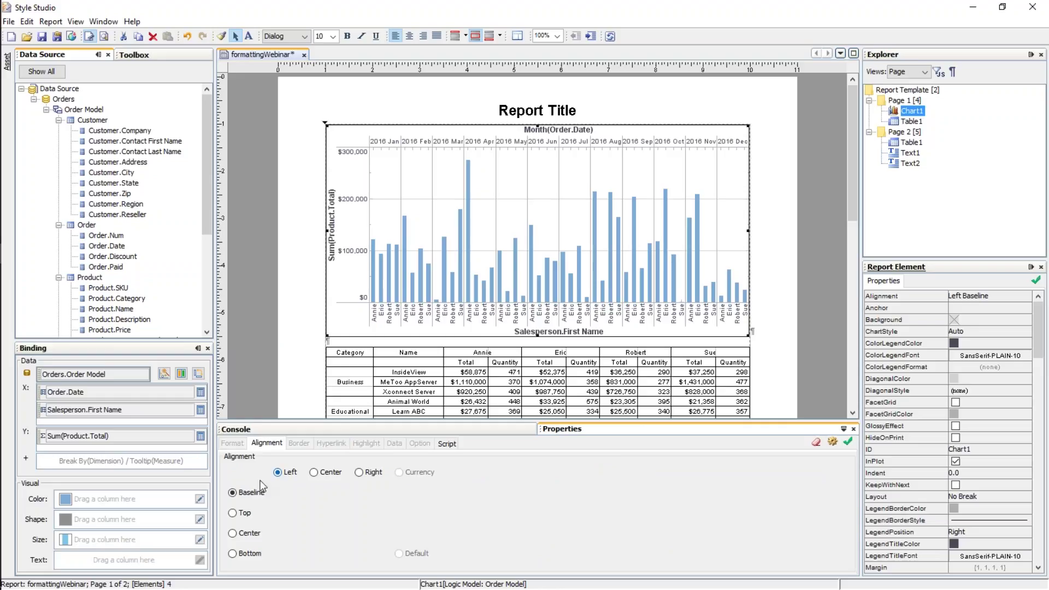
{"action": "right_click", "coordinate": [570, 228]}
{"action": "left_click", "coordinate": [618, 315]}
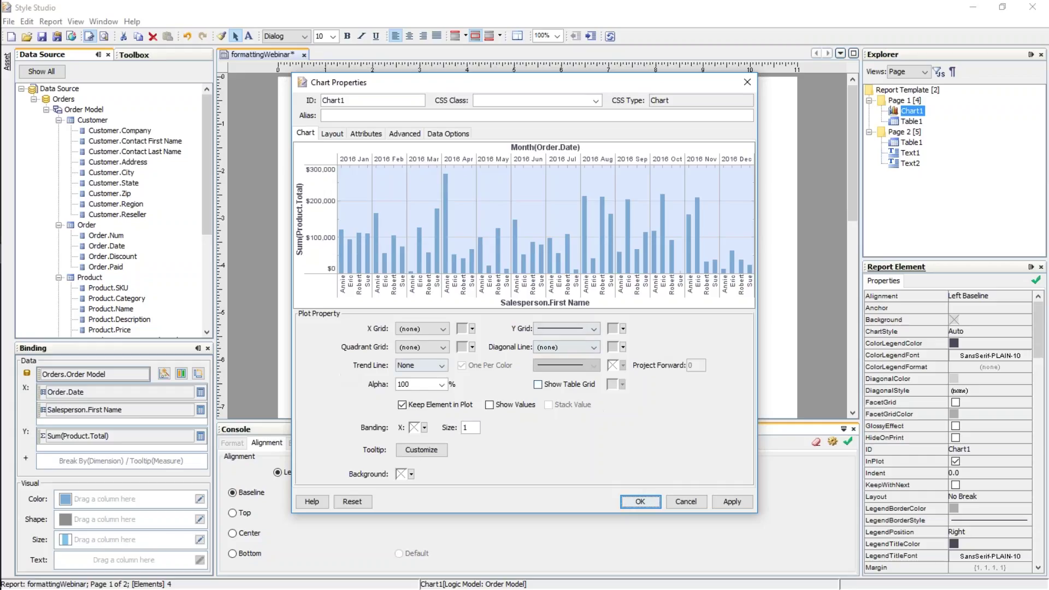
{"action": "left_click", "coordinate": [686, 501]}
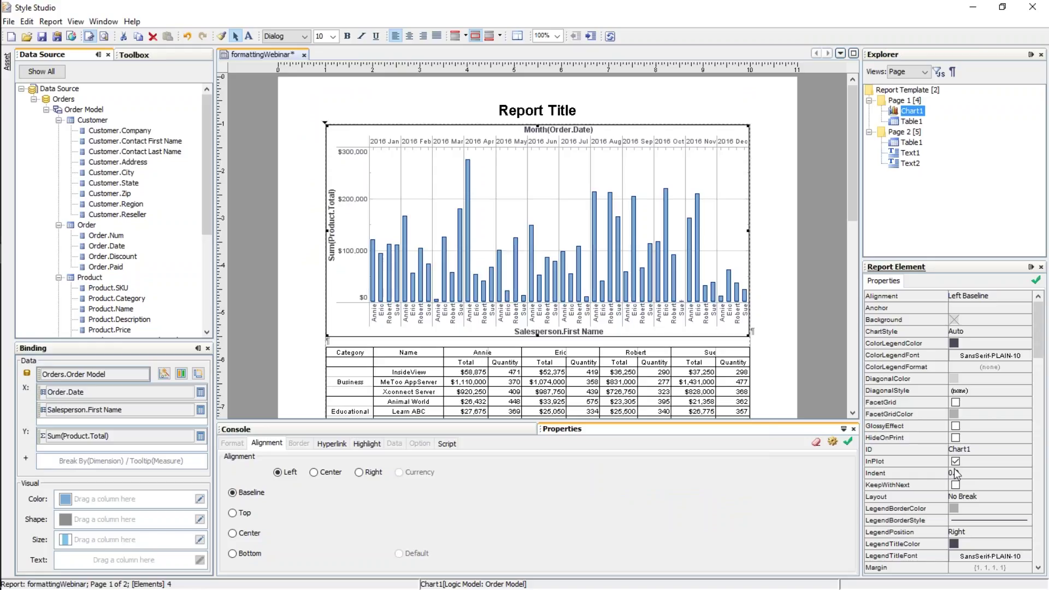
{"action": "left_click", "coordinate": [772, 366]}
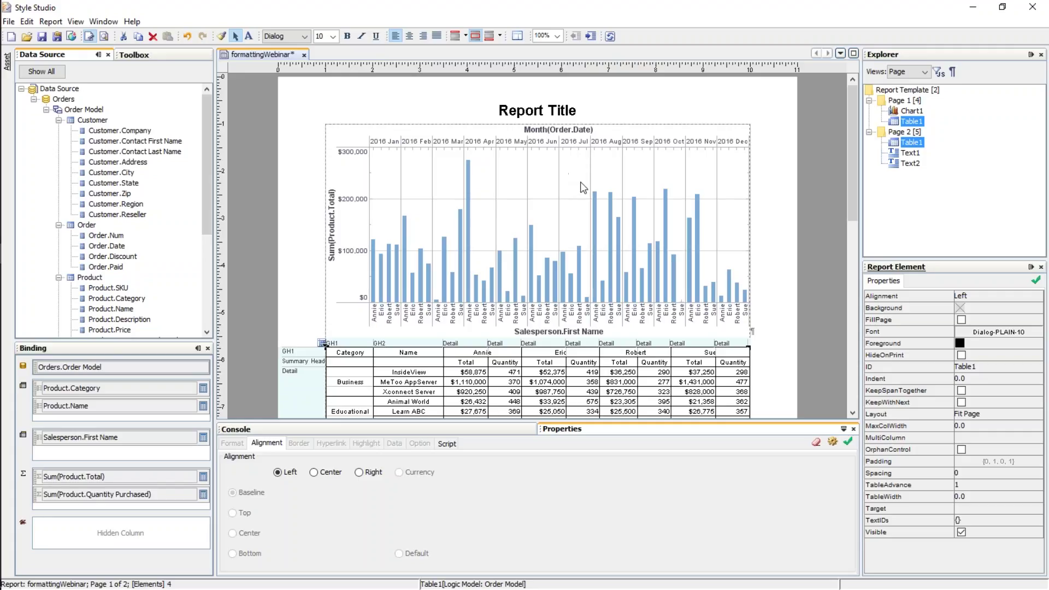
Step: In the chart's properties, give the Month(Order.Date) axis labels a Date format using the "November 16" pattern
{"action": "left_click", "coordinate": [575, 194]}
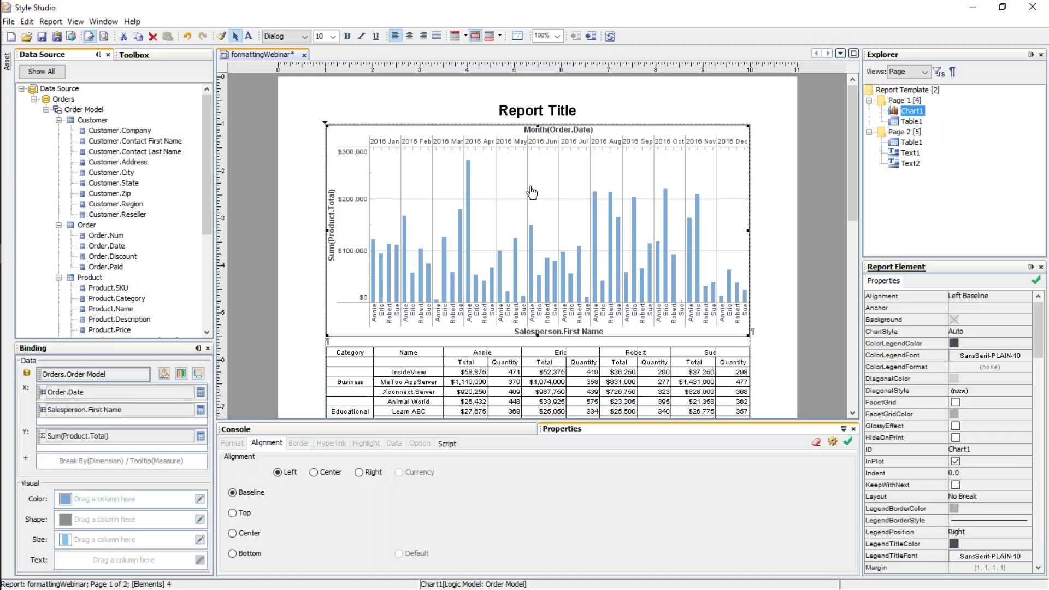
{"action": "right_click", "coordinate": [562, 174]}
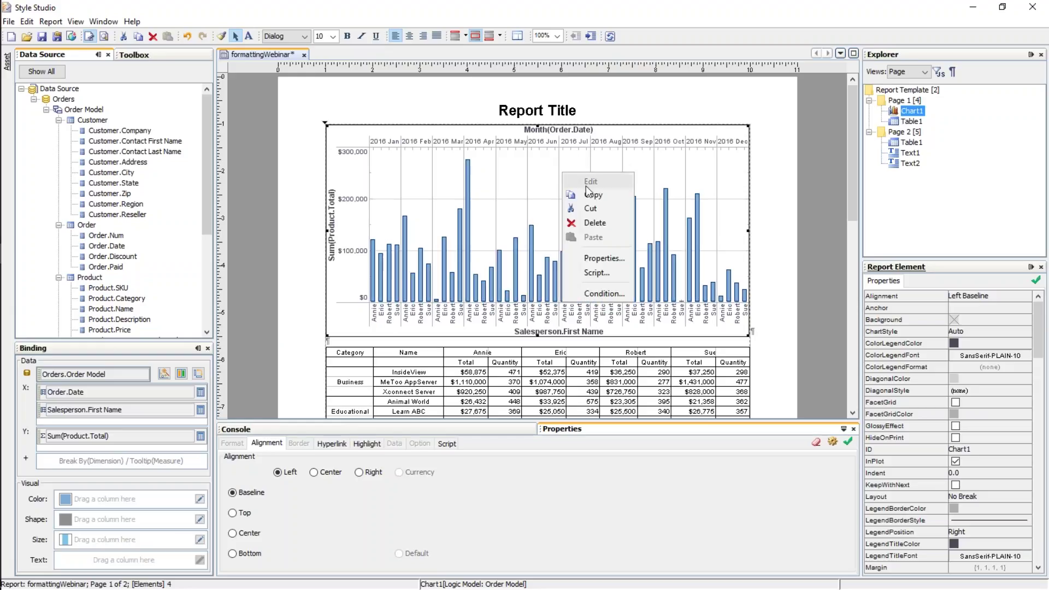
{"action": "left_click", "coordinate": [604, 258]}
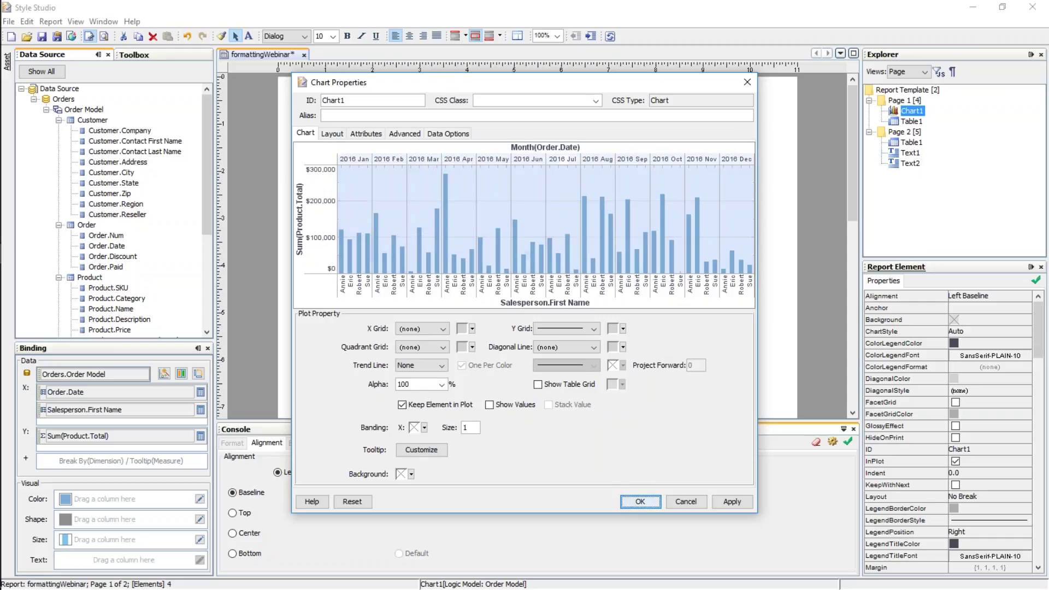
{"action": "left_click", "coordinate": [559, 158]}
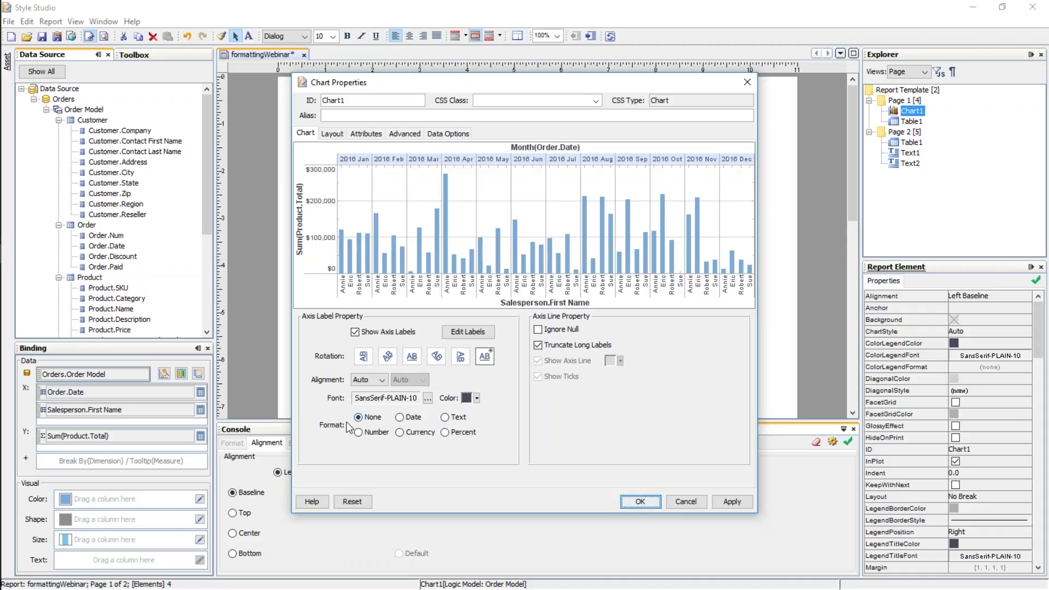
{"action": "left_click", "coordinate": [399, 418]}
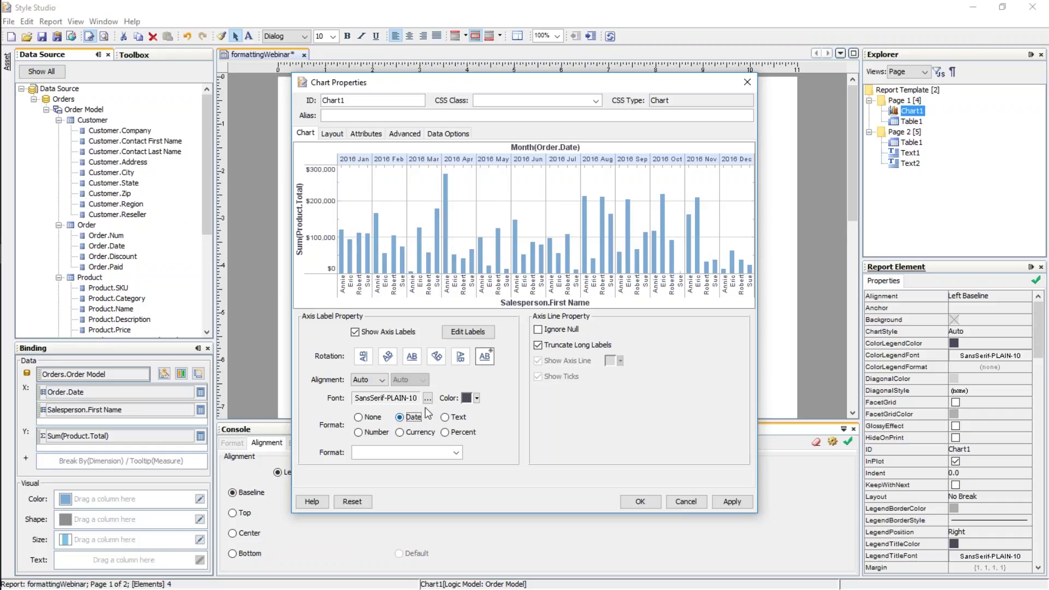
{"action": "left_click", "coordinate": [457, 452]}
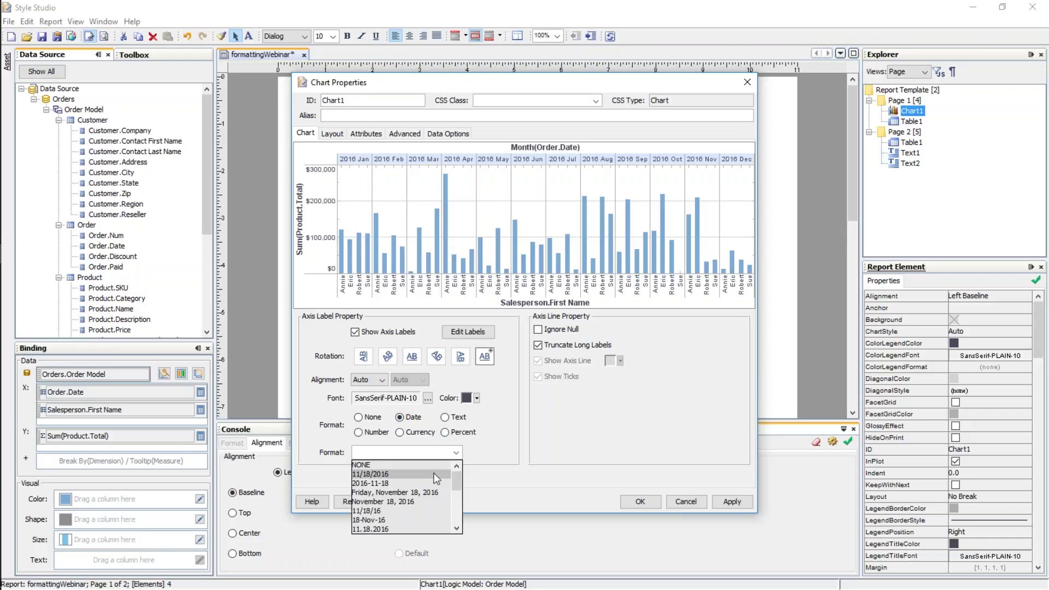
{"action": "left_click_drag", "start_coordinate": [457, 479], "coordinate": [463, 507]}
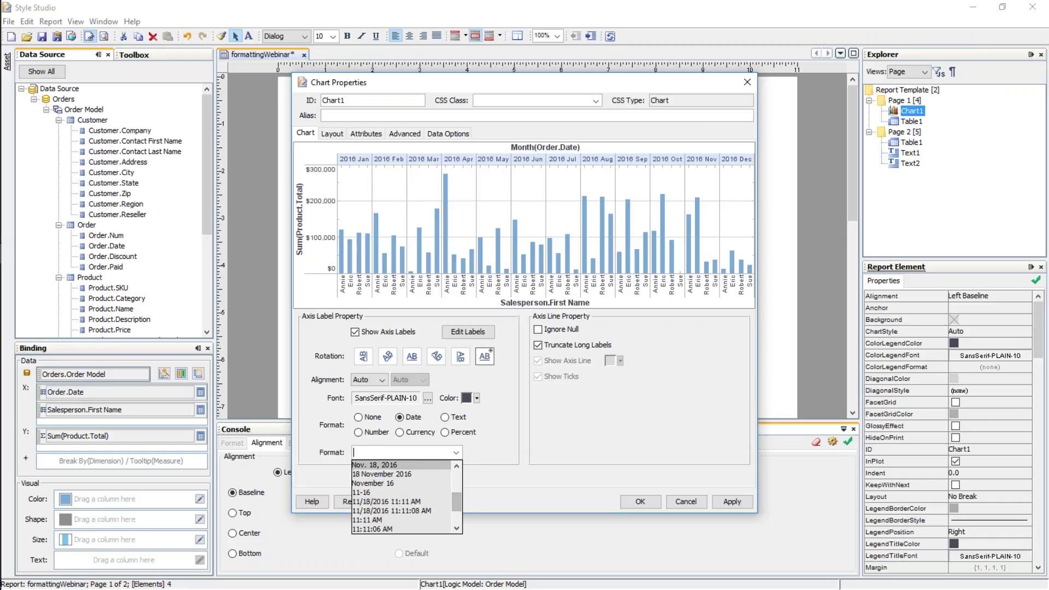
{"action": "left_click", "coordinate": [372, 483]}
{"action": "left_click", "coordinate": [398, 453]}
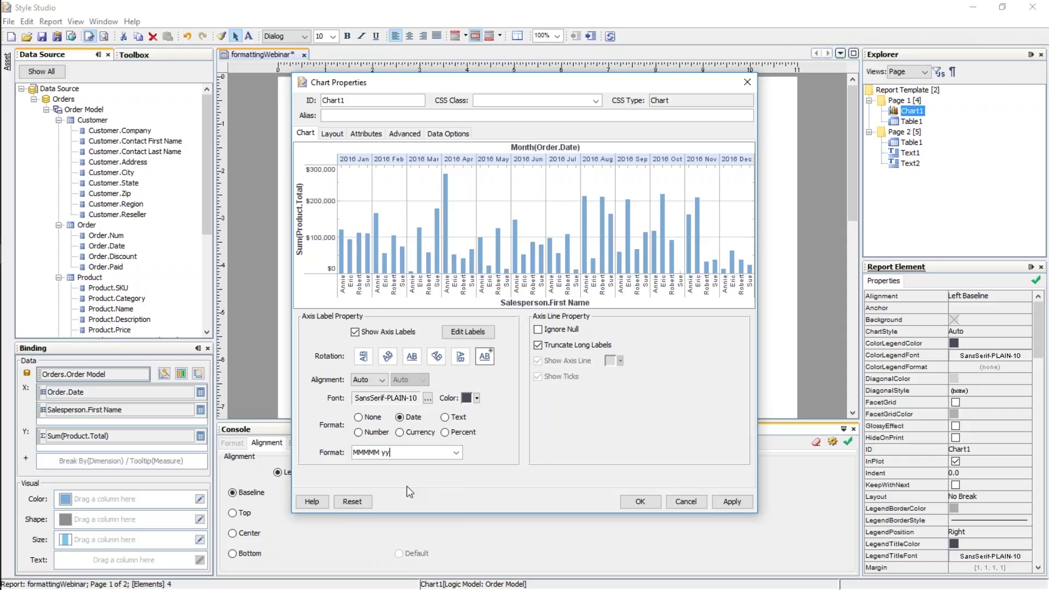
Step: Shorten the month labels' date pattern to MMM yy and apply it to the chart
{"action": "left_click", "coordinate": [376, 457]}
{"action": "key", "text": "BackSpace"}
{"action": "key", "text": "BackSpace"}
{"action": "left_click", "coordinate": [730, 502]}
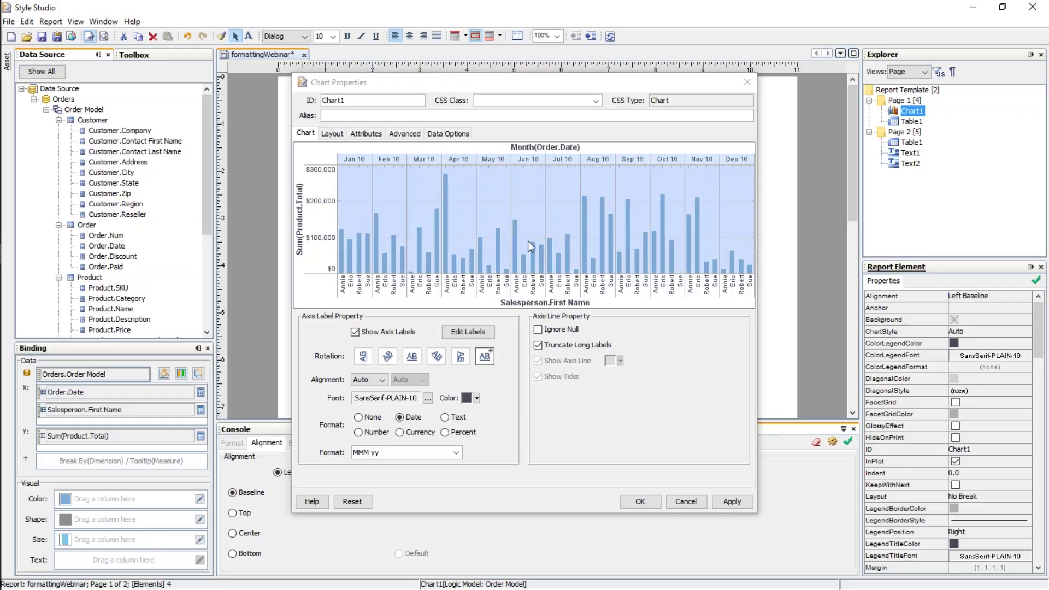
{"action": "left_click", "coordinate": [636, 499]}
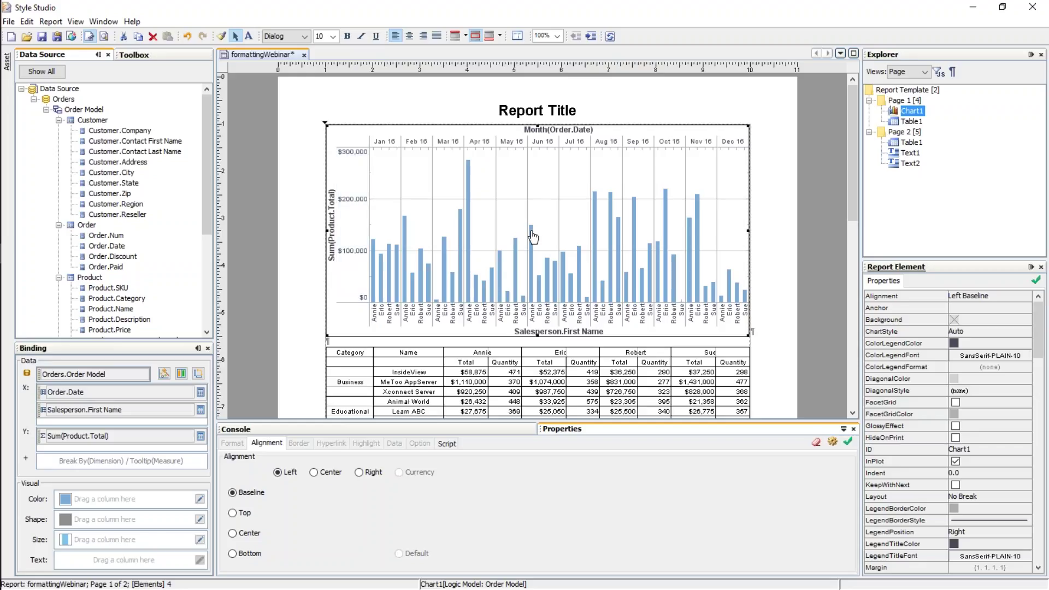
Step: In the chart's properties, give the Sum(Product.Total) axis labels the Number format 1,000.00; -1,000.00
{"action": "right_click", "coordinate": [511, 208]}
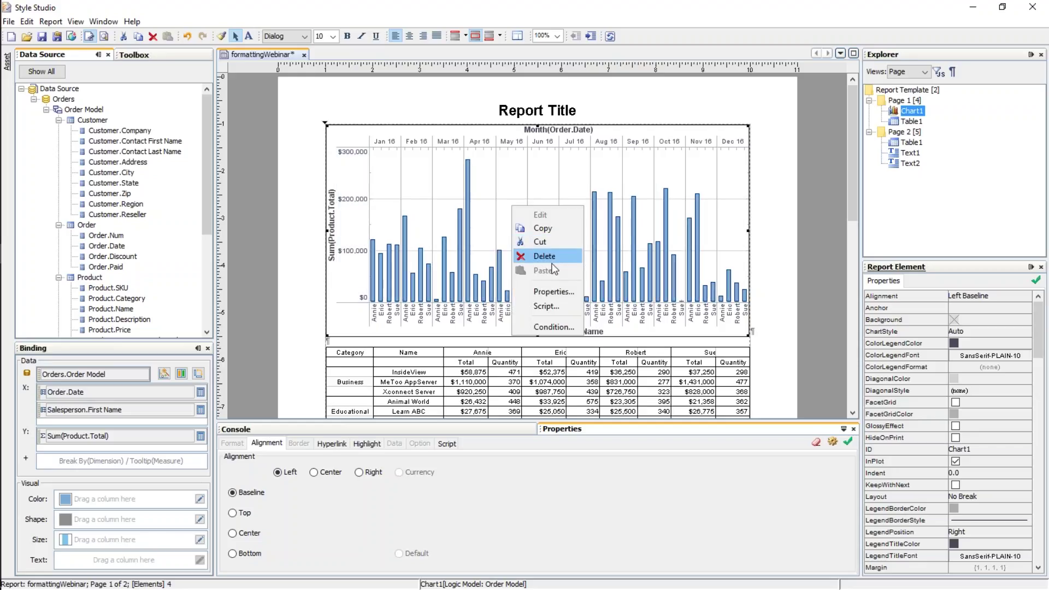
{"action": "left_click", "coordinate": [552, 292]}
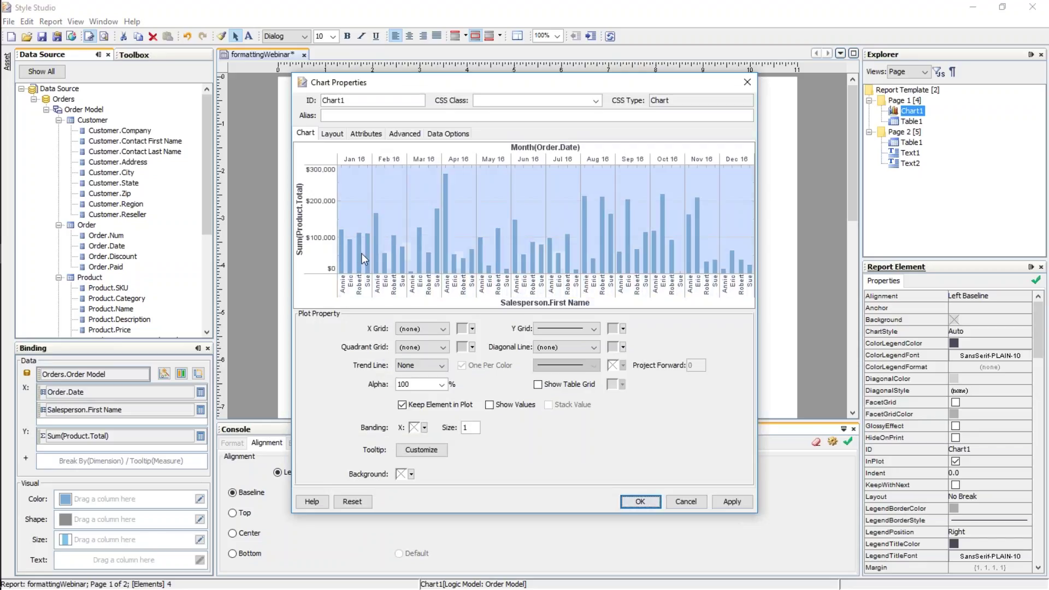
{"action": "left_click", "coordinate": [323, 257]}
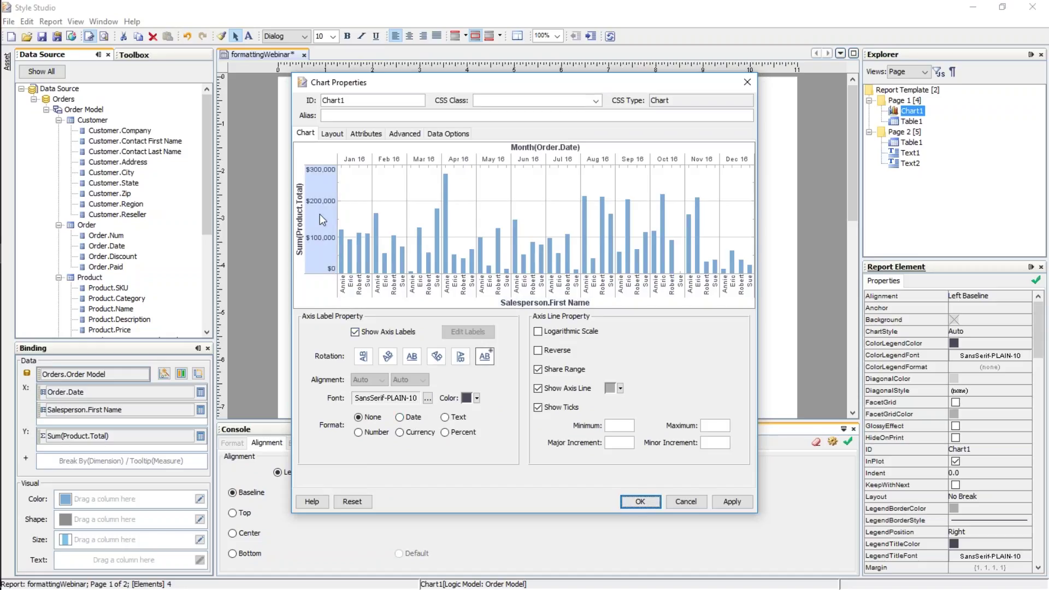
{"action": "left_click", "coordinate": [358, 432]}
{"action": "left_click", "coordinate": [456, 455]}
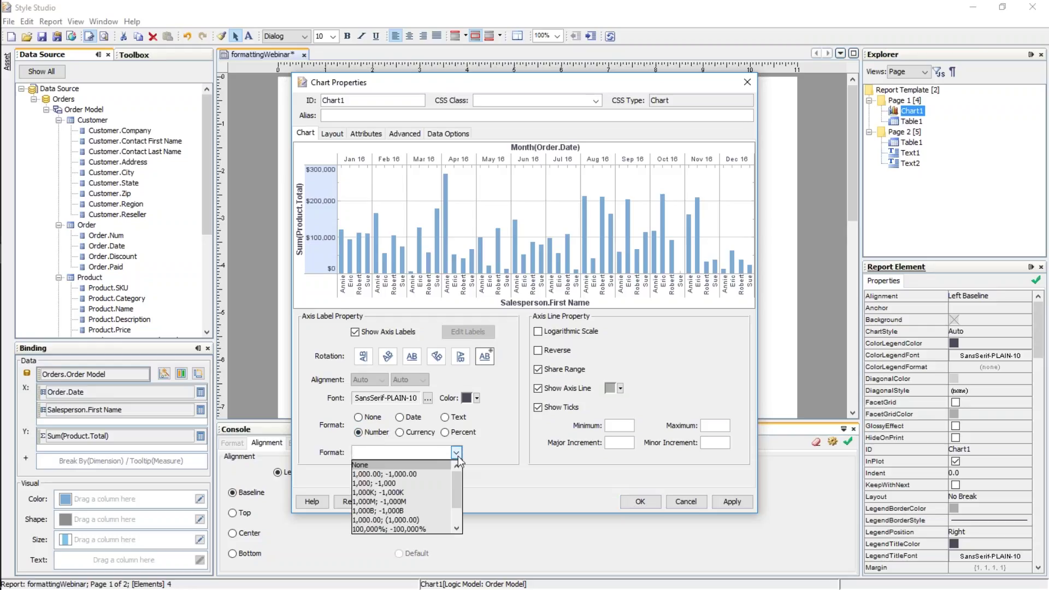
{"action": "left_click_drag", "start_coordinate": [456, 486], "coordinate": [432, 487]}
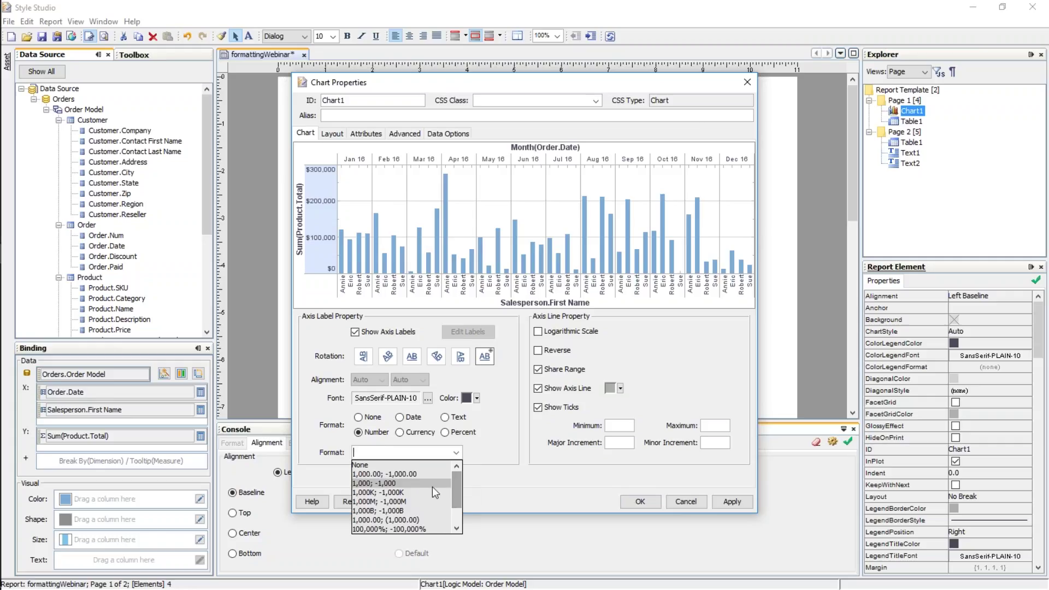
{"action": "left_click", "coordinate": [393, 473]}
{"action": "left_click", "coordinate": [398, 451]}
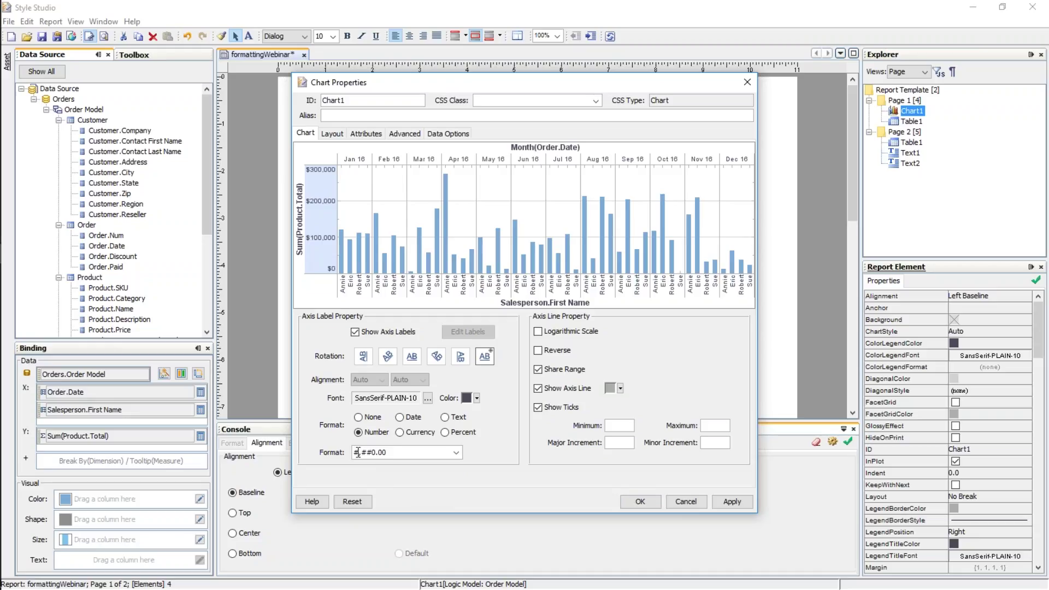
Step: Examine the thousands, integer and decimal parts of the #,##0.00 number pattern
{"action": "left_click_drag", "start_coordinate": [354, 453], "coordinate": [376, 454]}
{"action": "left_click", "coordinate": [376, 452]}
{"action": "left_click", "coordinate": [377, 451]}
{"action": "left_click_drag", "start_coordinate": [354, 452], "coordinate": [373, 452]}
{"action": "left_click", "coordinate": [360, 453]}
{"action": "left_click_drag", "start_coordinate": [360, 453], "coordinate": [363, 454]}
{"action": "left_click", "coordinate": [355, 455]}
{"action": "left_click_drag", "start_coordinate": [355, 455], "coordinate": [376, 454]}
{"action": "left_click", "coordinate": [378, 453]}
{"action": "left_click_drag", "start_coordinate": [377, 453], "coordinate": [372, 453]}
{"action": "left_click", "coordinate": [393, 454]}
{"action": "left_click_drag", "start_coordinate": [378, 452], "coordinate": [403, 452]}
{"action": "left_click", "coordinate": [372, 456]}
{"action": "left_click_drag", "start_coordinate": [354, 452], "coordinate": [367, 455]}
Step: Add the suffix USD to the number pattern, making it #,##0.00USD, and apply it to the chart
{"action": "left_click", "coordinate": [380, 453]}
{"action": "key", "text": "BackSpace"}
{"action": "type", "text": "00"}
{"action": "type", "text": "USD"}
{"action": "left_click", "coordinate": [727, 502]}
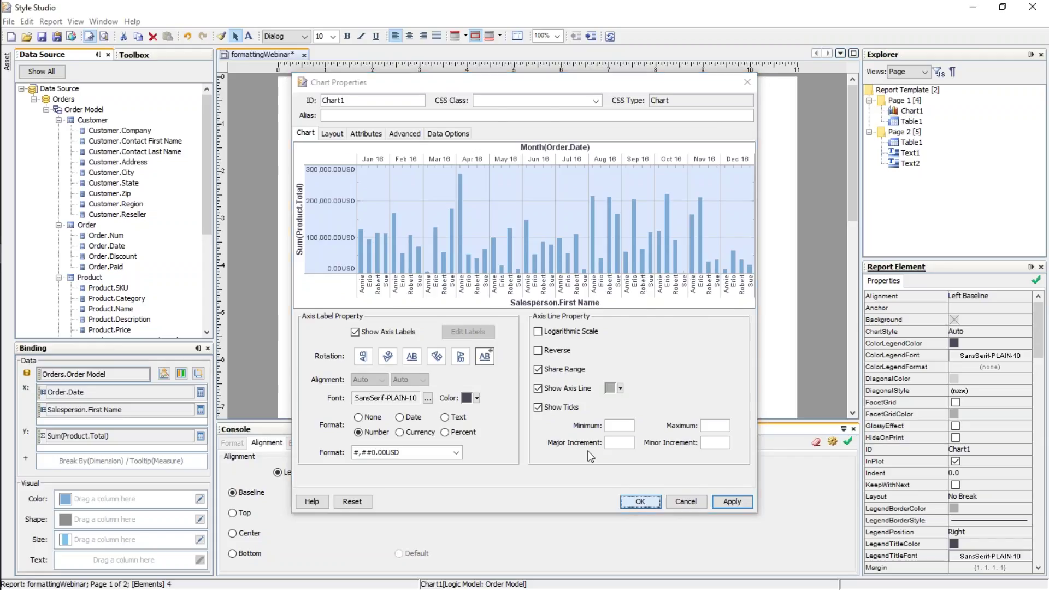
{"action": "left_click", "coordinate": [638, 501]}
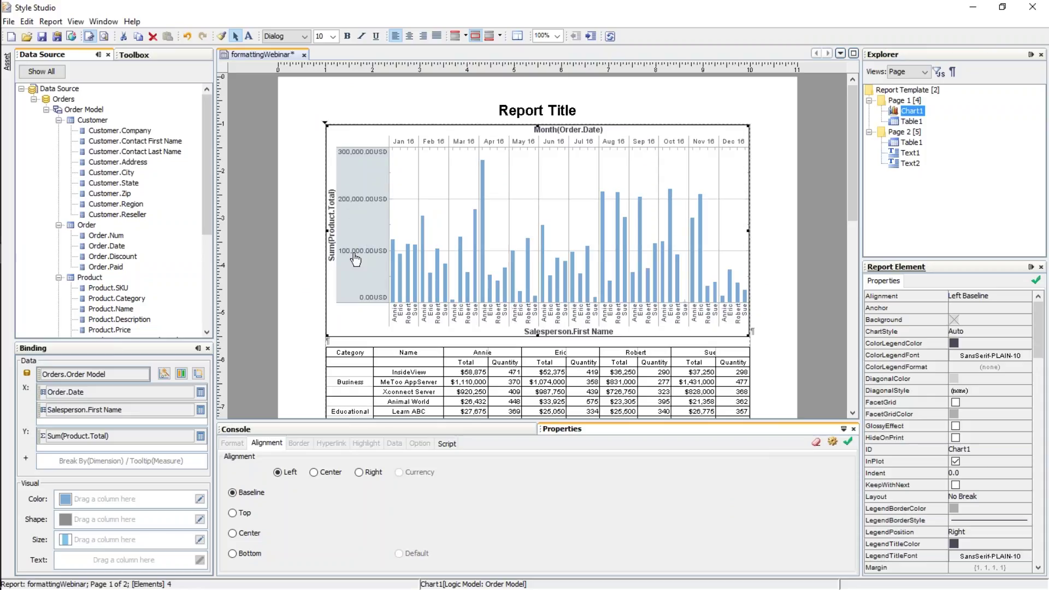
Step: Review the Sum(Product.Total) axis label format in Chart Properties and cancel without changes
{"action": "right_click", "coordinate": [360, 216]}
{"action": "left_click", "coordinate": [405, 294]}
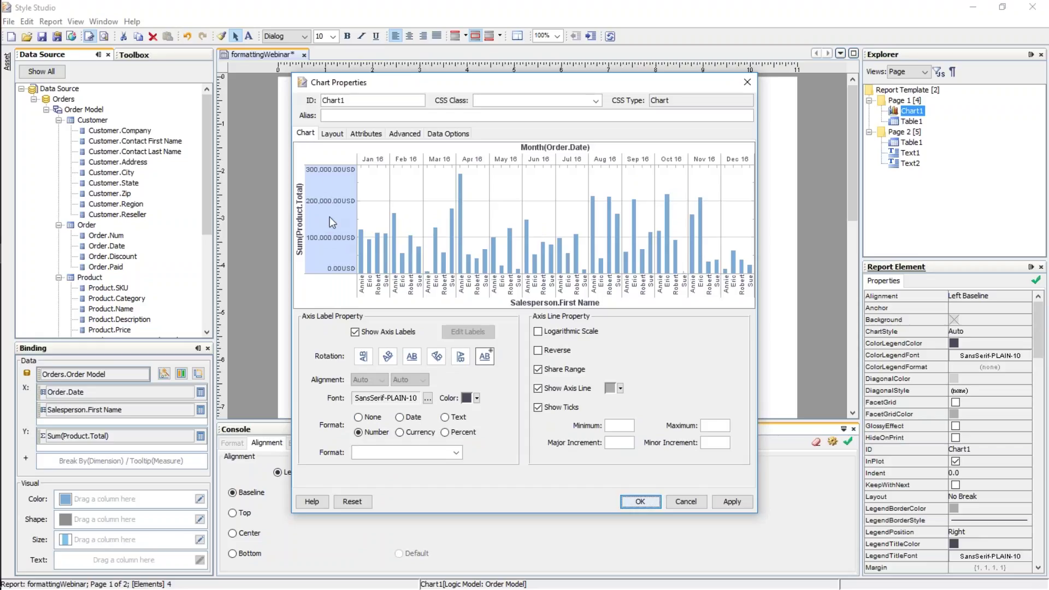
{"action": "left_click", "coordinate": [366, 246]}
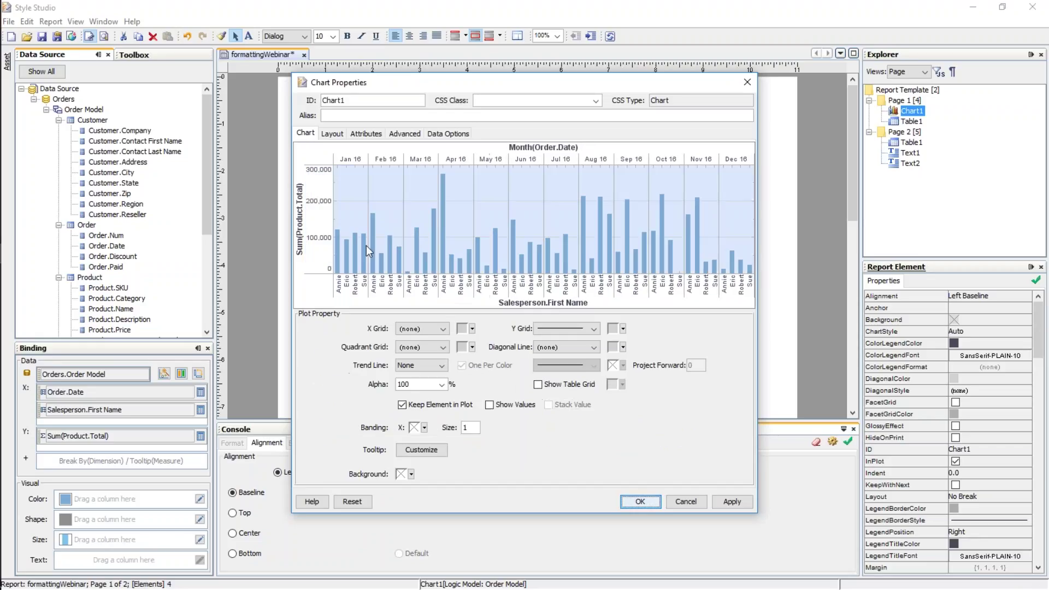
{"action": "left_click", "coordinate": [326, 229]}
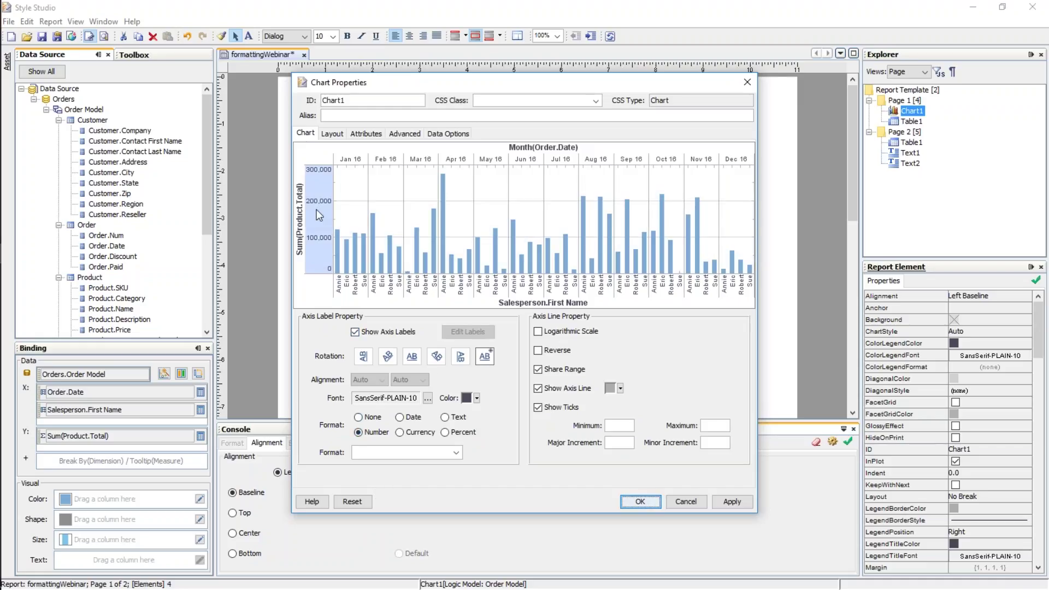
{"action": "left_click", "coordinate": [685, 502]}
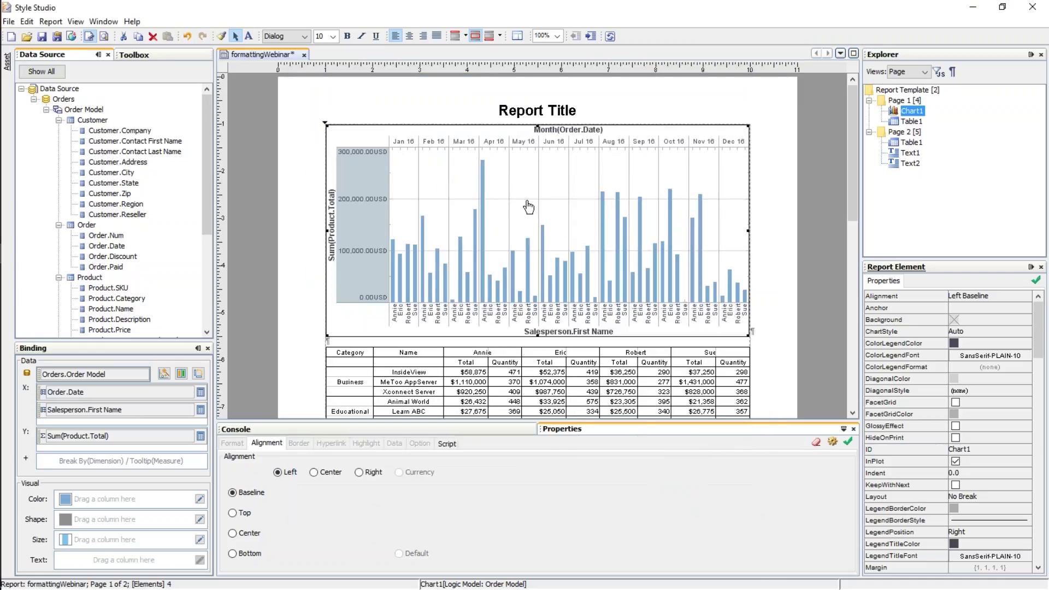
Step: Format the Sum(Product.Total) axis labels in millions with the 1,000M; -1,000M number format
{"action": "right_click", "coordinate": [525, 213]}
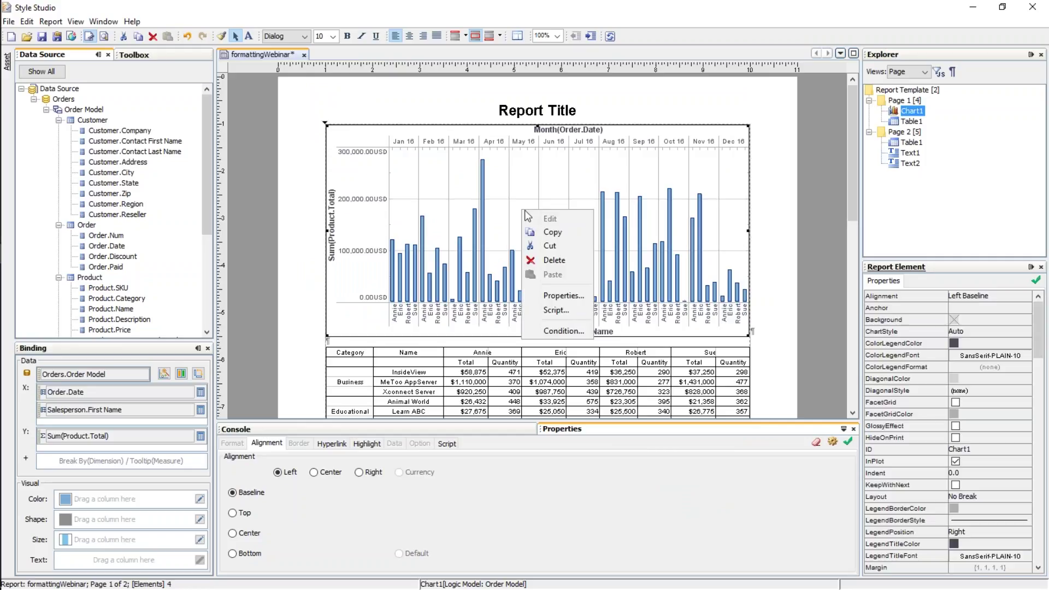
{"action": "left_click", "coordinate": [560, 295]}
{"action": "left_click", "coordinate": [326, 222]}
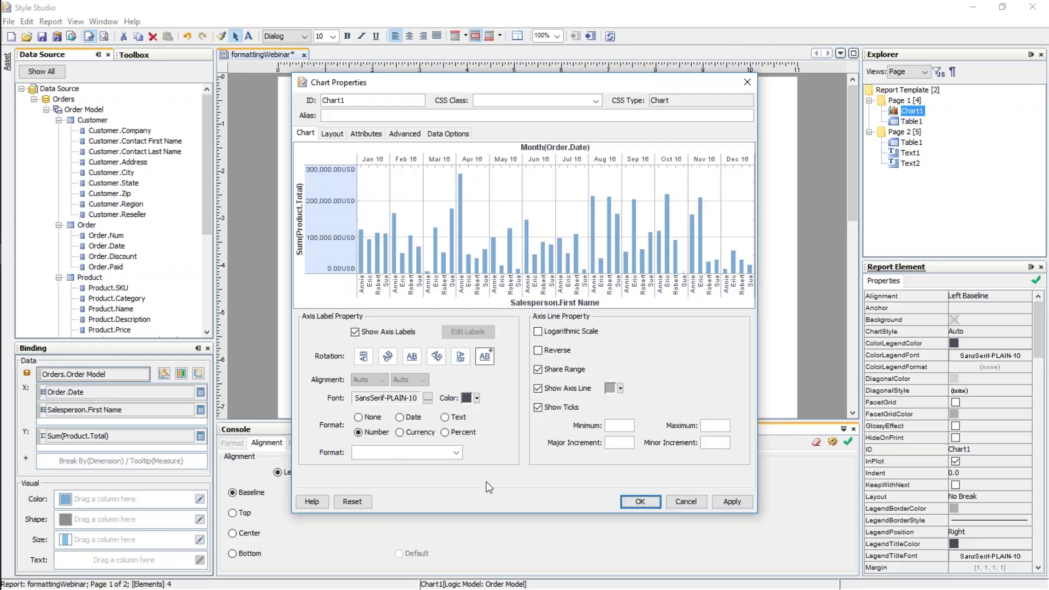
{"action": "left_click", "coordinate": [456, 452]}
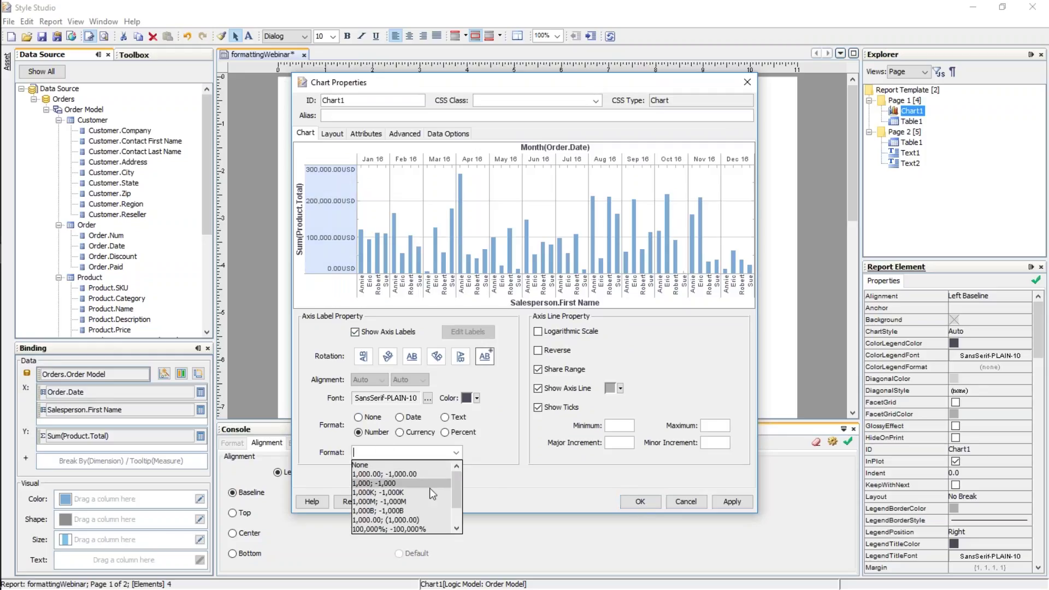
{"action": "left_click", "coordinate": [414, 500]}
{"action": "left_click", "coordinate": [384, 452]}
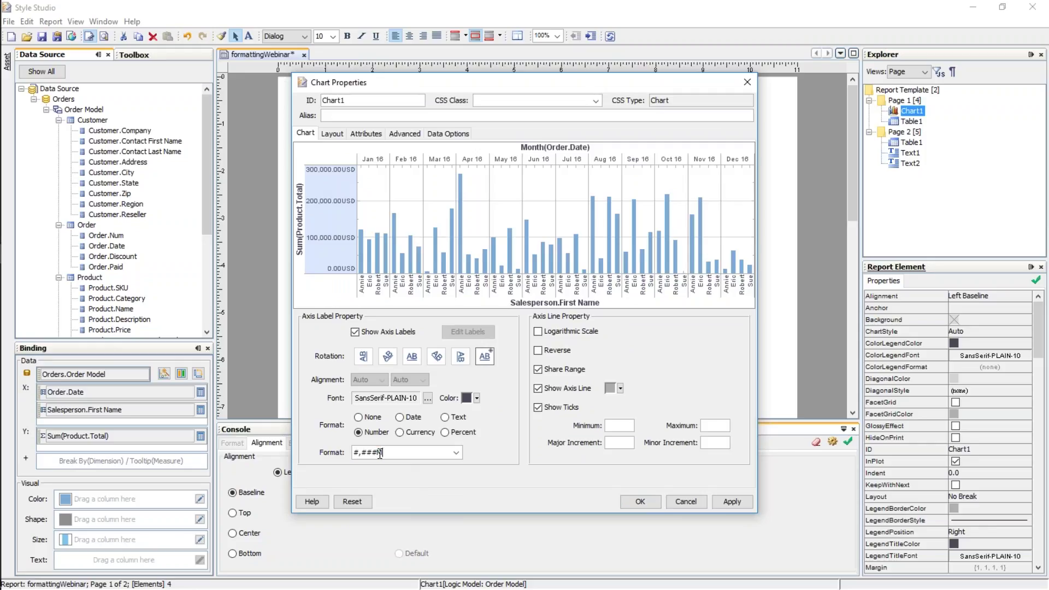
{"action": "left_click_drag", "start_coordinate": [384, 453], "coordinate": [378, 453]}
{"action": "left_click", "coordinate": [640, 501]}
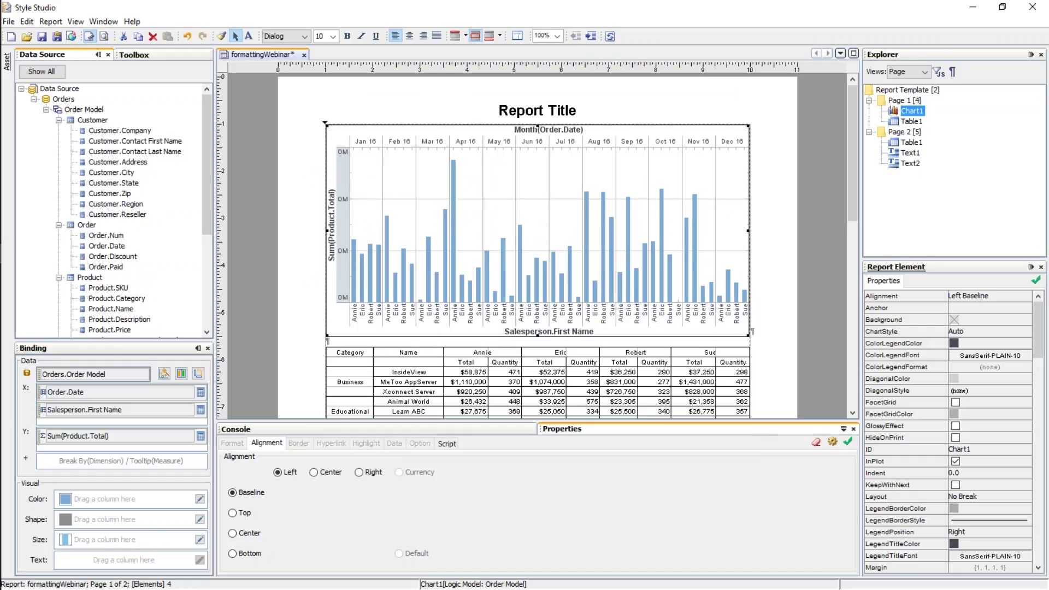
Step: Format the Sum(Product.Total) axis labels in thousands with the 1,000K; -1,000K number format
{"action": "right_click", "coordinate": [491, 208]}
{"action": "left_click", "coordinate": [532, 295]}
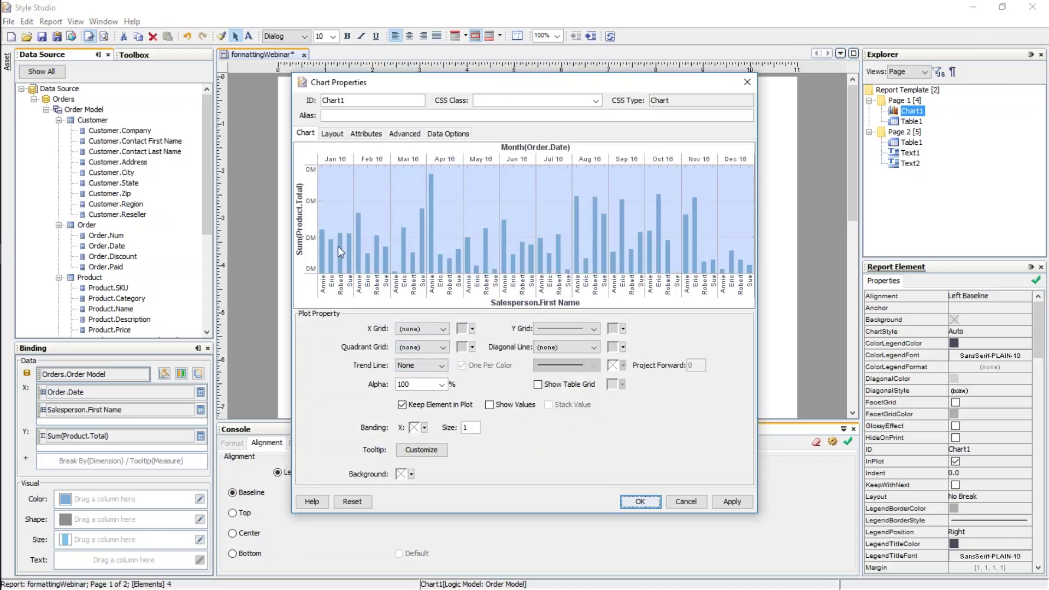
{"action": "left_click", "coordinate": [311, 219]}
{"action": "left_click", "coordinate": [456, 453]}
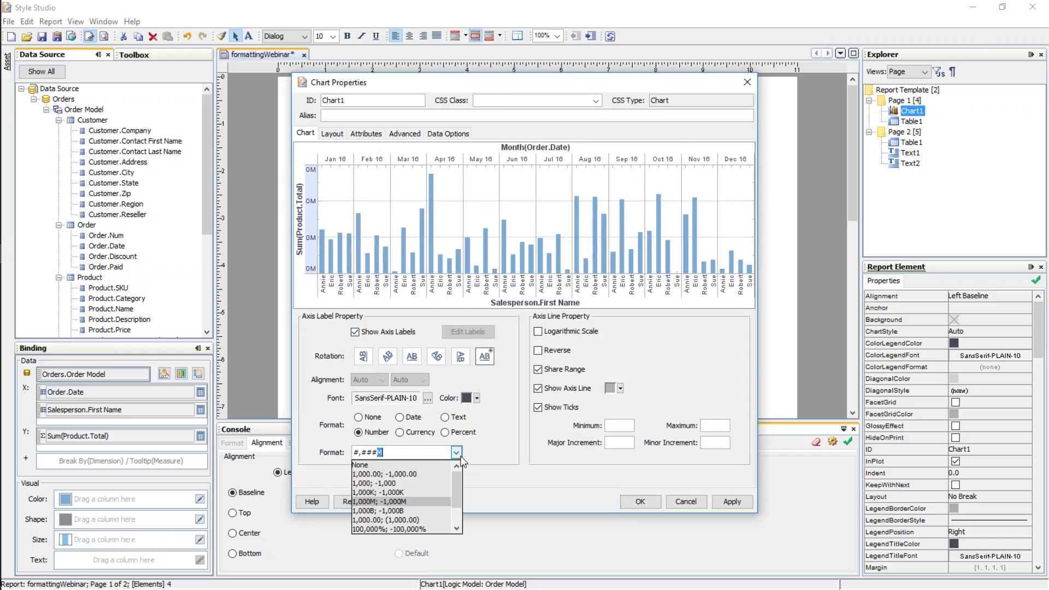
{"action": "left_click", "coordinate": [436, 486]}
{"action": "left_click", "coordinate": [456, 453]}
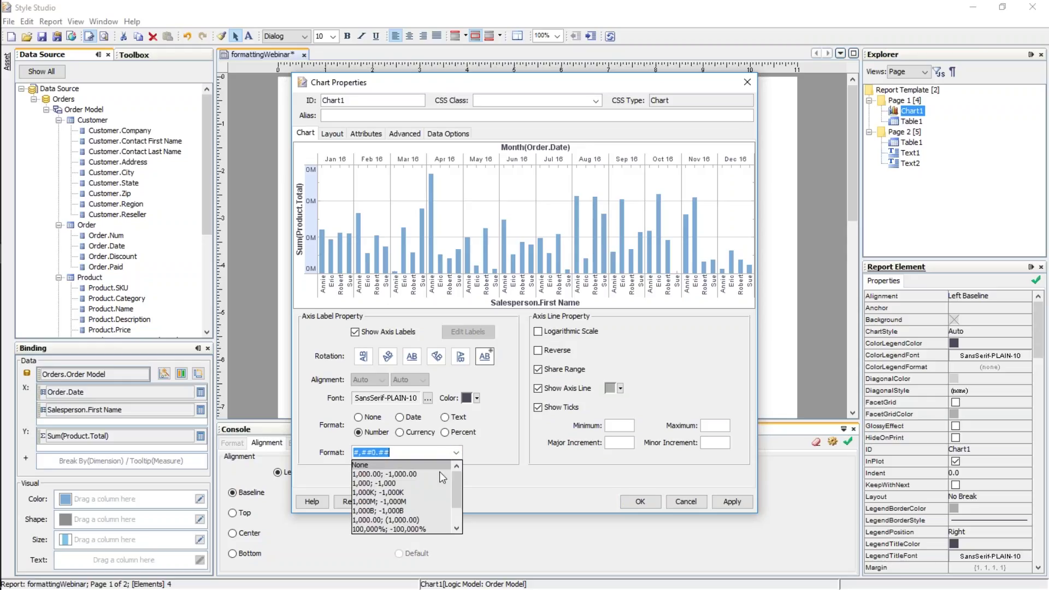
{"action": "left_click", "coordinate": [424, 495]}
{"action": "left_click", "coordinate": [639, 502]}
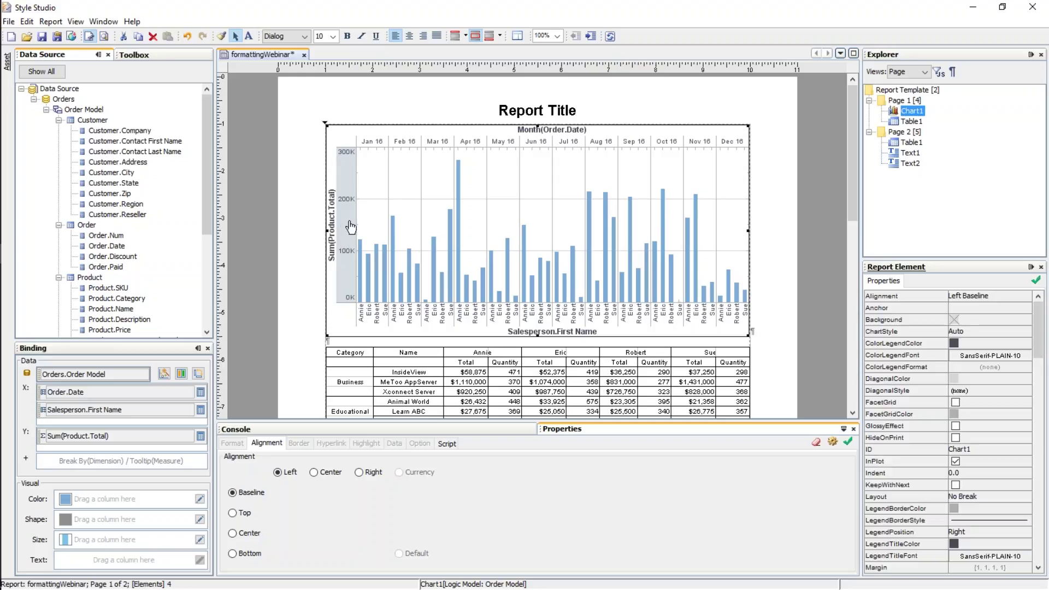
Step: Format the Sum(Product.Total) axis labels as Currency in Chart Properties and apply the change
{"action": "right_click", "coordinate": [343, 237]}
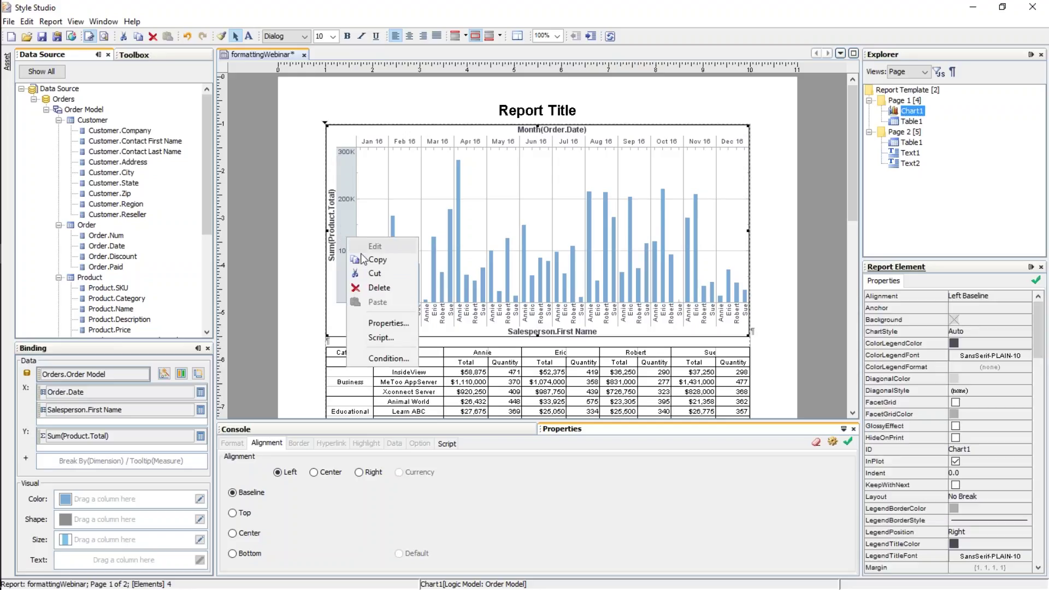
{"action": "left_click", "coordinate": [383, 285]}
{"action": "right_click", "coordinate": [483, 216]}
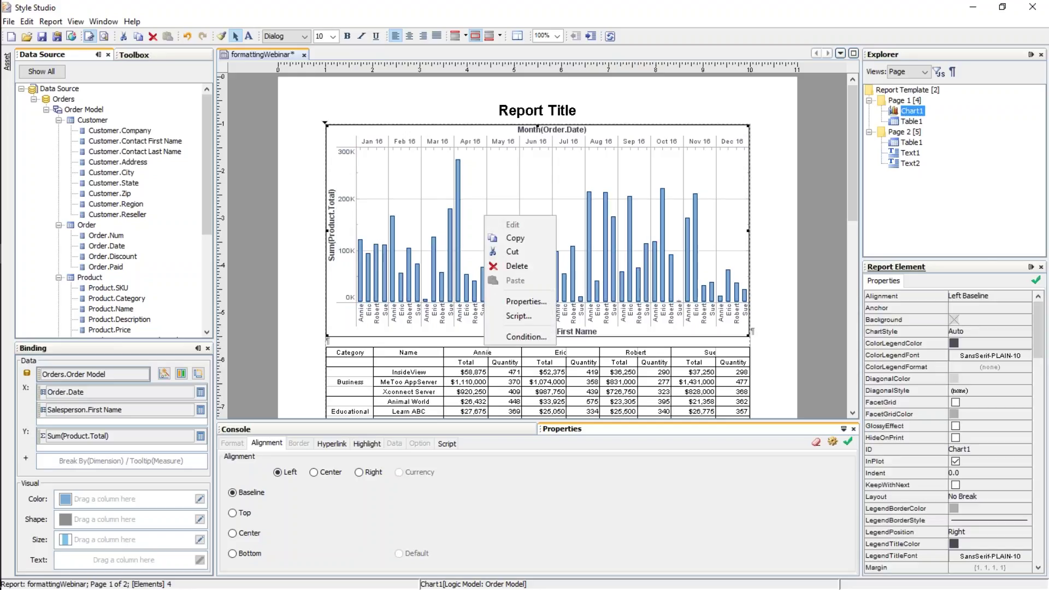
{"action": "left_click", "coordinate": [526, 303]}
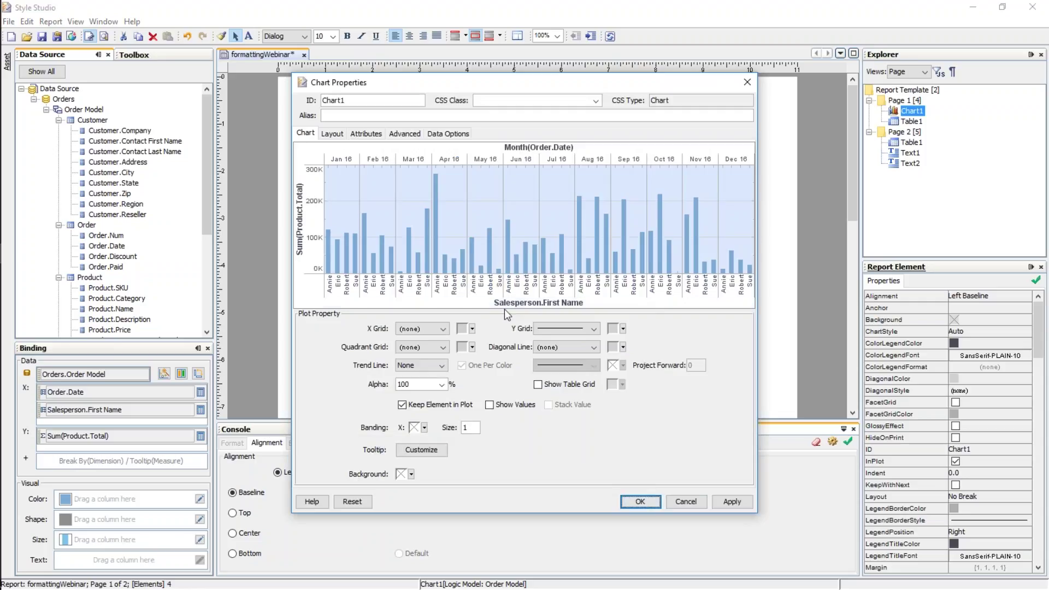
{"action": "left_click", "coordinate": [310, 220]}
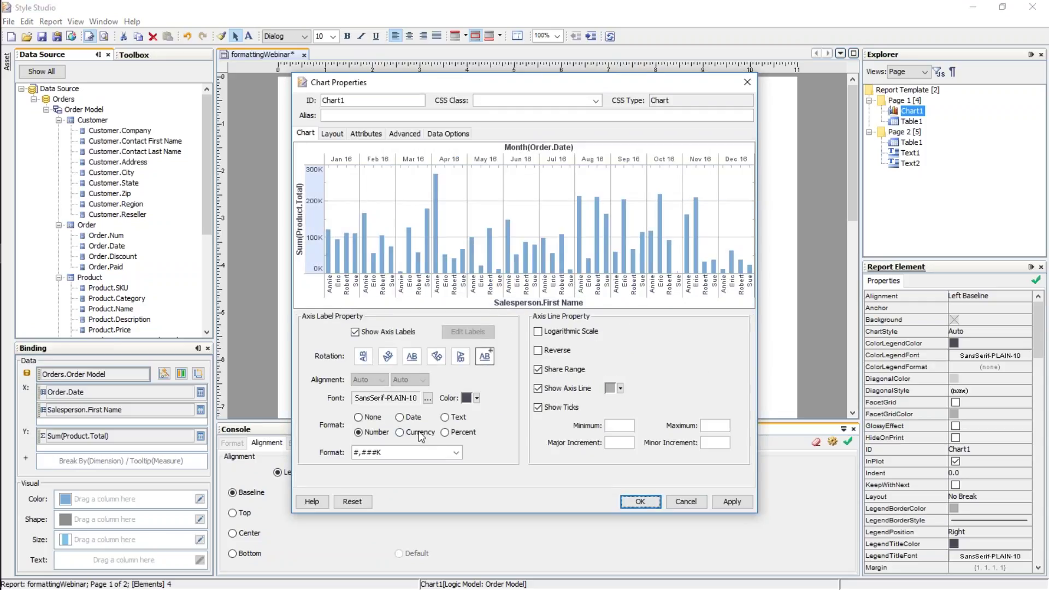
{"action": "left_click", "coordinate": [404, 433]}
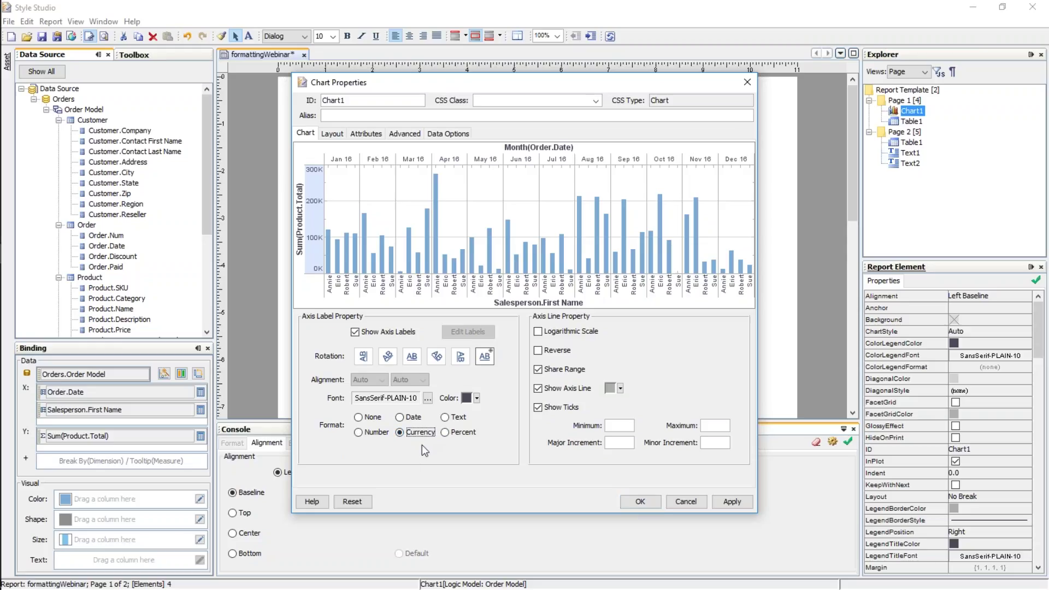
{"action": "left_click", "coordinate": [729, 500]}
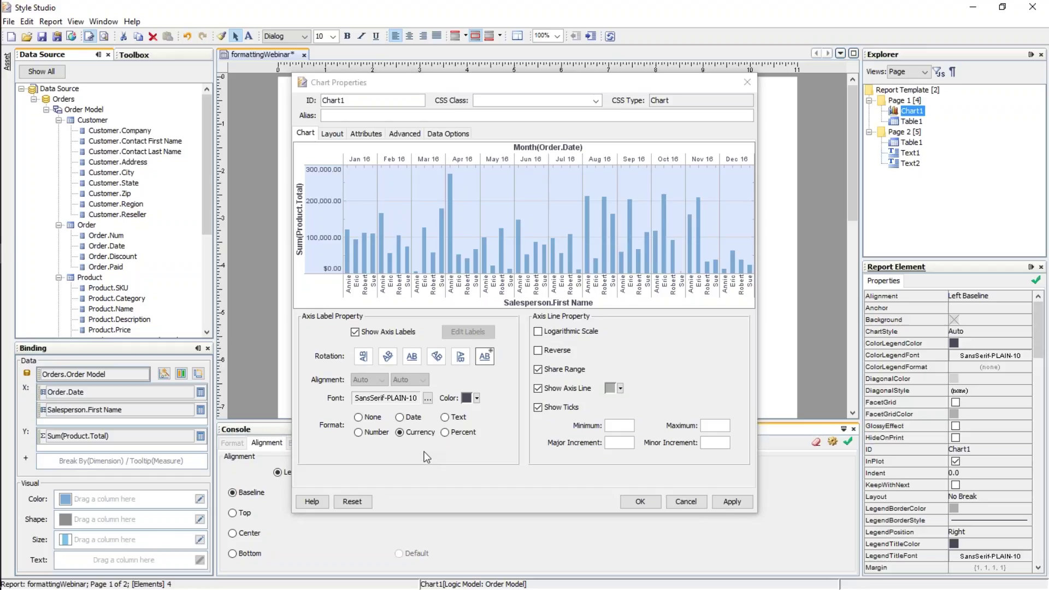
Step: Try a custom number pattern, #,###K USD and a $ symbol, for the Sum(Product.Total) axis labels and discard it
{"action": "left_click", "coordinate": [358, 433]}
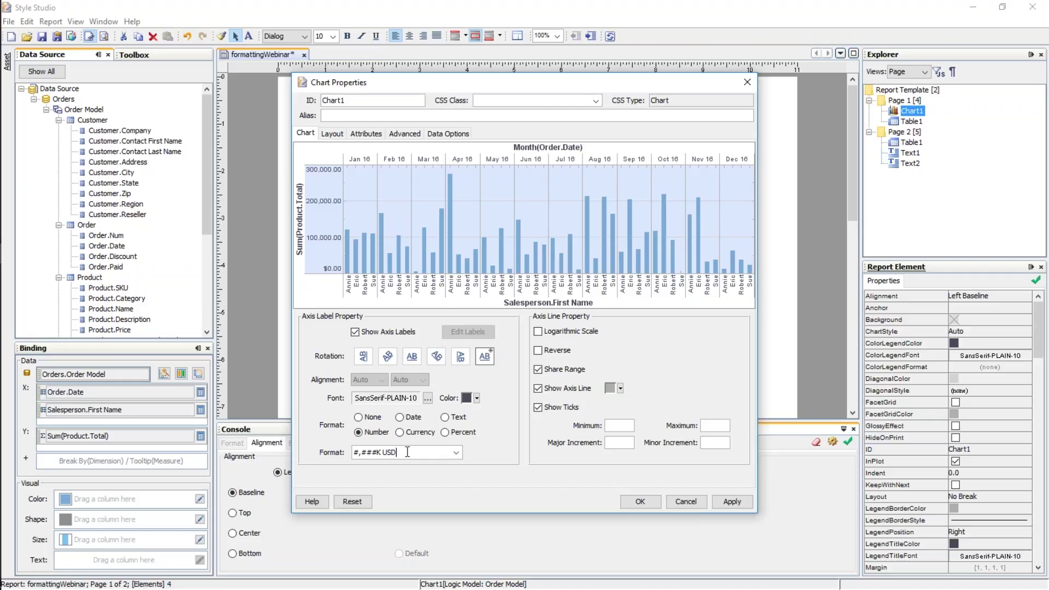
{"action": "key", "text": "BackSpace"}
{"action": "key", "text": "Left"}
{"action": "type", "text": "$"}
{"action": "key", "text": "BackSpace"}
{"action": "left_click", "coordinate": [685, 501]}
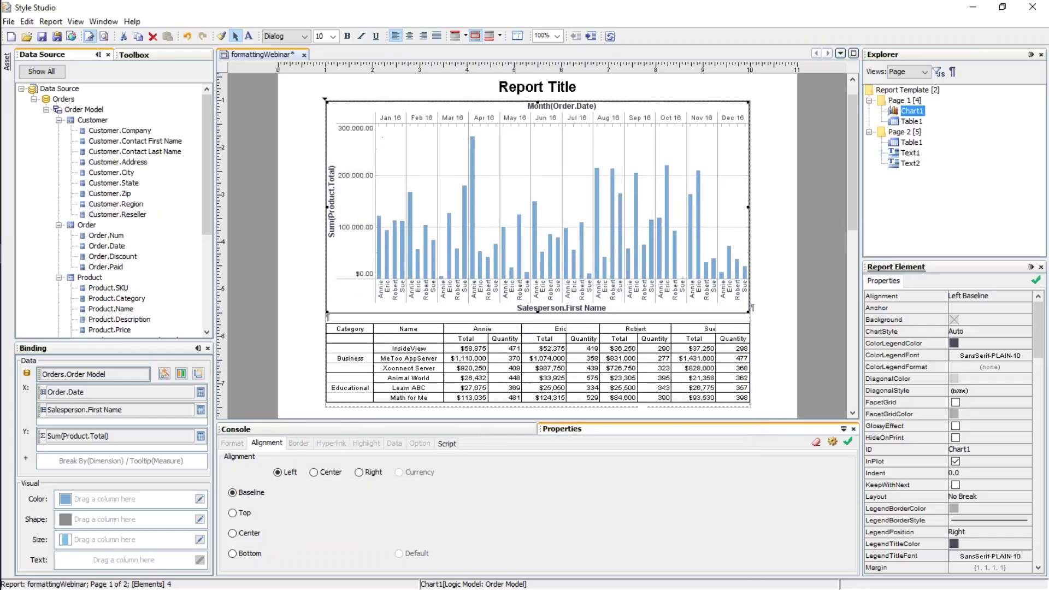
Step: Apply the text format {0} units to the Quantity detail cells of the table below the chart
{"action": "scroll", "coordinate": [537, 312], "scroll_direction": "down", "scroll_amount": 1}
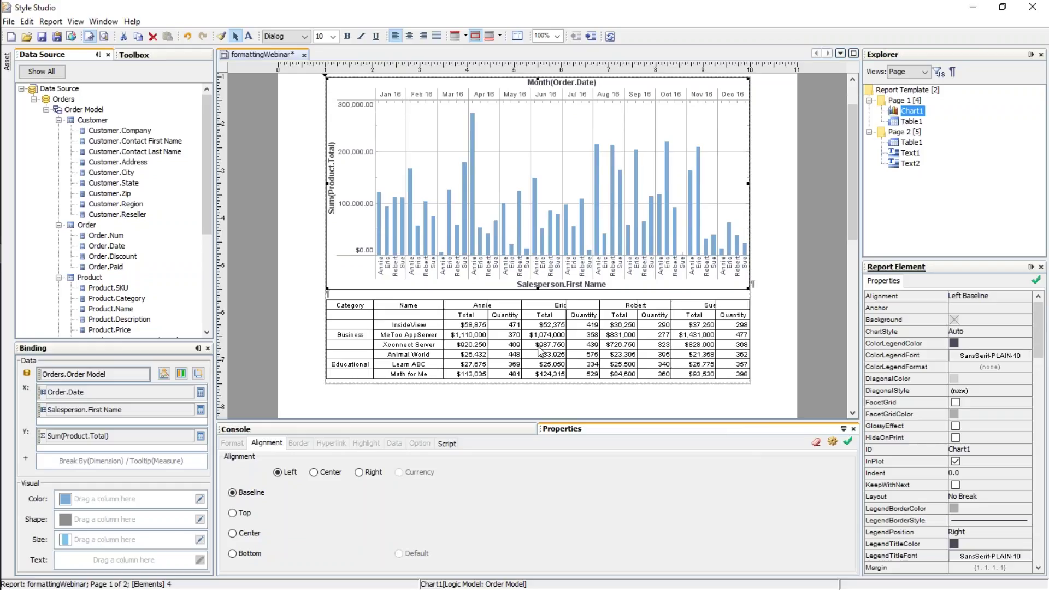
{"action": "left_click", "coordinate": [502, 351]}
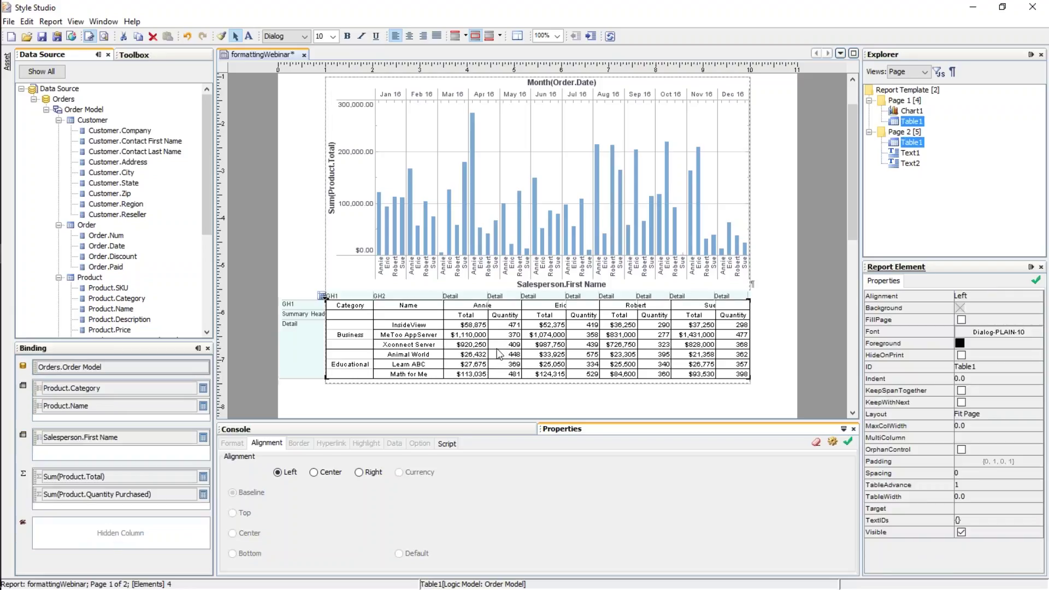
{"action": "left_click", "coordinate": [501, 347]}
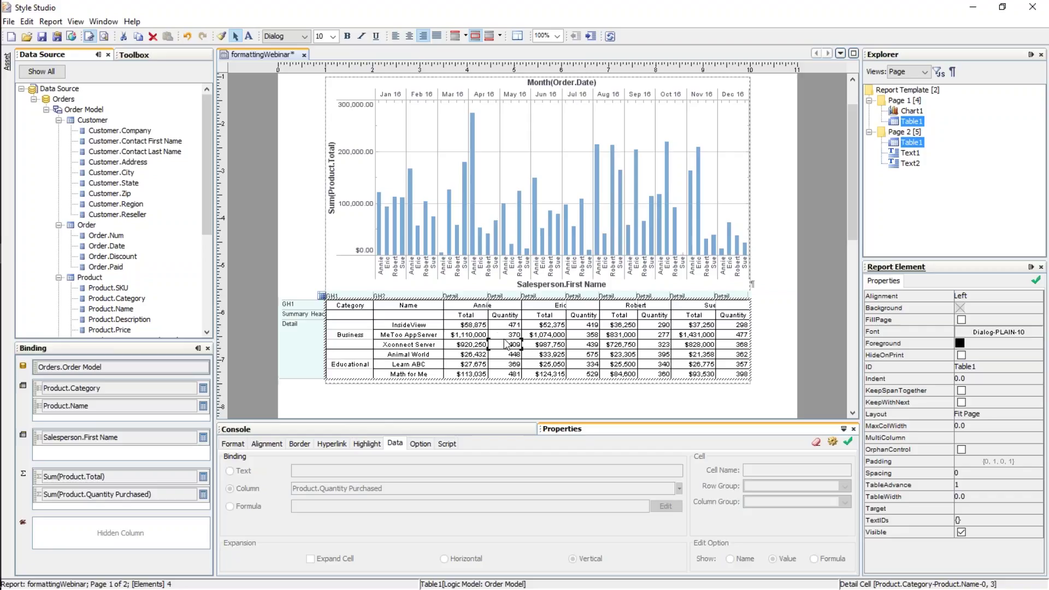
{"action": "left_click", "coordinate": [515, 355]}
{"action": "left_click", "coordinate": [235, 445]}
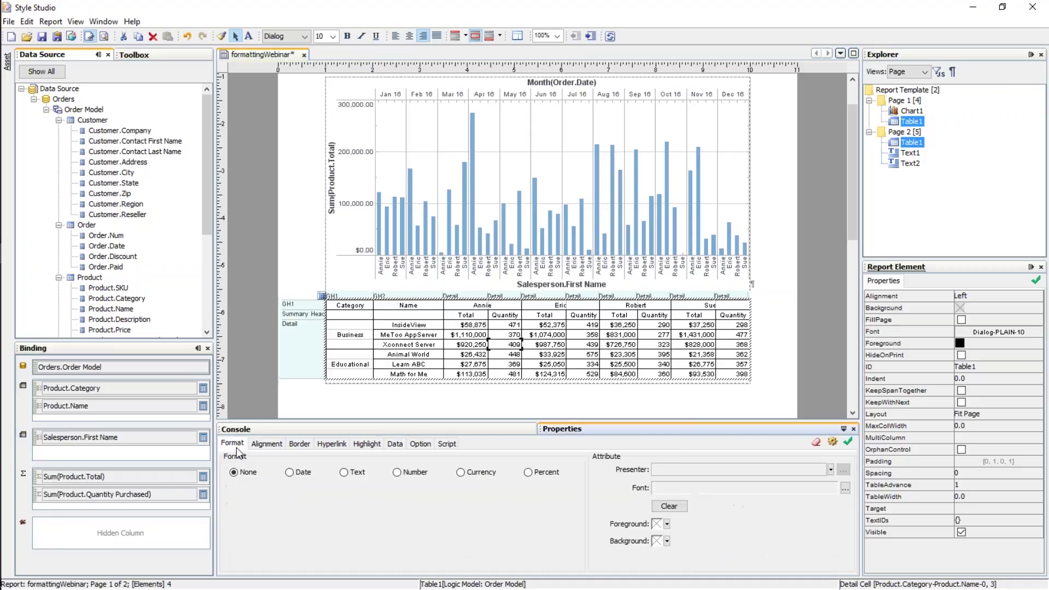
{"action": "left_click", "coordinate": [344, 472]}
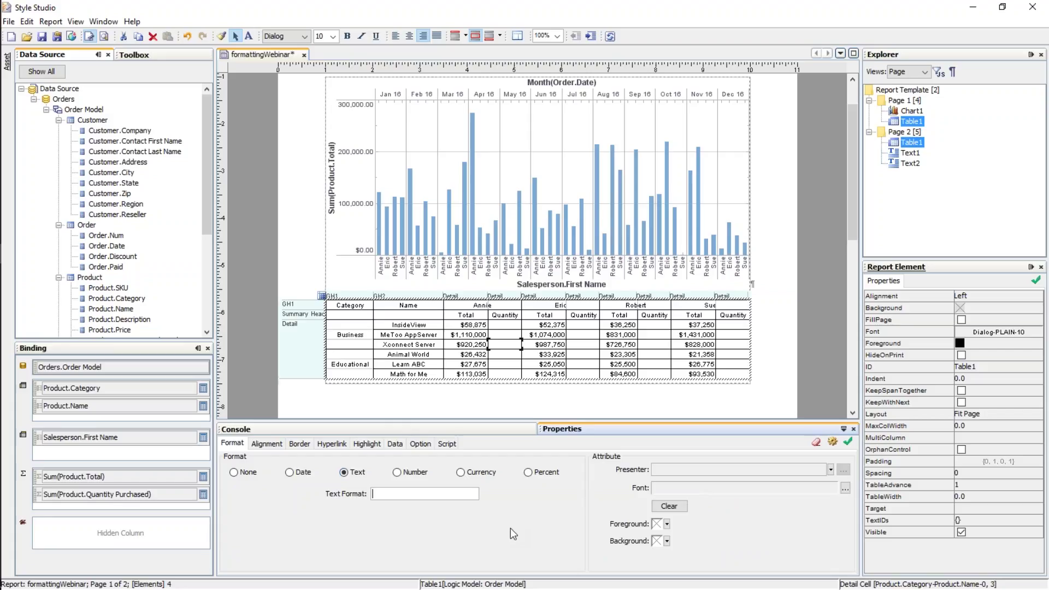
{"action": "type", "text": "uni"}
{"action": "type", "text": "ts"}
{"action": "type", "text": "{0}"}
{"action": "left_click_drag", "start_coordinate": [385, 493], "coordinate": [416, 495]}
{"action": "left_click", "coordinate": [847, 443]}
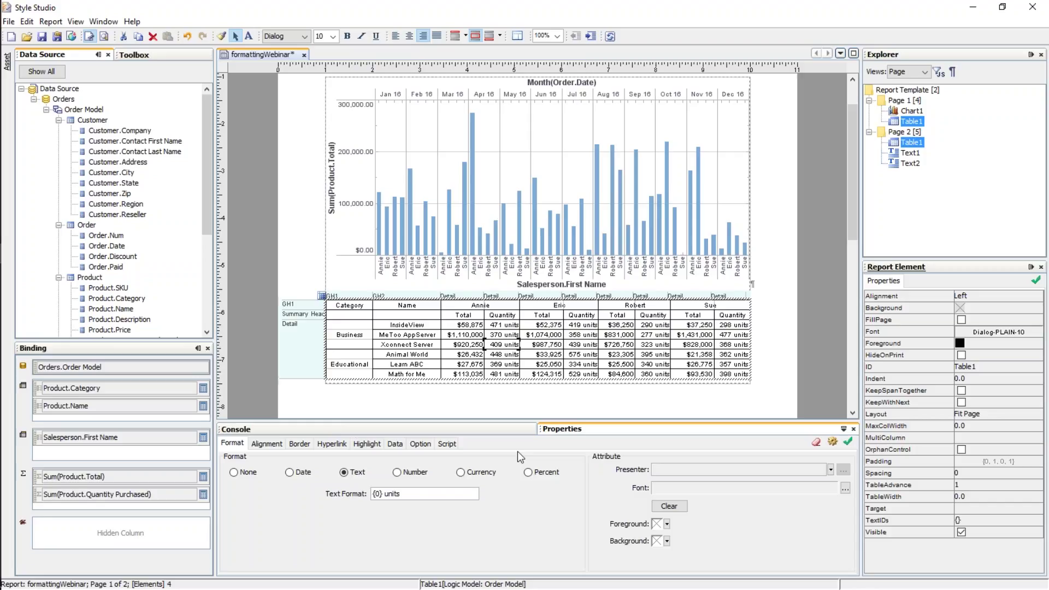
Step: Change the text format of the table's Quantity header cell to Quantity (units) and apply it
{"action": "left_click", "coordinate": [499, 317]}
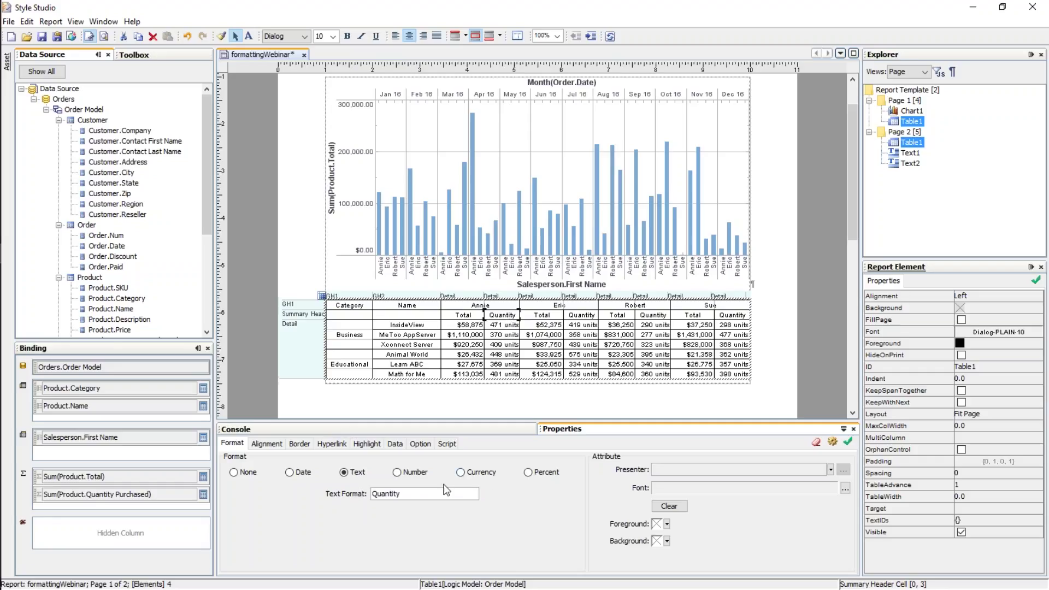
{"action": "left_click", "coordinate": [401, 493]}
{"action": "type", "text": "(units)"}
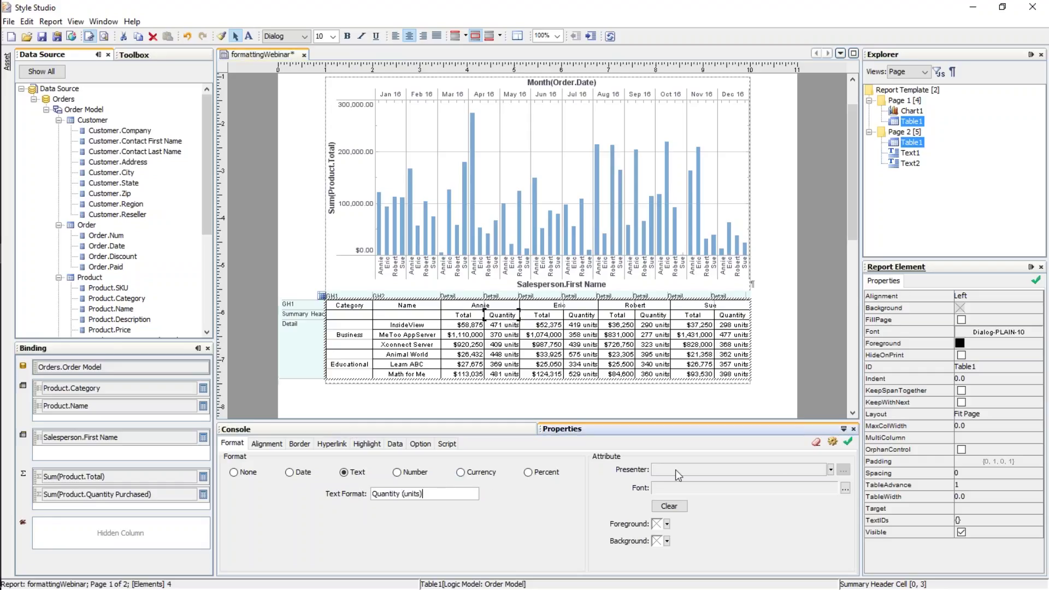
{"action": "left_click", "coordinate": [848, 442]}
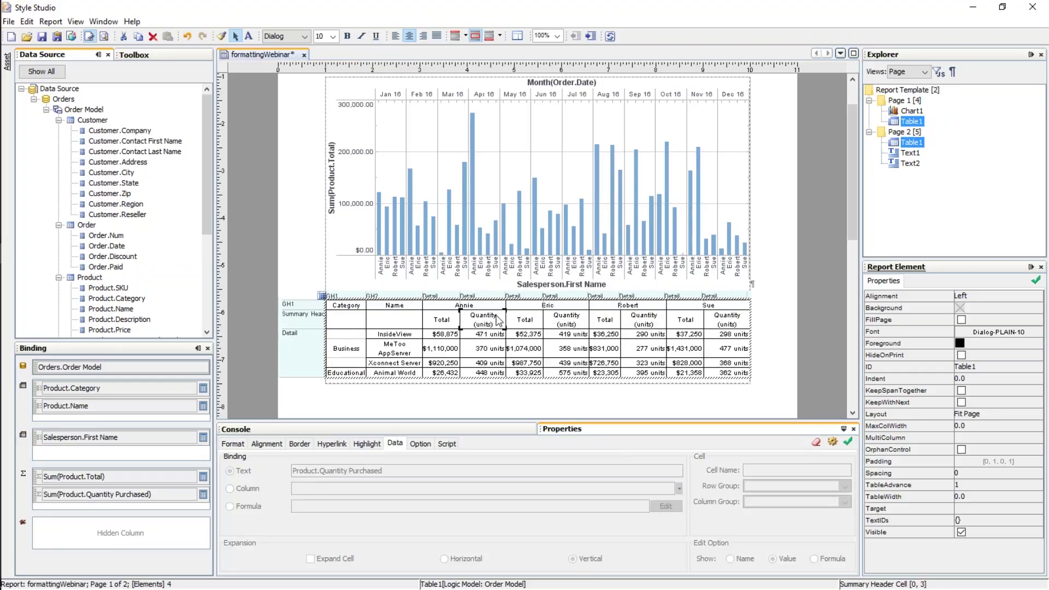
Step: Reset the format of the table's Quantity detail cells to None
{"action": "left_click", "coordinate": [484, 335]}
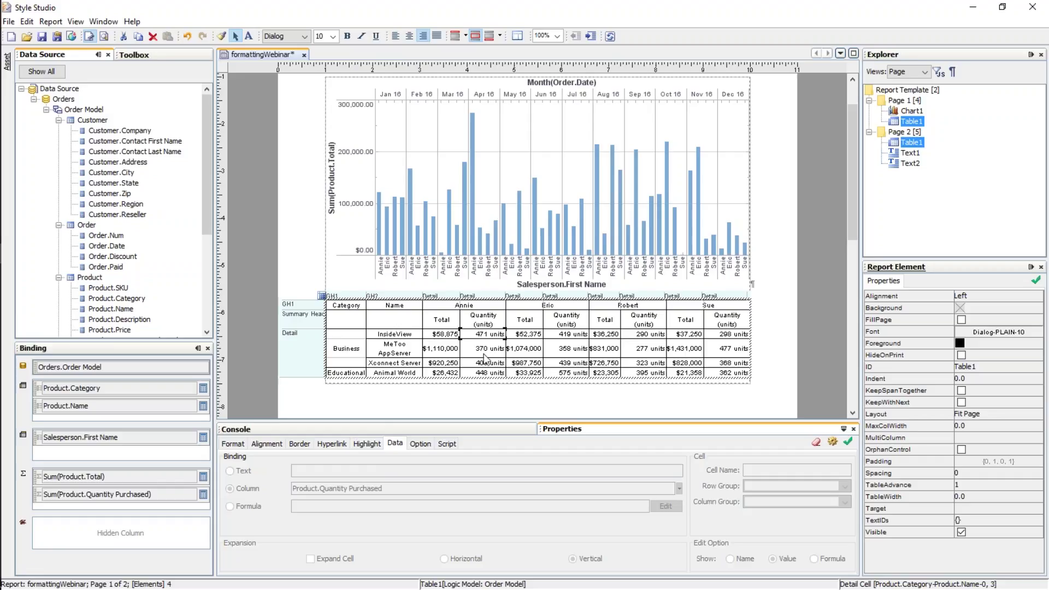
{"action": "left_click", "coordinate": [233, 444]}
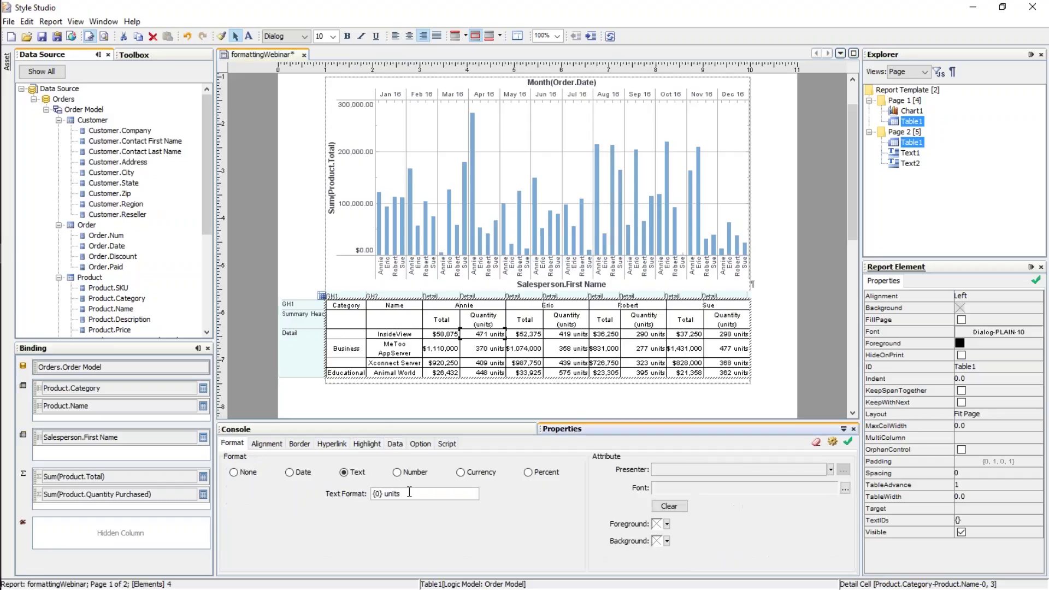
{"action": "left_click", "coordinate": [234, 472]}
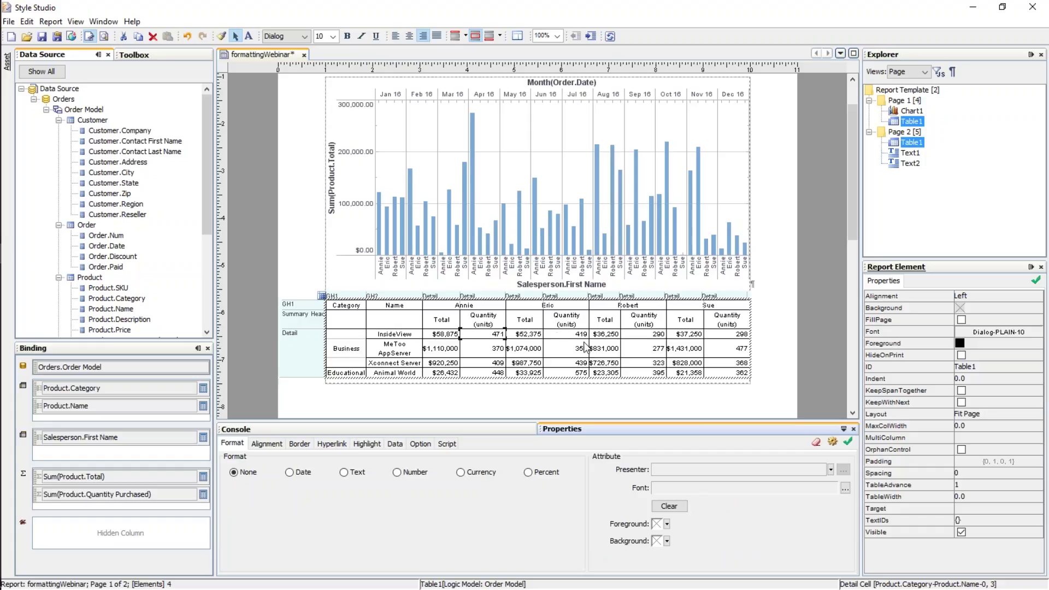
Step: Remove (units) from the Quantity header cell's text format and apply the change
{"action": "left_click", "coordinate": [490, 324]}
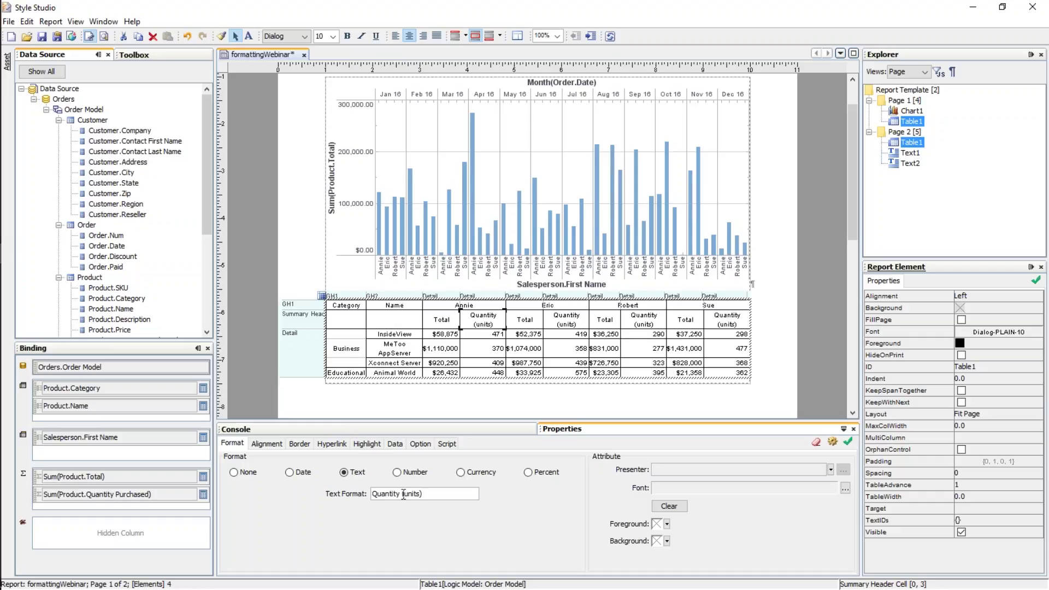
{"action": "left_click_drag", "start_coordinate": [402, 494], "coordinate": [453, 495]}
{"action": "key", "text": "BackSpace"}
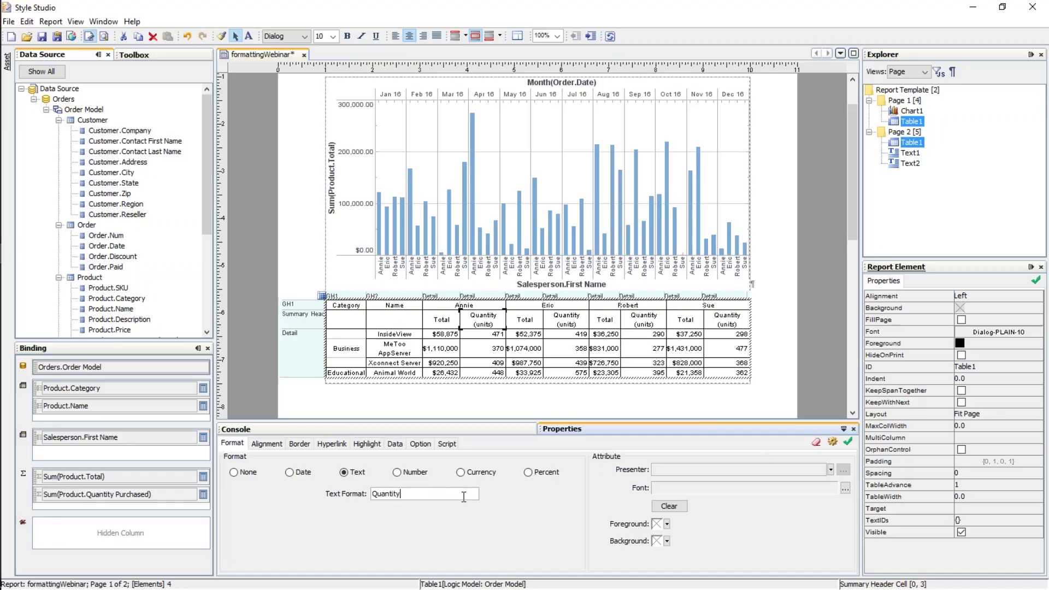
{"action": "left_click", "coordinate": [846, 441]}
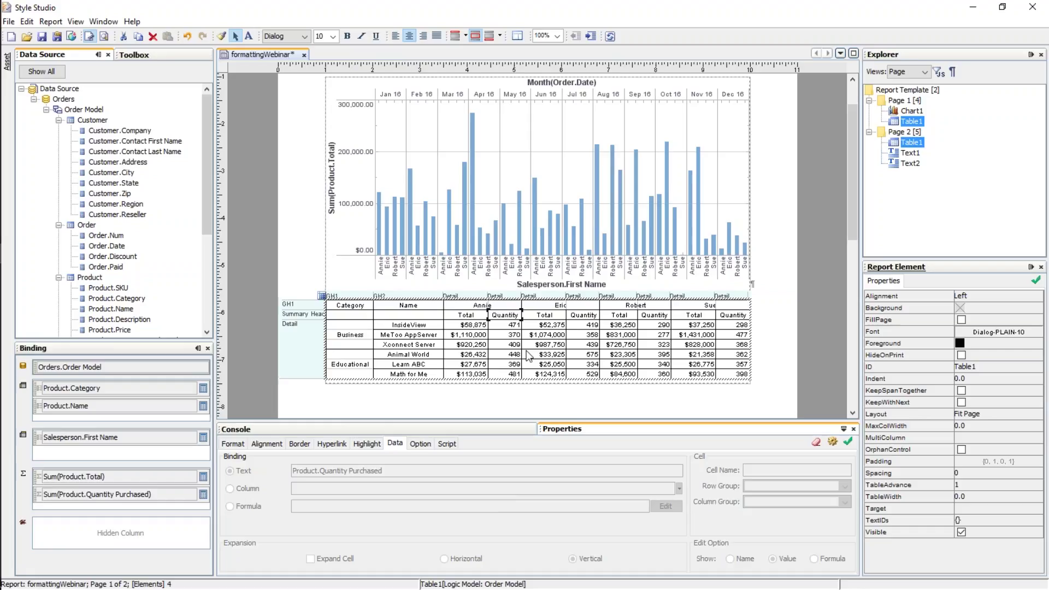
Step: Format the chart's Sum(Product.Total) axis labels as Percent in Chart Properties, apply, and close the dialog
{"action": "scroll", "coordinate": [527, 355], "scroll_direction": "down", "scroll_amount": 8}
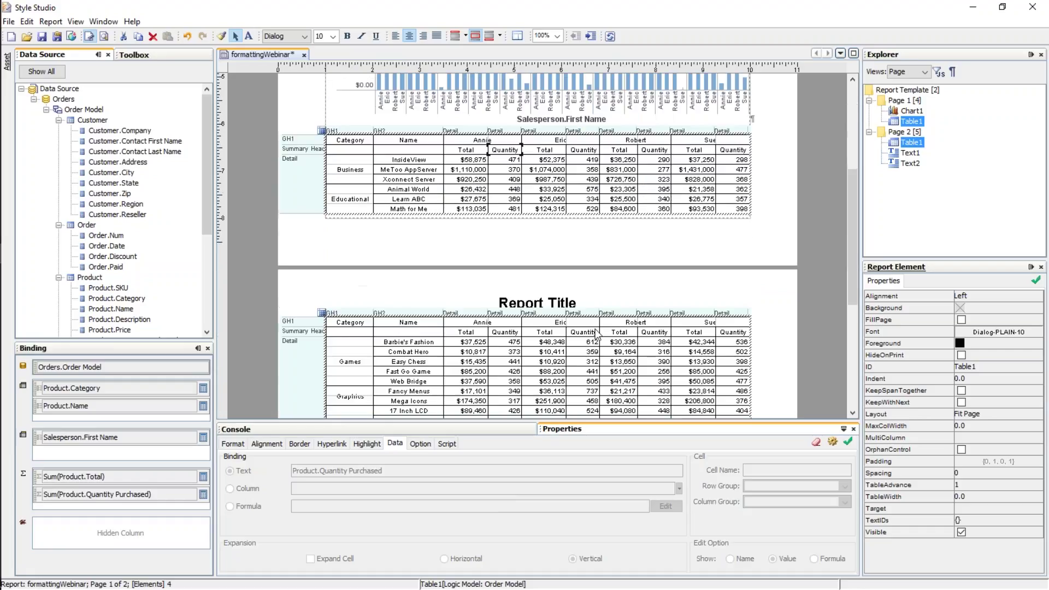
{"action": "scroll", "coordinate": [596, 333], "scroll_direction": "up", "scroll_amount": 8}
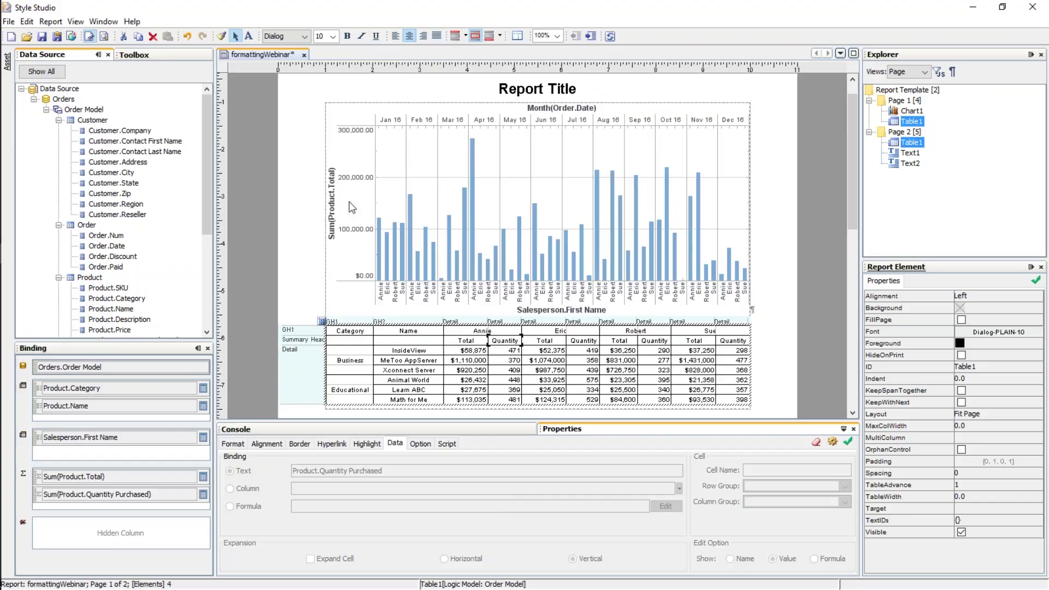
{"action": "left_click", "coordinate": [426, 193]}
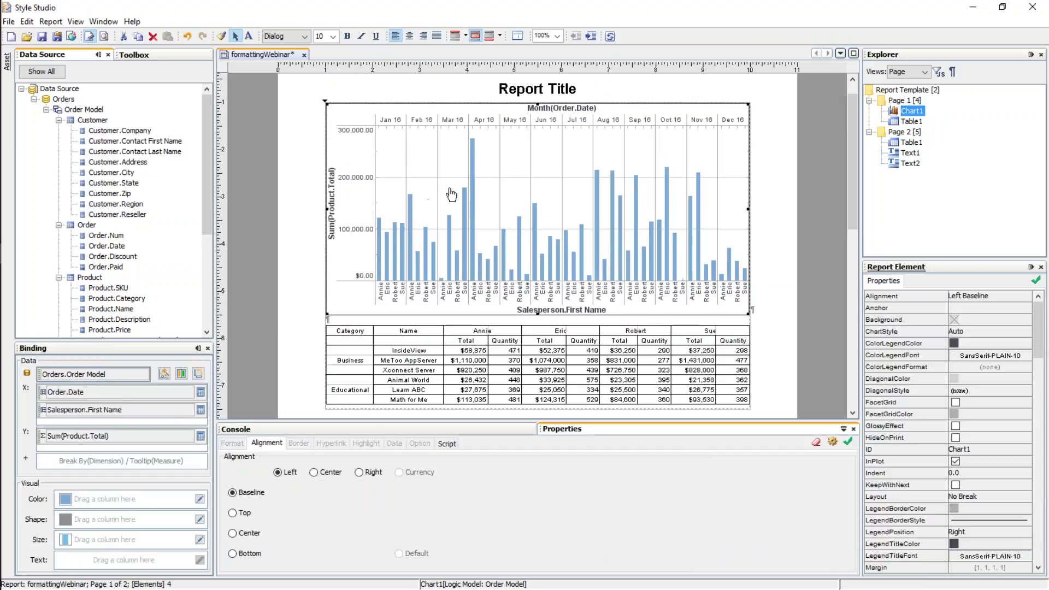
{"action": "right_click", "coordinate": [449, 189]}
{"action": "left_click", "coordinate": [512, 275]}
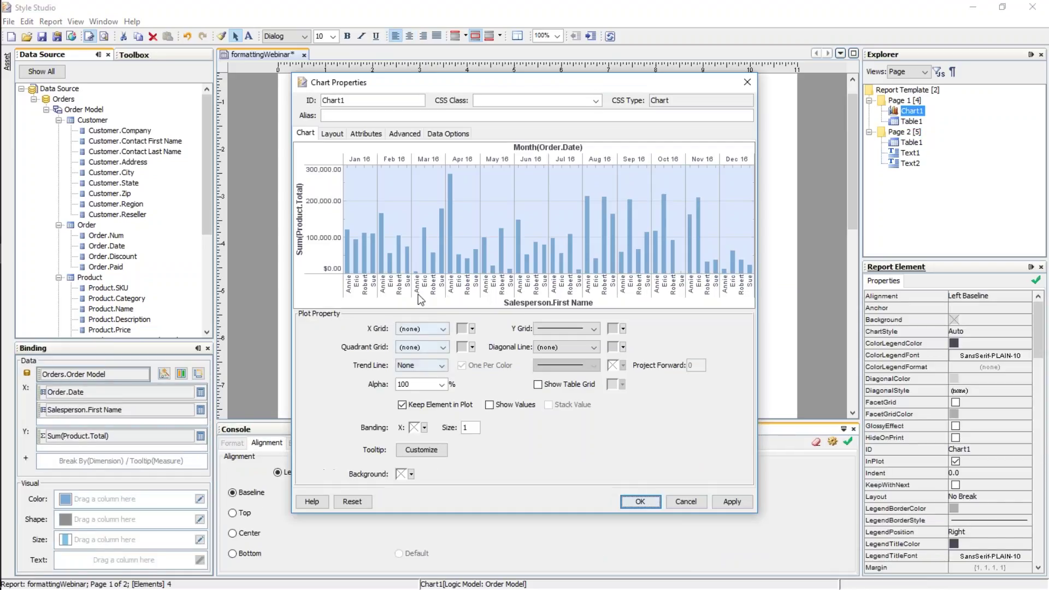
{"action": "left_click", "coordinate": [323, 203]}
{"action": "left_click", "coordinate": [400, 432]}
{"action": "left_click", "coordinate": [459, 432]}
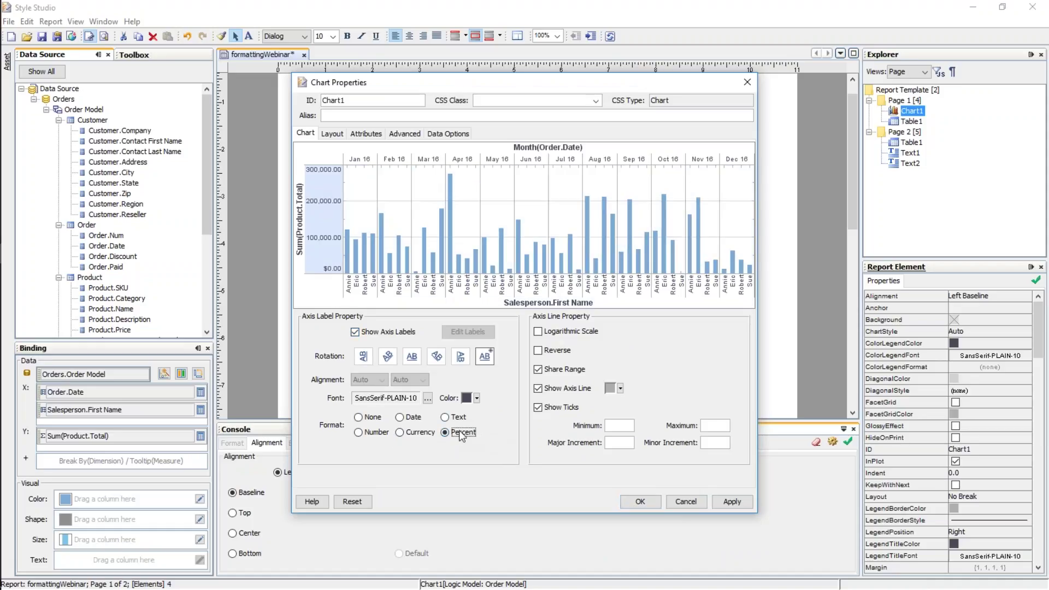
{"action": "left_click", "coordinate": [730, 501]}
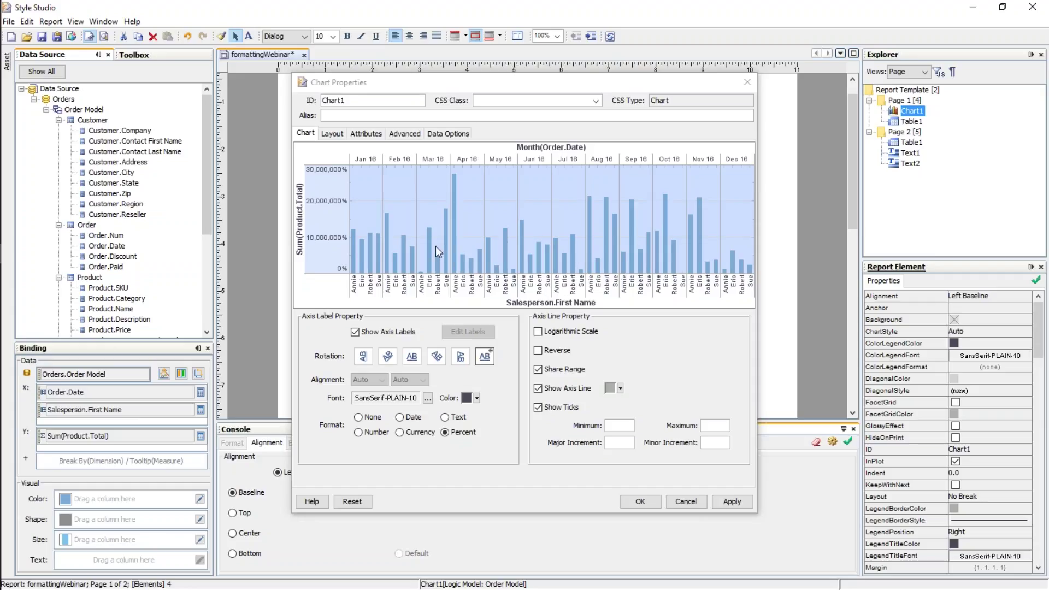
{"action": "left_click", "coordinate": [689, 502]}
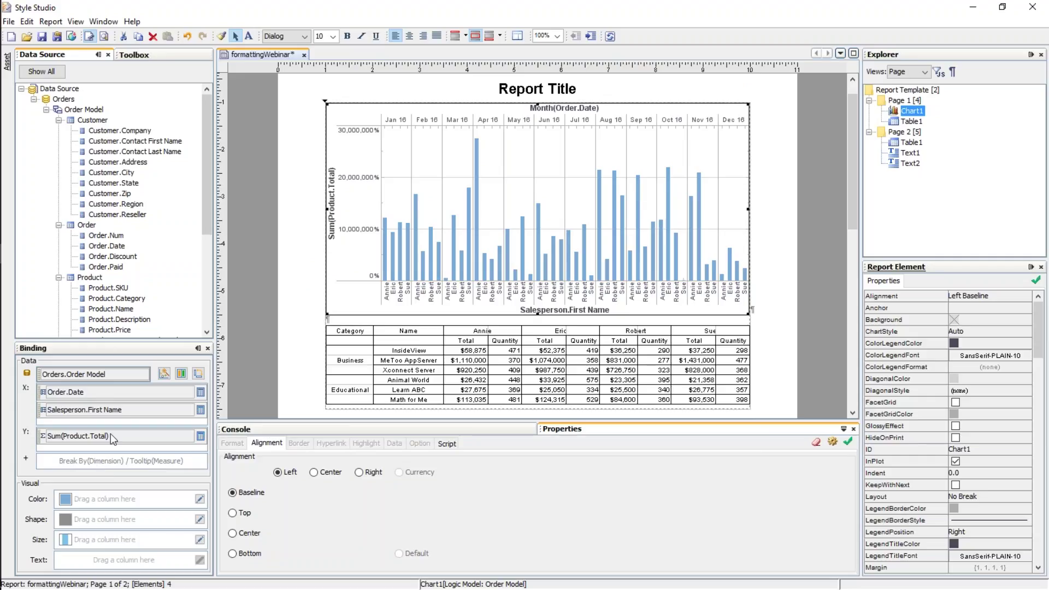
Step: Set the Sum(Product.Total) measure's calculation to Percent of Grand Total and apply it to the chart
{"action": "left_click", "coordinate": [201, 436]}
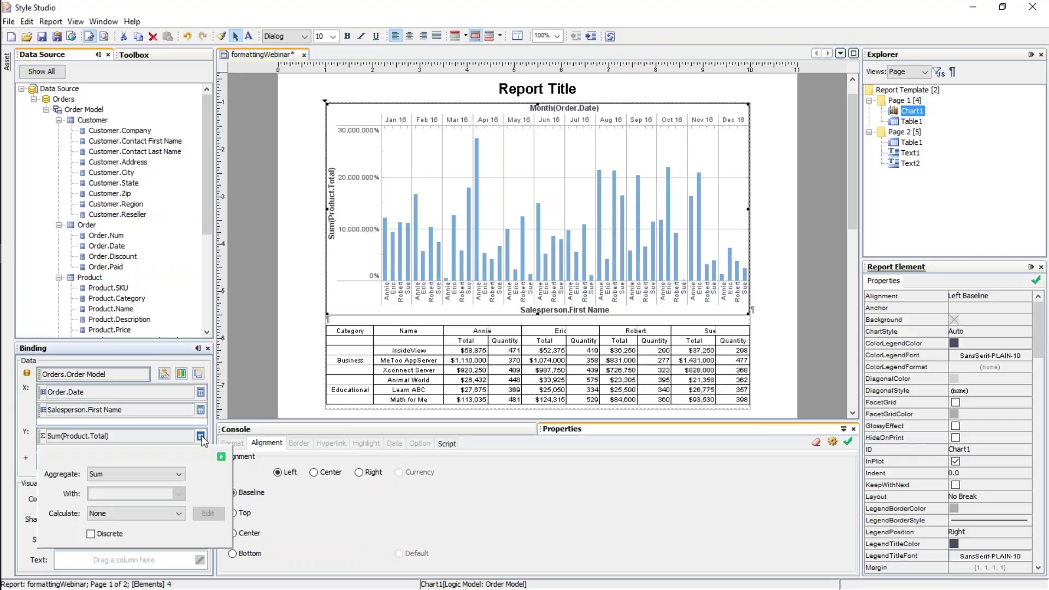
{"action": "left_click", "coordinate": [179, 517]}
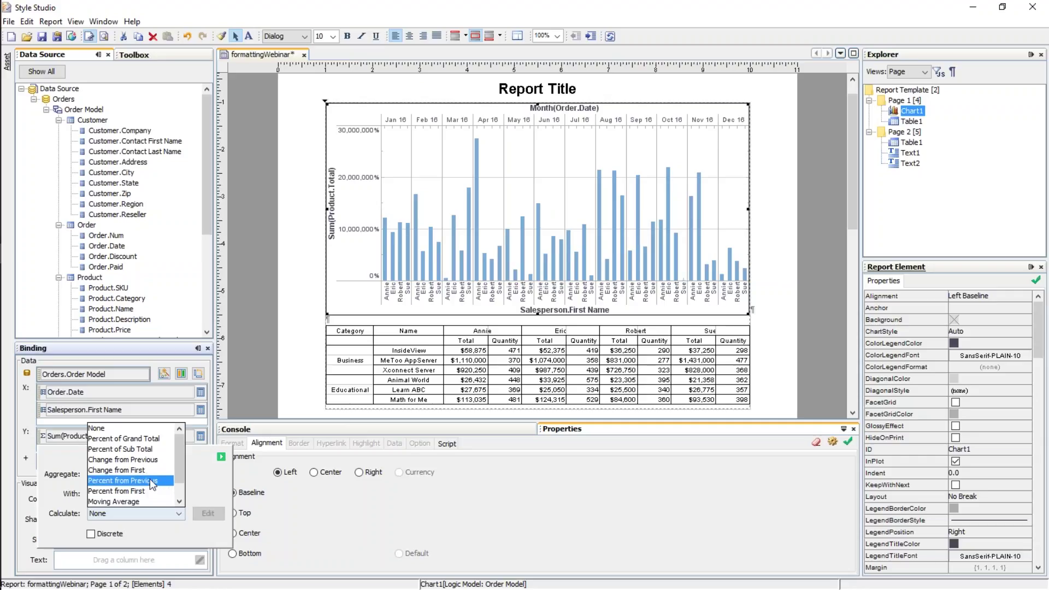
{"action": "left_click", "coordinate": [152, 438]}
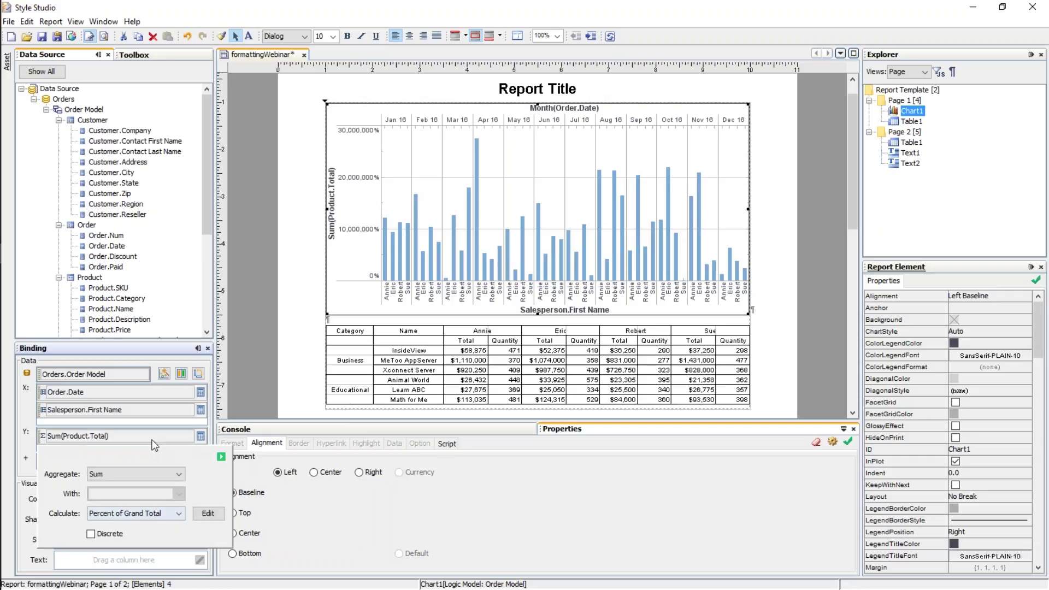
{"action": "left_click", "coordinate": [221, 457]}
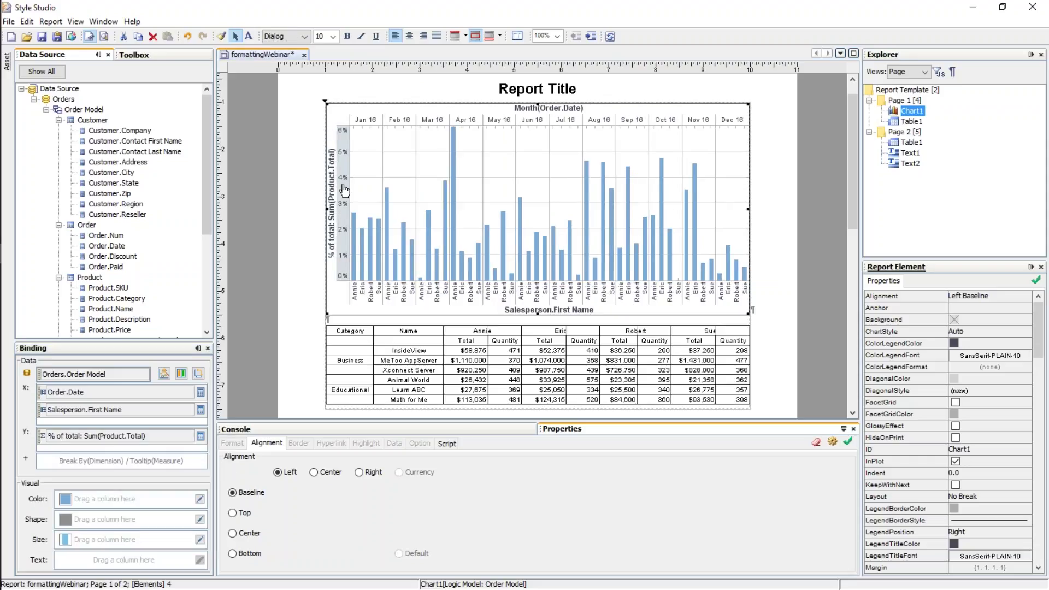
Step: In Chart Properties, apply the None format to the chart's Y-axis labels and switch them back to Percent
{"action": "right_click", "coordinate": [344, 190]}
{"action": "left_click", "coordinate": [471, 211]}
{"action": "right_click", "coordinate": [470, 208]}
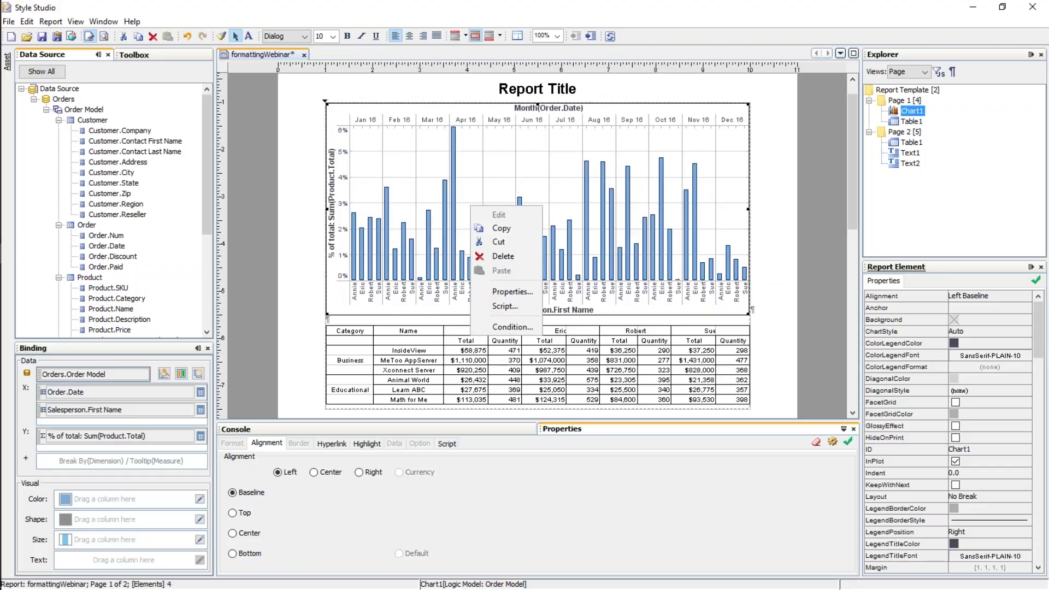
{"action": "left_click", "coordinate": [511, 292]}
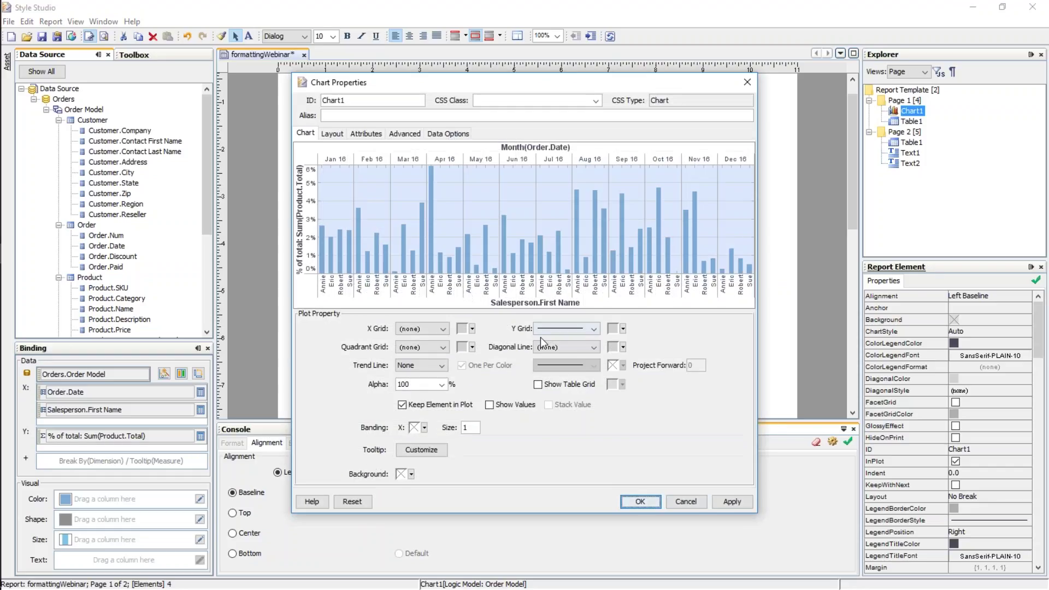
{"action": "left_click", "coordinate": [457, 297]}
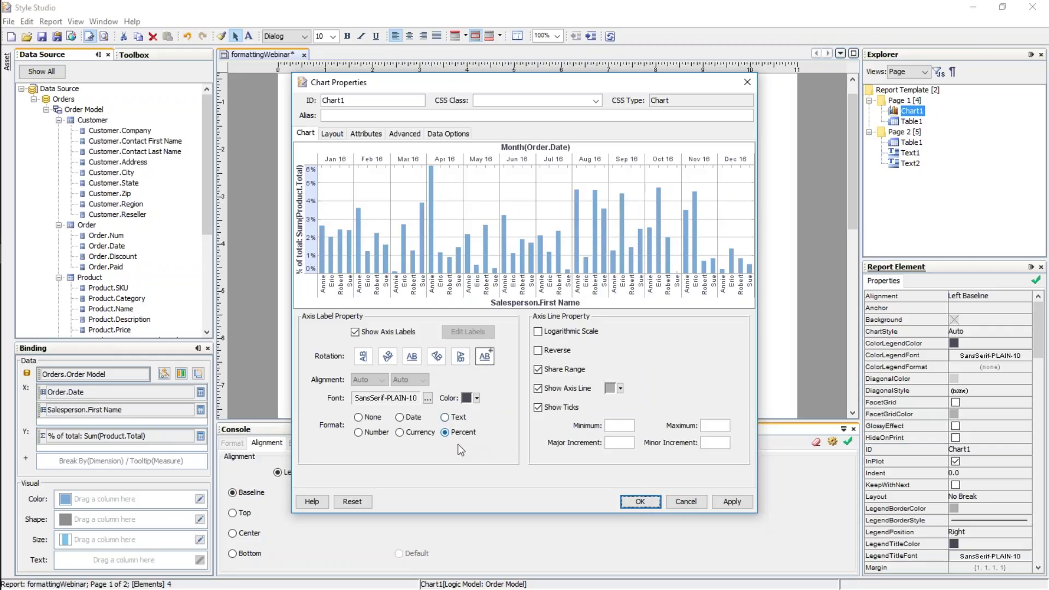
{"action": "left_click", "coordinate": [359, 417]}
{"action": "left_click", "coordinate": [732, 500]}
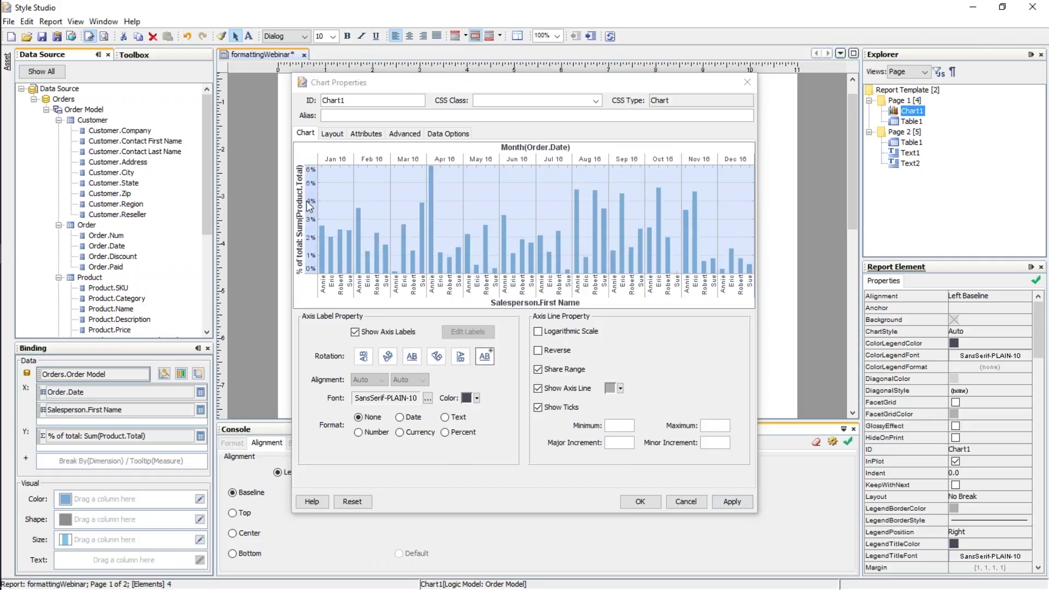
{"action": "left_click", "coordinate": [734, 502]}
{"action": "left_click", "coordinate": [444, 432]}
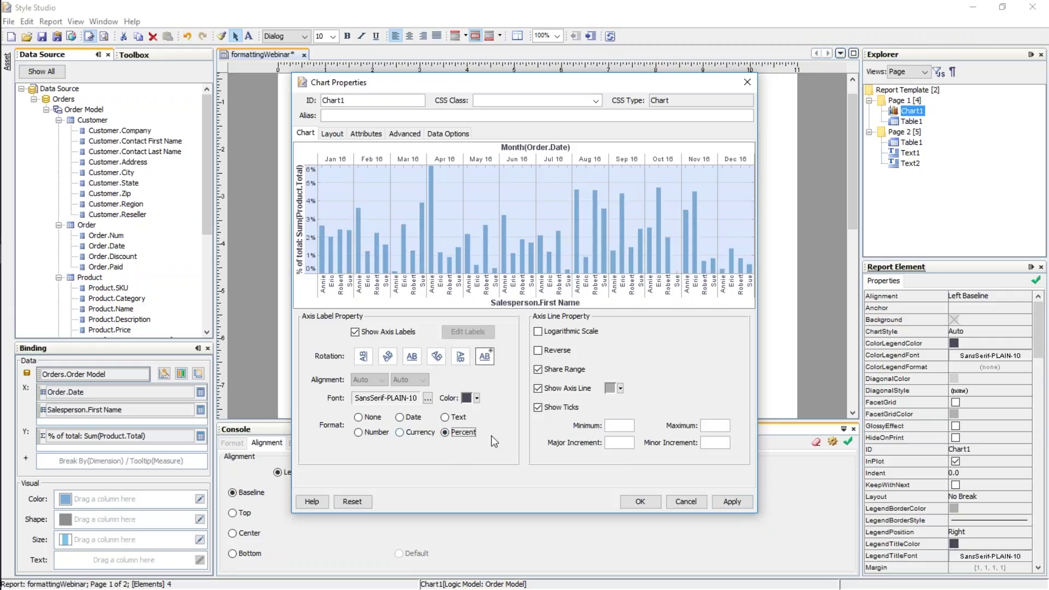
{"action": "left_click", "coordinate": [732, 501]}
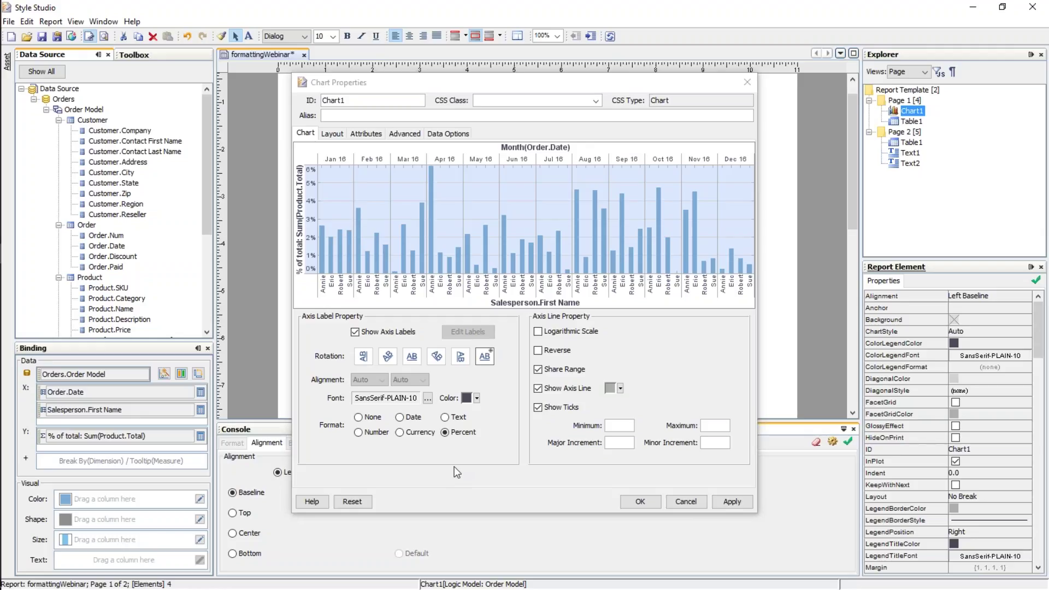
Step: Format the Y-axis labels as Number with the custom pattern #0.00% and apply it
{"action": "left_click", "coordinate": [359, 432]}
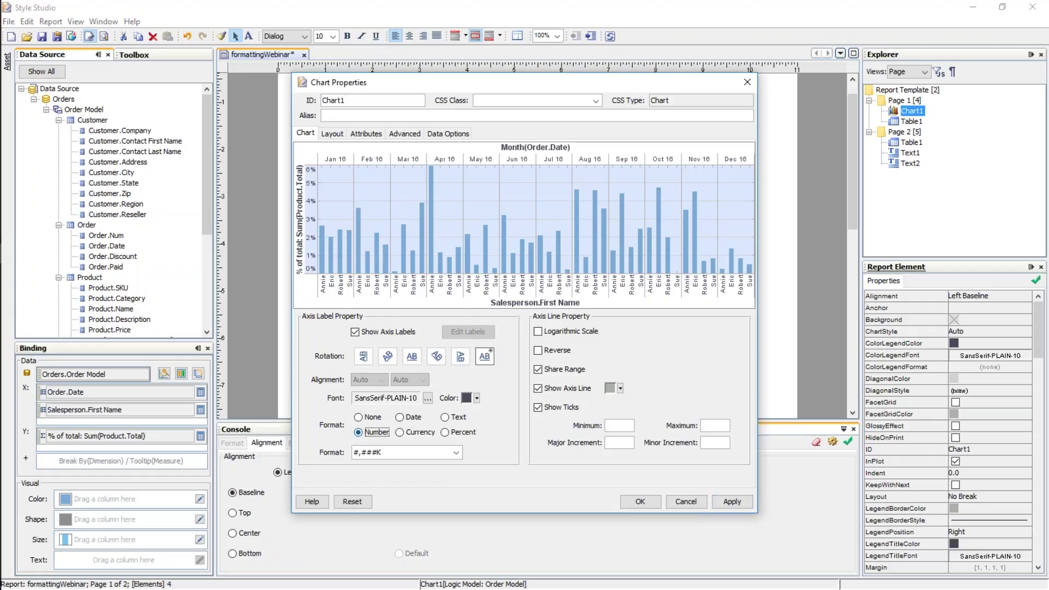
{"action": "left_click", "coordinate": [399, 453]}
{"action": "key", "text": "BackSpace"}
{"action": "key", "text": "BackSpace"}
{"action": "key", "text": "BackSpace"}
{"action": "key", "text": "BackSpace"}
{"action": "key", "text": "BackSpace"}
{"action": "key", "text": "BackSpace"}
{"action": "type", "text": "#0.00"}
{"action": "left_click_drag", "start_coordinate": [366, 452], "coordinate": [385, 453]}
{"action": "left_click", "coordinate": [387, 456]}
{"action": "type", "text": "%"}
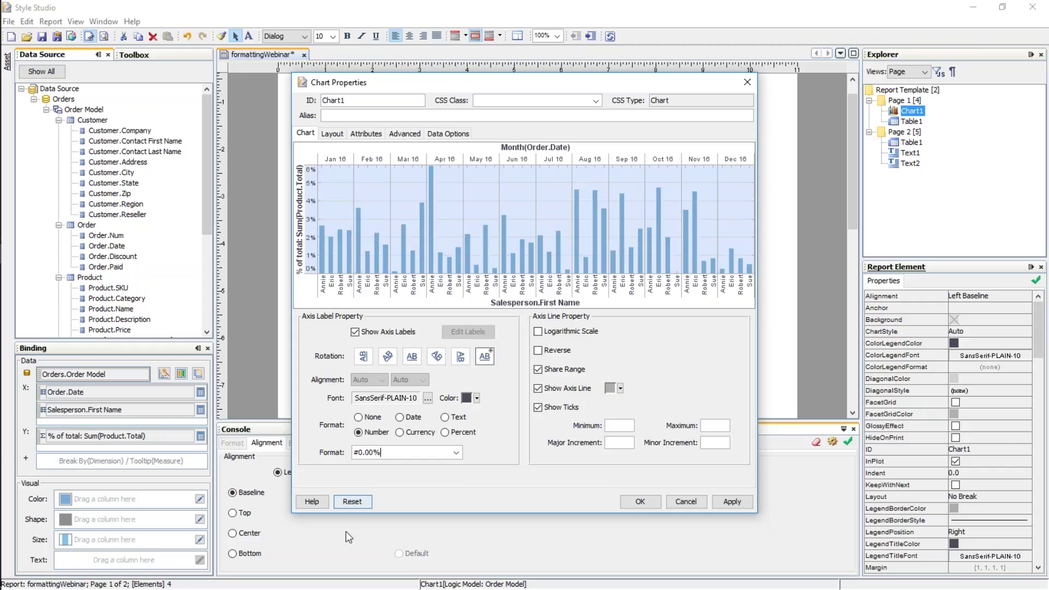
{"action": "left_click_drag", "start_coordinate": [366, 452], "coordinate": [374, 452]}
{"action": "left_click", "coordinate": [732, 501]}
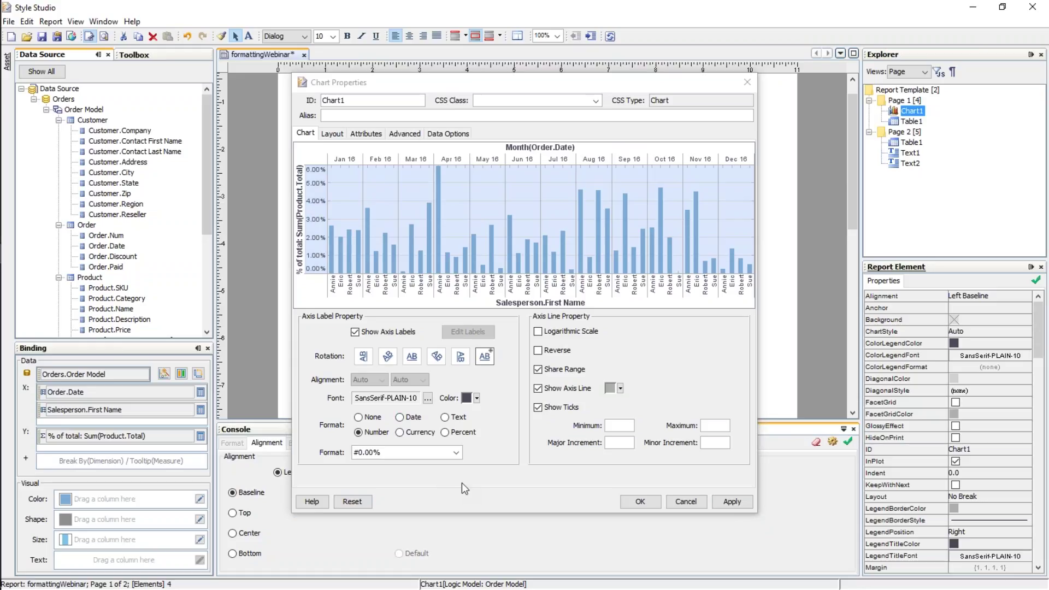
Step: Reset the Y-axis labels' format to None and confirm the chart properties
{"action": "left_click", "coordinate": [358, 417]}
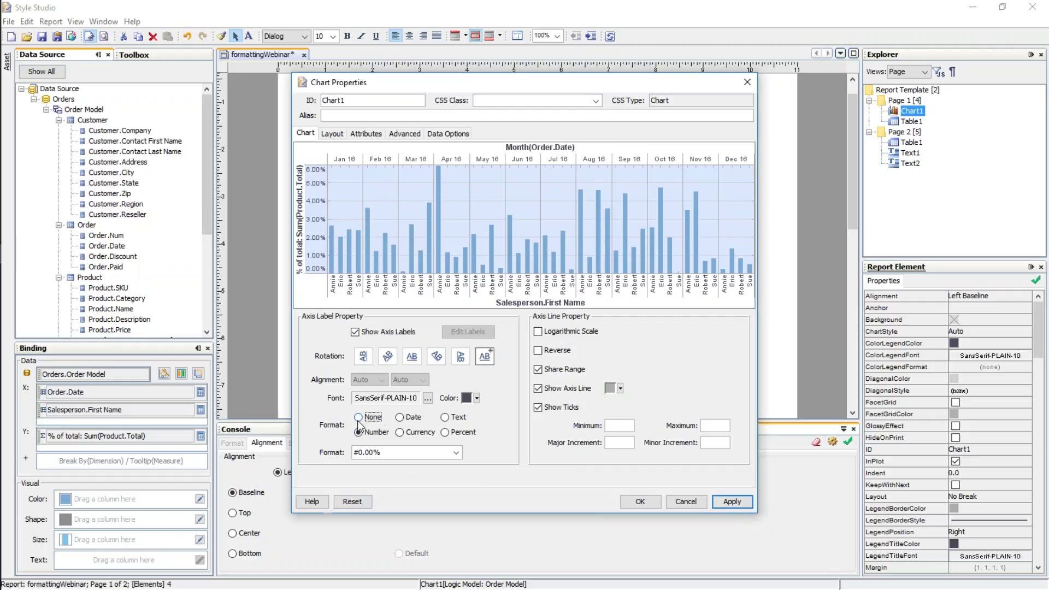
{"action": "left_click", "coordinate": [639, 501]}
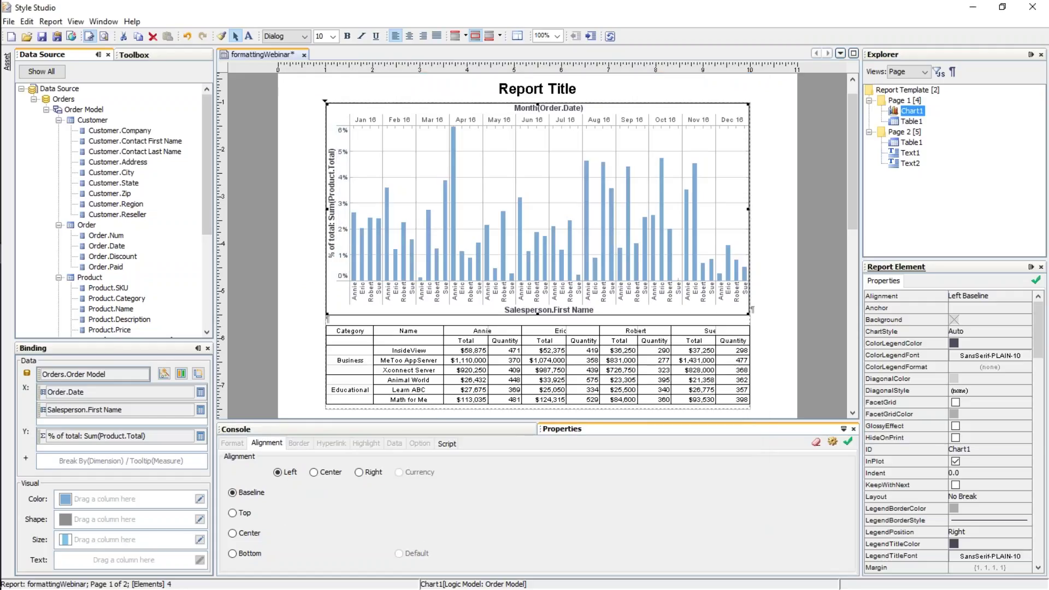
Step: Set the Sum(Product.Total) measure's calculation to None, apply it to the chart, and save the report
{"action": "left_click", "coordinate": [201, 436]}
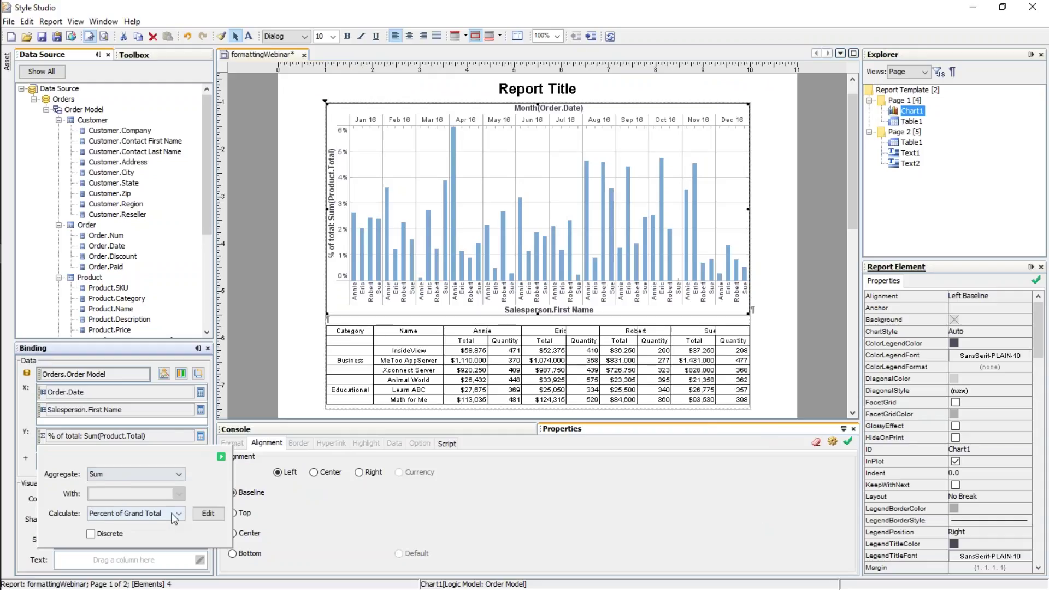
{"action": "left_click", "coordinate": [179, 512]}
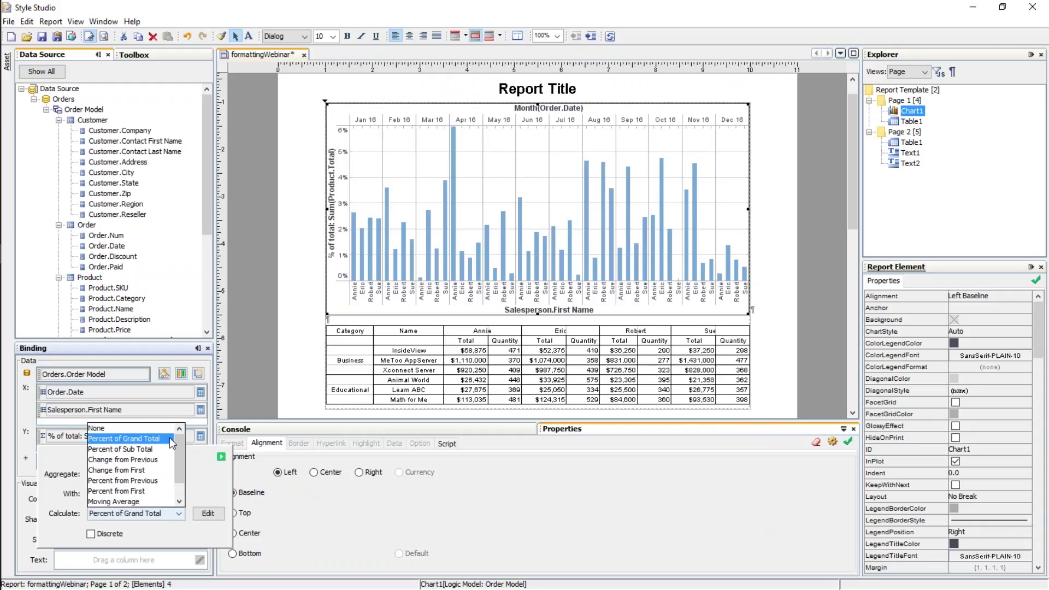
{"action": "left_click", "coordinate": [158, 428]}
{"action": "left_click", "coordinate": [221, 456]}
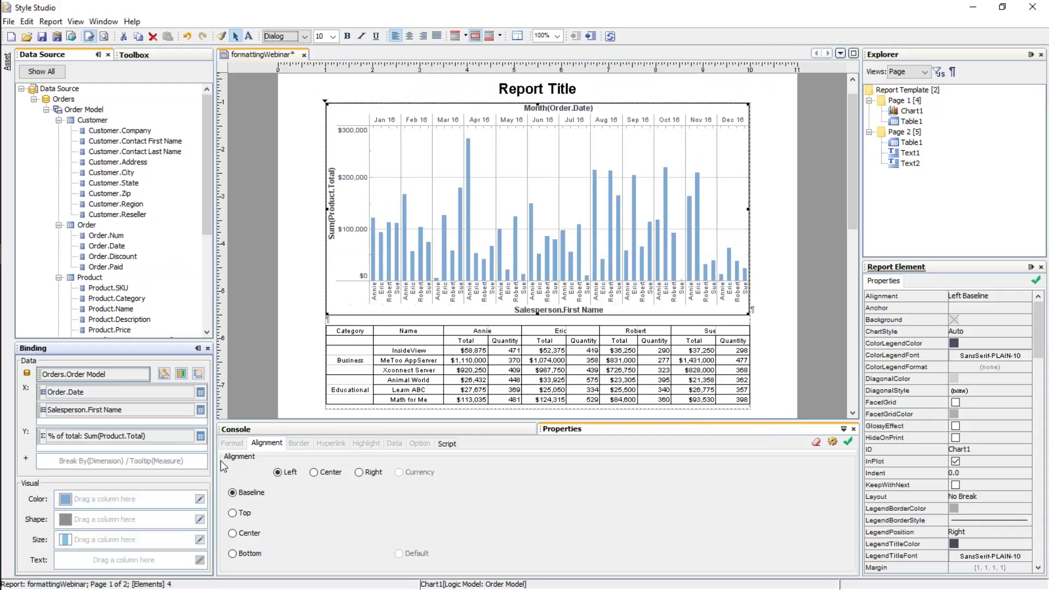
{"action": "key", "text": "ctrl+s"}
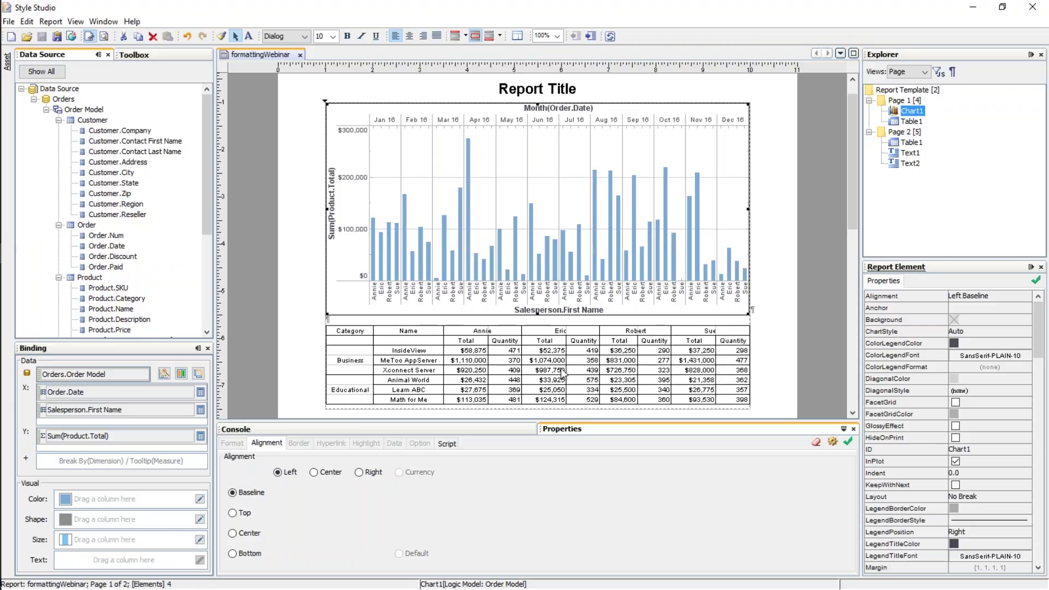
Step: Try a bright green background on the table's Product.Total detail cells and undo it
{"action": "left_click", "coordinate": [619, 335]}
{"action": "left_click", "coordinate": [628, 333]}
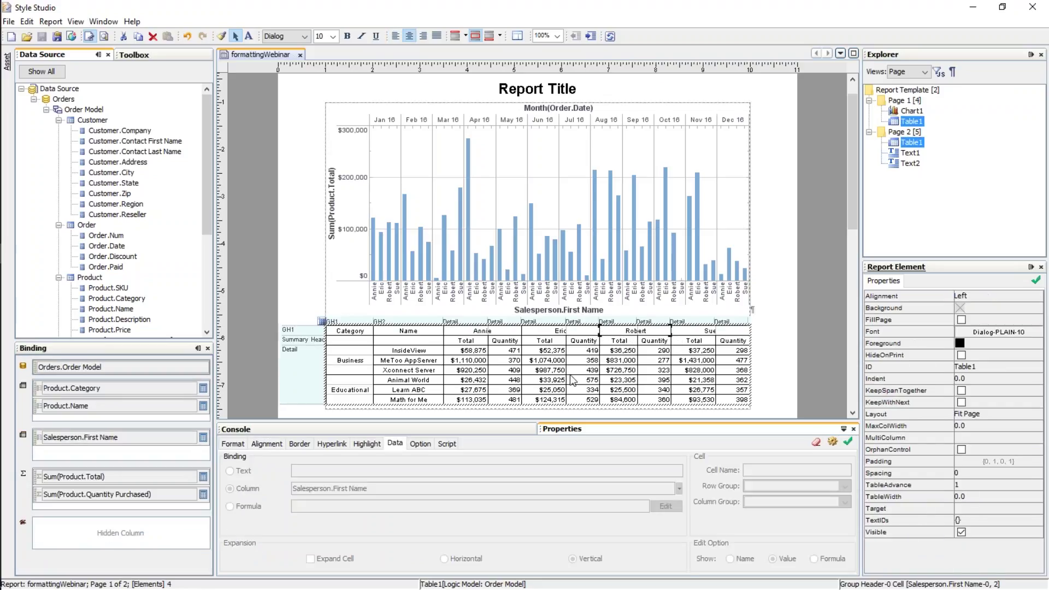
{"action": "left_click", "coordinate": [654, 361]}
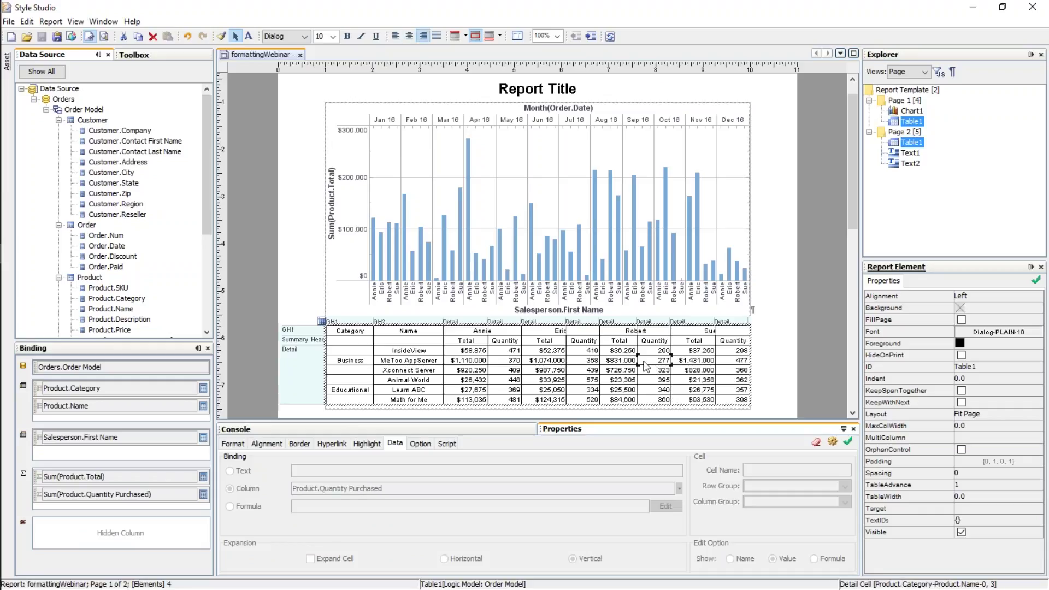
{"action": "left_click", "coordinate": [549, 371]}
{"action": "left_click", "coordinate": [238, 444]}
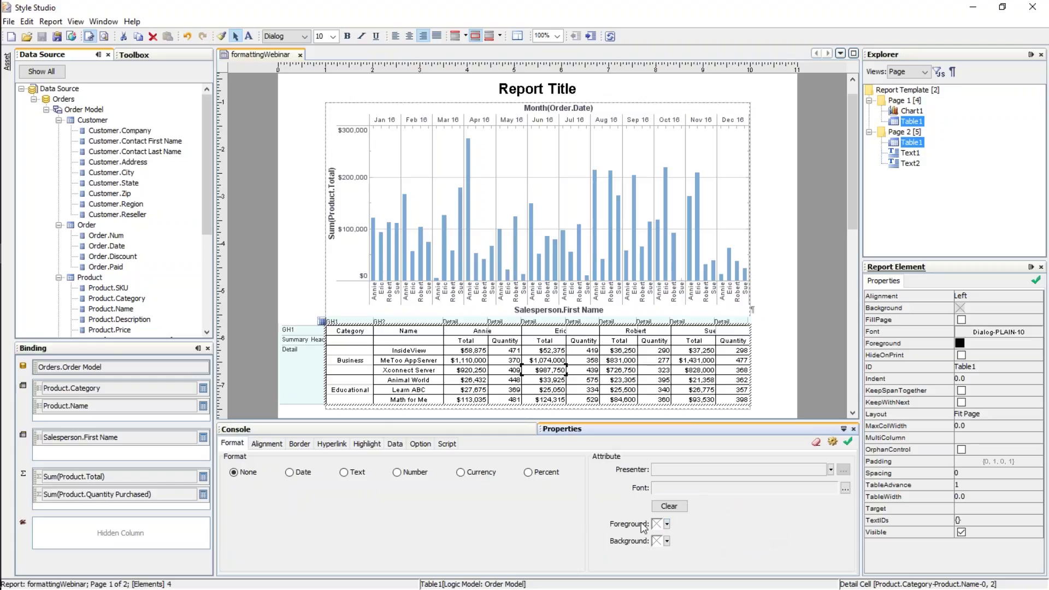
{"action": "left_click", "coordinate": [667, 540]}
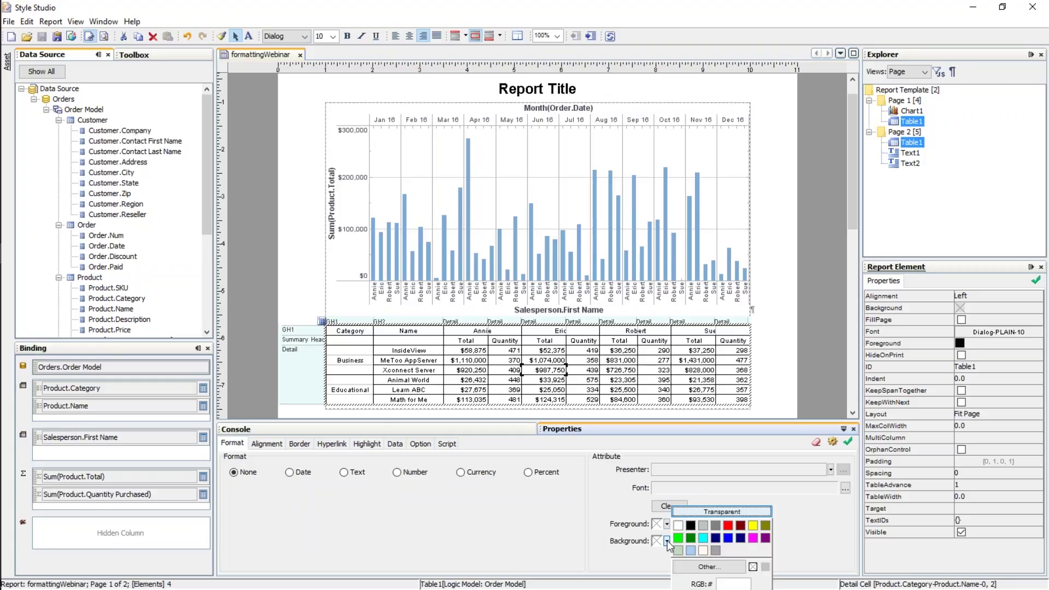
{"action": "left_click", "coordinate": [678, 538]}
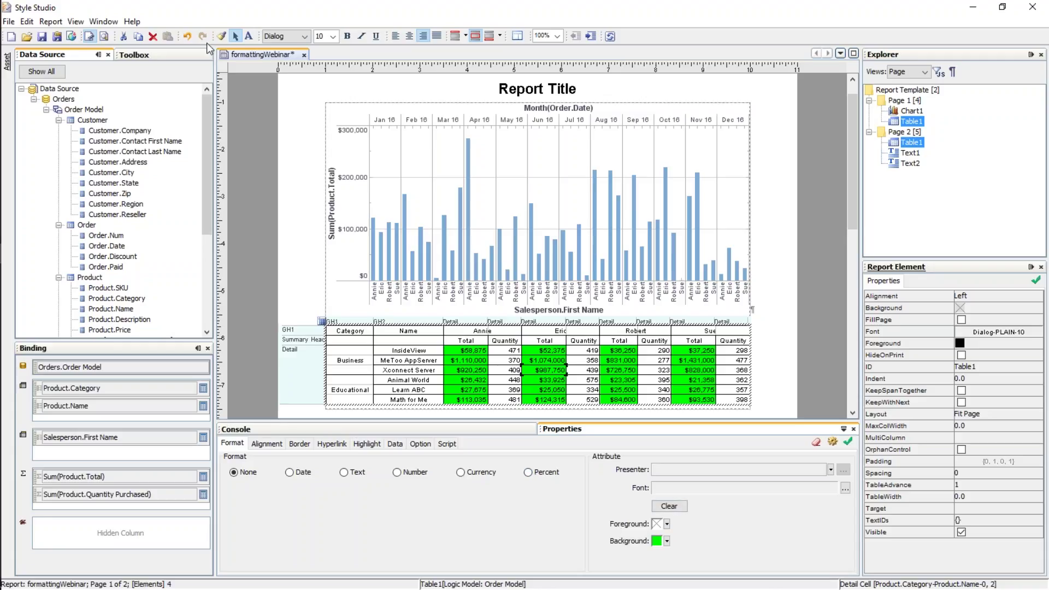
{"action": "left_click", "coordinate": [188, 37]}
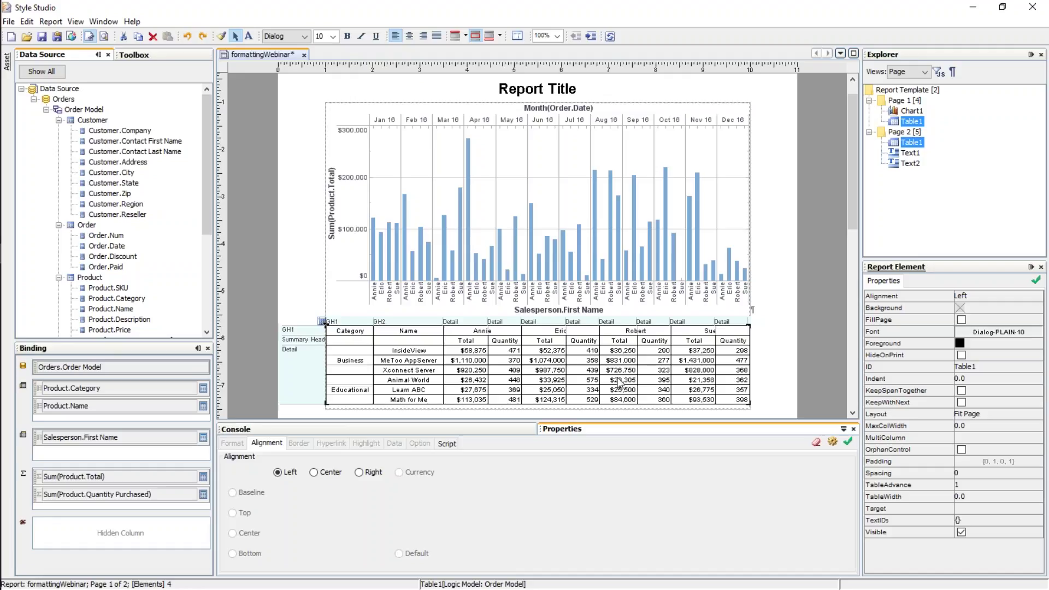
Step: Open the style selection from the crosstab's Table Properties and preview My Table Style
{"action": "left_click", "coordinate": [544, 352]}
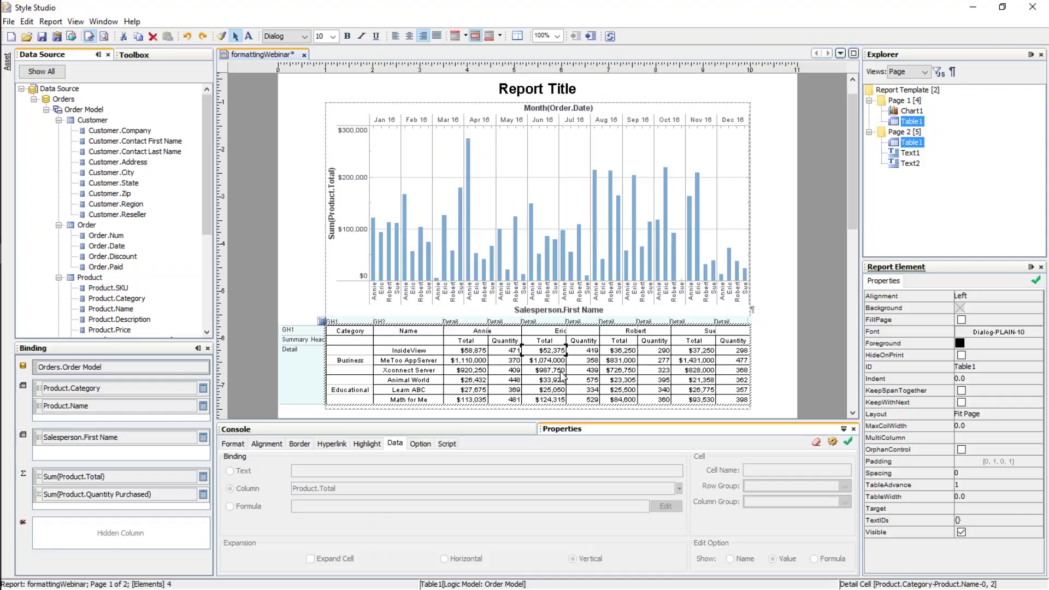
{"action": "right_click", "coordinate": [552, 353]}
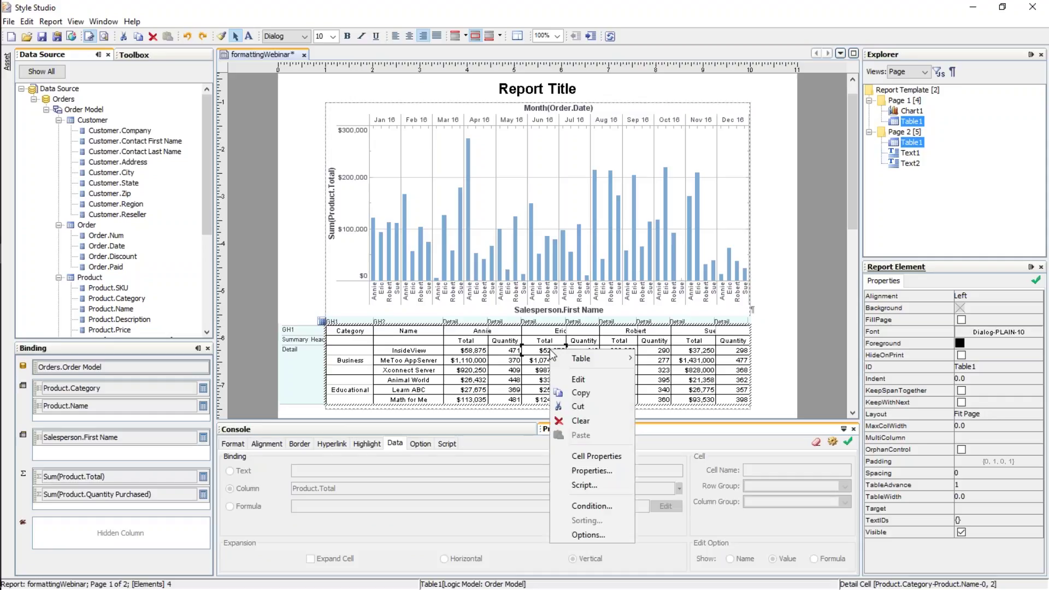
{"action": "left_click", "coordinate": [611, 473]}
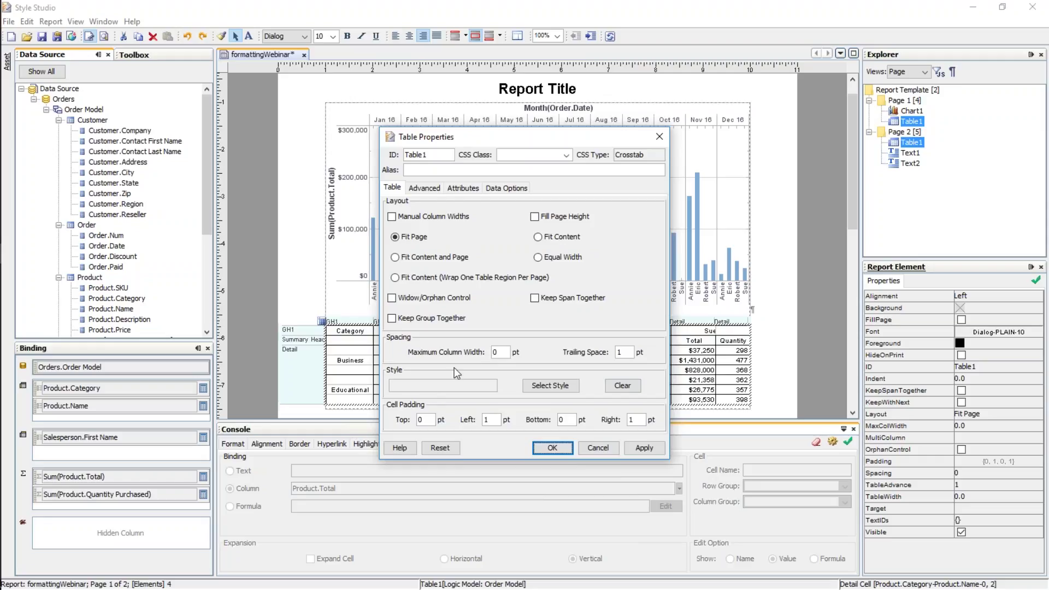
{"action": "left_click", "coordinate": [554, 385]}
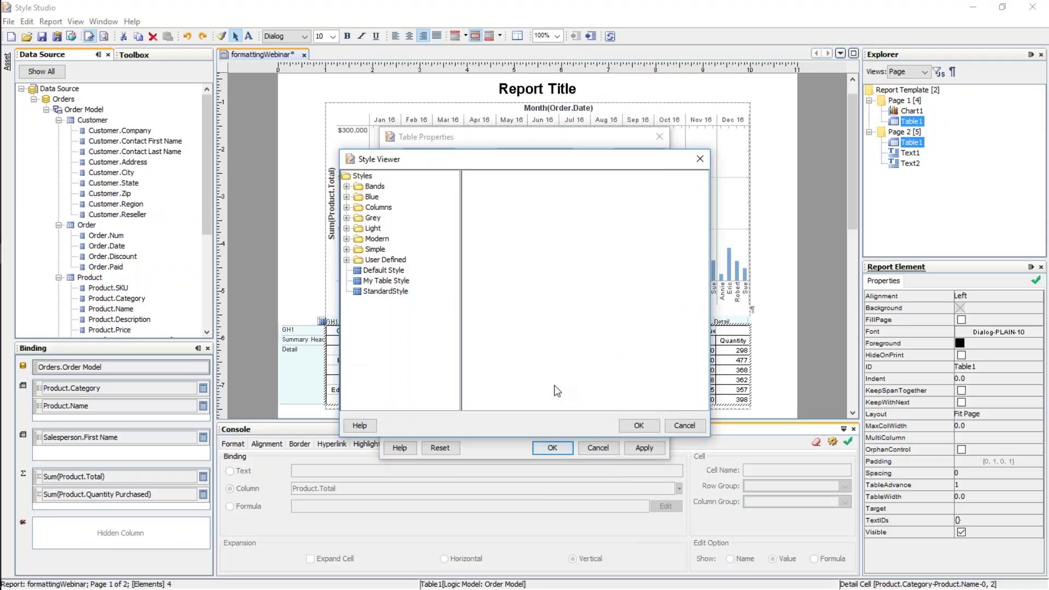
{"action": "left_click", "coordinate": [377, 280]}
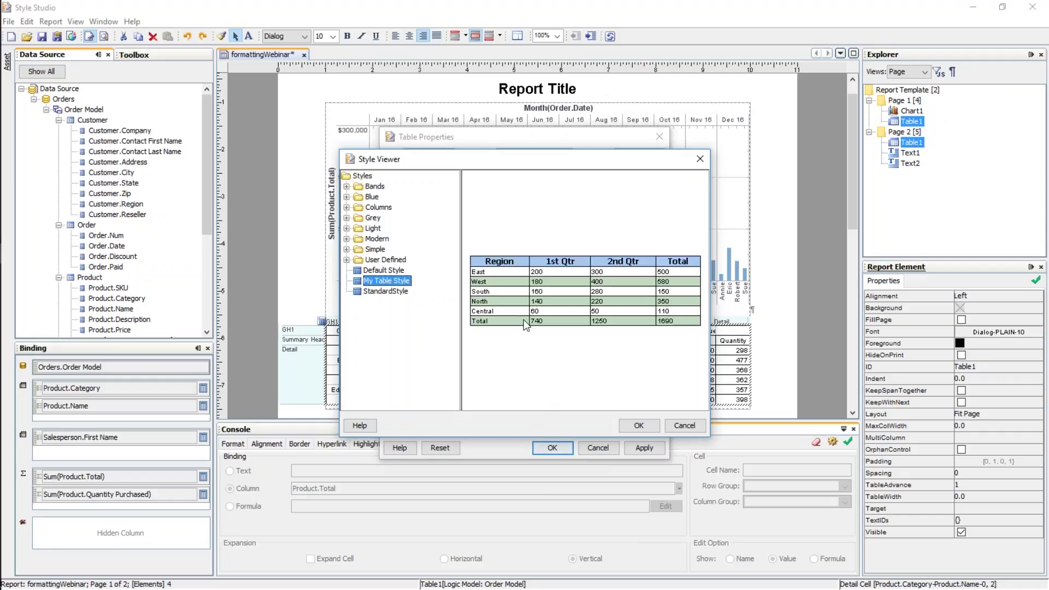
Step: Preview several Grey table styles, including Dark Header Borders, Dark Header Clean and Light Header Borders, and collapse the Grey folder
{"action": "double_click", "coordinate": [357, 219]}
{"action": "left_click", "coordinate": [397, 270]}
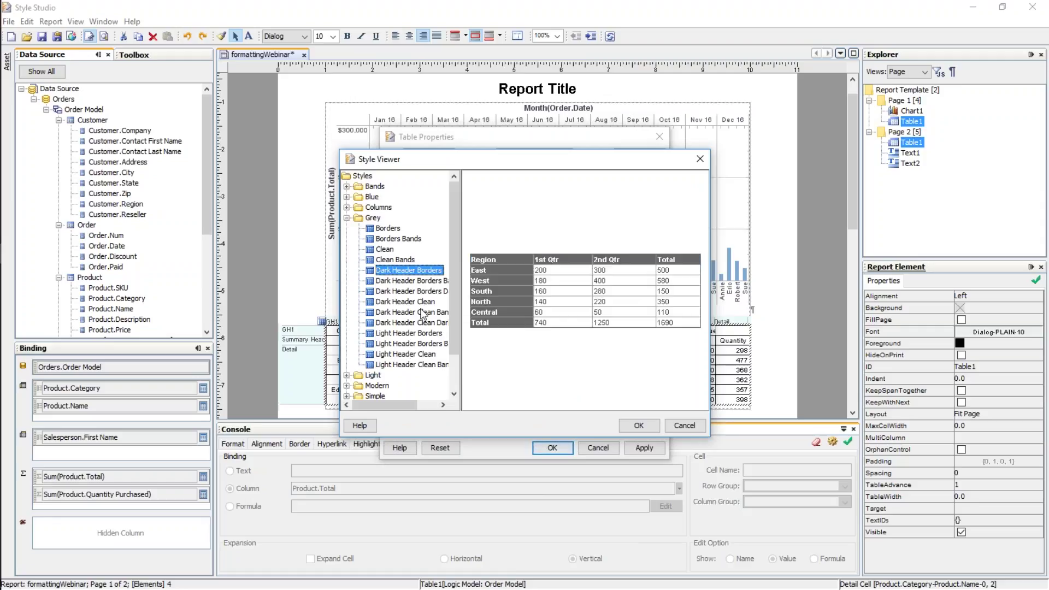
{"action": "left_click", "coordinate": [396, 313]}
{"action": "left_click", "coordinate": [407, 302]}
{"action": "left_click", "coordinate": [408, 333]}
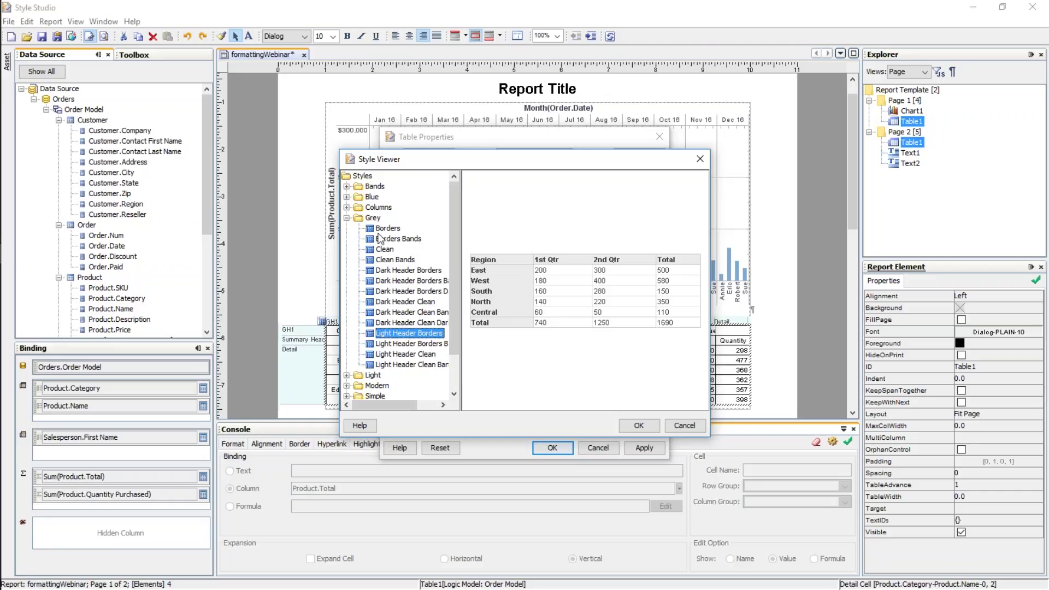
{"action": "double_click", "coordinate": [357, 218]}
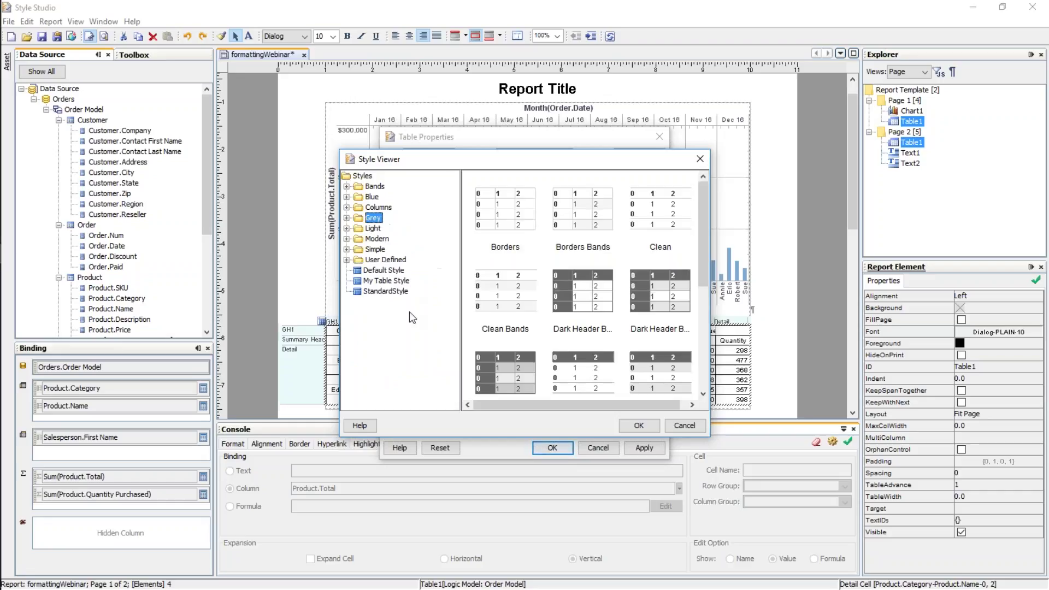
Step: Select My Table Style for the crosstab and confirm the table properties
{"action": "left_click", "coordinate": [386, 281]}
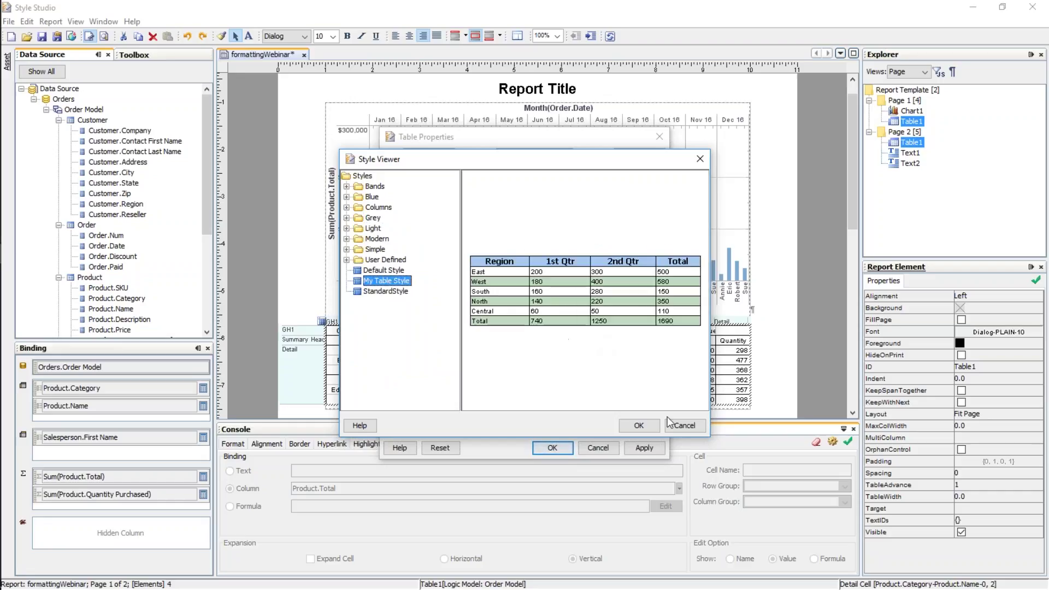
{"action": "left_click", "coordinate": [638, 425]}
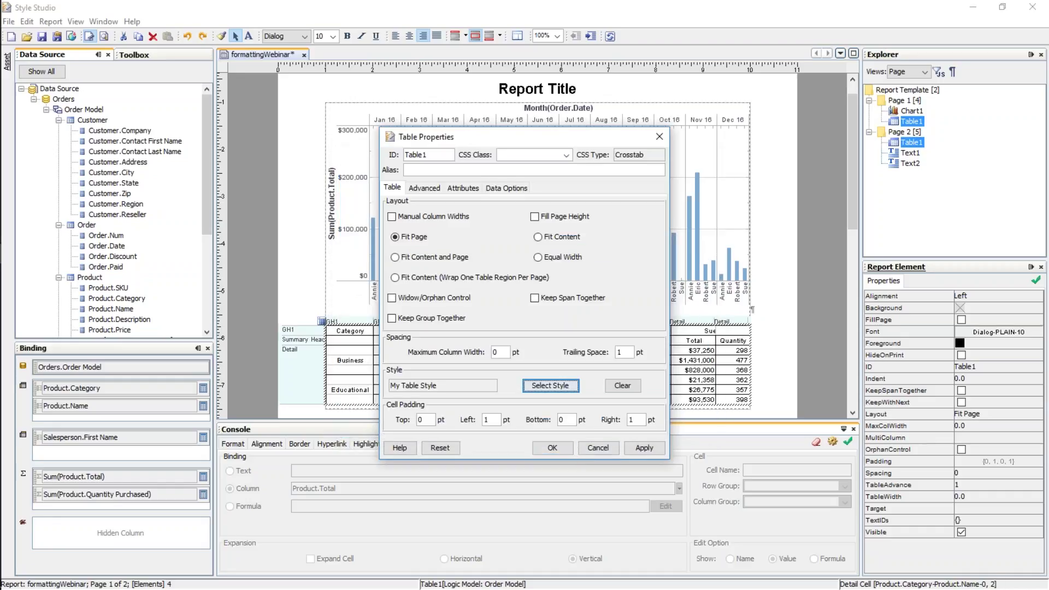
{"action": "left_click", "coordinate": [540, 447]}
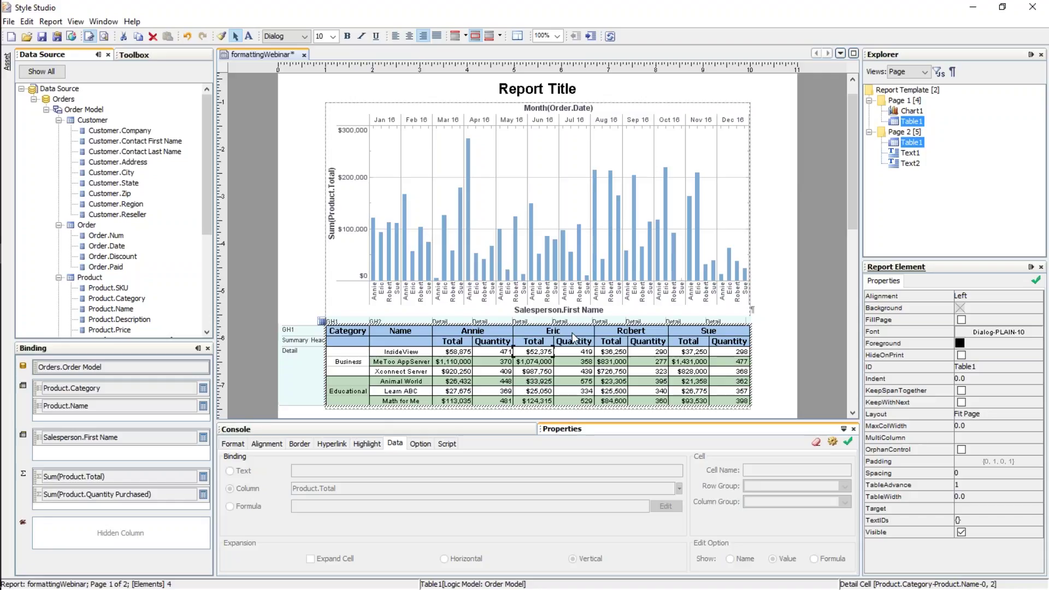
{"action": "right_click", "coordinate": [534, 353]}
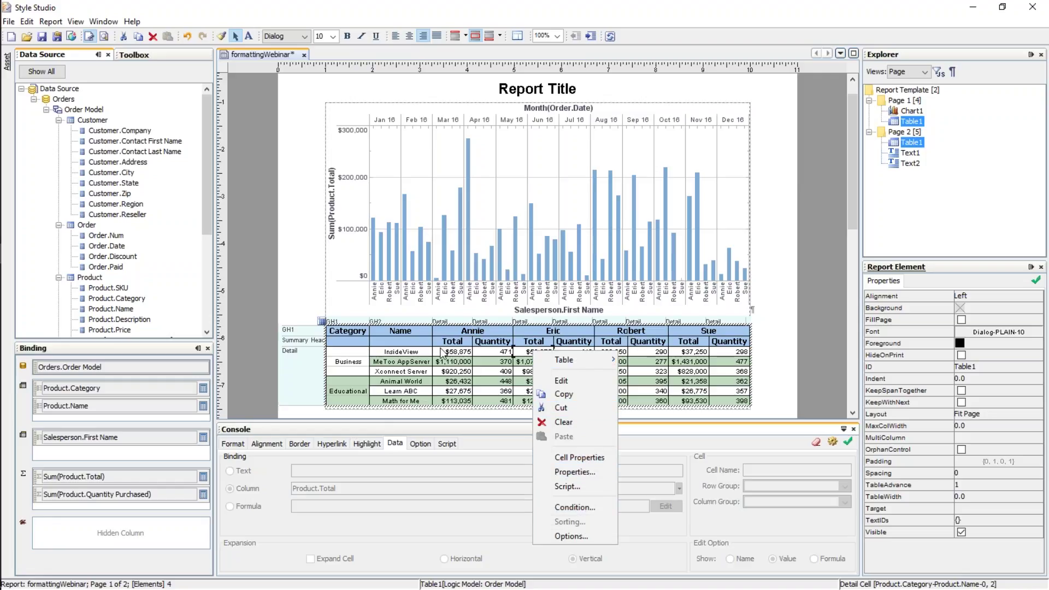
{"action": "left_click", "coordinate": [447, 389]}
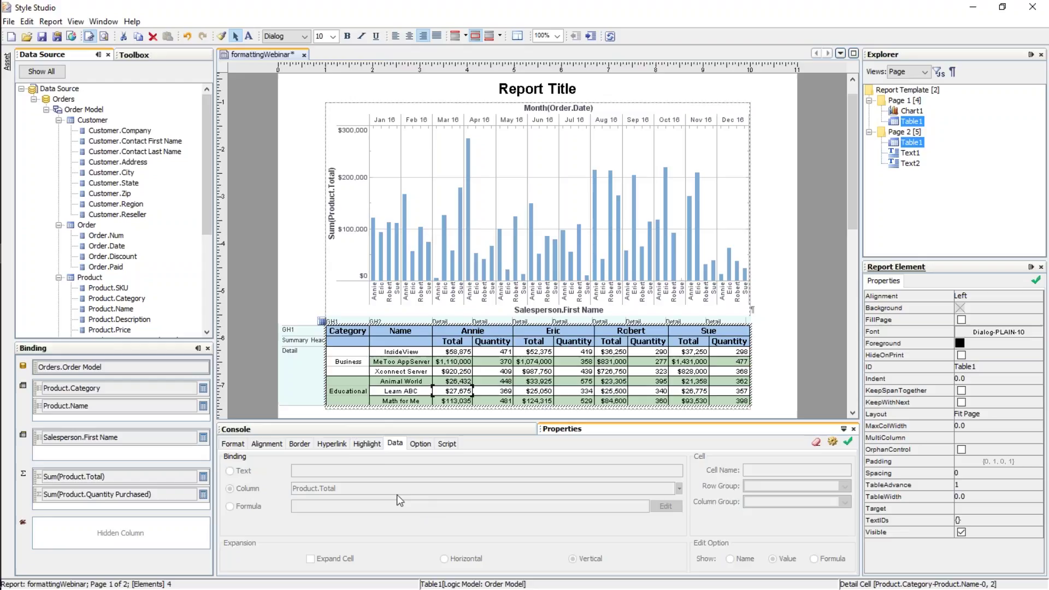
Step: Create a new Table Style component asset
{"action": "left_click", "coordinate": [11, 37]}
{"action": "left_click", "coordinate": [383, 191]}
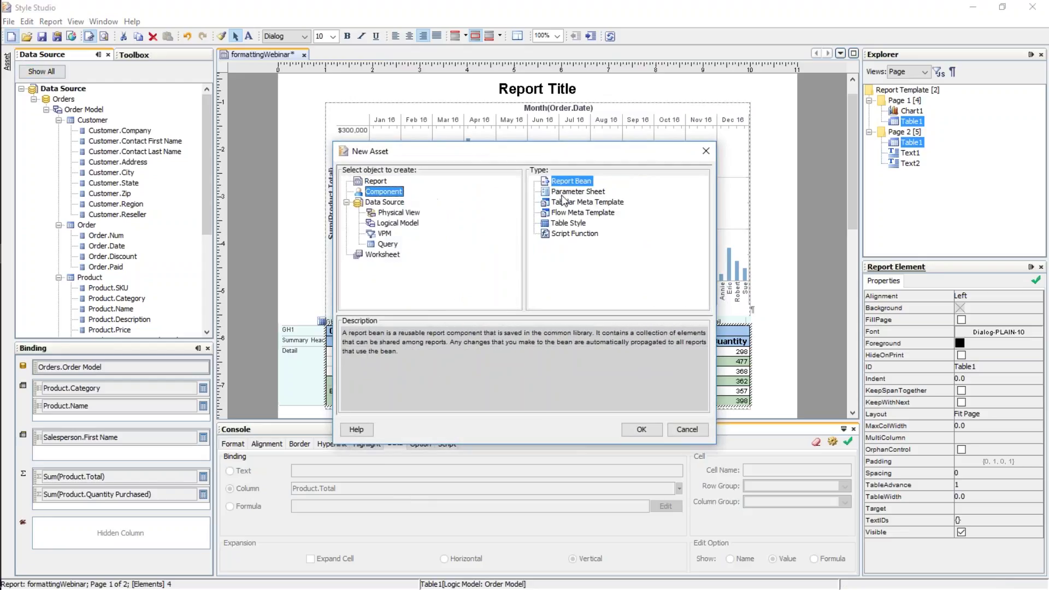
{"action": "left_click", "coordinate": [581, 226]}
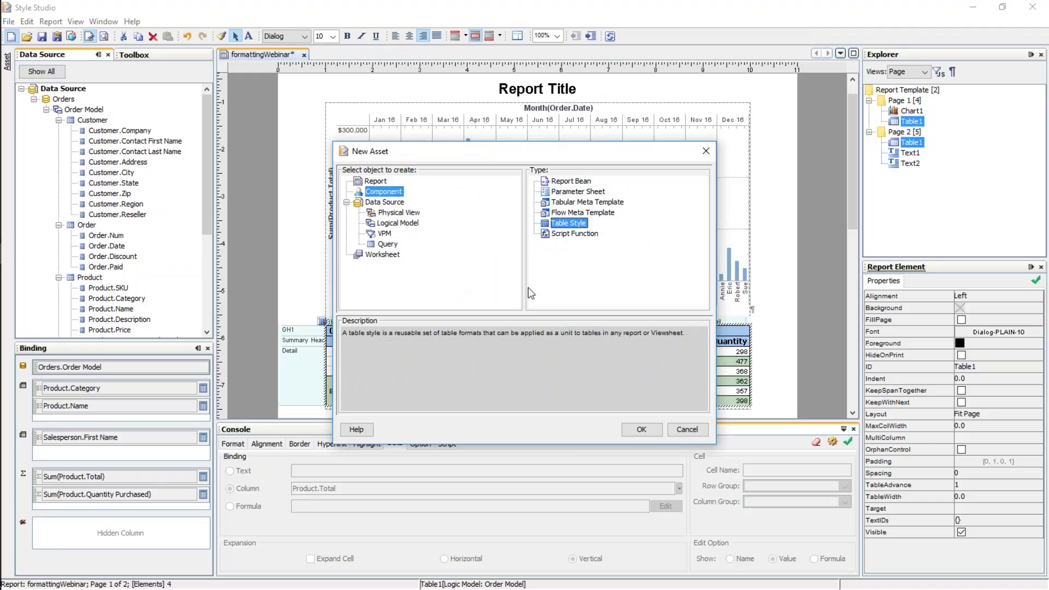
{"action": "left_click", "coordinate": [641, 429]}
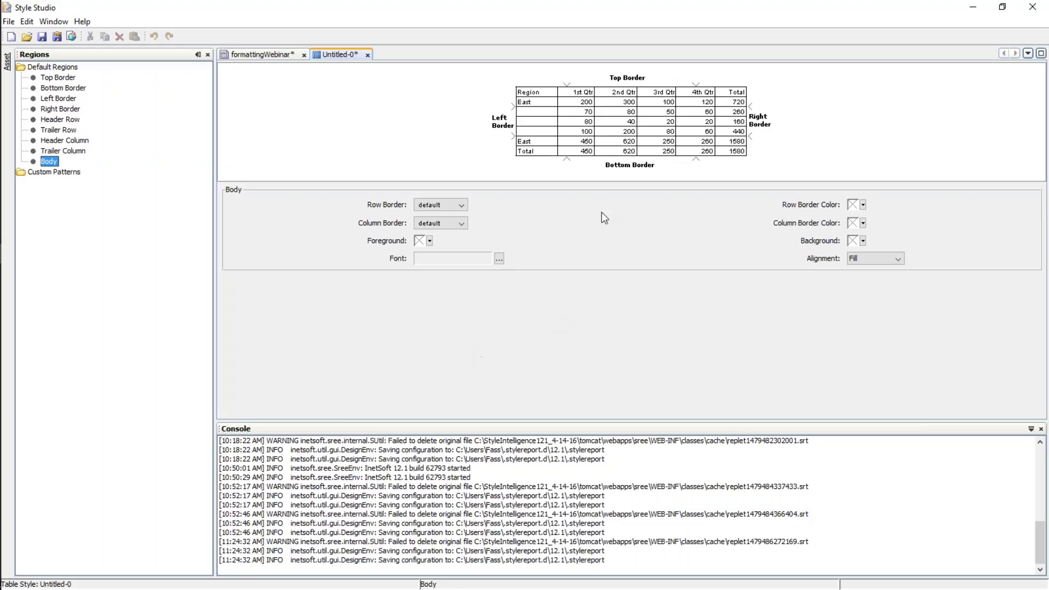
Step: Inspect the table style's Trailer Column, Left Border and Body regions using the sample table and the region list
{"action": "left_click", "coordinate": [607, 92]}
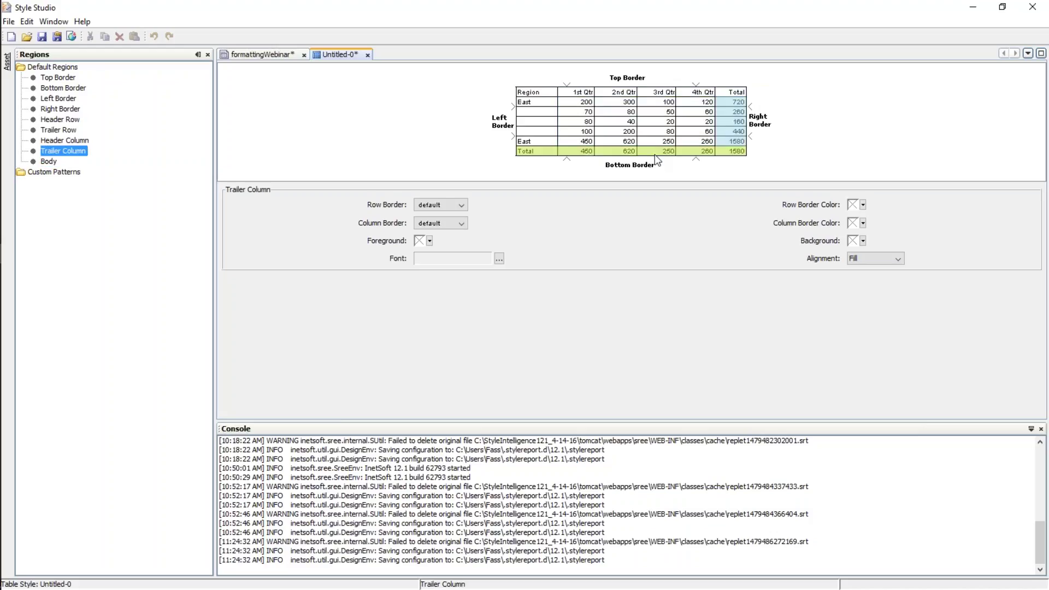
{"action": "left_click", "coordinate": [50, 99]}
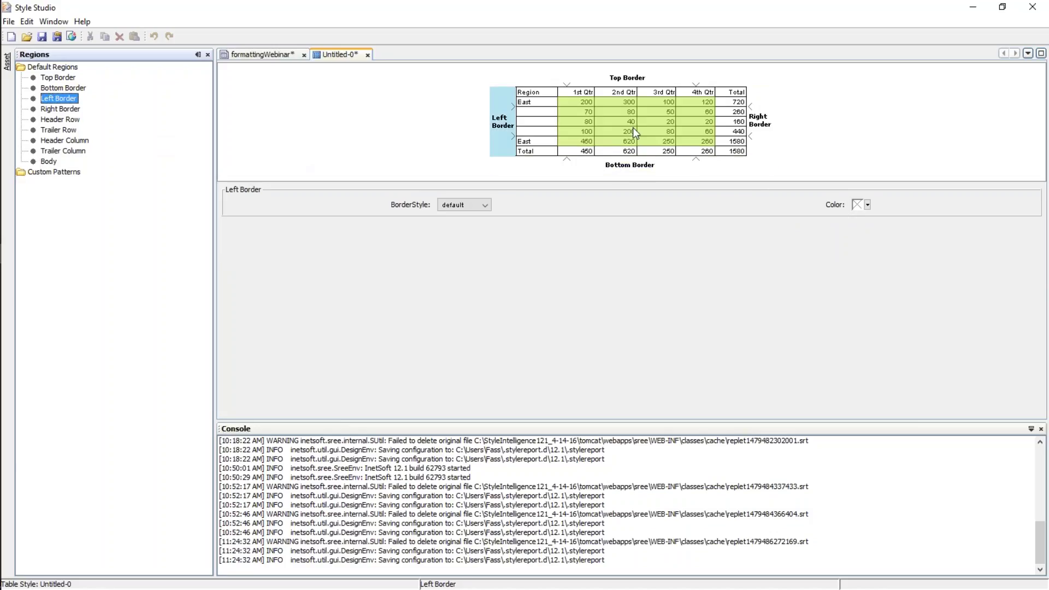
{"action": "left_click", "coordinate": [626, 134]}
Step: Add a custom row pattern starting at row 2, repeated every nth row across all columns, and give it a dark blue background
{"action": "right_click", "coordinate": [57, 172]}
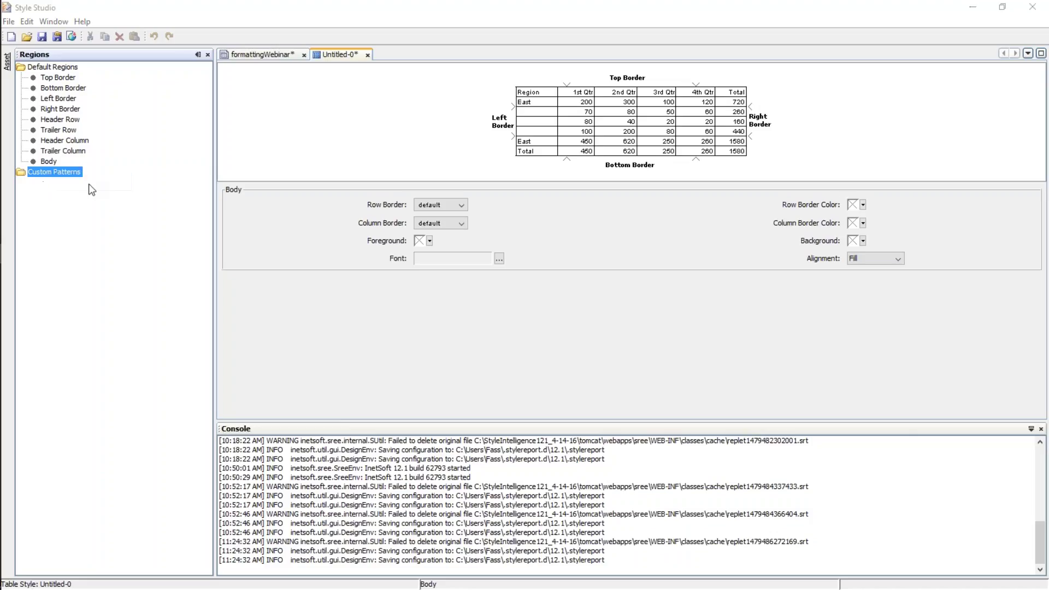
{"action": "left_click", "coordinate": [90, 182]}
{"action": "left_click", "coordinate": [489, 292]}
{"action": "key", "text": "BackSpace"}
{"action": "type", "text": "2"}
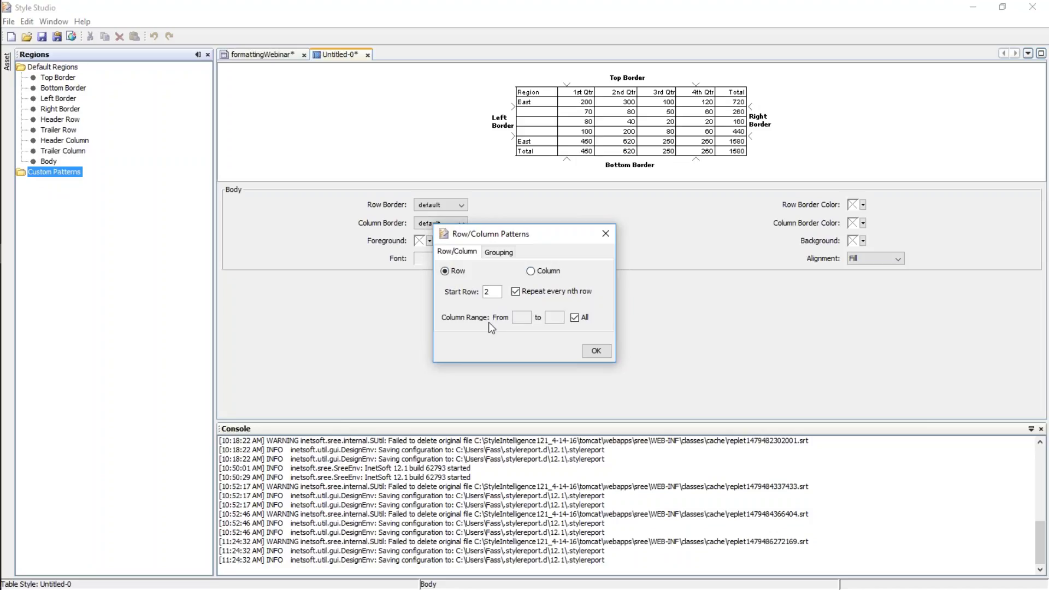
{"action": "left_click", "coordinate": [596, 351]}
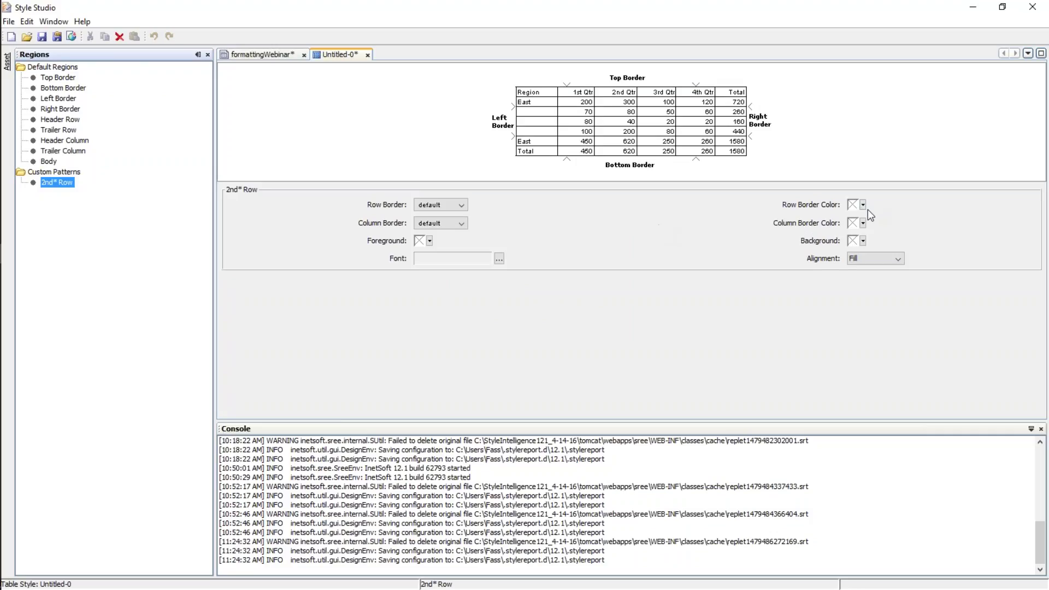
{"action": "left_click", "coordinate": [862, 240]}
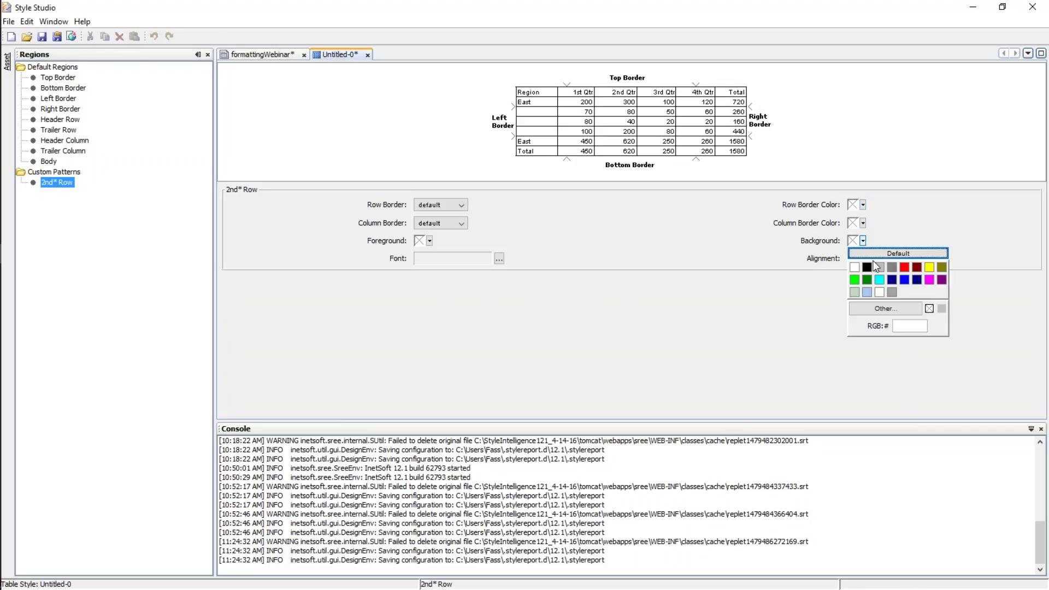
{"action": "left_click", "coordinate": [887, 281]}
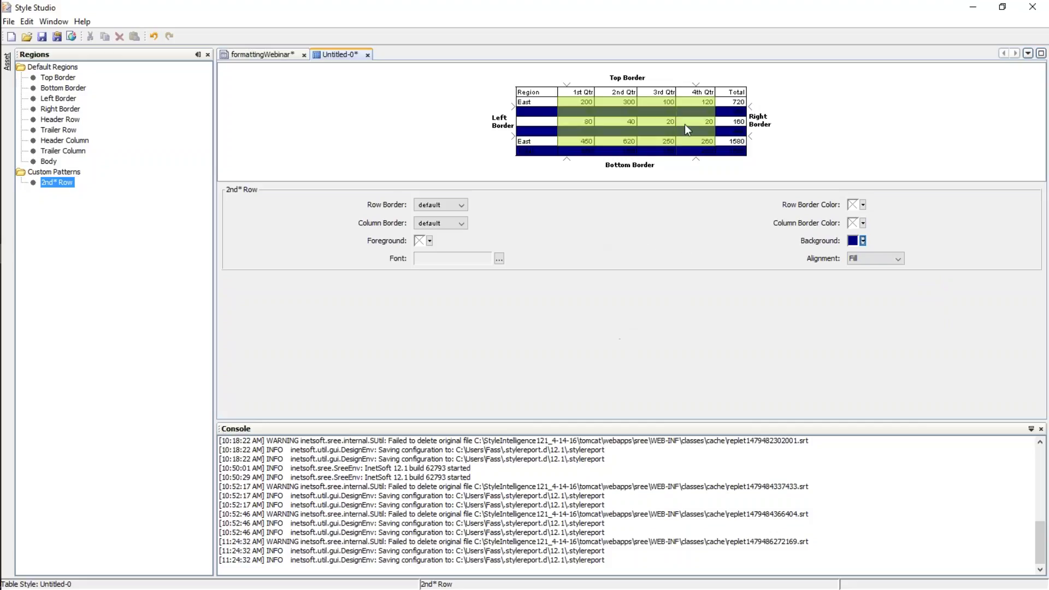
Step: Set the Body region's background to magenta after trying white
{"action": "left_click", "coordinate": [664, 109]}
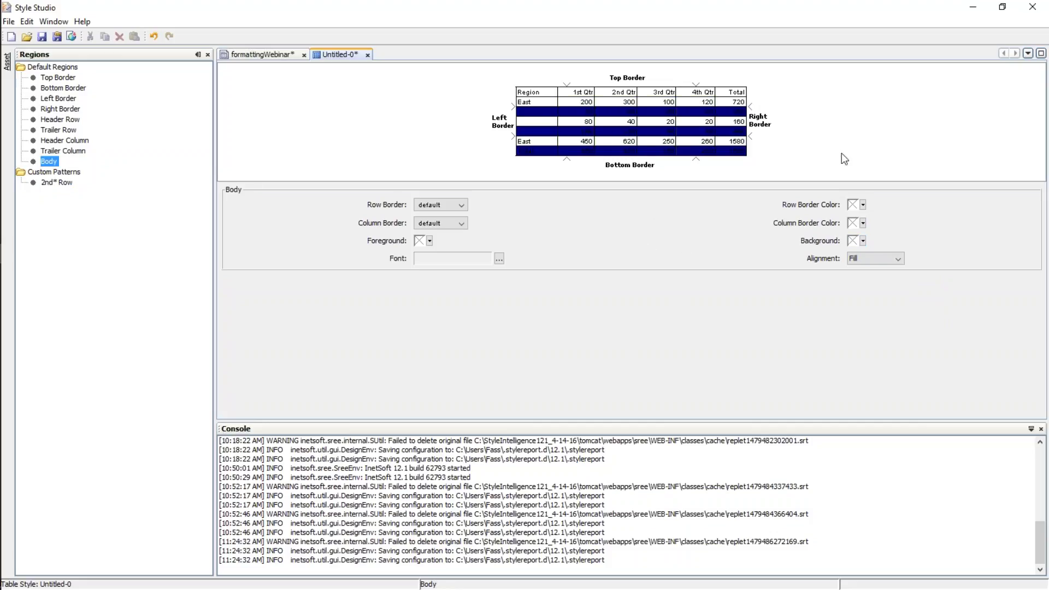
{"action": "left_click", "coordinate": [862, 240]}
{"action": "left_click", "coordinate": [855, 268]}
{"action": "left_click", "coordinate": [862, 240]}
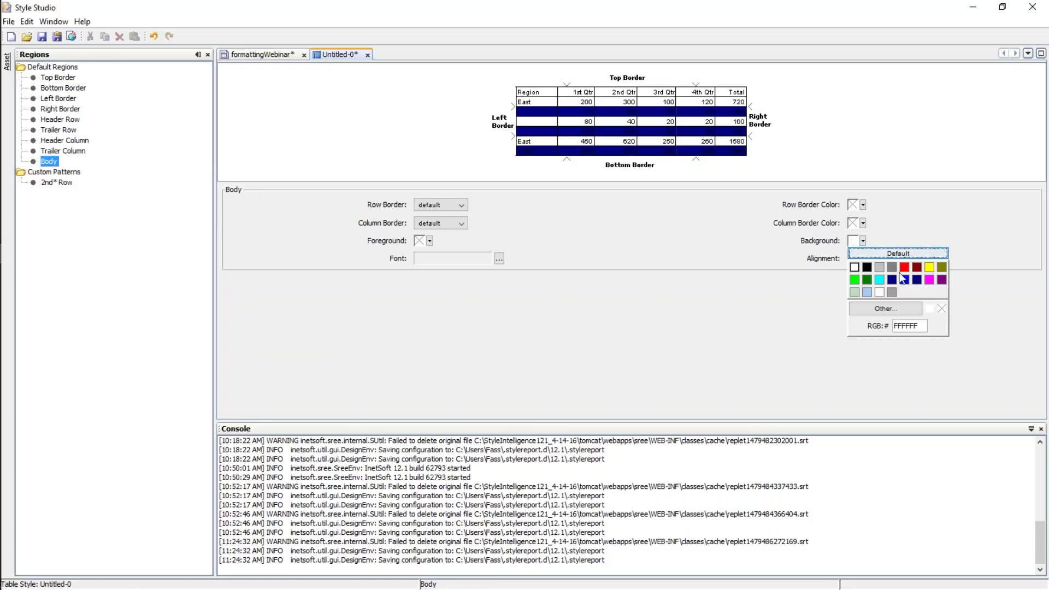
{"action": "left_click", "coordinate": [927, 283]}
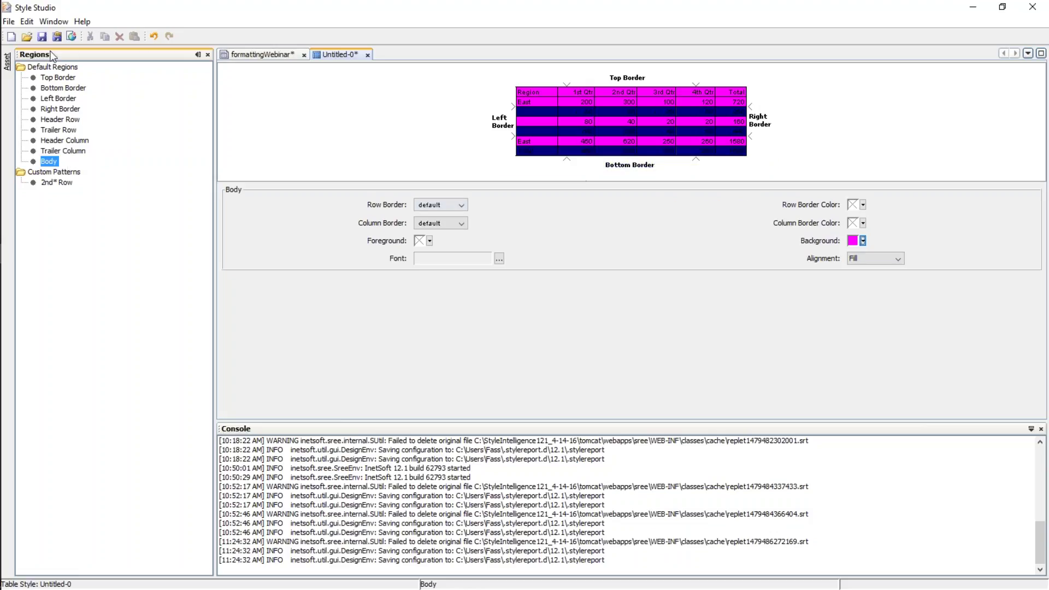
Step: Set the foreground colour of the repeating second-row pattern to white
{"action": "left_click", "coordinate": [60, 184]}
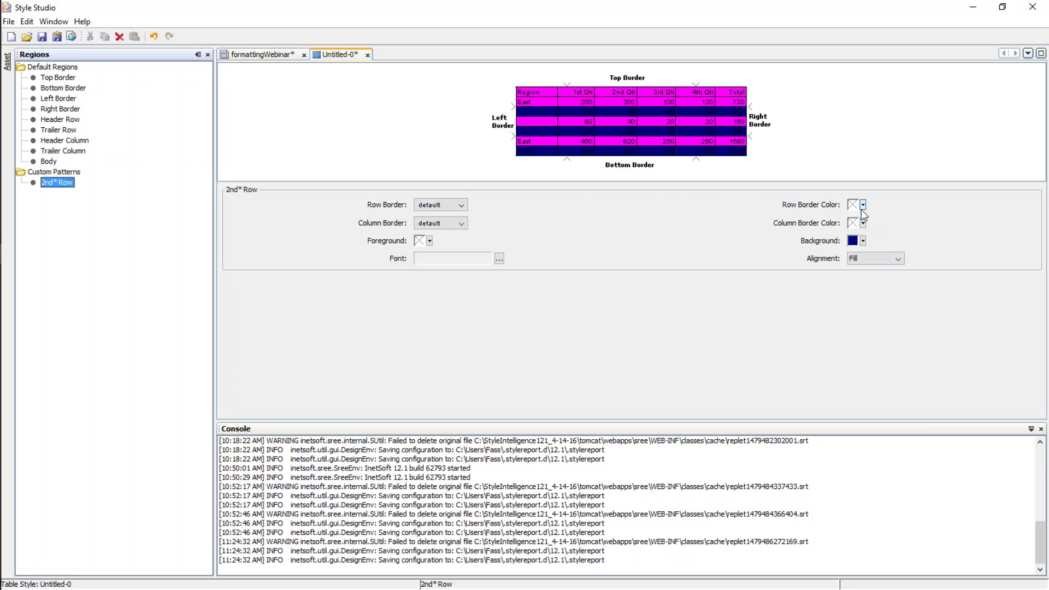
{"action": "left_click", "coordinate": [429, 240]}
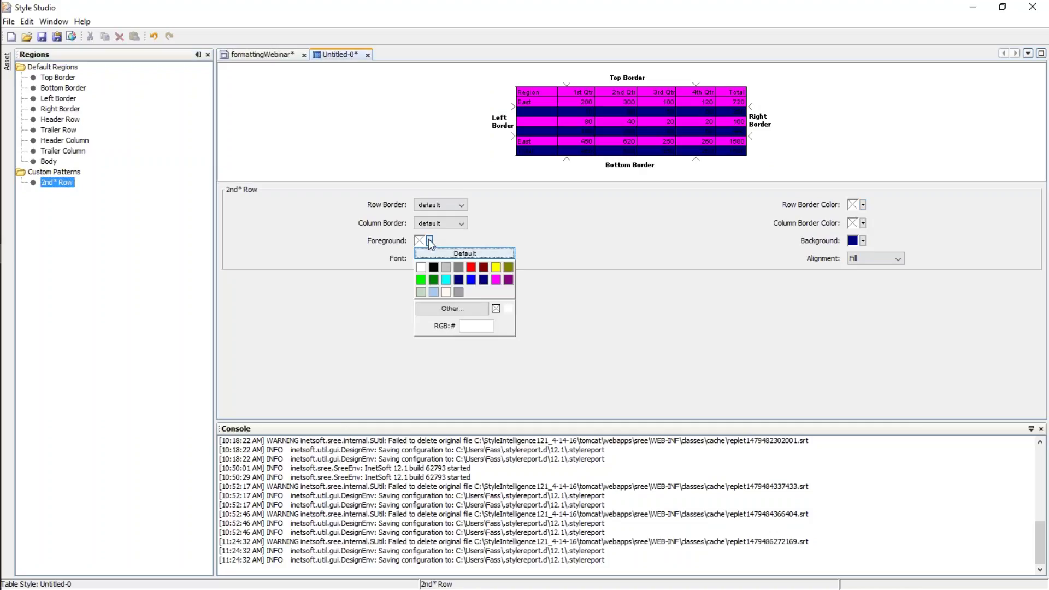
{"action": "left_click", "coordinate": [421, 267]}
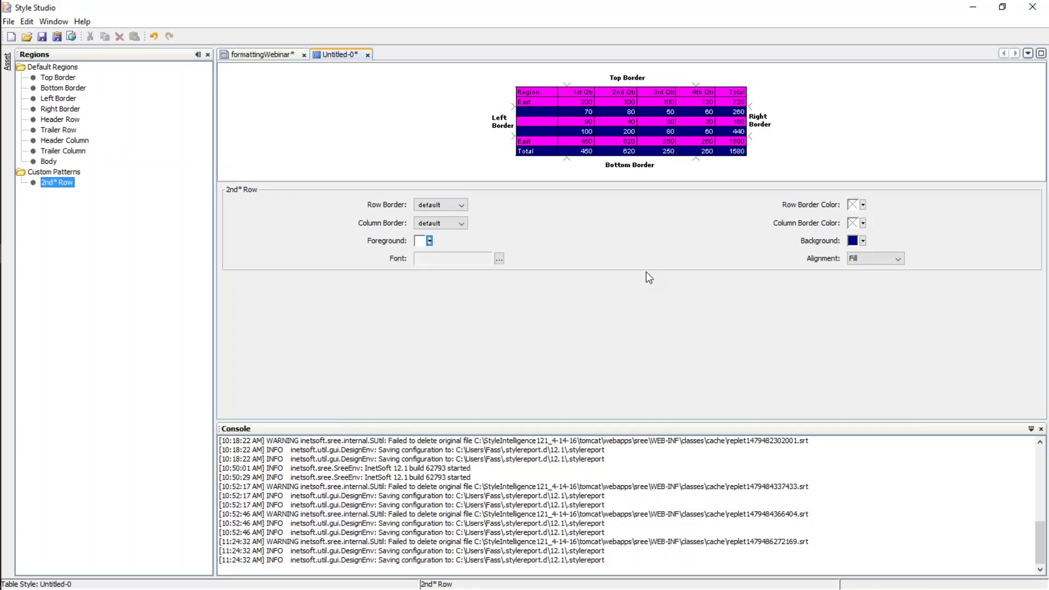
Step: Save the table style as MyCrazyStyle in the root Table Style folder
{"action": "left_click", "coordinate": [41, 36]}
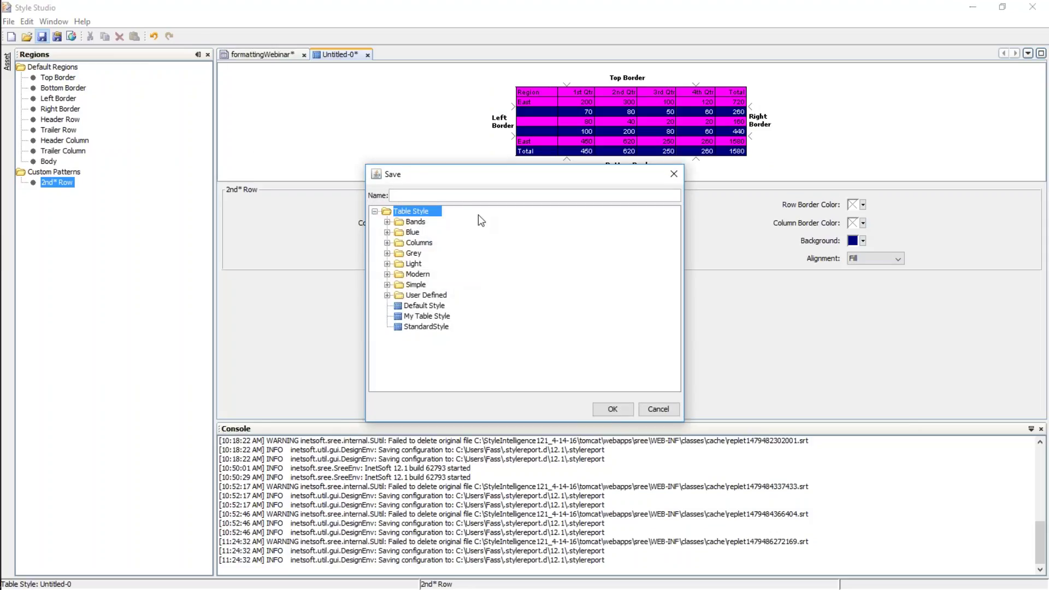
{"action": "type", "text": "MyCrazyStyle"}
{"action": "key", "text": "Return"}
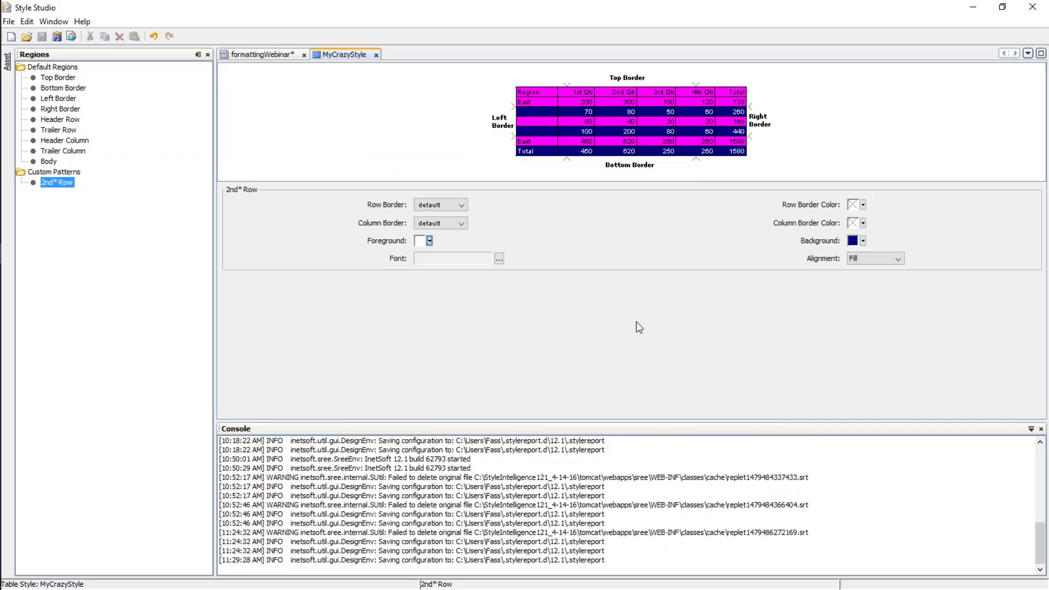
Step: Return to the formattingWebinar report, preview MyCrazyStyle from the crosstab's Table Properties, and cancel without applying it
{"action": "left_click", "coordinate": [255, 54]}
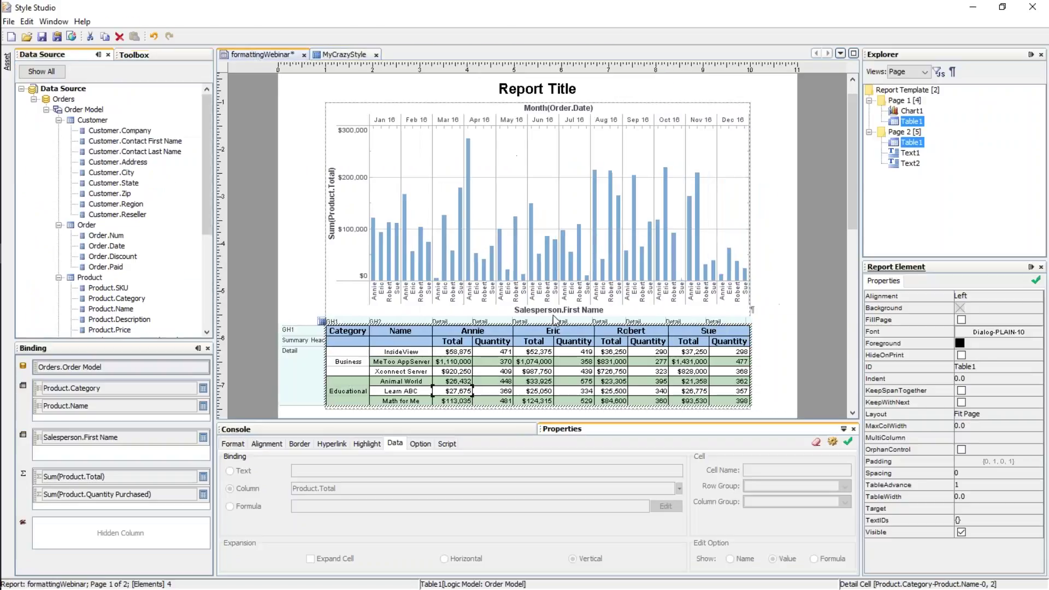
{"action": "left_click_drag", "start_coordinate": [498, 372], "coordinate": [500, 374]}
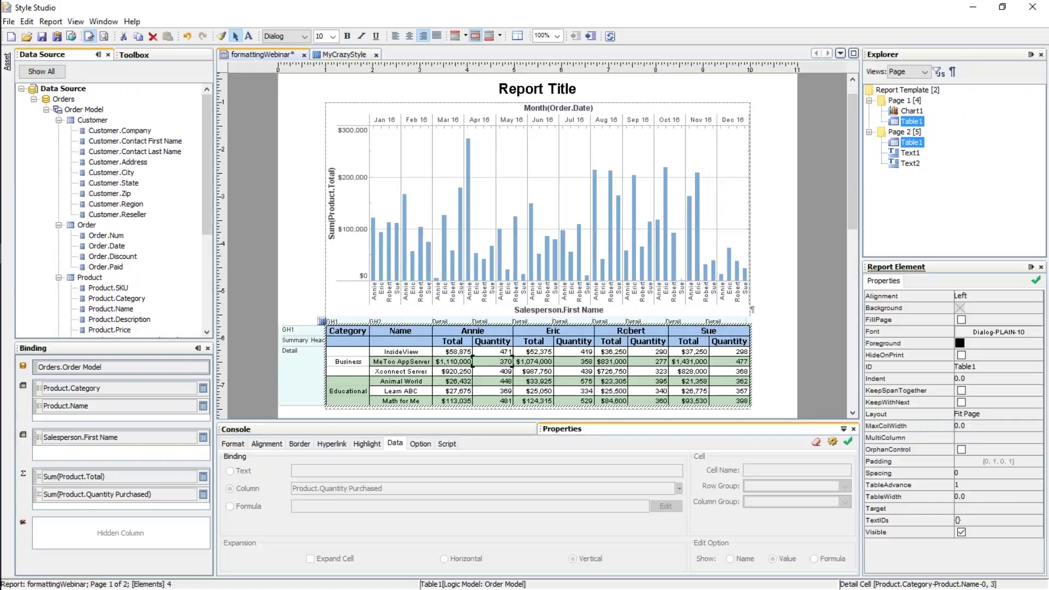
{"action": "right_click", "coordinate": [491, 363]}
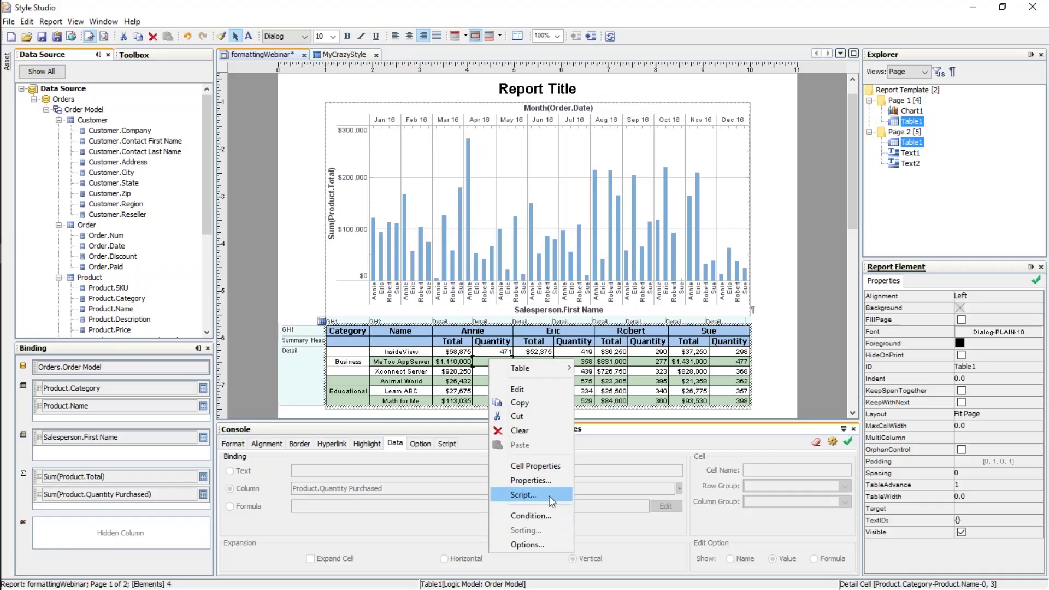
{"action": "left_click", "coordinate": [551, 480]}
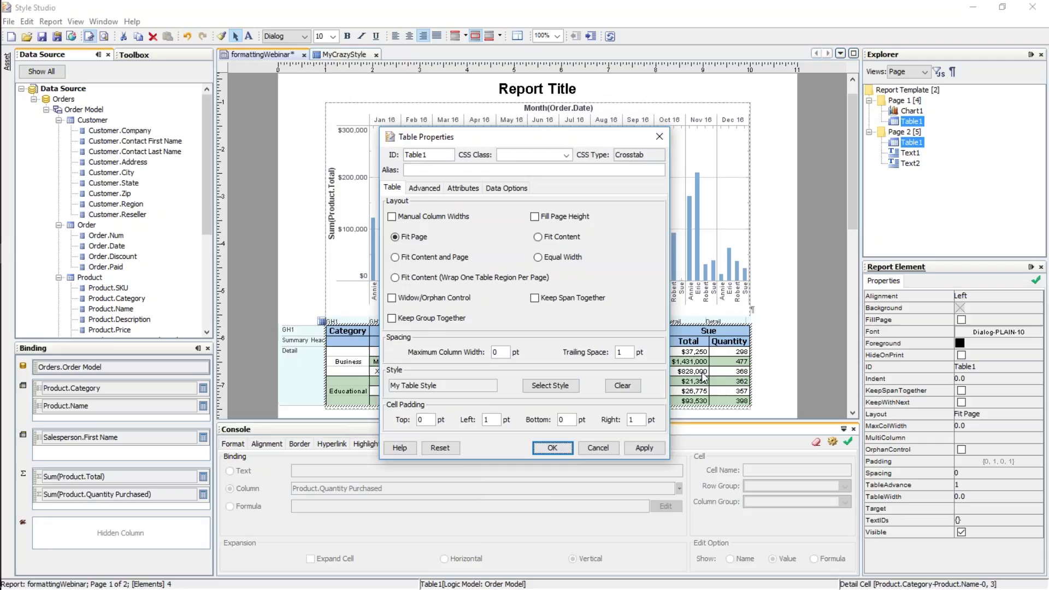
{"action": "left_click", "coordinate": [548, 386]}
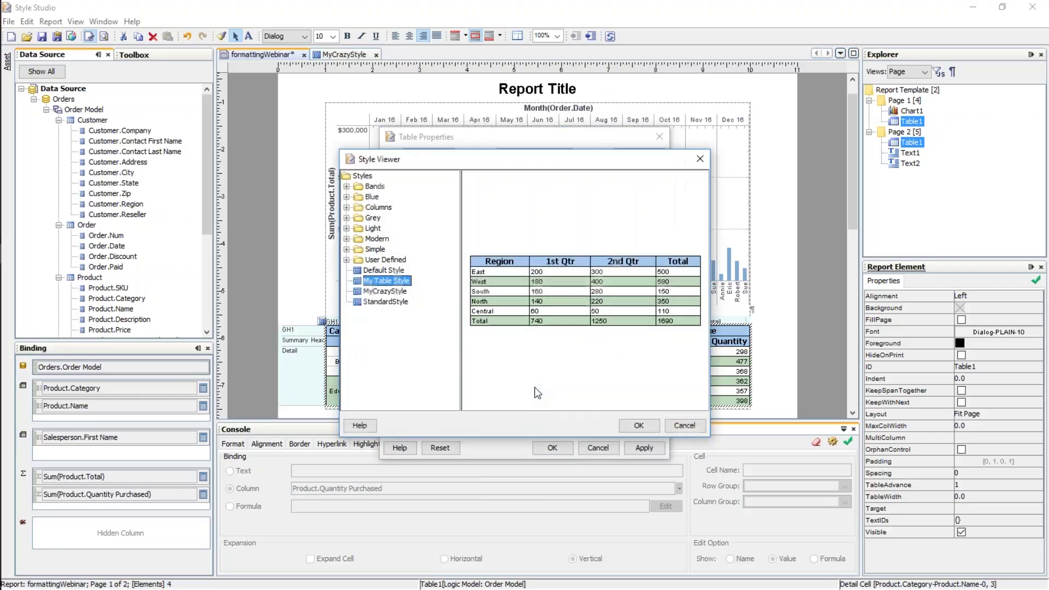
{"action": "left_click", "coordinate": [391, 292]}
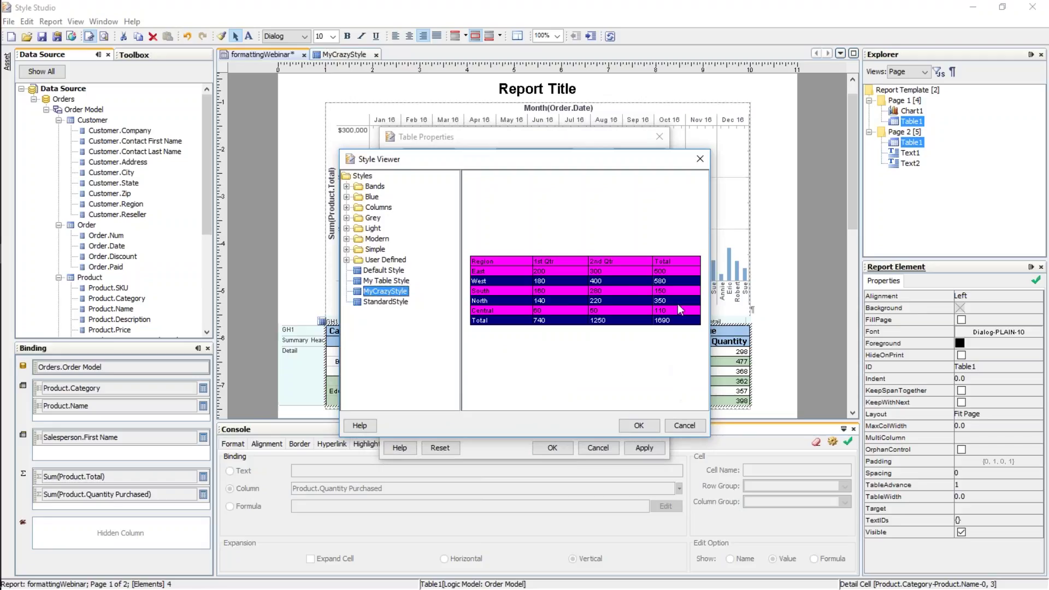
{"action": "left_click", "coordinate": [699, 158]}
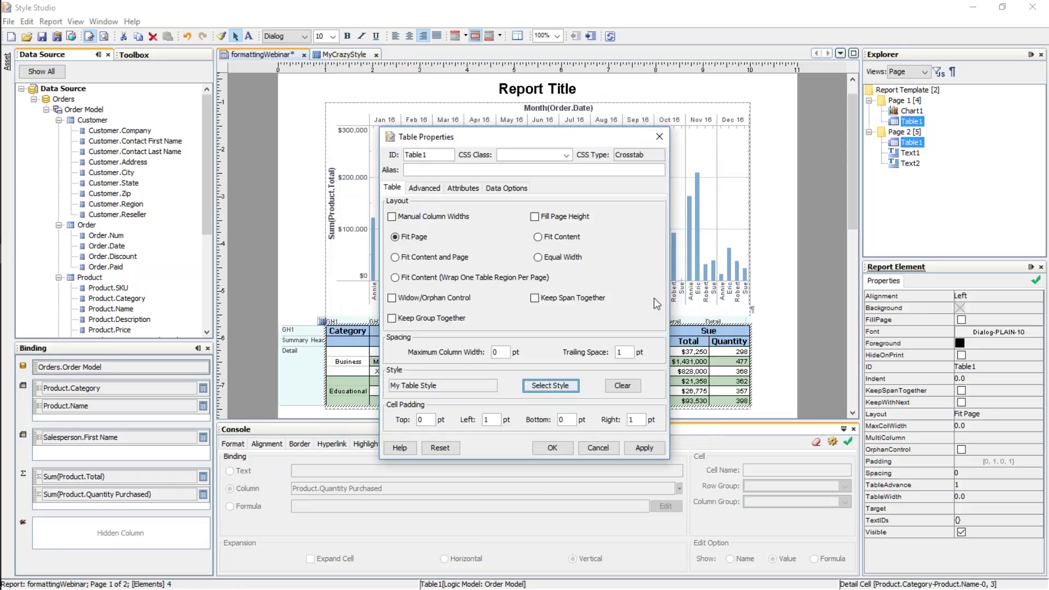
{"action": "left_click", "coordinate": [597, 448]}
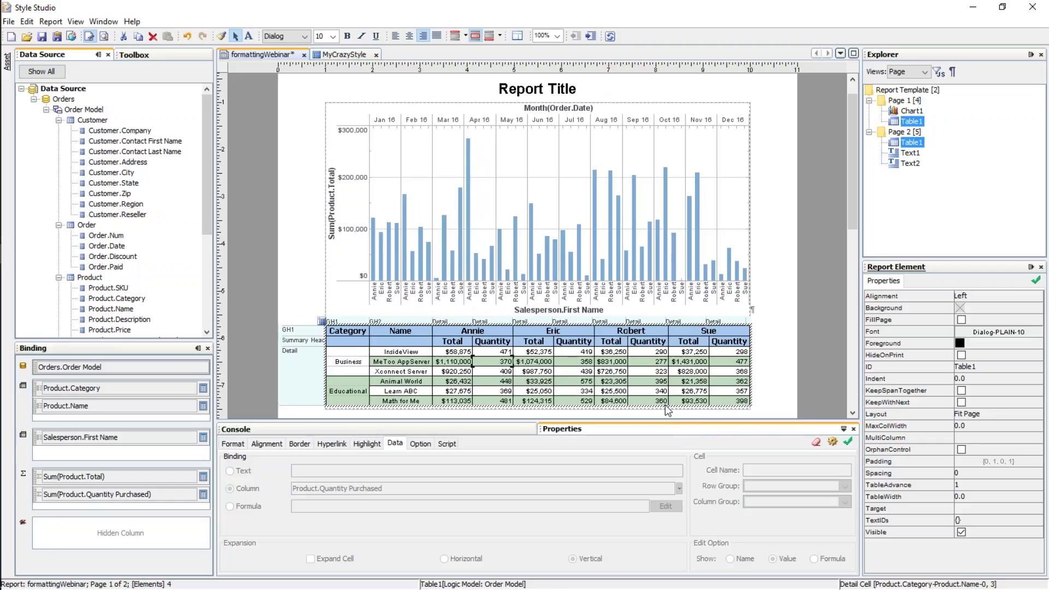
Step: Browse the presenter types for the crosstab's Quantity Purchased detail cells and apply the Horizontal Bar presenter
{"action": "mouse_move", "coordinate": [2, 56]}
{"action": "scroll", "coordinate": [497, 391], "scroll_direction": "down", "scroll_amount": 10}
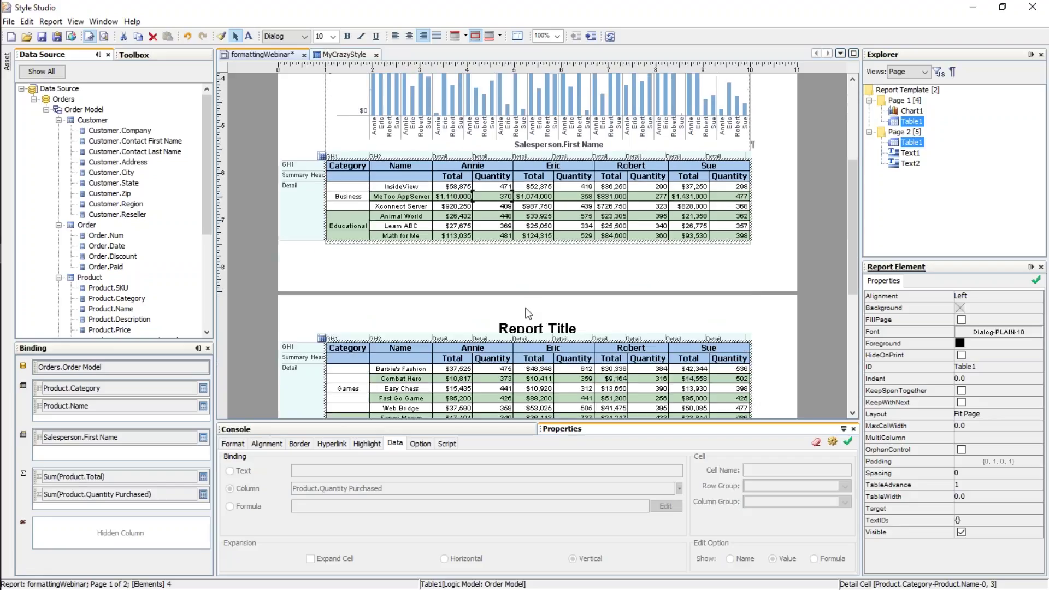
{"action": "scroll", "coordinate": [584, 262], "scroll_direction": "up", "scroll_amount": 5}
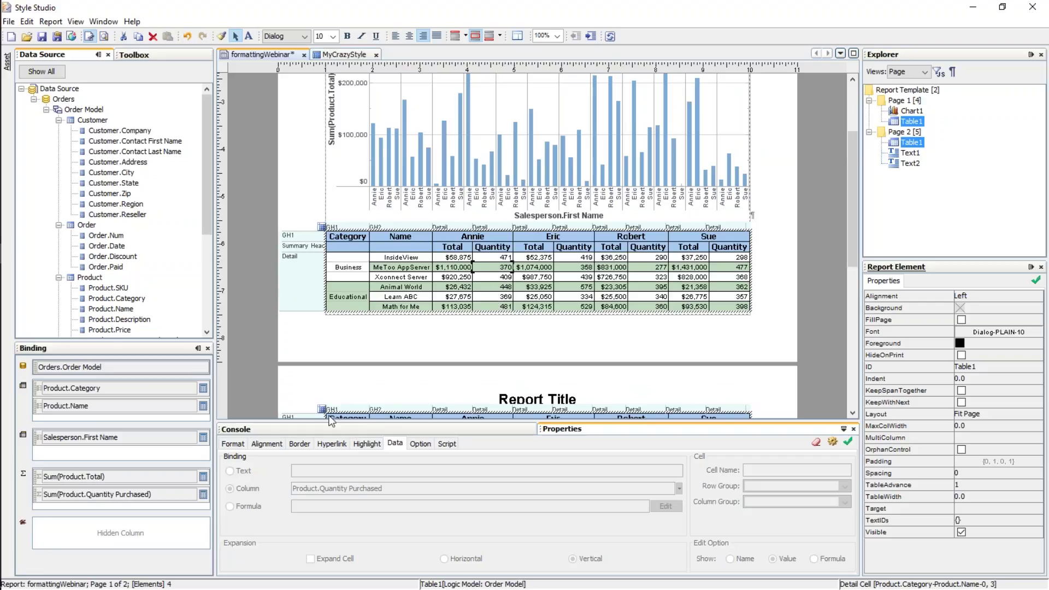
{"action": "left_click", "coordinate": [233, 444]}
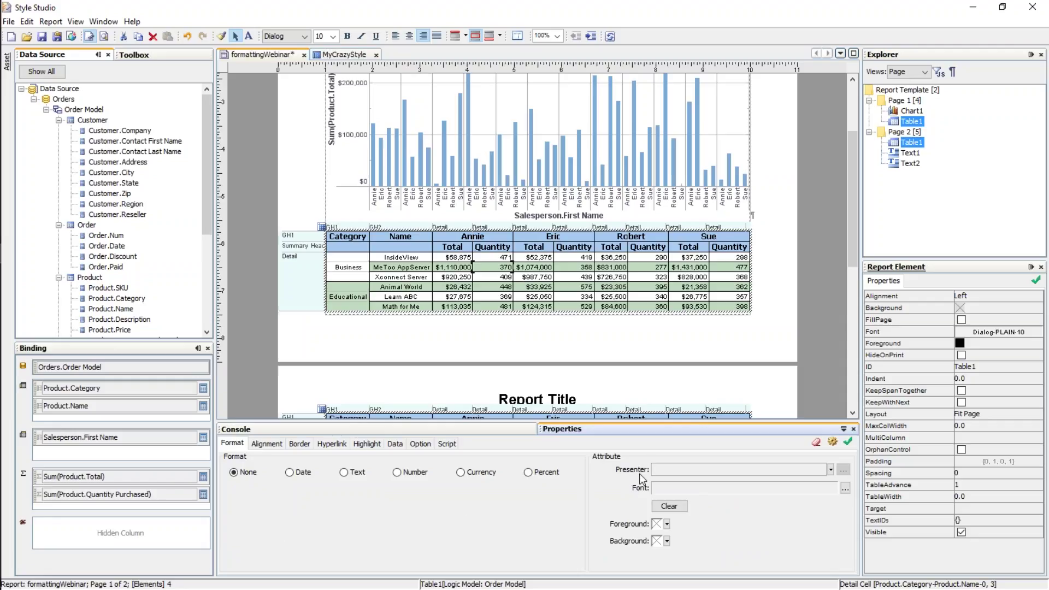
{"action": "left_click", "coordinate": [830, 470]}
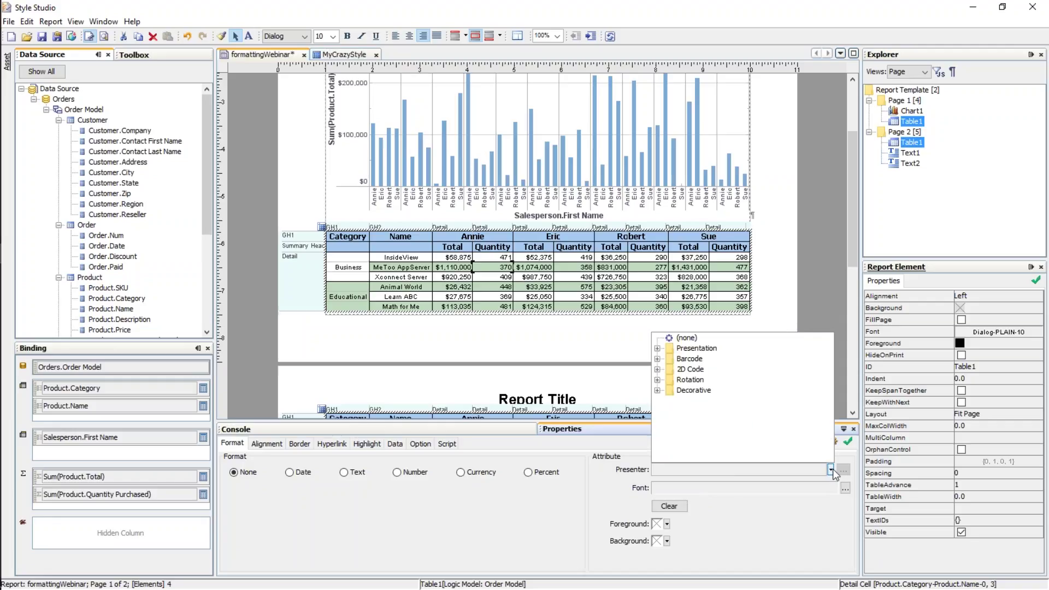
{"action": "left_click", "coordinate": [657, 369]}
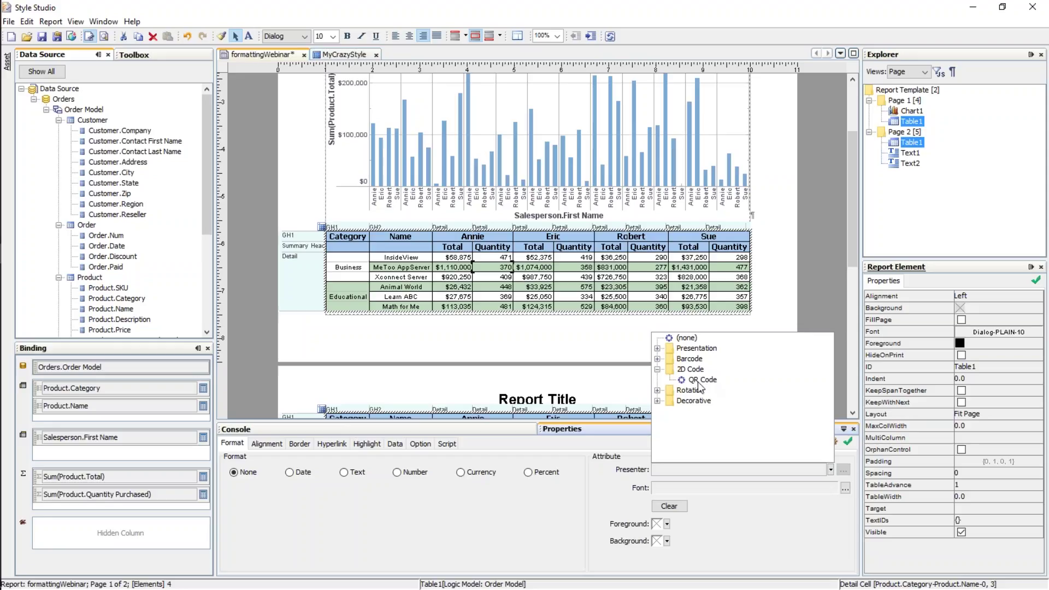
{"action": "left_click", "coordinate": [657, 369]}
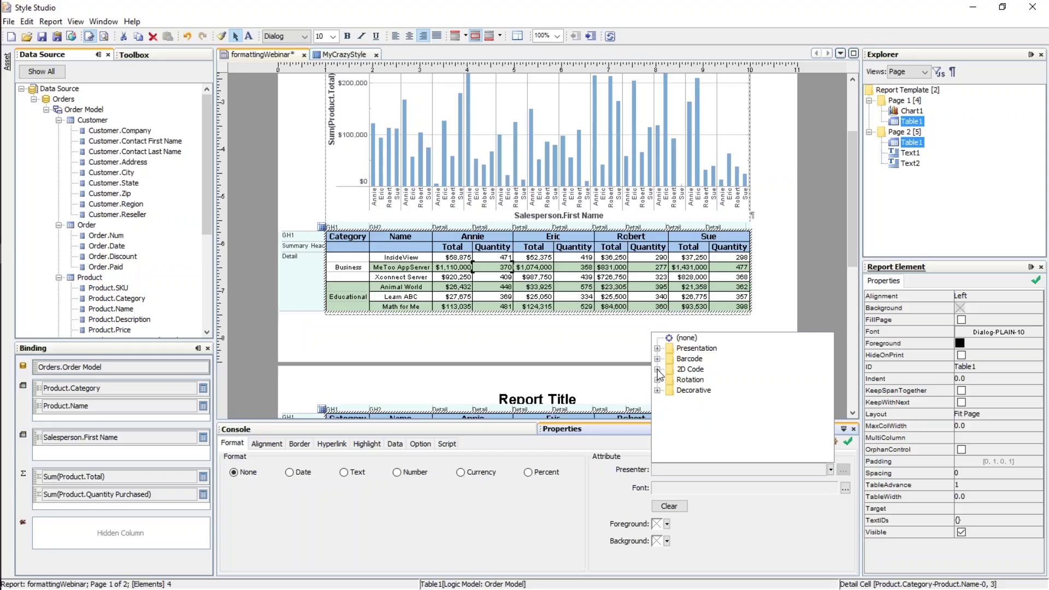
{"action": "left_click", "coordinate": [658, 348]}
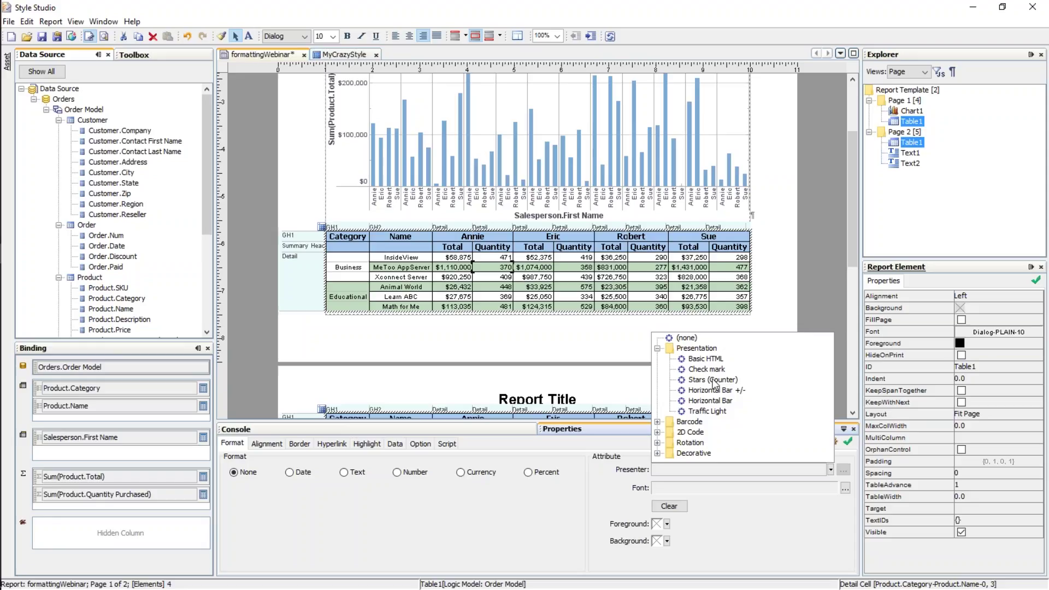
{"action": "left_click", "coordinate": [708, 401]}
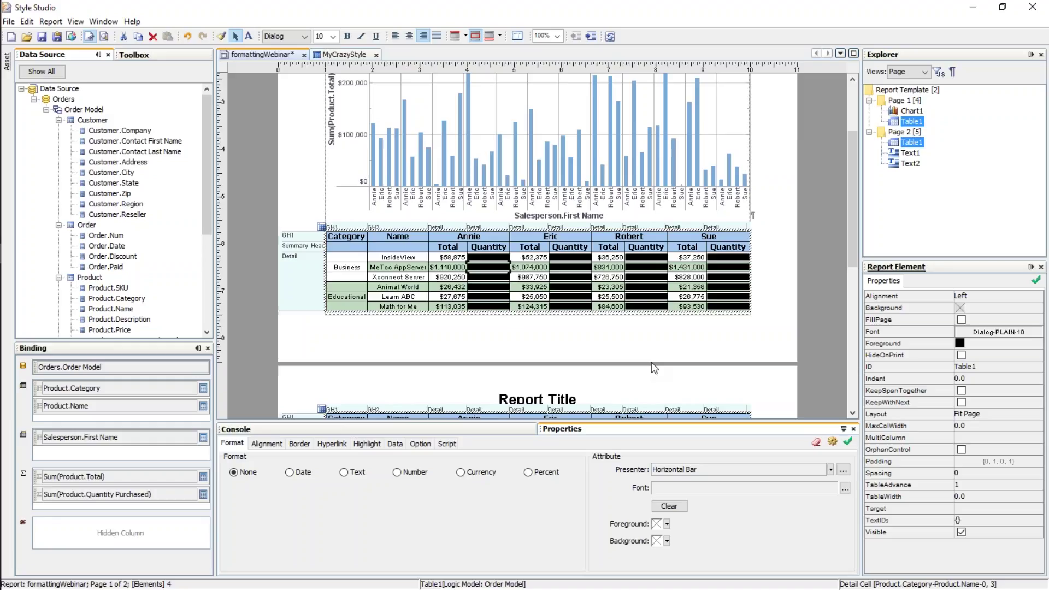
Step: Set the Horizontal Bar presenter's colour to bright green, raise its maximum above 100, and apply it to the Quantity cells
{"action": "left_click", "coordinate": [844, 470]}
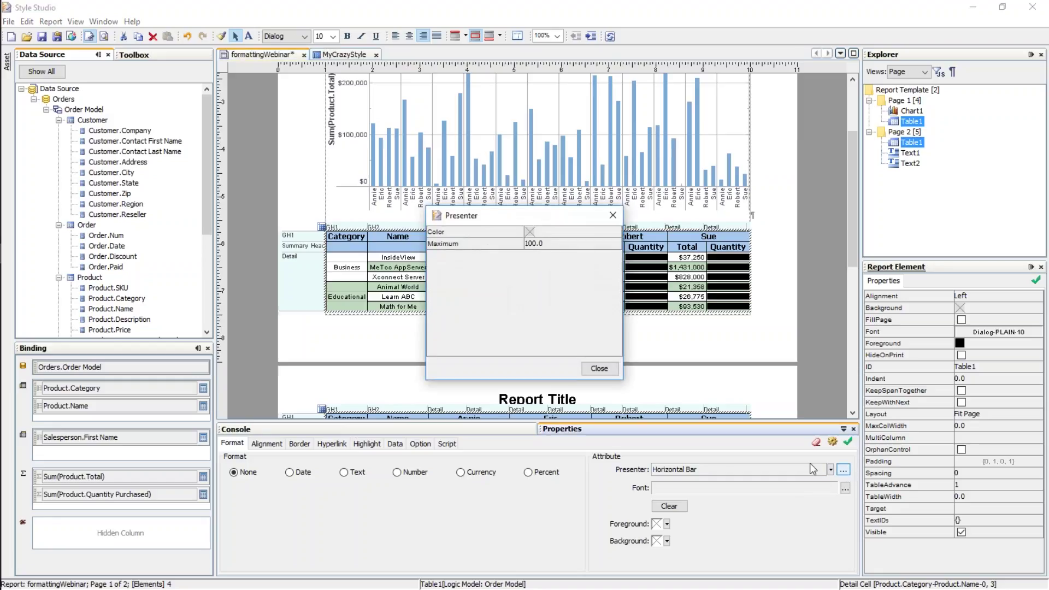
{"action": "left_click", "coordinate": [530, 234]}
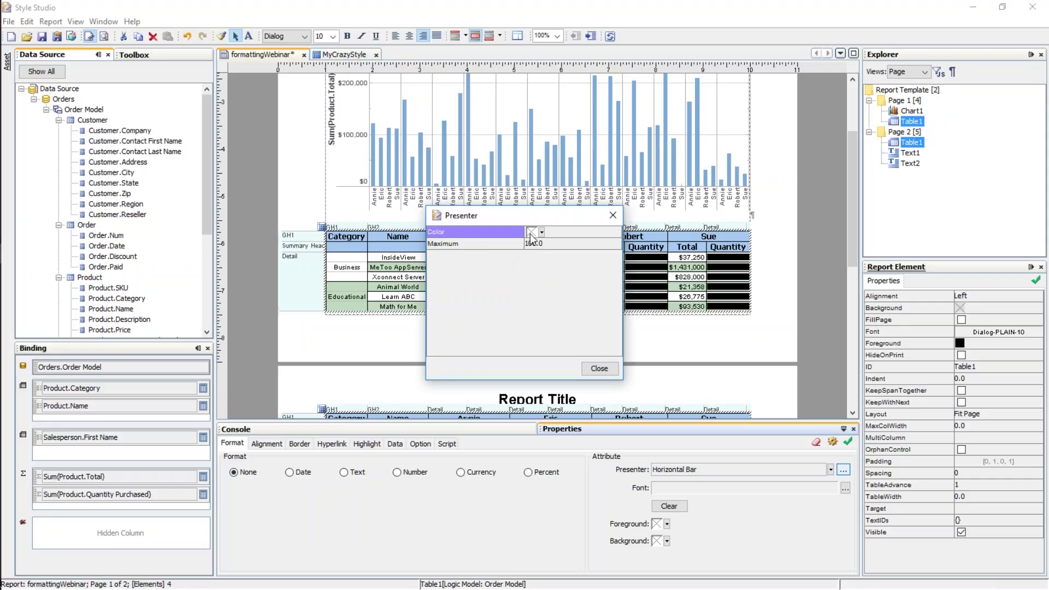
{"action": "left_click", "coordinate": [542, 231]}
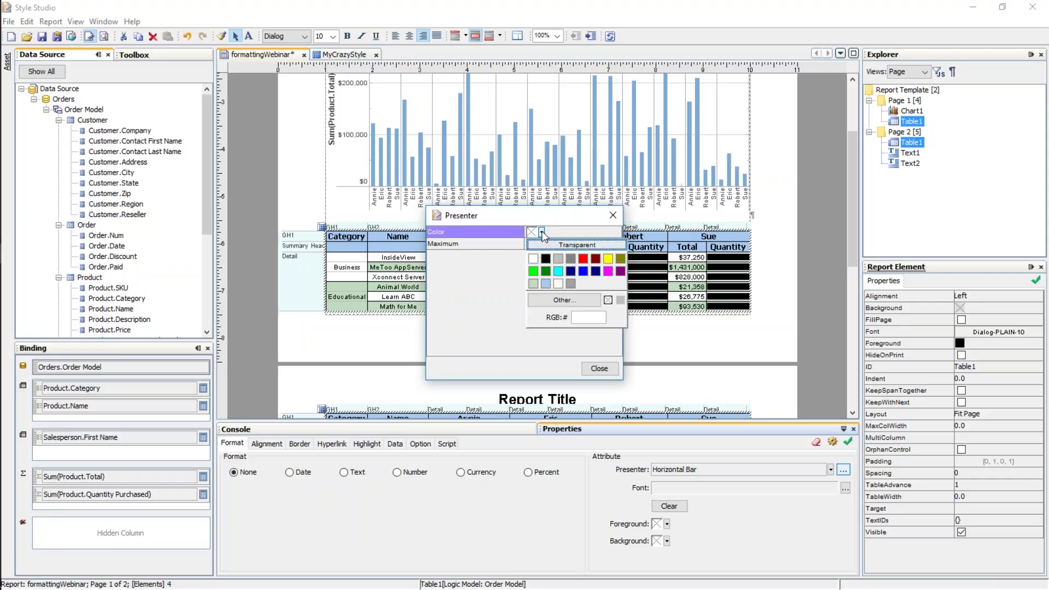
{"action": "left_click", "coordinate": [535, 270]}
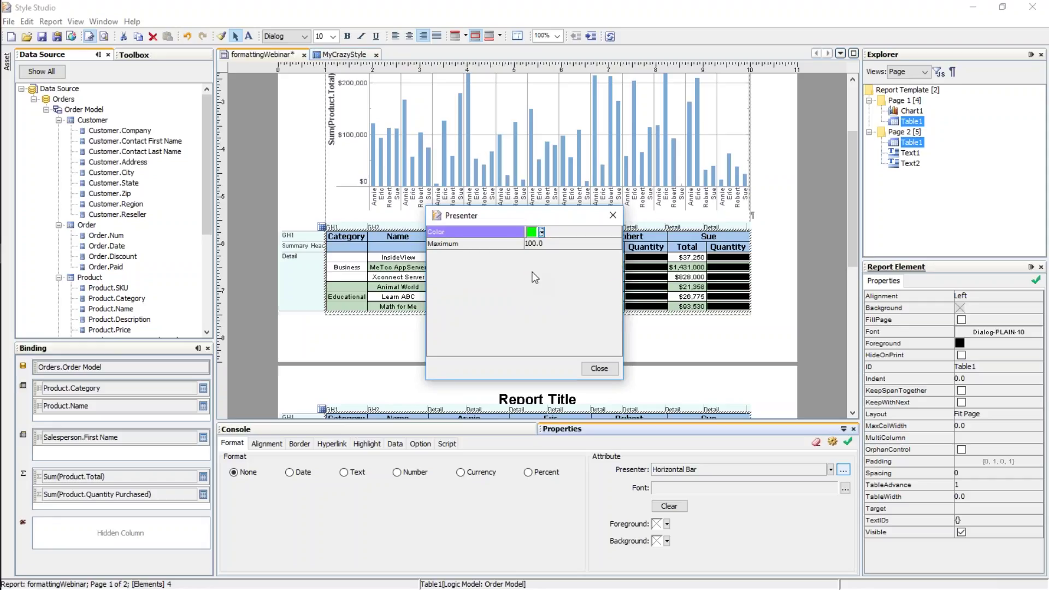
{"action": "left_click", "coordinate": [538, 243]}
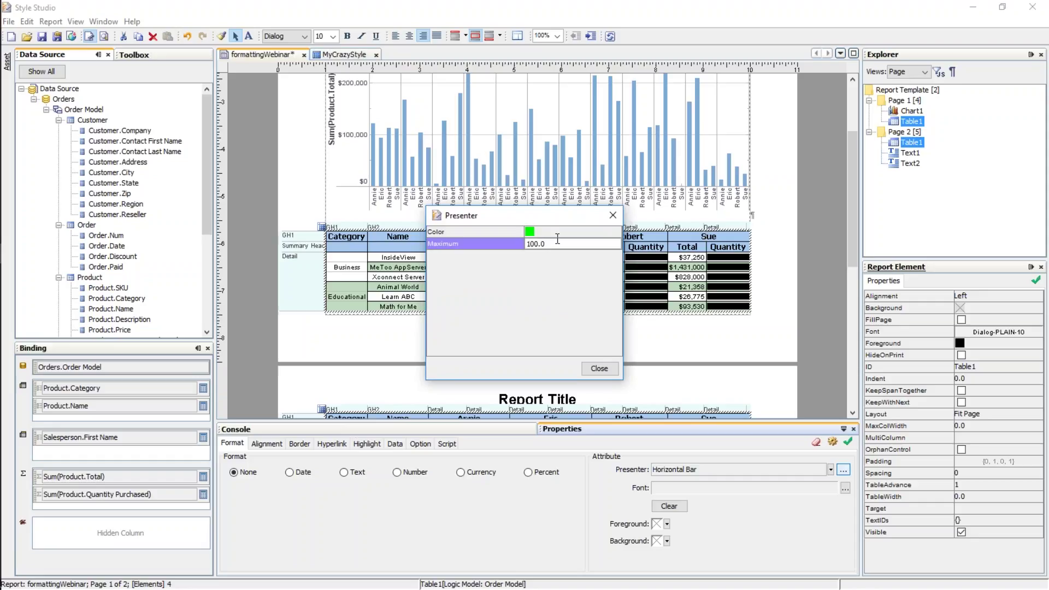
{"action": "type", "text": "0"}
{"action": "left_click", "coordinate": [605, 371]}
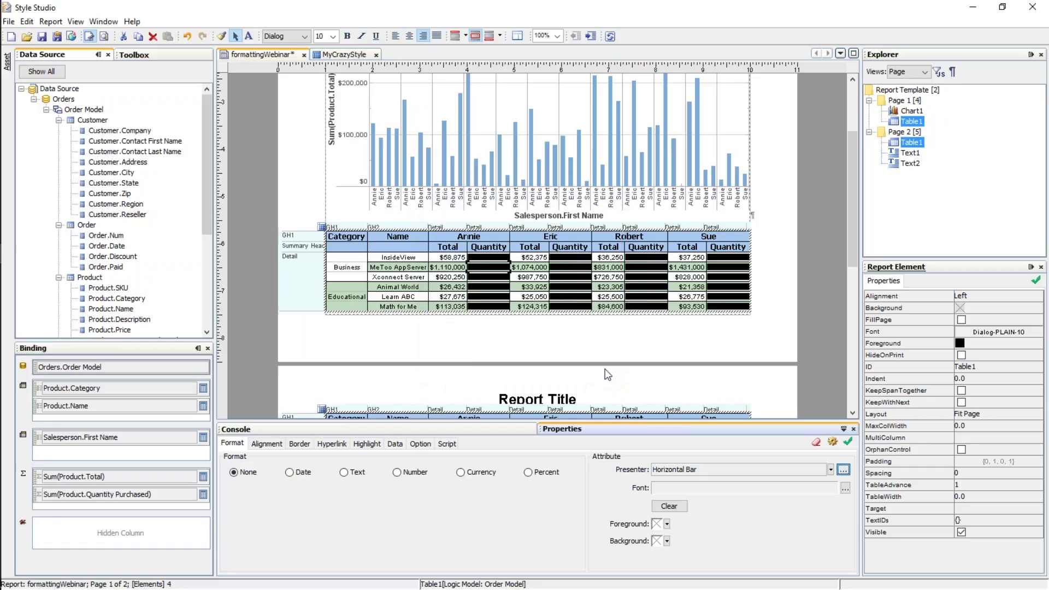
{"action": "left_click", "coordinate": [847, 443]}
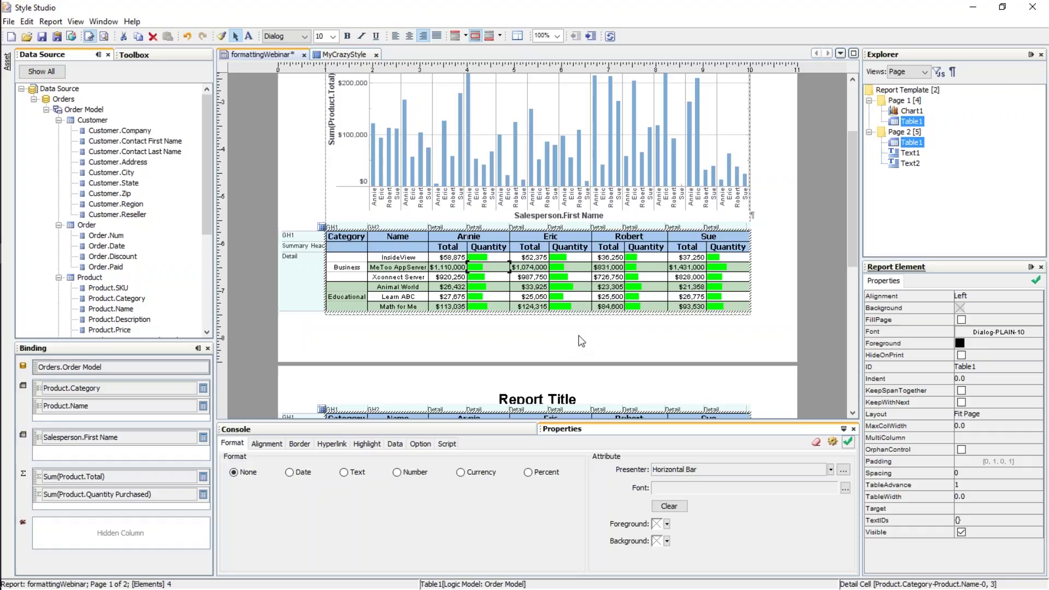
Step: Review the quantity bars across both pages and compare the formatting options available for the chart's bars, axis and plot area
{"action": "scroll", "coordinate": [564, 286], "scroll_direction": "down", "scroll_amount": 3}
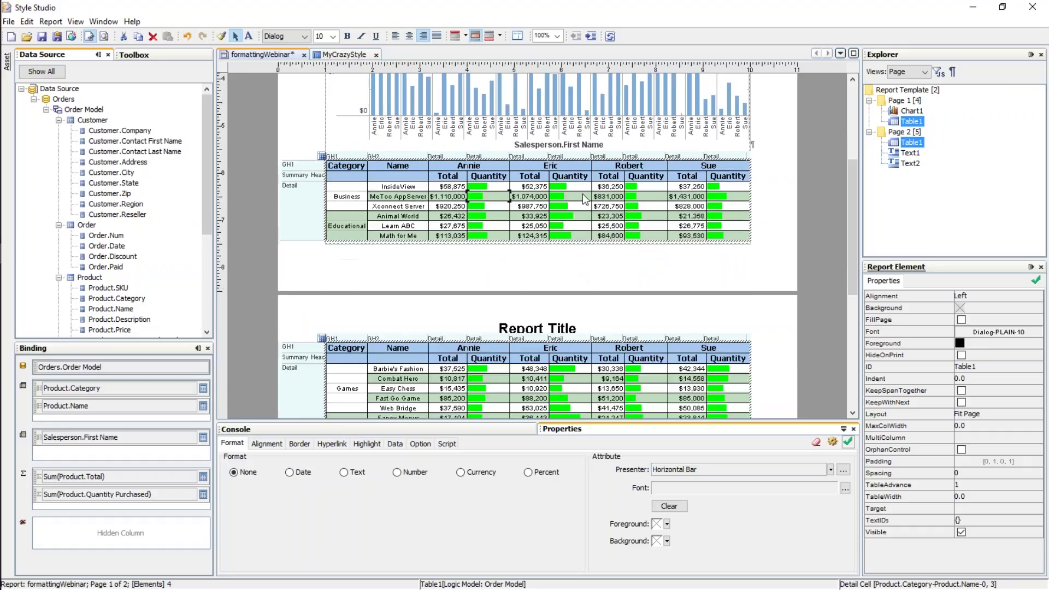
{"action": "scroll", "coordinate": [591, 239], "scroll_direction": "down", "scroll_amount": 10}
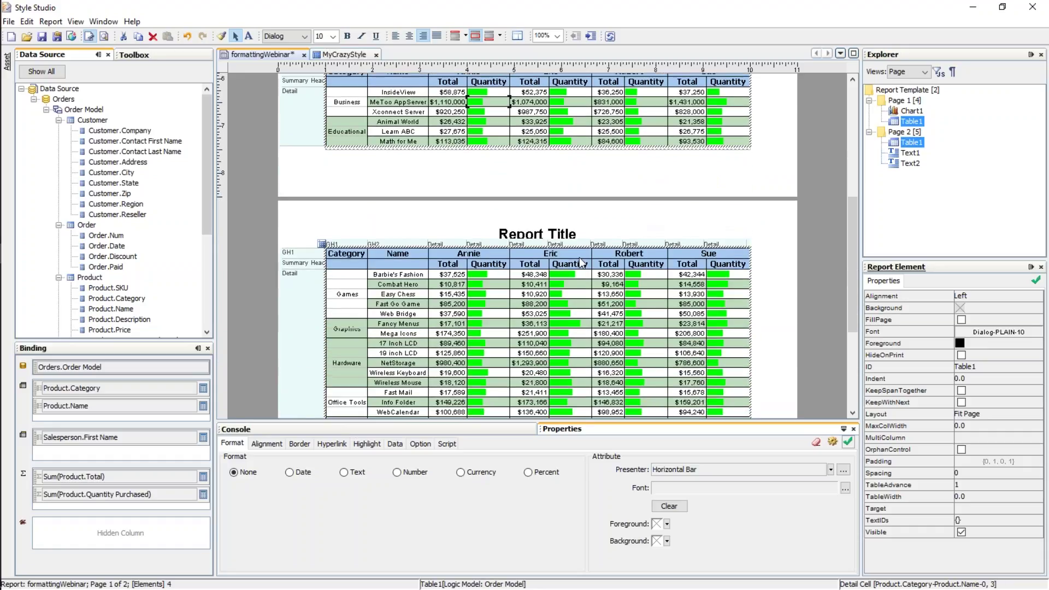
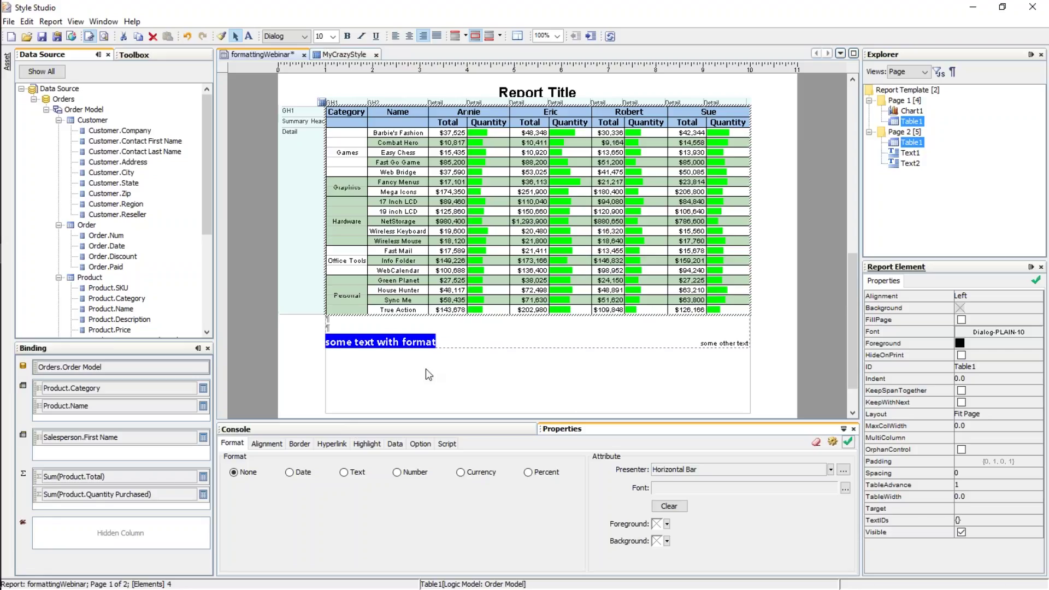
{"action": "scroll", "coordinate": [592, 366], "scroll_direction": "up", "scroll_amount": 5}
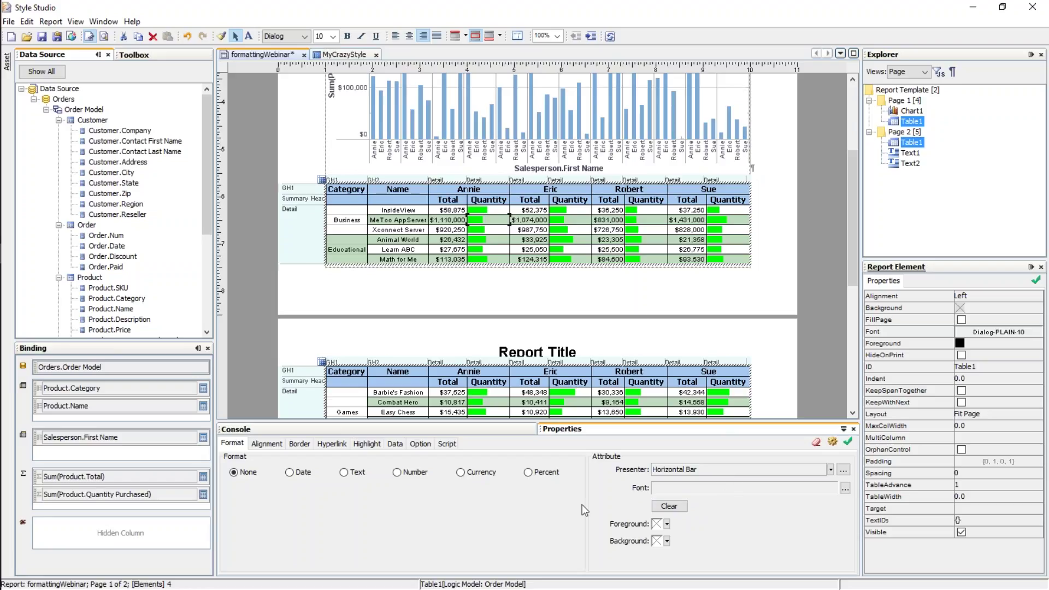
{"action": "scroll", "coordinate": [643, 317], "scroll_direction": "up", "scroll_amount": 3}
{"action": "scroll", "coordinate": [643, 317], "scroll_direction": "up", "scroll_amount": 1}
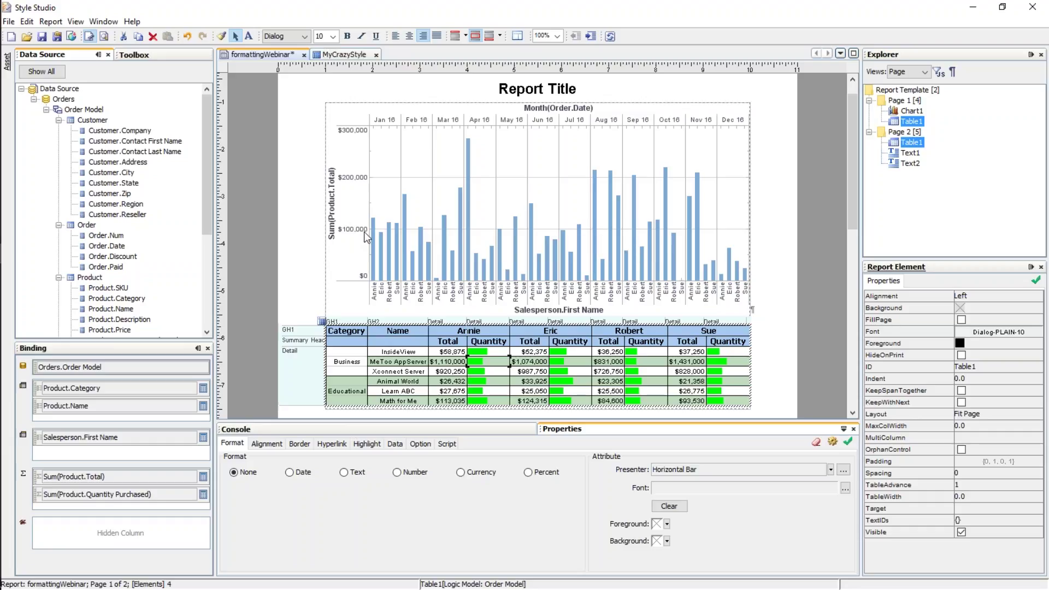
{"action": "left_click", "coordinate": [556, 208]}
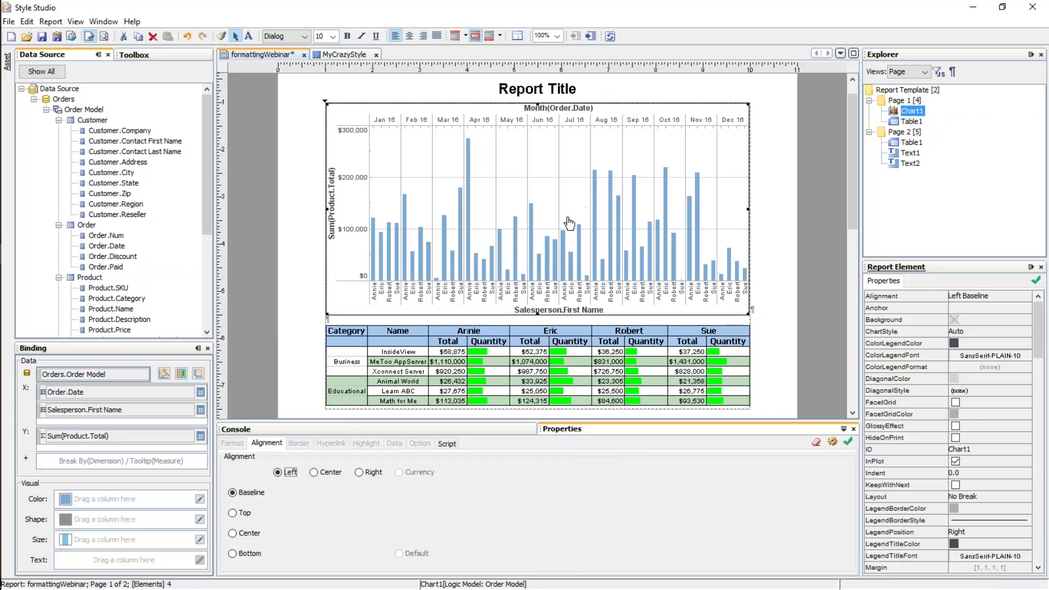
{"action": "left_click", "coordinate": [468, 220]}
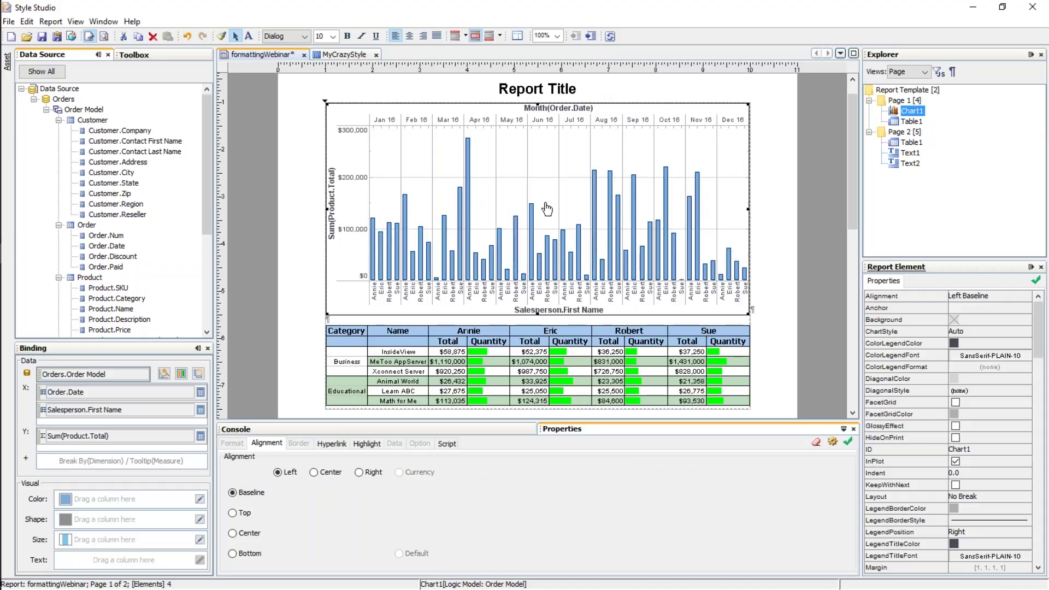
{"action": "left_click", "coordinate": [342, 199]}
{"action": "left_click", "coordinate": [381, 182]}
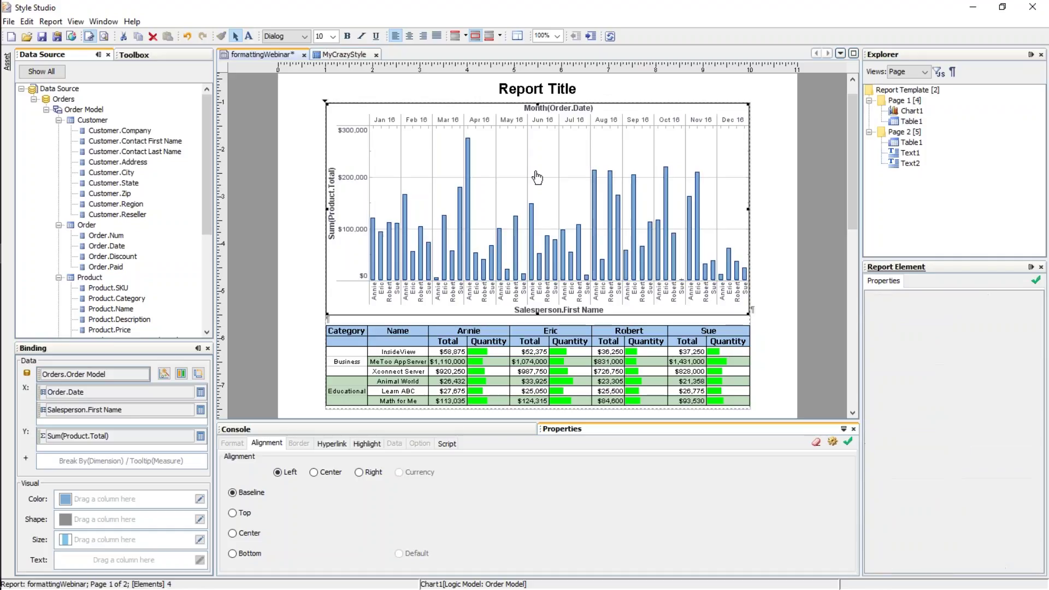
{"action": "left_click", "coordinate": [282, 219]}
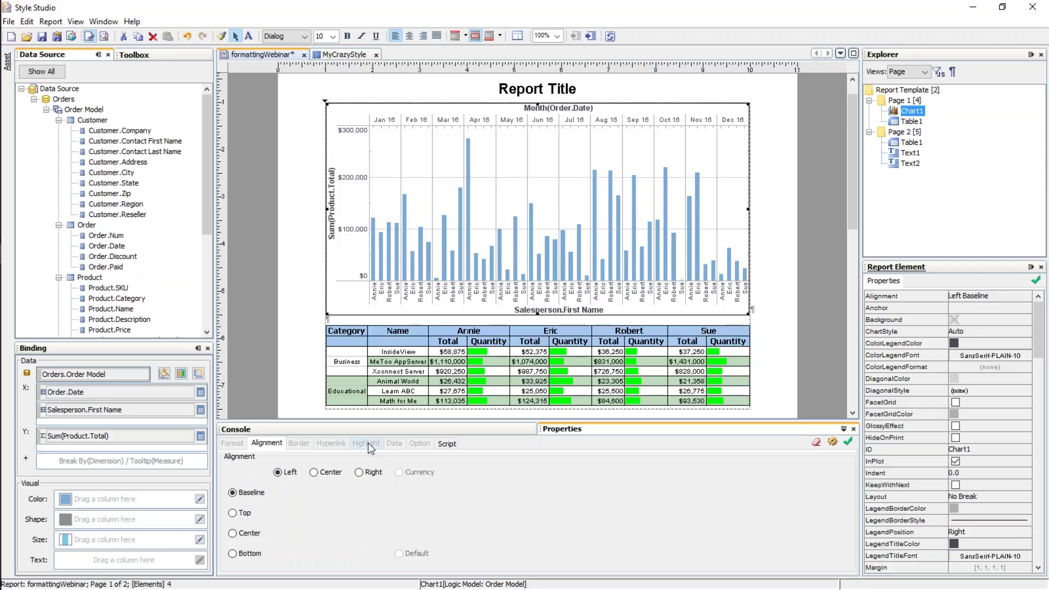
Step: Create a highlight named lessThan100K for the bars of the sales chart
{"action": "left_click", "coordinate": [468, 178]}
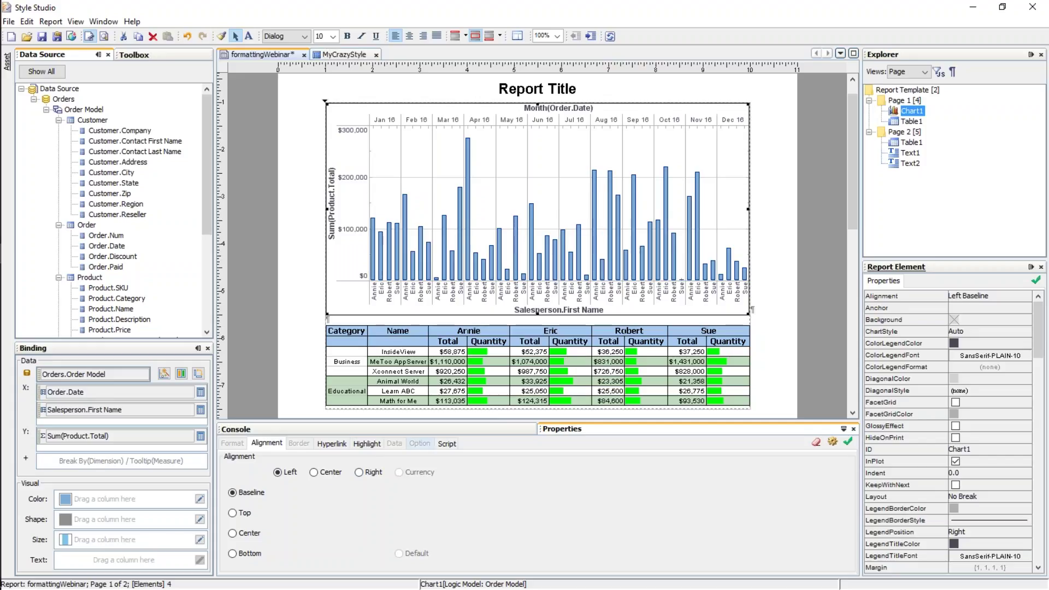
{"action": "left_click", "coordinate": [369, 442]}
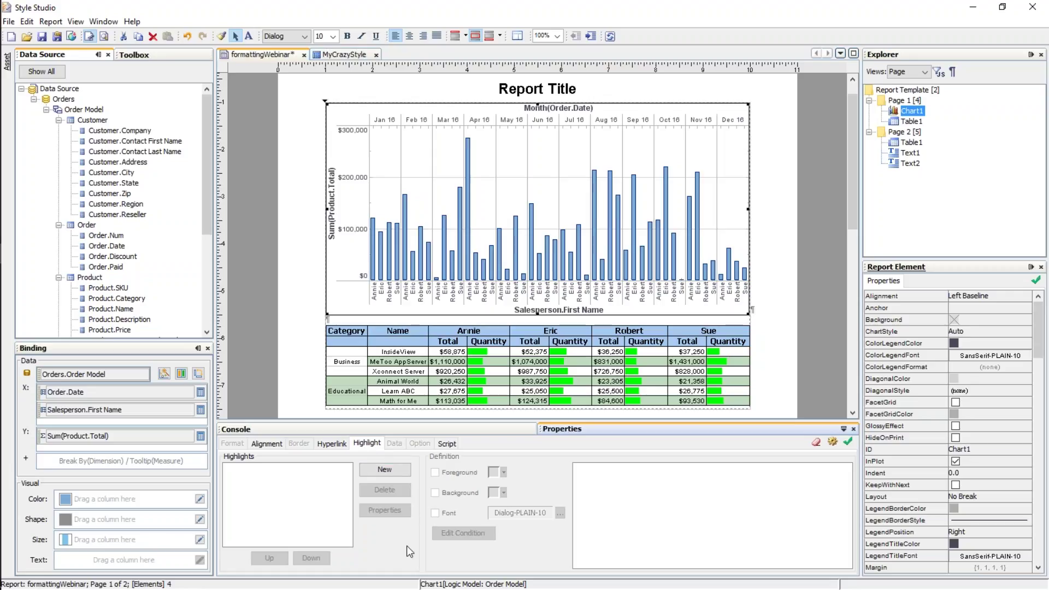
{"action": "left_click", "coordinate": [384, 469]}
{"action": "type", "text": "lessThan1K"}
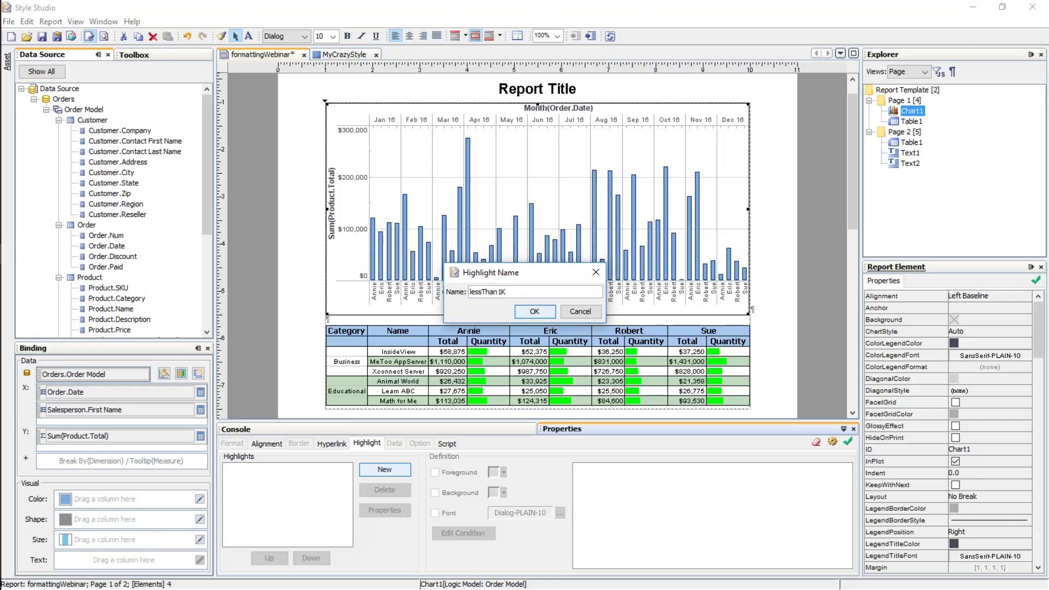
{"action": "left_click", "coordinate": [502, 291]}
{"action": "type", "text": "00"}
{"action": "left_click", "coordinate": [535, 311]}
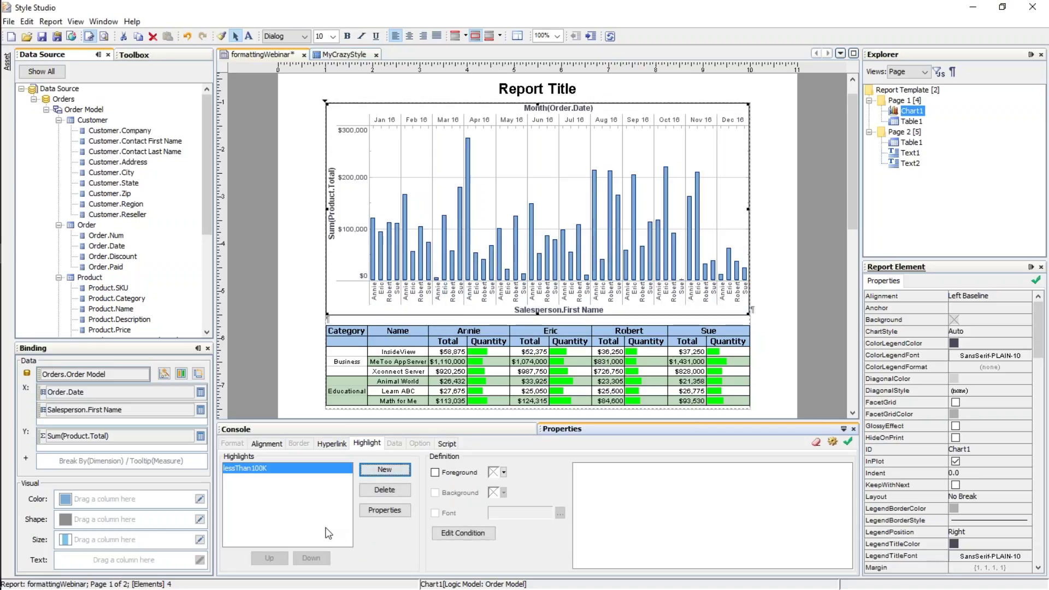
Step: Enable the foreground colour of the lessThan100K highlight and set it to red
{"action": "left_click", "coordinate": [435, 472]}
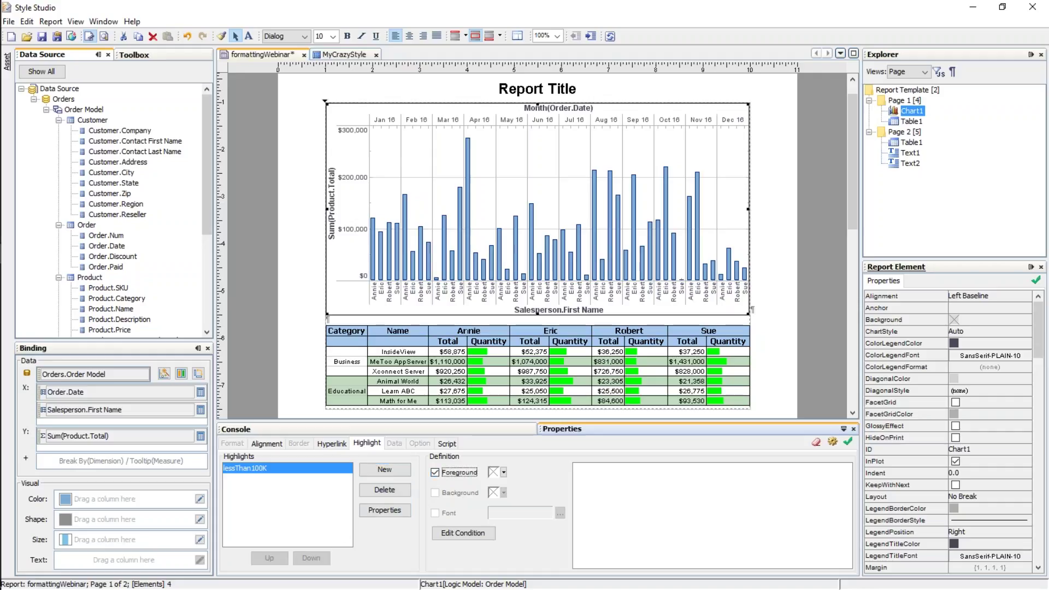
{"action": "left_click", "coordinate": [503, 473]}
{"action": "left_click", "coordinate": [498, 504]}
{"action": "left_click", "coordinate": [504, 472]}
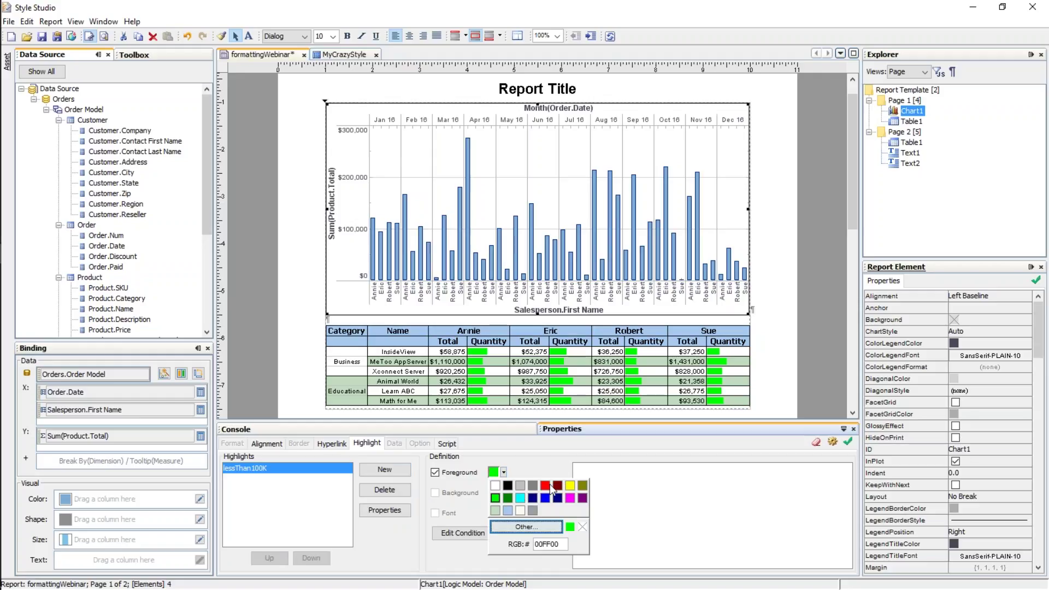
{"action": "left_click", "coordinate": [547, 487]}
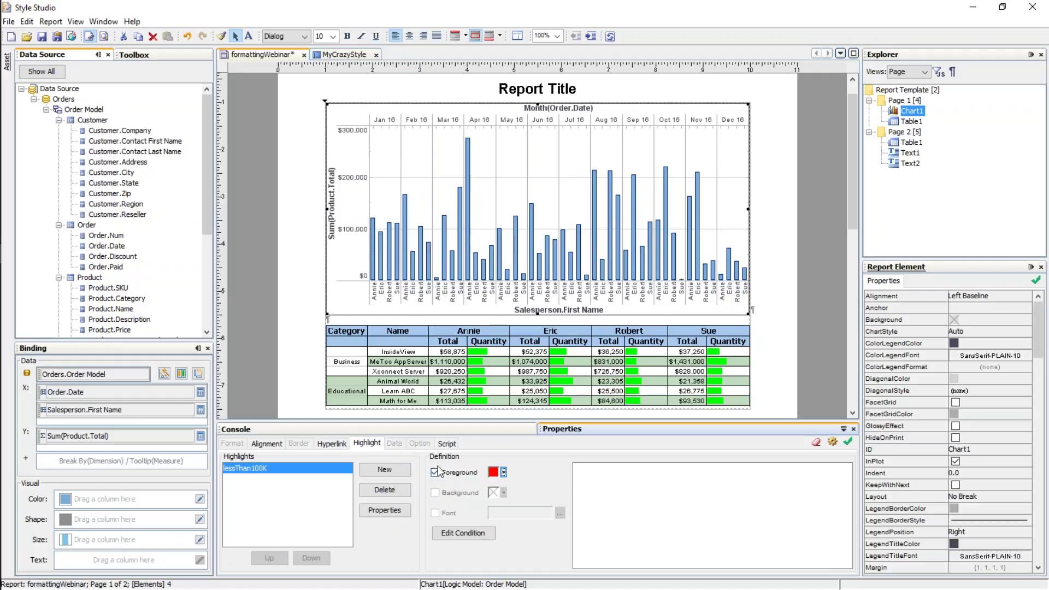
Step: Add the condition Sum(Product.Total) is less than 100000 to the highlight and apply it to the chart
{"action": "left_click", "coordinate": [468, 537]}
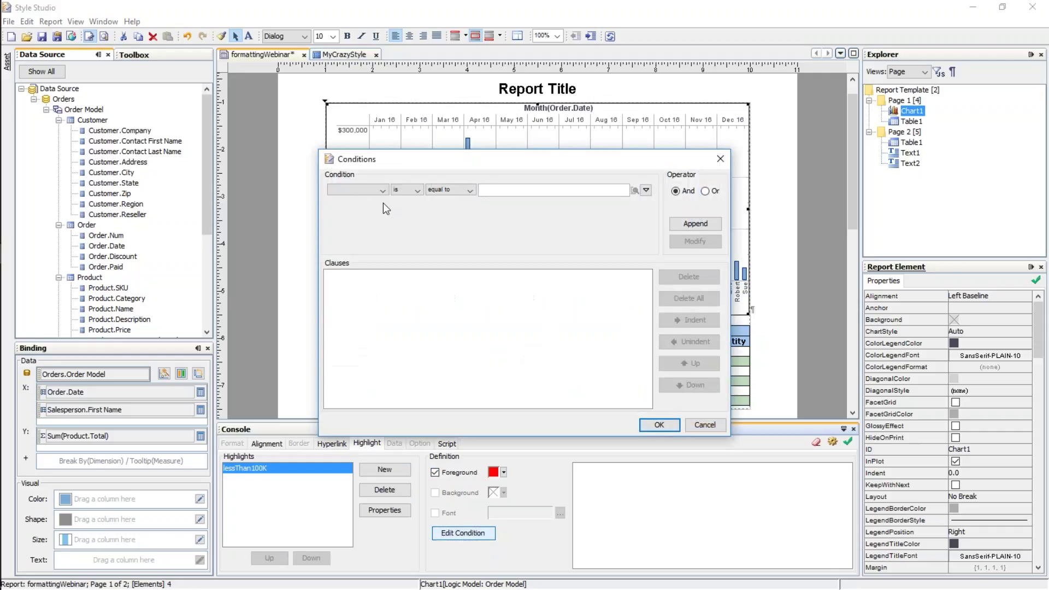
{"action": "left_click", "coordinate": [355, 192]}
{"action": "left_click", "coordinate": [372, 218]}
{"action": "left_click", "coordinate": [449, 190]}
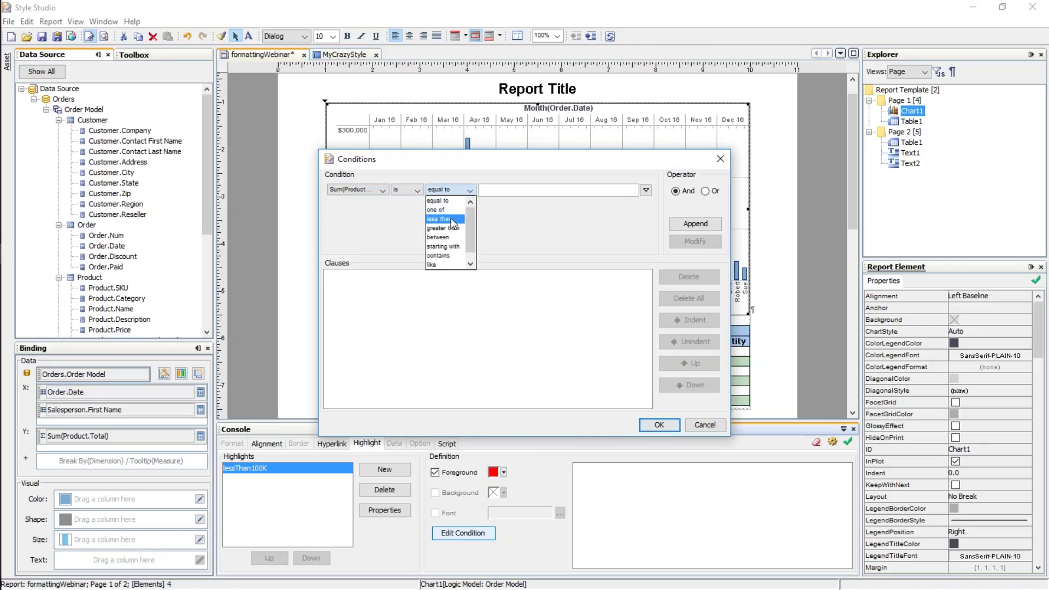
{"action": "left_click", "coordinate": [444, 207]}
{"action": "left_click", "coordinate": [624, 191]}
{"action": "type", "text": "100000"}
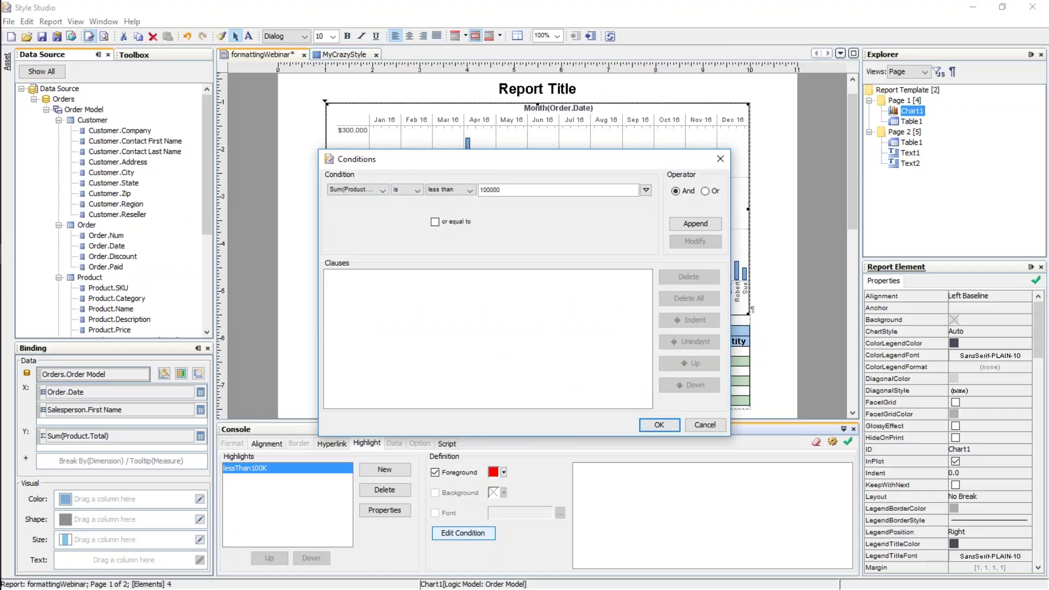
{"action": "left_click", "coordinate": [695, 223]}
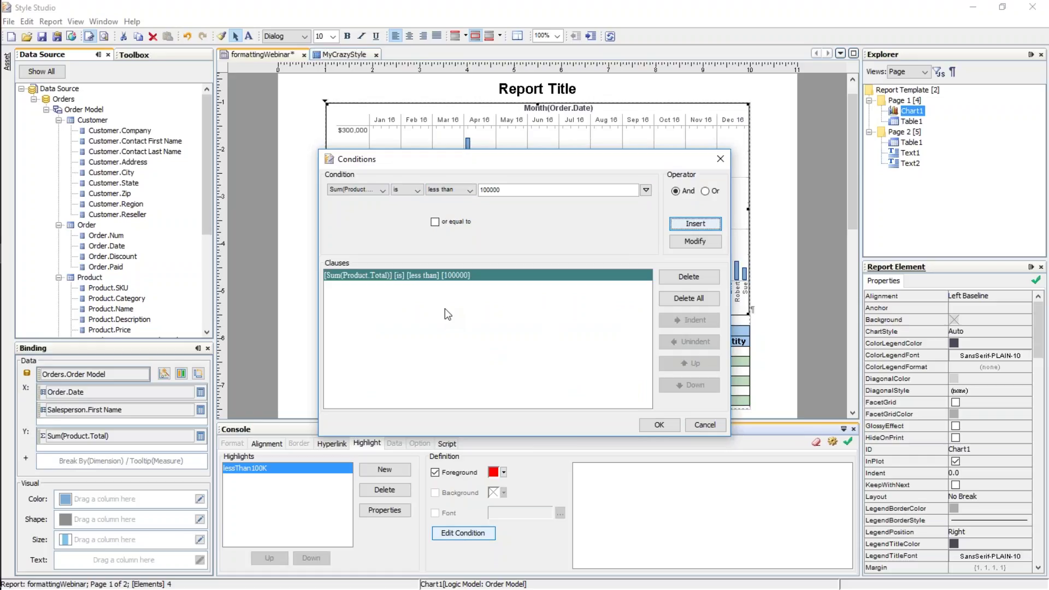
{"action": "left_click", "coordinate": [671, 428]}
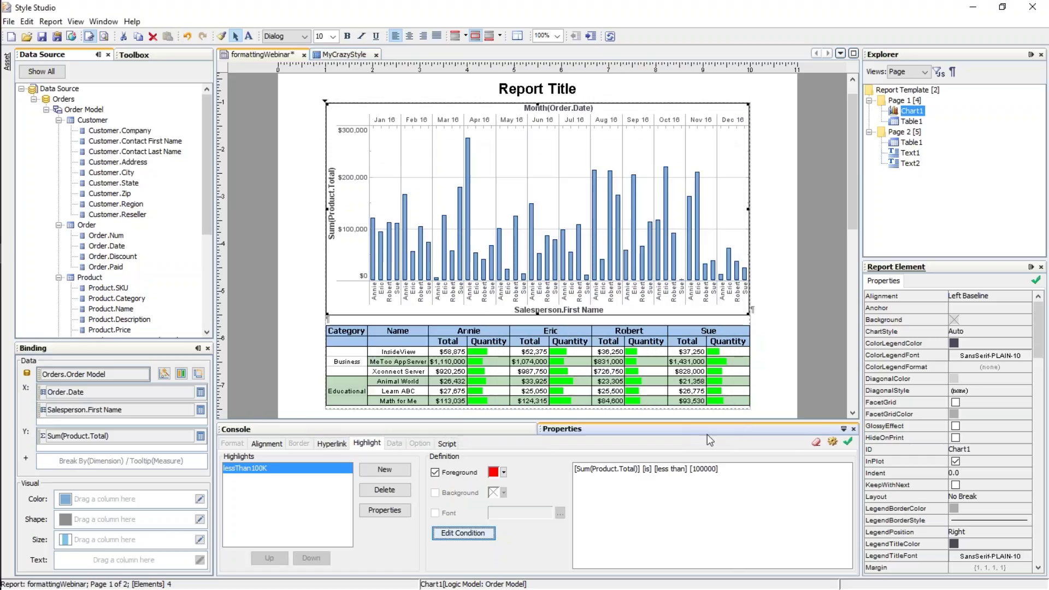
{"action": "left_click", "coordinate": [832, 441]}
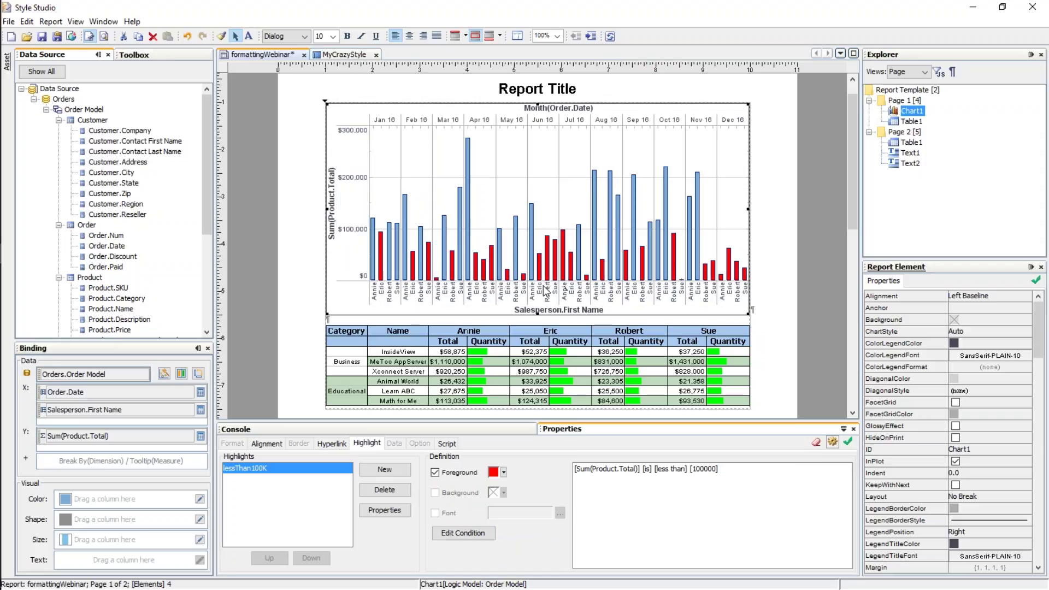
Step: Examine the highlighted chart bars and the table and text elements on the report's second page
{"action": "left_click", "coordinate": [729, 293]}
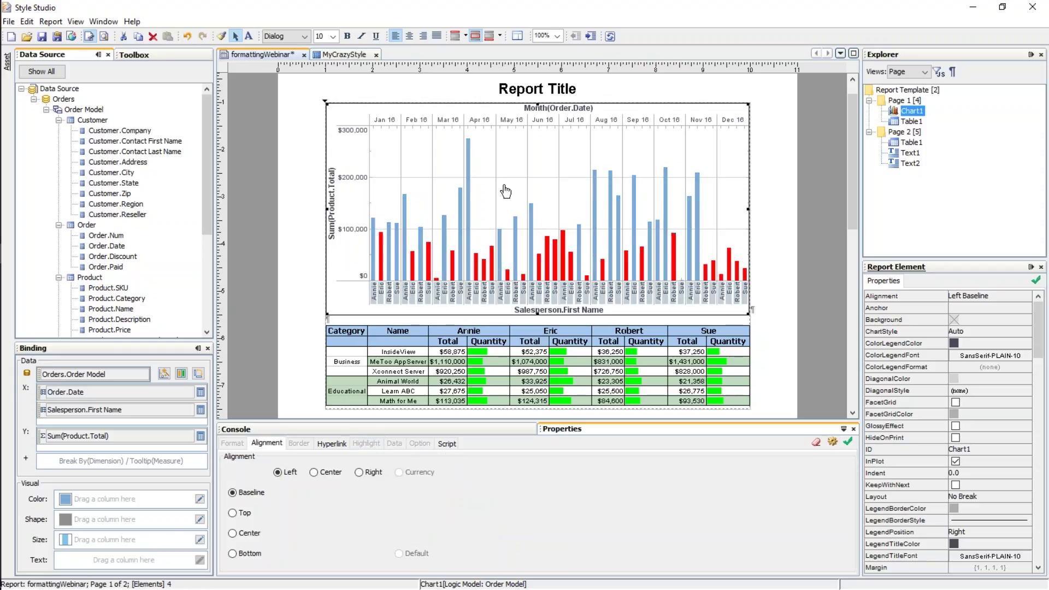
{"action": "left_click", "coordinate": [656, 178]}
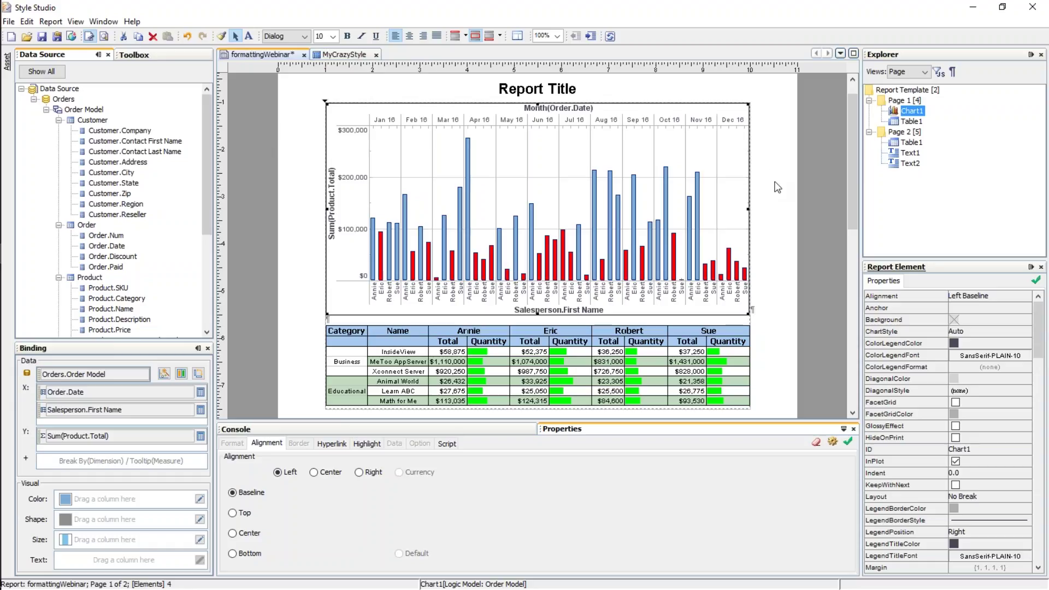
{"action": "scroll", "coordinate": [765, 172], "scroll_direction": "down", "scroll_amount": 10}
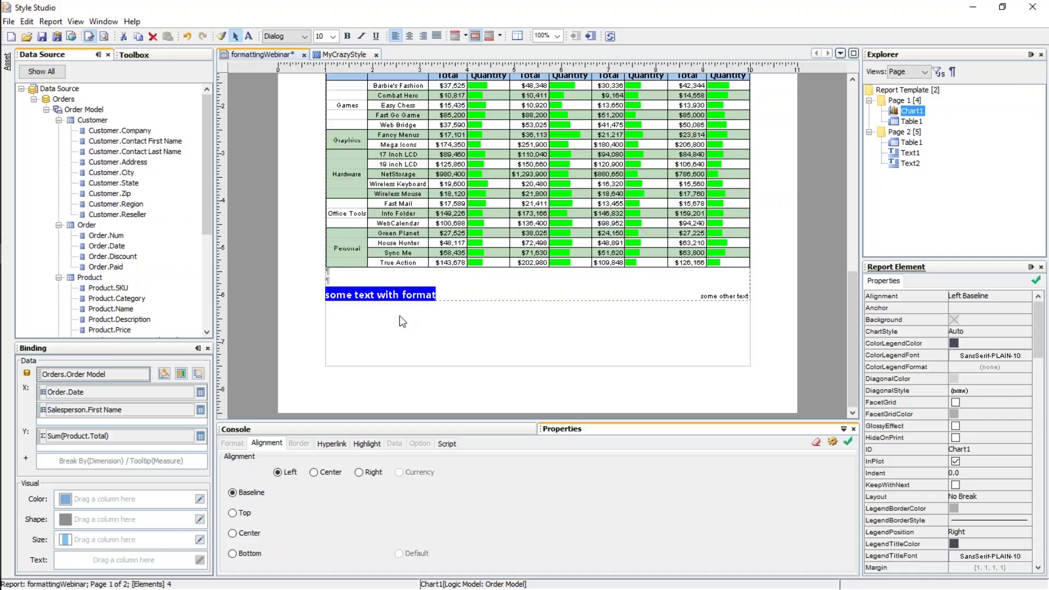
{"action": "left_click", "coordinate": [726, 296]}
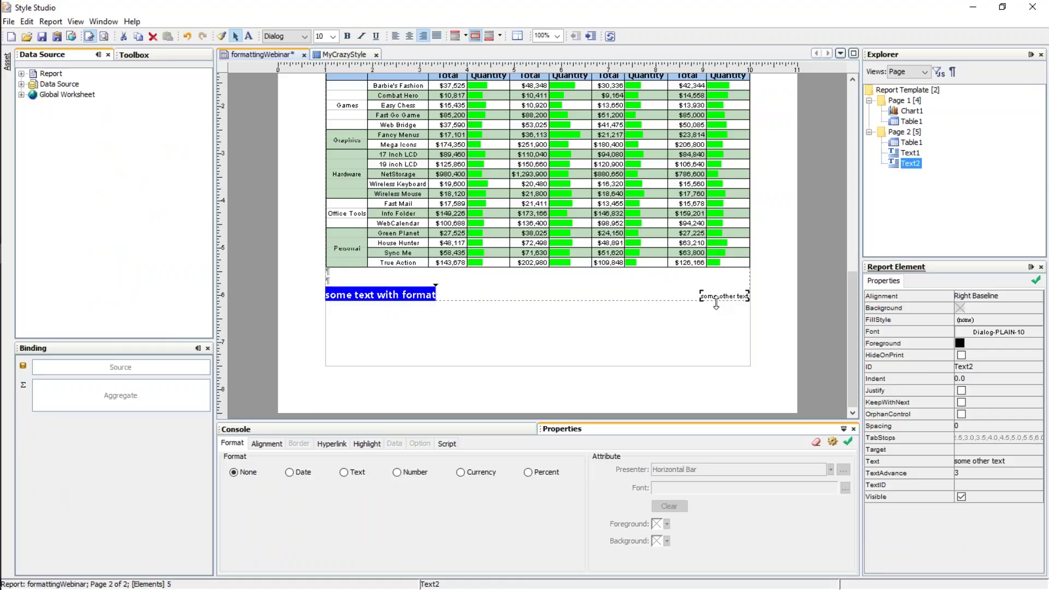
{"action": "left_click", "coordinate": [728, 338]}
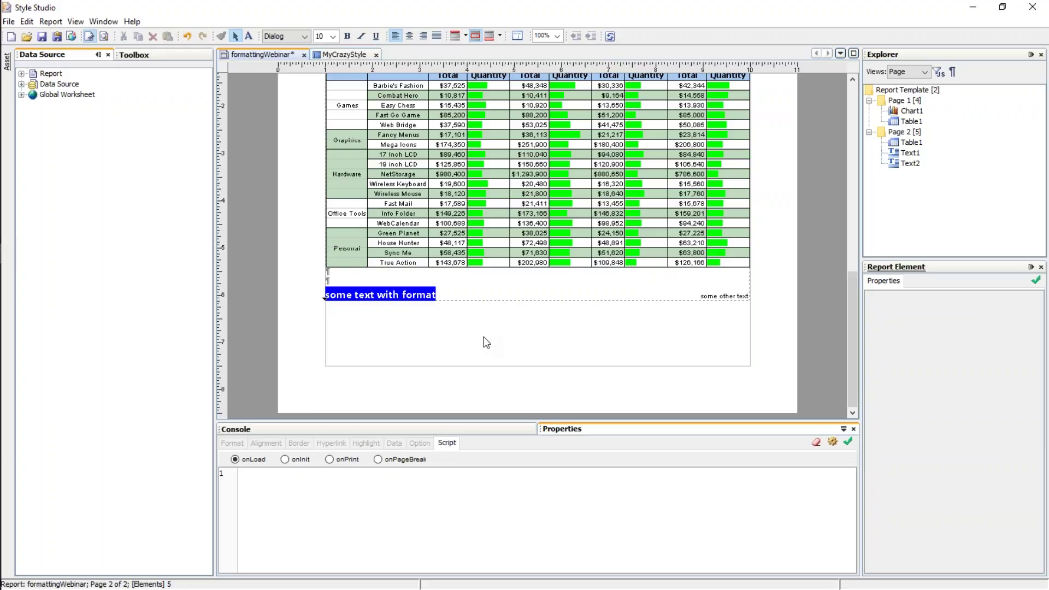
{"action": "scroll", "coordinate": [489, 348], "scroll_direction": "up", "scroll_amount": 3}
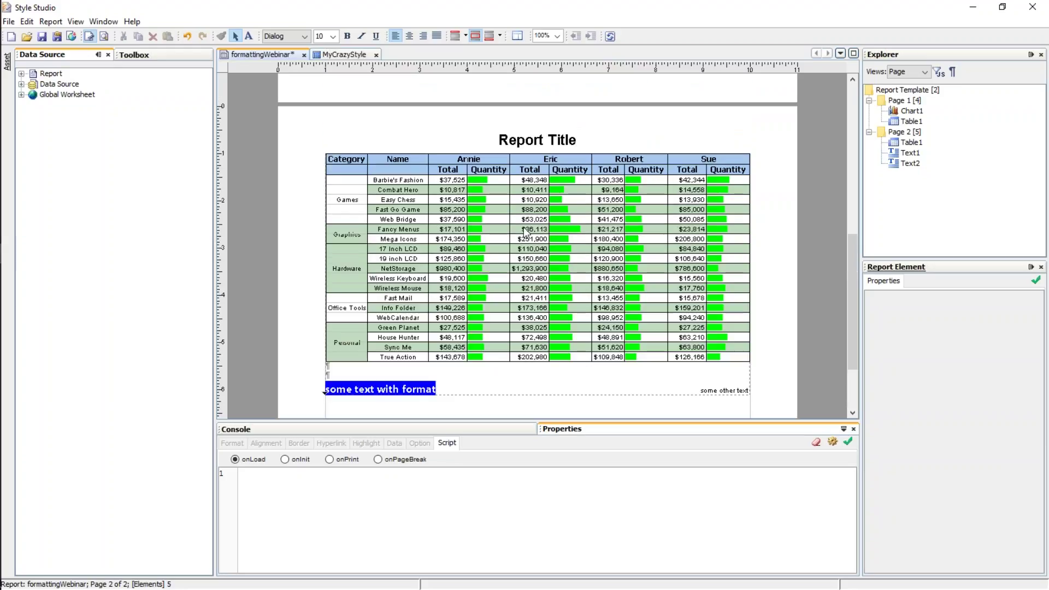
Step: Copy the formatting of "some text with format" onto the "some other text" element below the table using the format painter
{"action": "scroll", "coordinate": [710, 293], "scroll_direction": "up", "scroll_amount": 3}
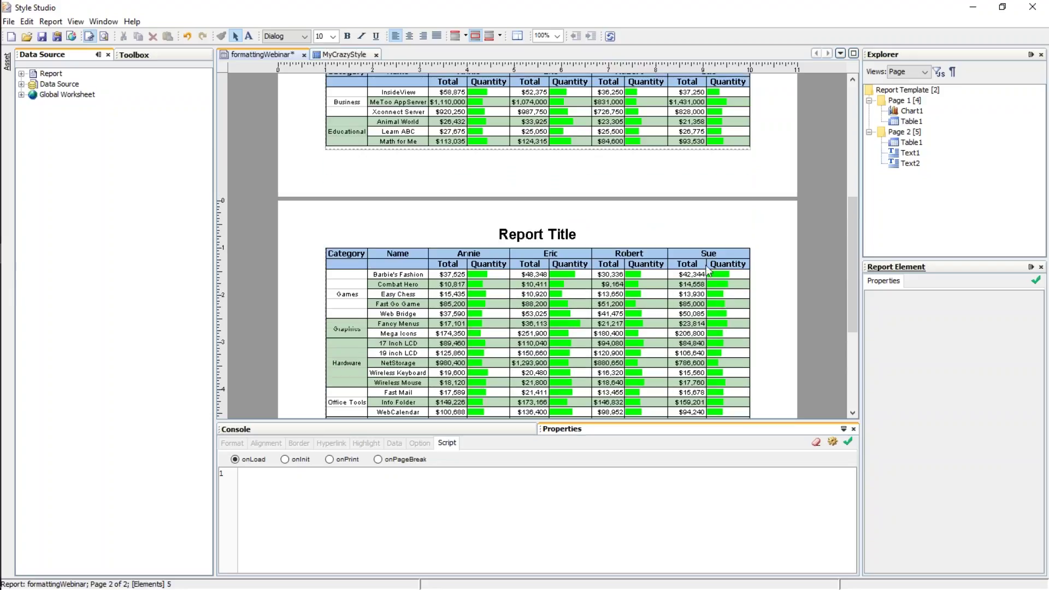
{"action": "scroll", "coordinate": [772, 288], "scroll_direction": "down", "scroll_amount": 4}
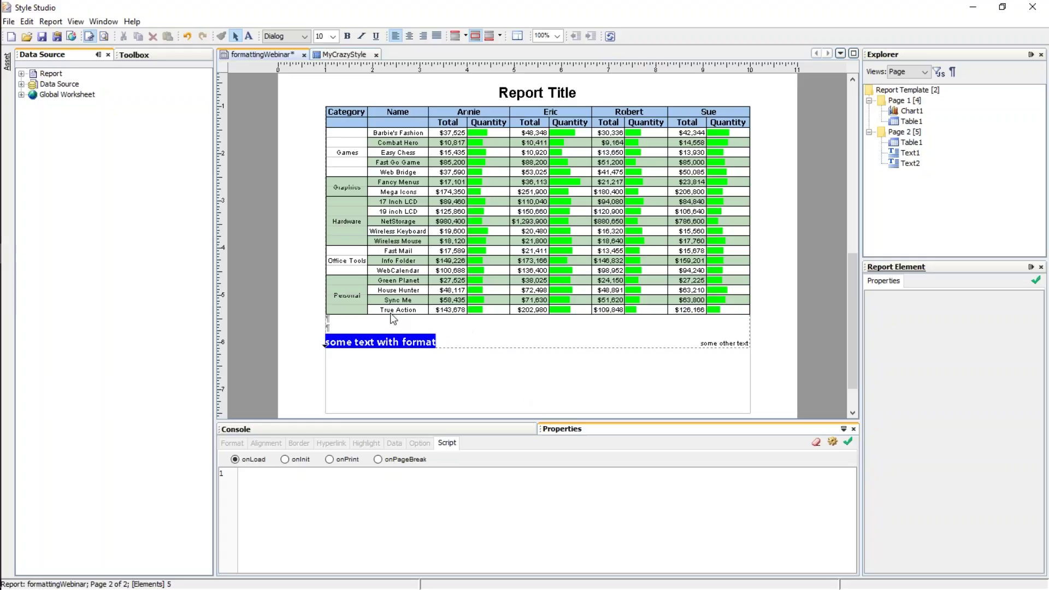
{"action": "left_click", "coordinate": [380, 348]}
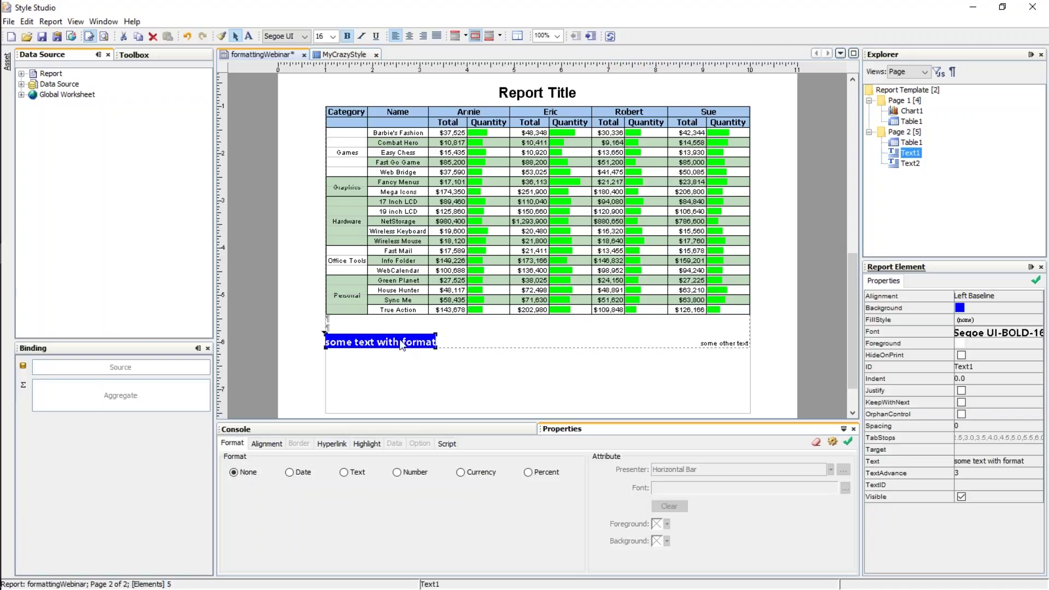
{"action": "left_click", "coordinate": [223, 38]}
{"action": "left_click", "coordinate": [725, 342]}
{"action": "left_click", "coordinate": [222, 38]}
{"action": "left_click", "coordinate": [716, 340]}
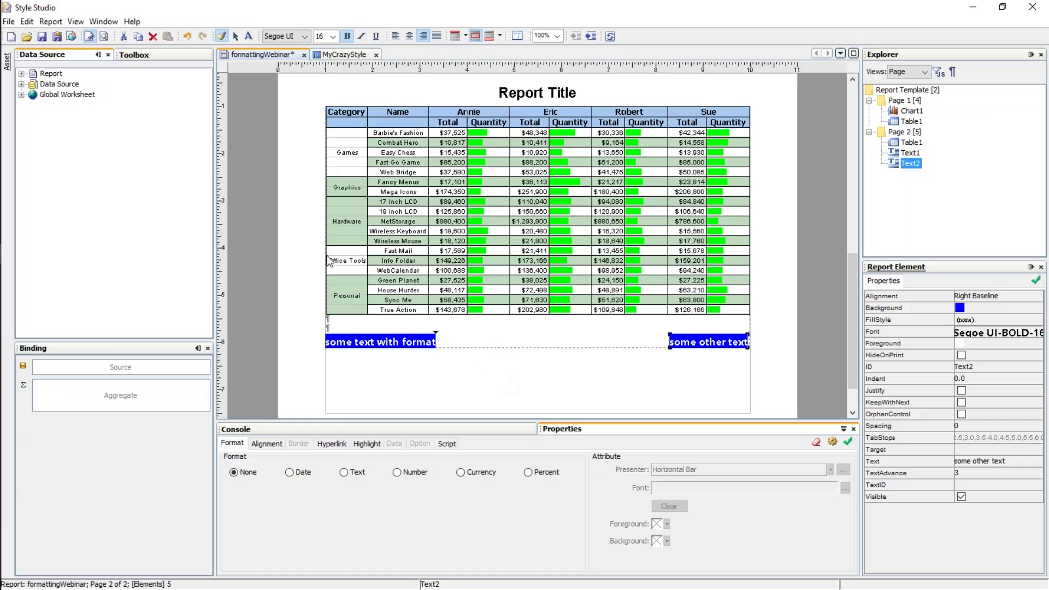
Step: Save the formattingWebinar report and close the MyCrazyStyle table style
{"action": "left_click", "coordinate": [42, 40]}
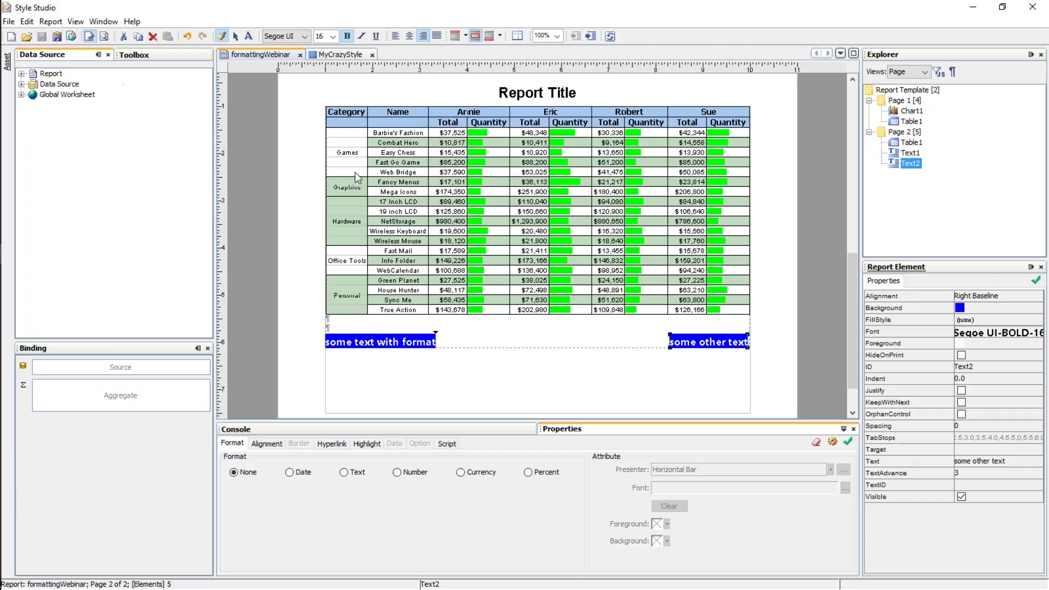
{"action": "left_click", "coordinate": [376, 54]}
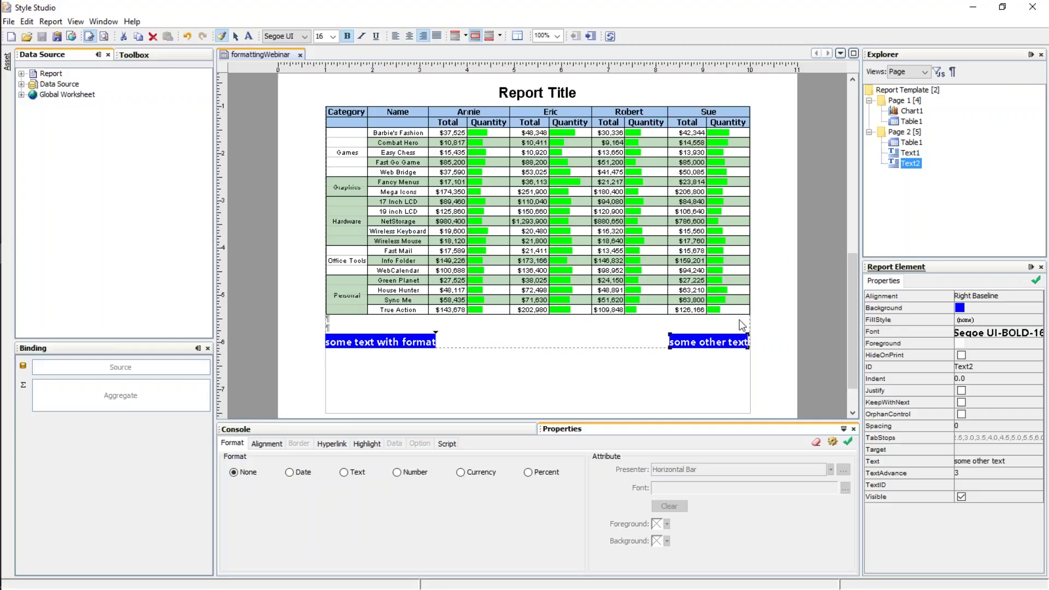
{"action": "scroll", "coordinate": [756, 358], "scroll_direction": "up", "scroll_amount": 10}
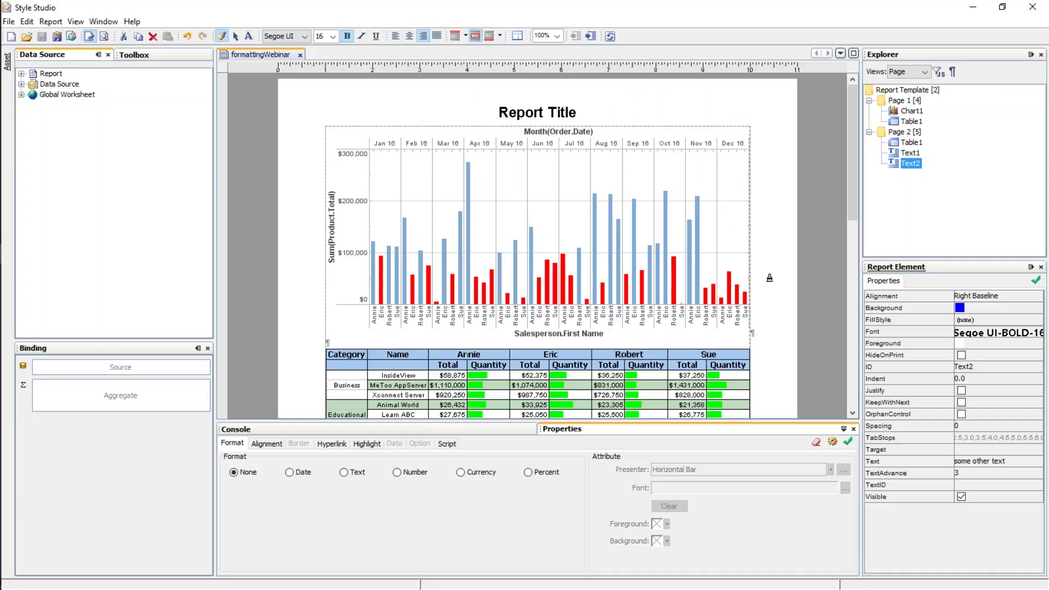
Step: Switch to Notepad++ and examine the ReportHeading class and its colour declaration in myStyle.css
{"action": "mouse_move", "coordinate": [4, 104]}
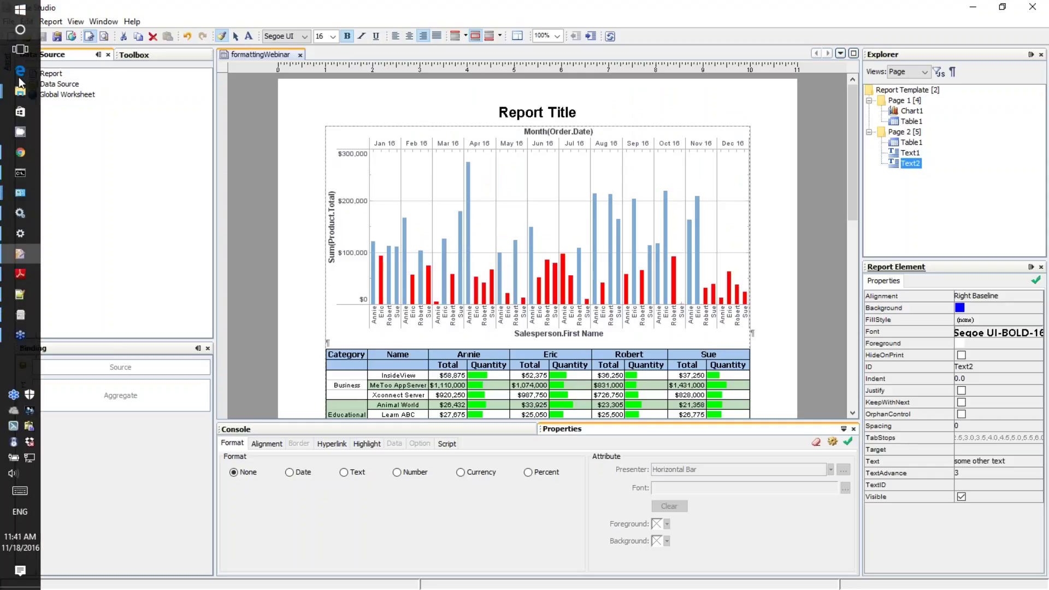
{"action": "left_click", "coordinate": [20, 297]}
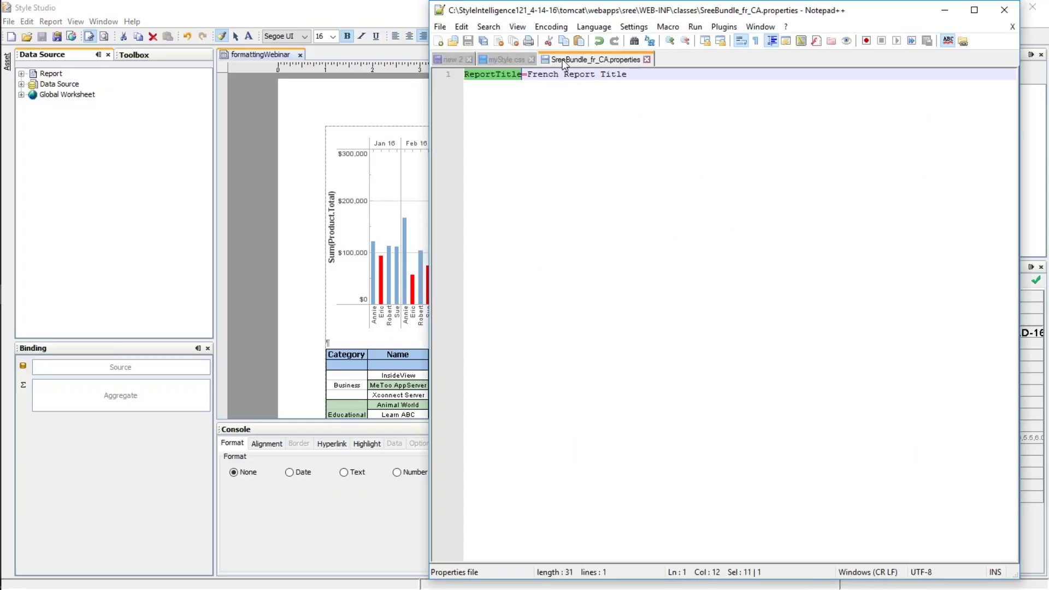
{"action": "left_click", "coordinate": [500, 57]}
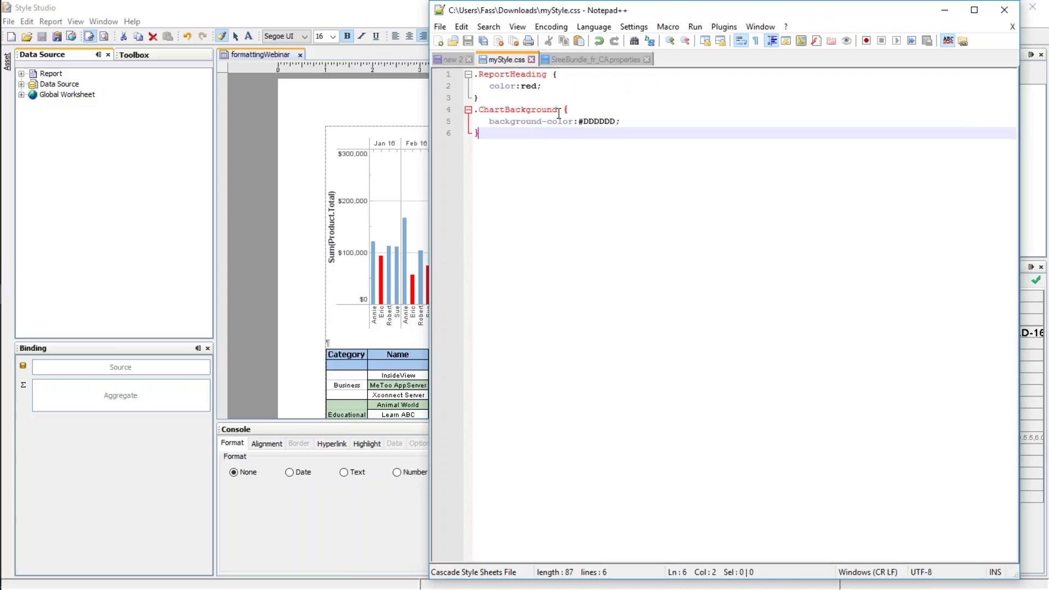
{"action": "double_click", "coordinate": [513, 74]}
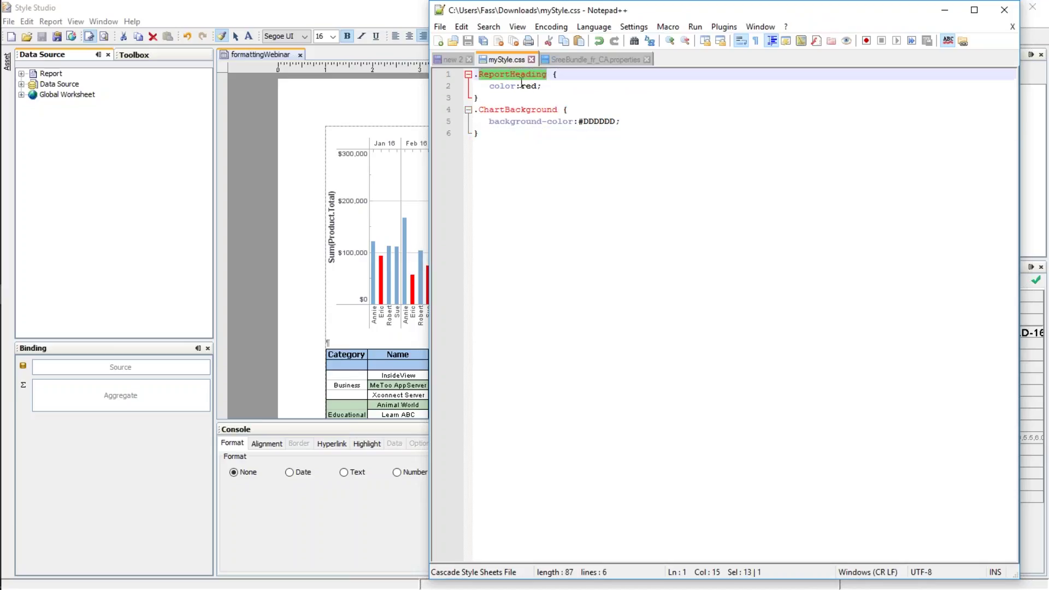
{"action": "left_click", "coordinate": [546, 99]}
{"action": "left_click", "coordinate": [487, 87]}
{"action": "left_click_drag", "start_coordinate": [487, 88], "coordinate": [553, 88]}
{"action": "left_click", "coordinate": [552, 87]}
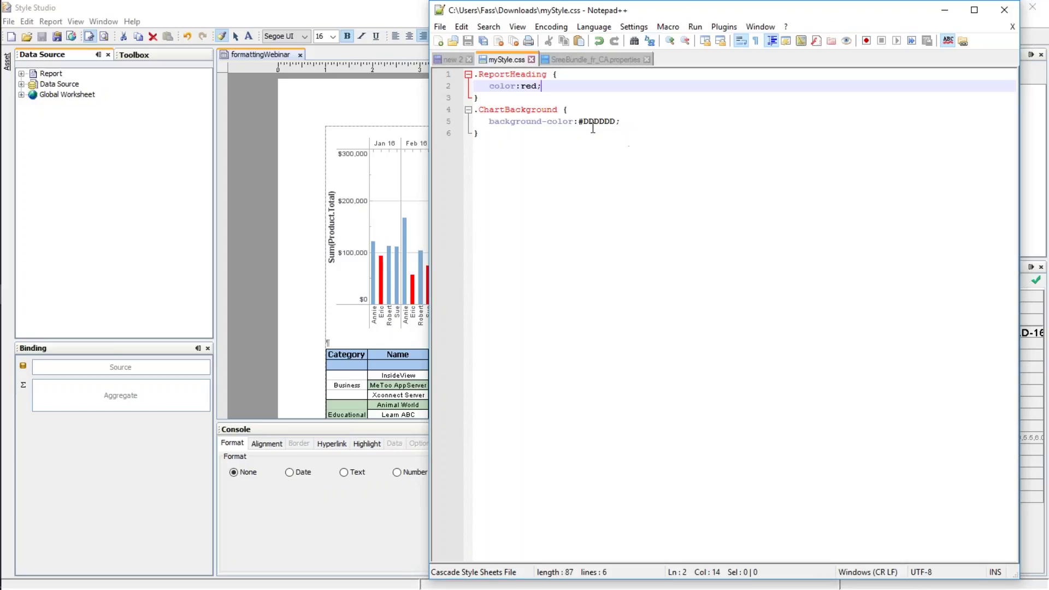
Step: Examine the ChartBackground class and its background-color hex value in the stylesheet
{"action": "double_click", "coordinate": [513, 111]}
{"action": "left_click", "coordinate": [494, 120]}
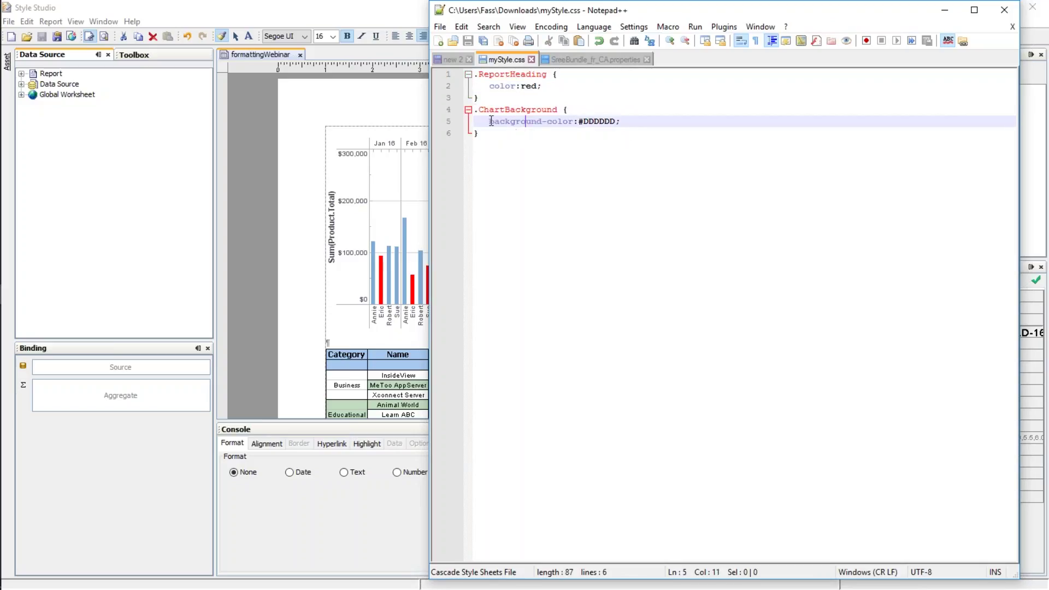
{"action": "left_click_drag", "start_coordinate": [488, 121], "coordinate": [653, 119]}
{"action": "left_click", "coordinate": [653, 120]}
{"action": "left_click_drag", "start_coordinate": [583, 120], "coordinate": [615, 121]}
{"action": "left_click", "coordinate": [591, 132]}
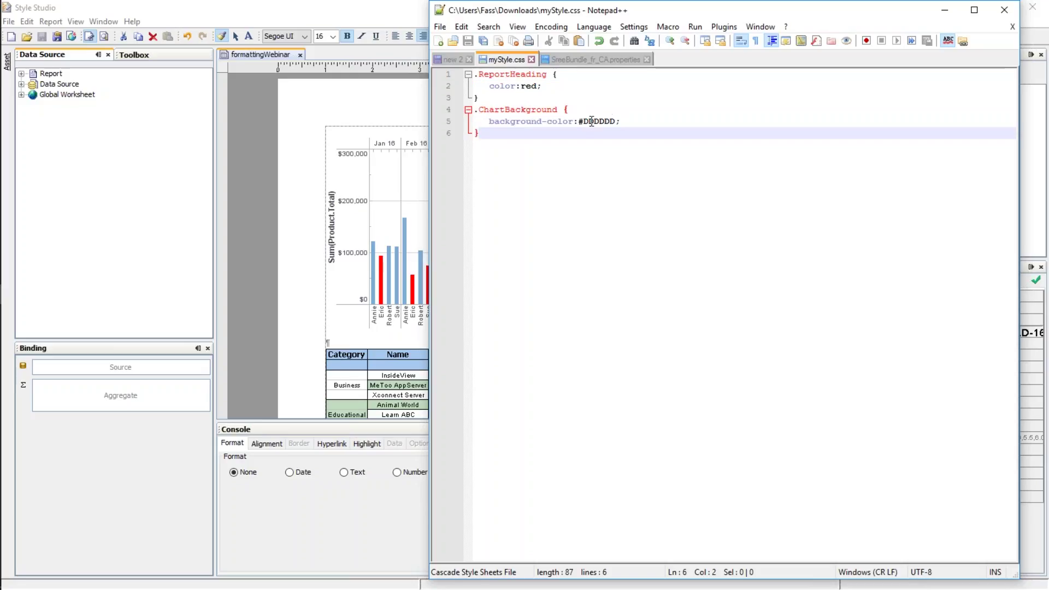
{"action": "double_click", "coordinate": [584, 121]}
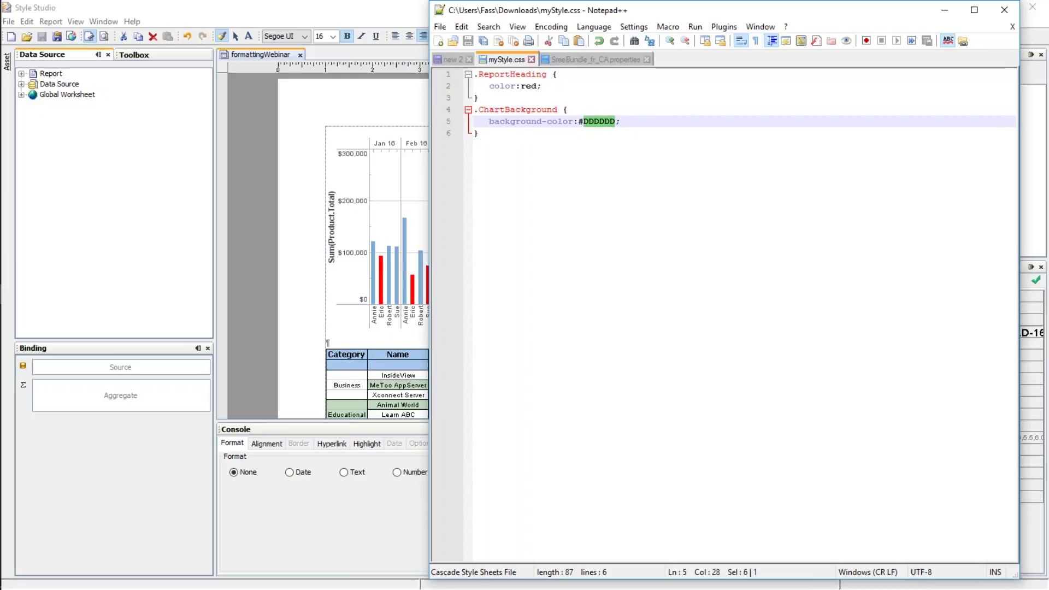
{"action": "left_click", "coordinate": [627, 175]}
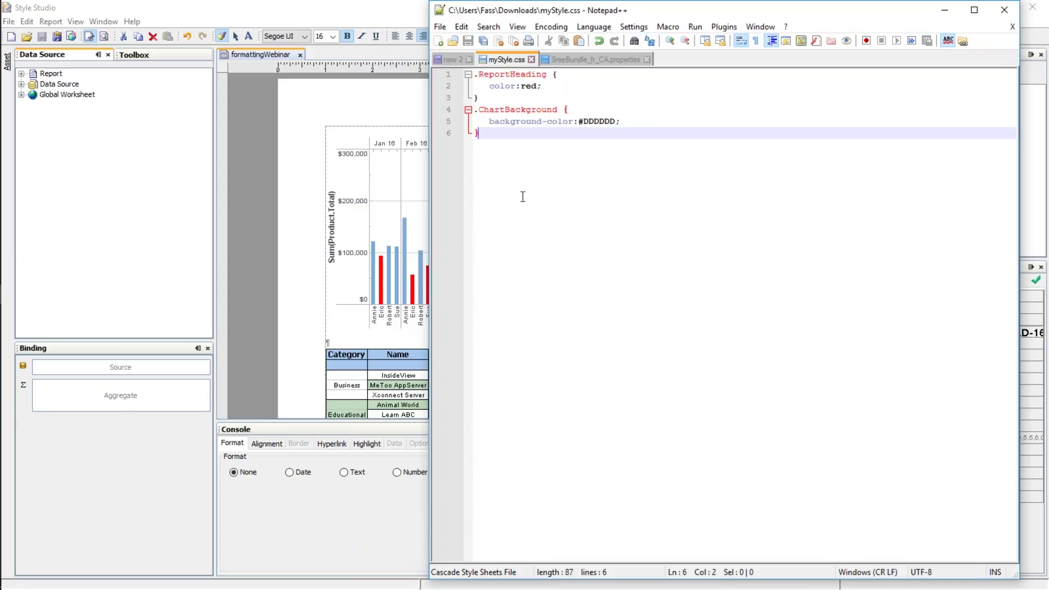
Step: Review the ReportHeading class name and its text colour declaration again
{"action": "double_click", "coordinate": [498, 73]}
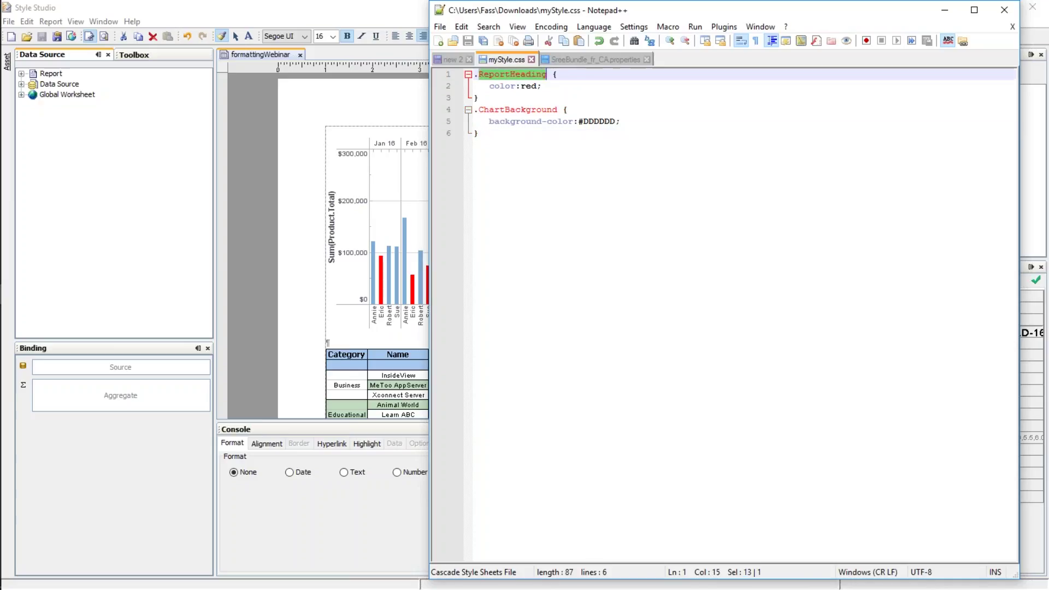
{"action": "left_click", "coordinate": [505, 88]}
{"action": "left_click_drag", "start_coordinate": [549, 85], "coordinate": [496, 85]}
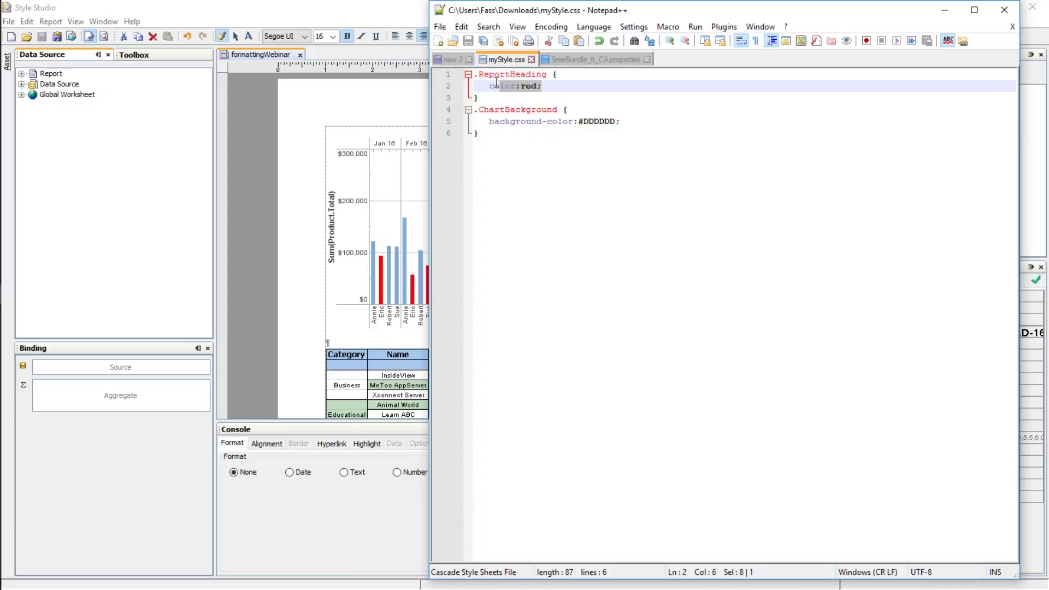
{"action": "left_click", "coordinate": [572, 87]}
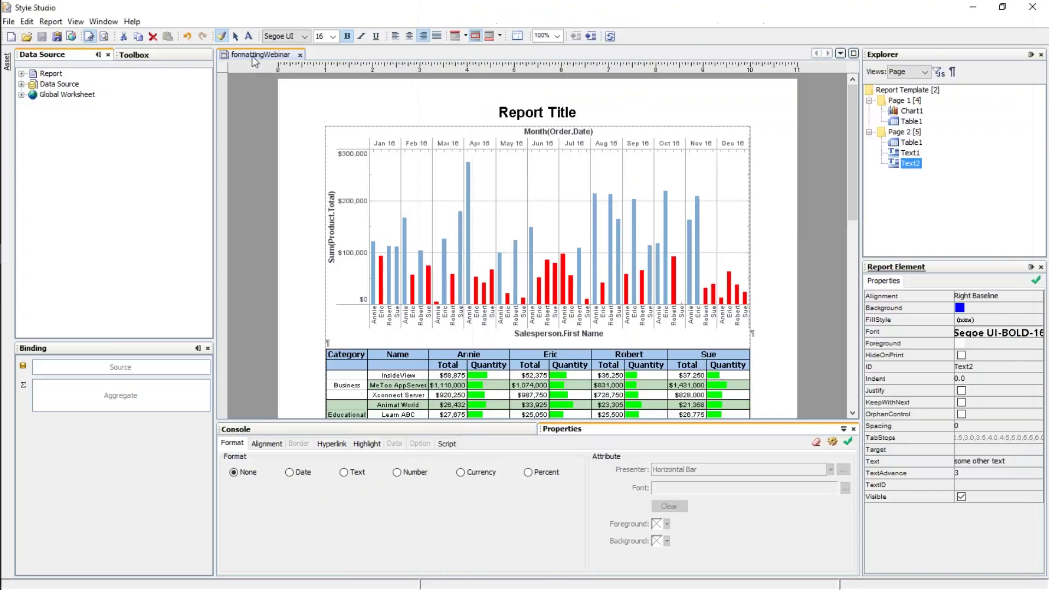
Step: Check the report in Style Studio, then return to myStyle.css in Notepad++ and highlight the ReportHeading colour declaration
{"action": "left_click", "coordinate": [298, 128]}
{"action": "left_click", "coordinate": [972, 7]}
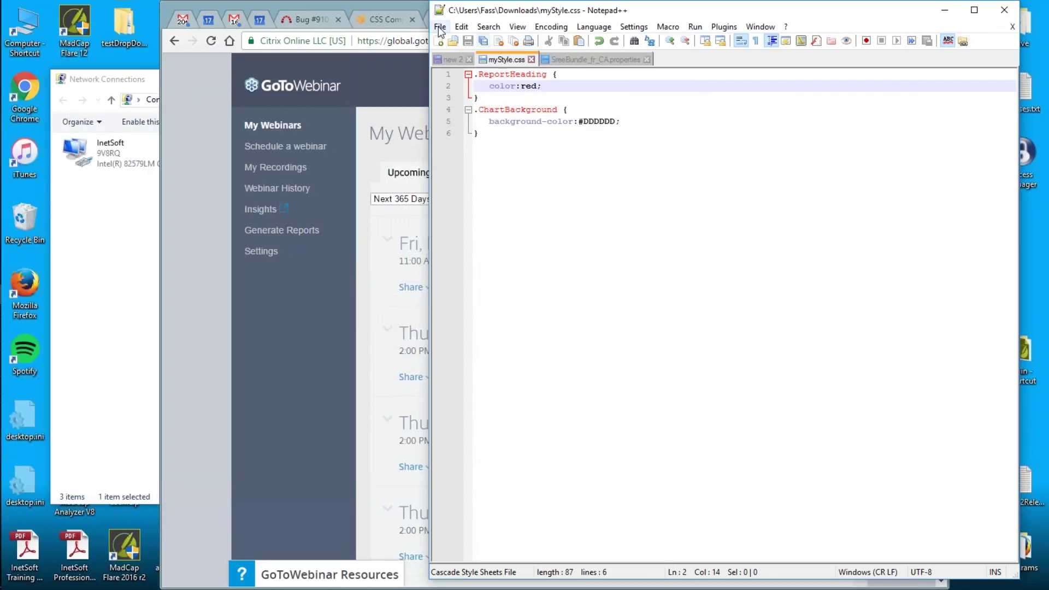
{"action": "mouse_move", "coordinate": [31, 186]}
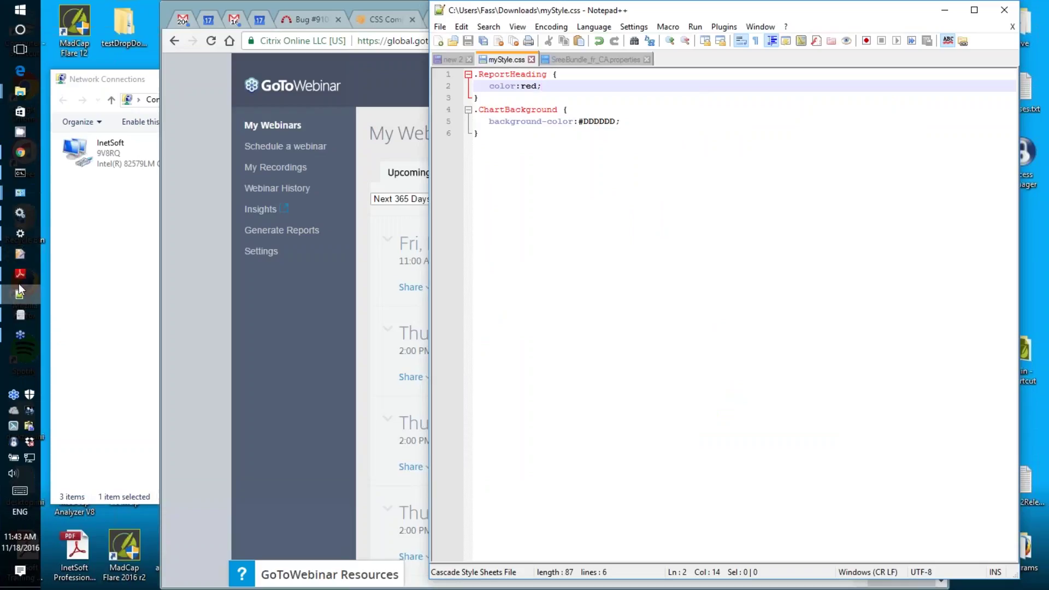
{"action": "left_click", "coordinate": [21, 256]}
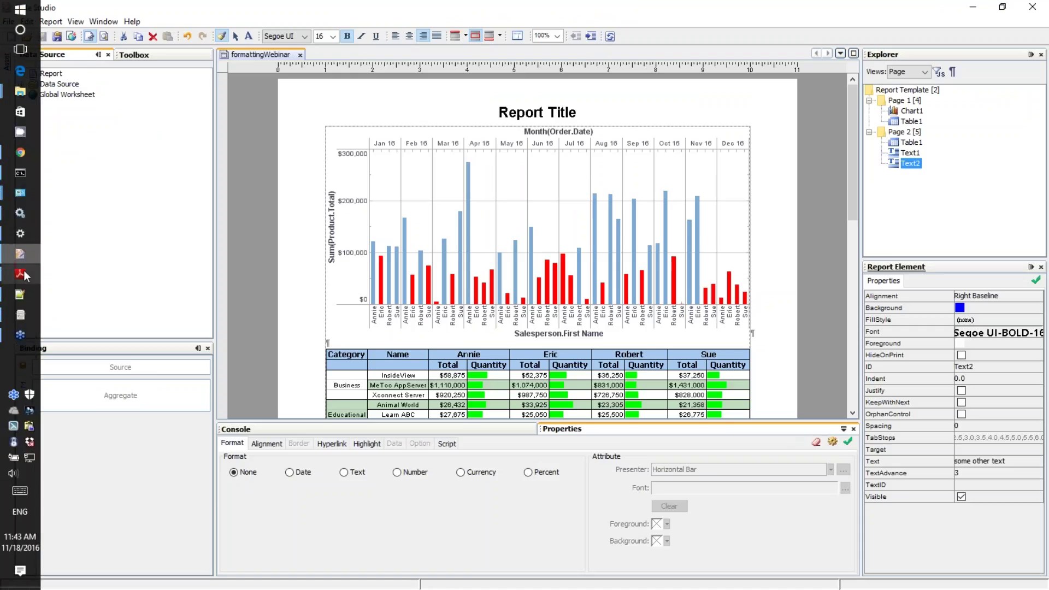
{"action": "left_click", "coordinate": [24, 300]}
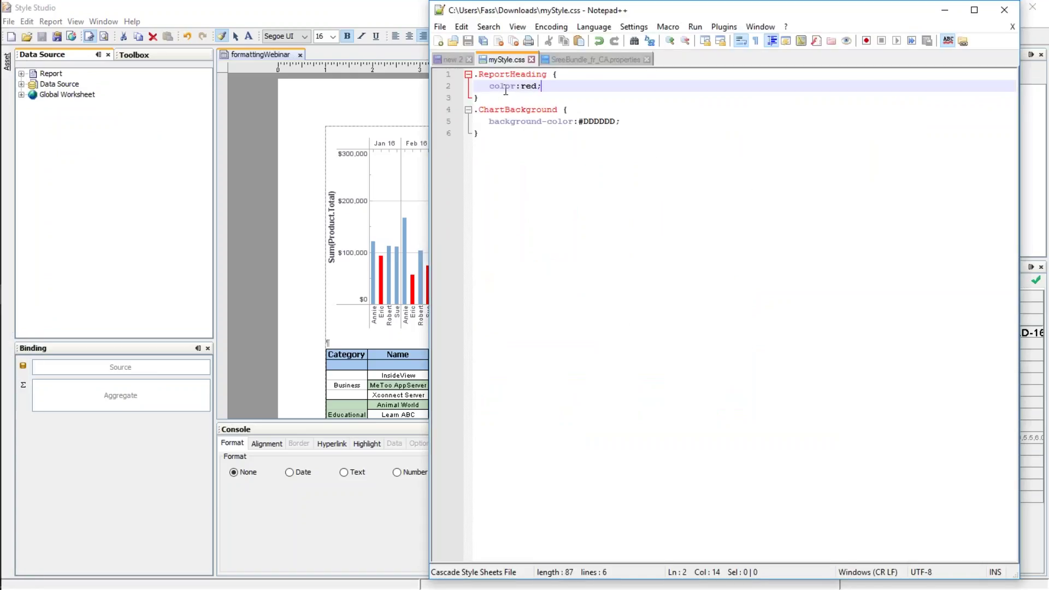
{"action": "key", "text": "shift+Home"}
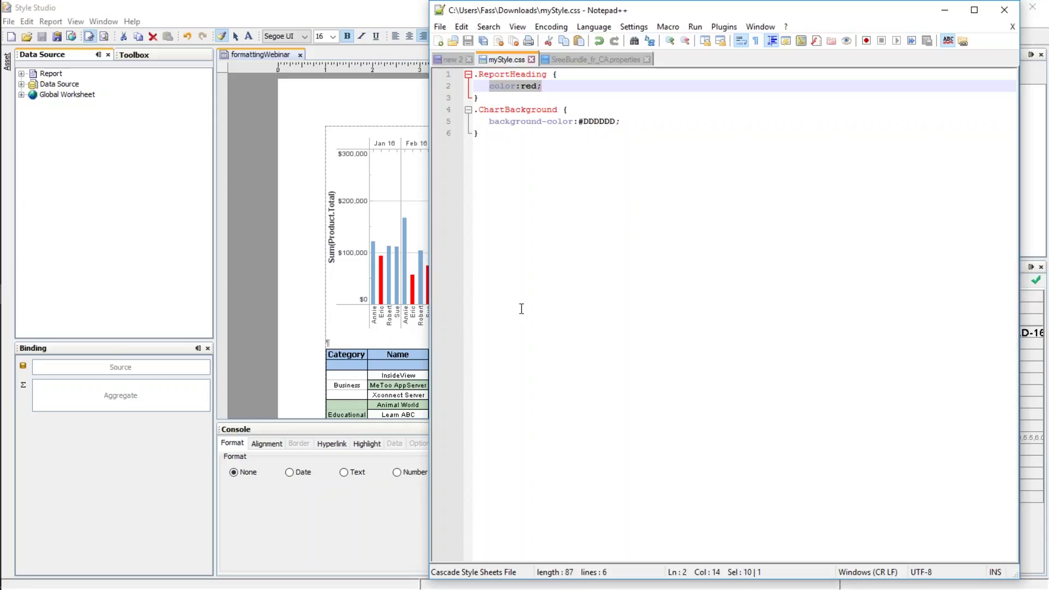
Step: Switch to Chrome and read through the CSS Component Properties table in the InetSoft documentation
{"action": "left_click", "coordinate": [22, 154]}
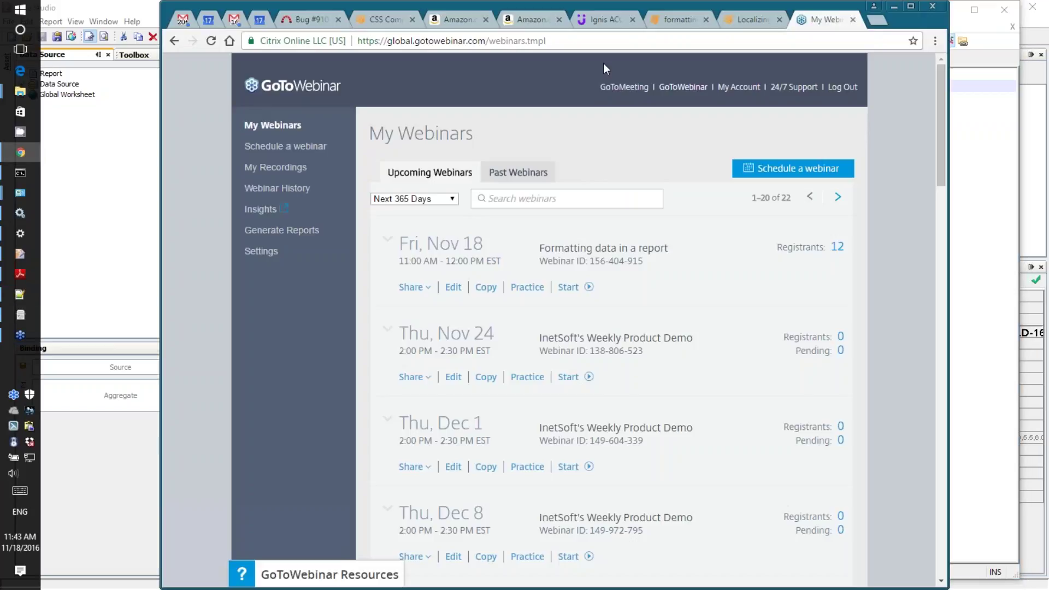
{"action": "left_click", "coordinate": [746, 19]}
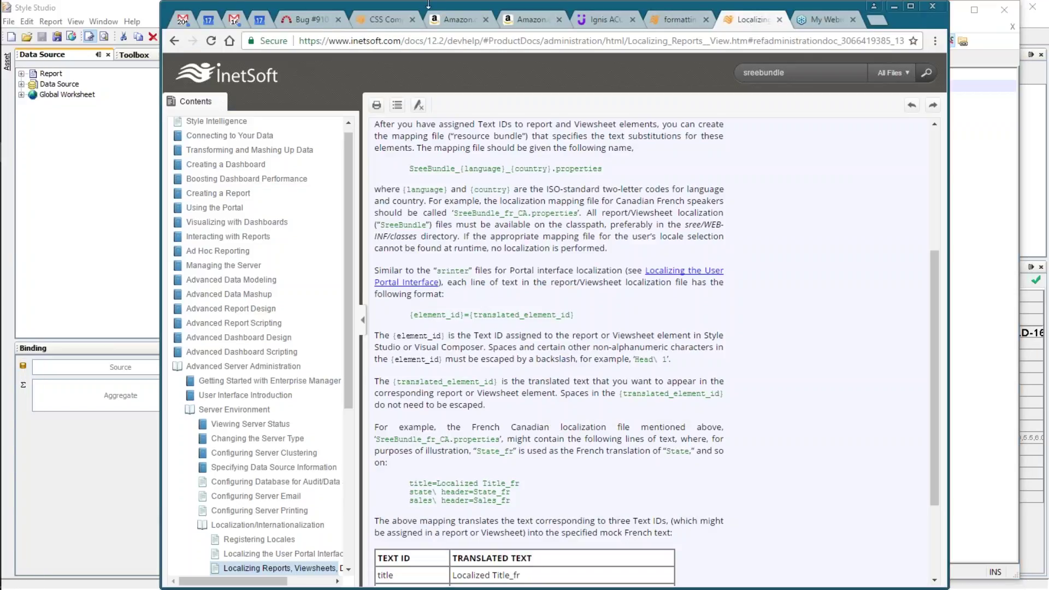
{"action": "left_click", "coordinate": [376, 19]}
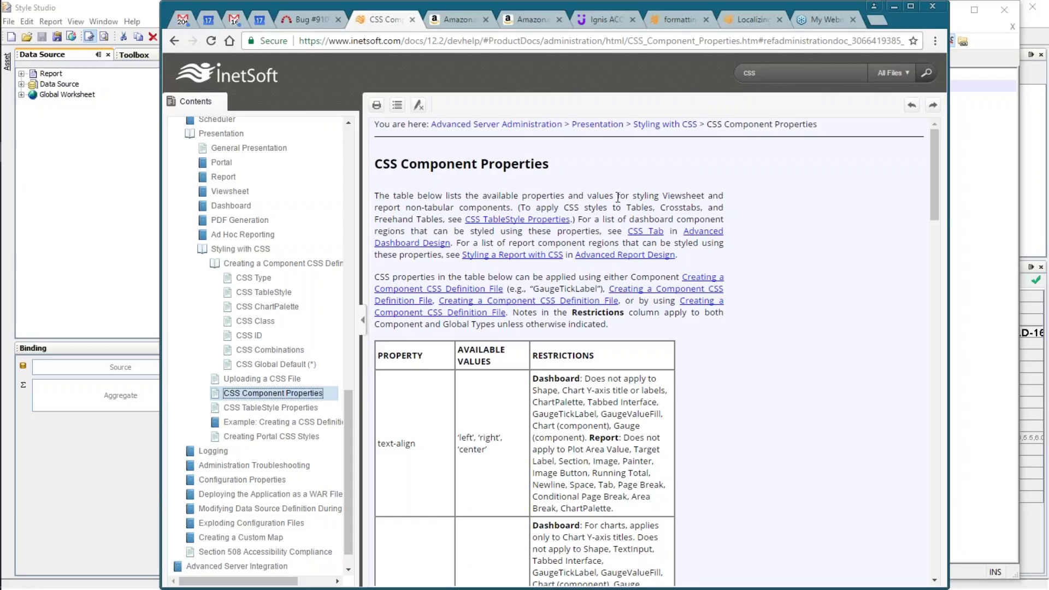
{"action": "scroll", "coordinate": [473, 218], "scroll_direction": "down", "scroll_amount": 5}
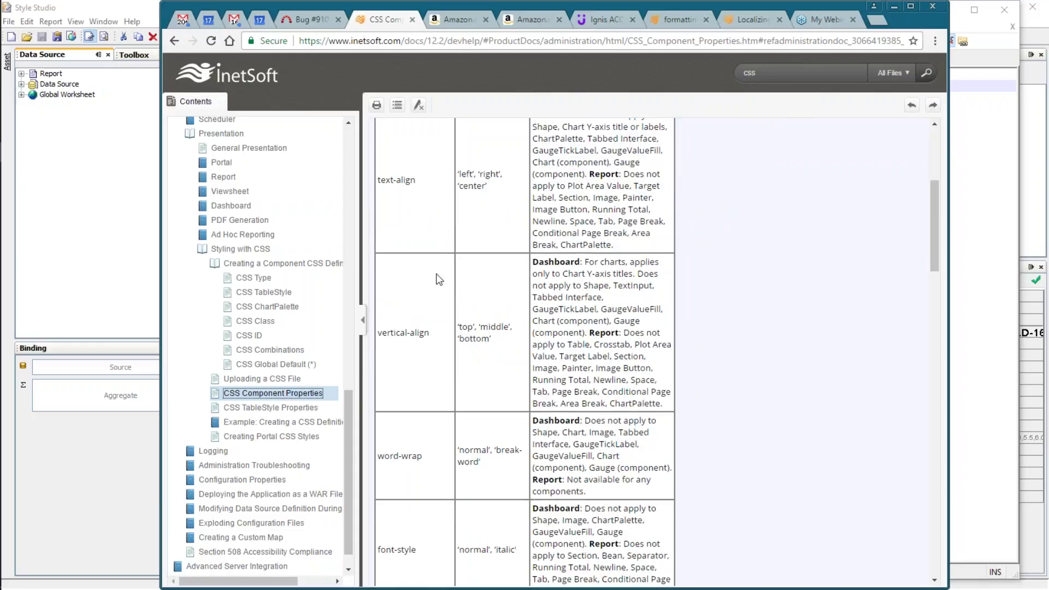
{"action": "scroll", "coordinate": [440, 245], "scroll_direction": "down", "scroll_amount": 10}
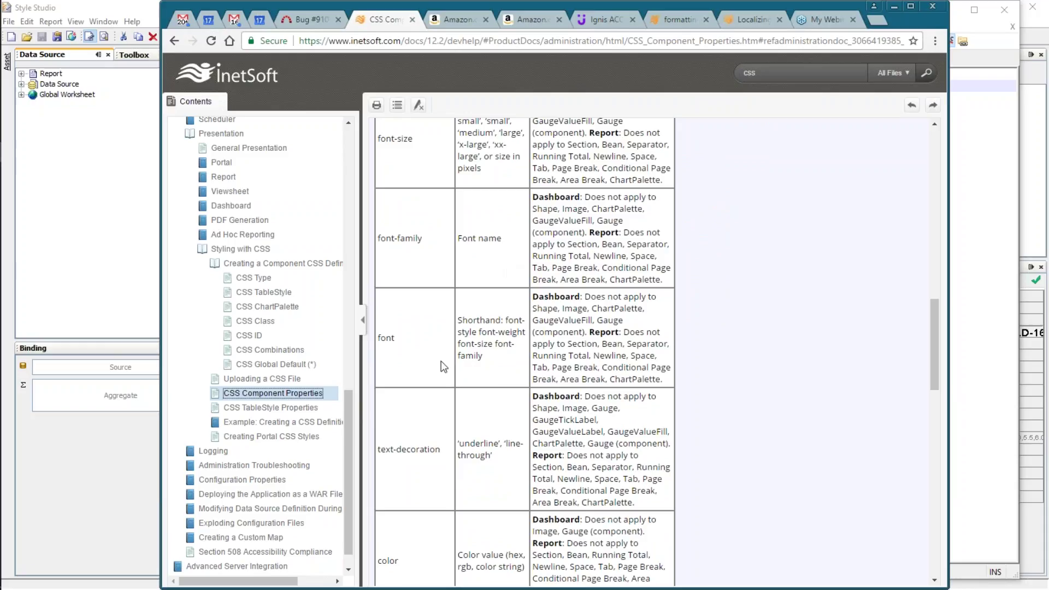
{"action": "scroll", "coordinate": [440, 311], "scroll_direction": "down", "scroll_amount": 5}
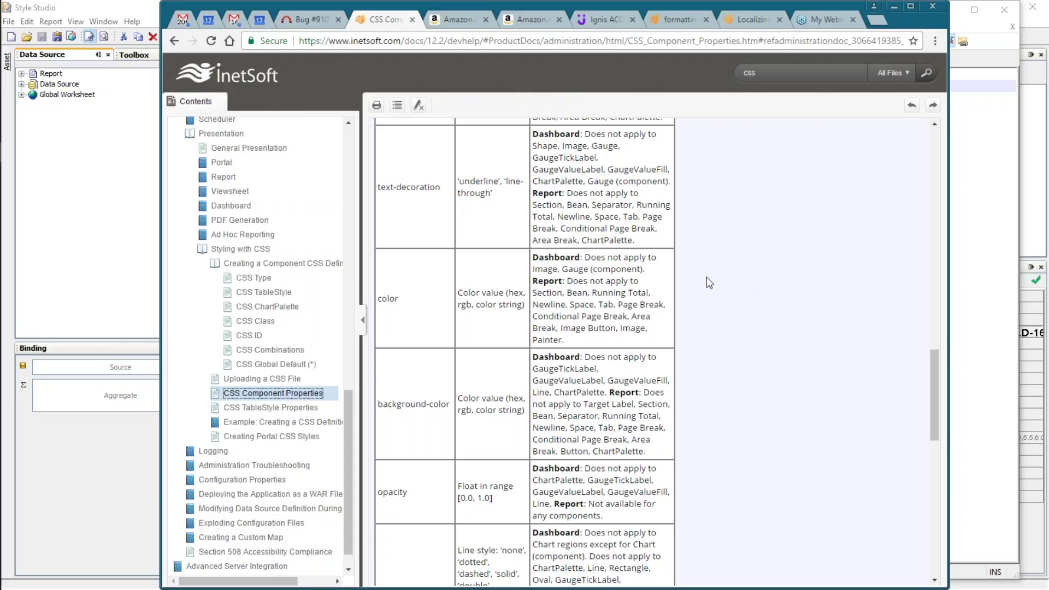
{"action": "scroll", "coordinate": [736, 281], "scroll_direction": "down", "scroll_amount": 15}
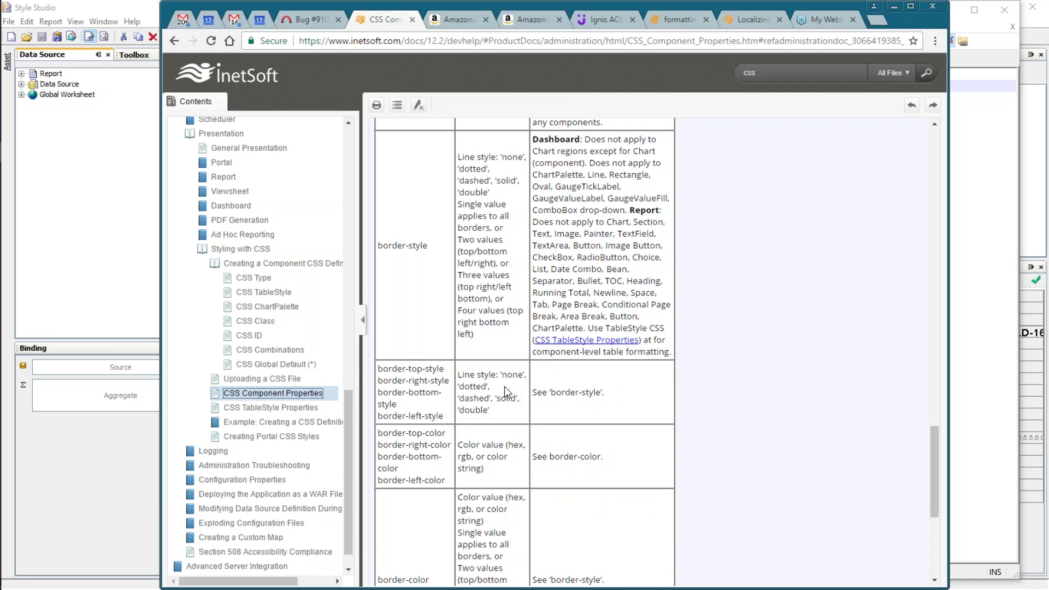
{"action": "scroll", "coordinate": [631, 382], "scroll_direction": "up", "scroll_amount": 10}
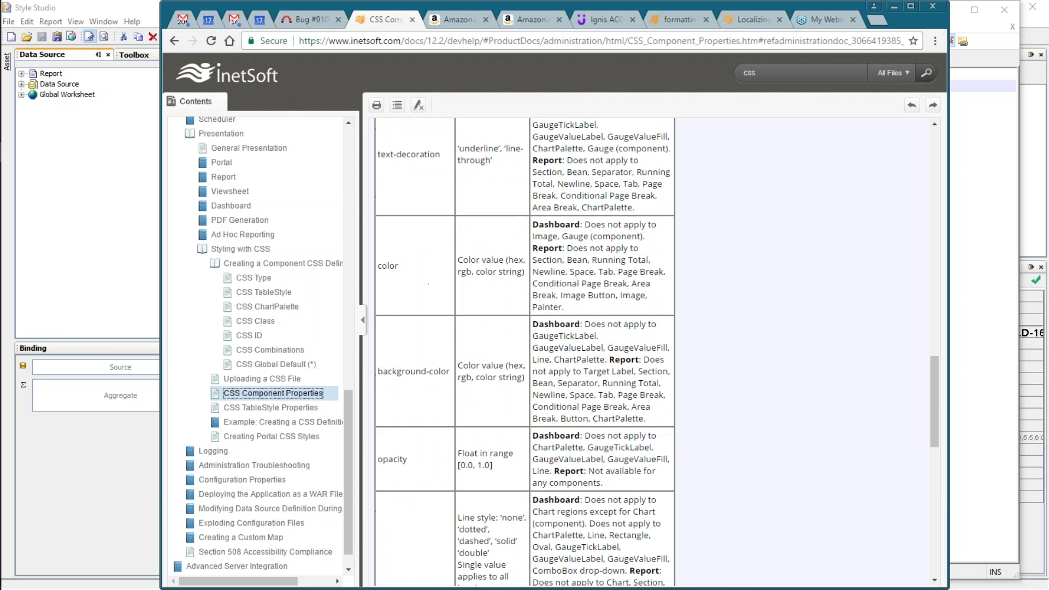
{"action": "scroll", "coordinate": [594, 357], "scroll_direction": "up", "scroll_amount": 5}
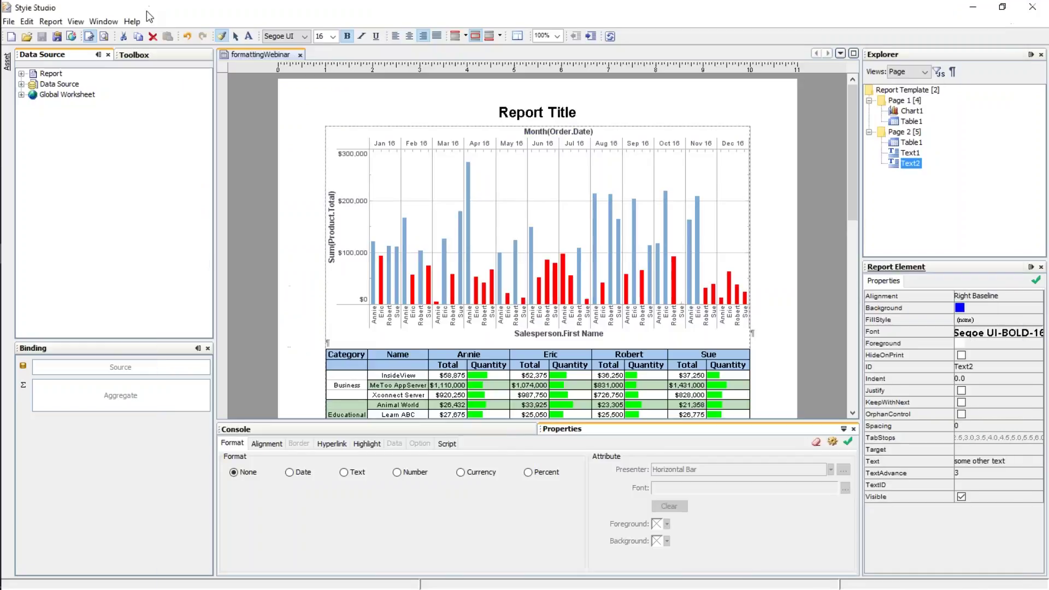
Step: Return through Style Studio to myStyle.css in Notepad++ and clear the text selection
{"action": "left_click", "coordinate": [149, 11]}
{"action": "mouse_move", "coordinate": [3, 120]}
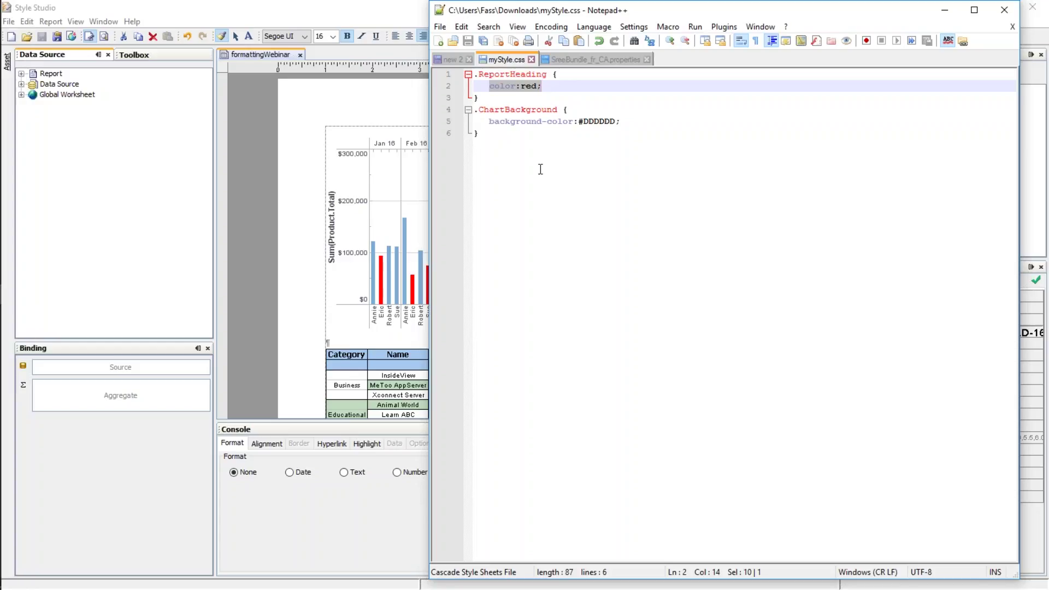
{"action": "left_click", "coordinate": [579, 177]}
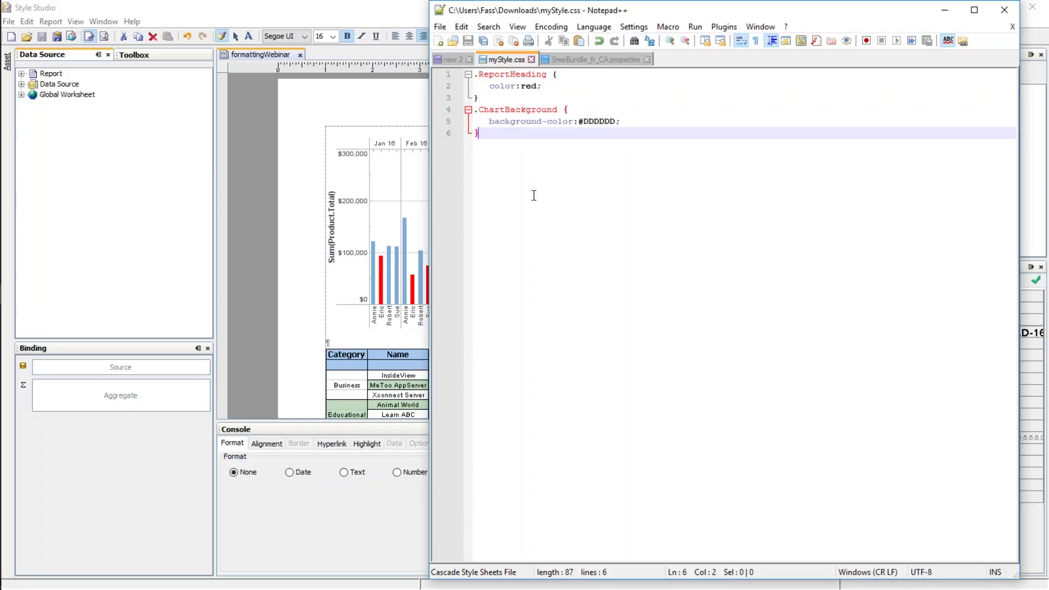
Step: Switch to Style Studio and check that the report's CSS location points to myStyle.css in the report properties, then close them unchanged
{"action": "left_click", "coordinate": [280, 12]}
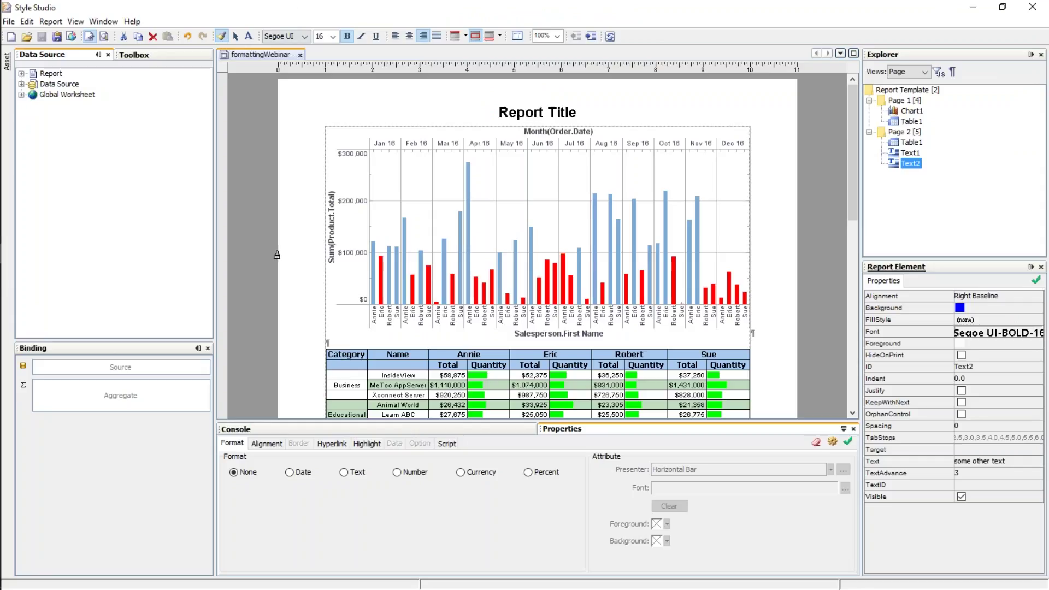
{"action": "left_click", "coordinate": [9, 21]}
{"action": "left_click", "coordinate": [9, 21]}
{"action": "left_click", "coordinate": [68, 202]}
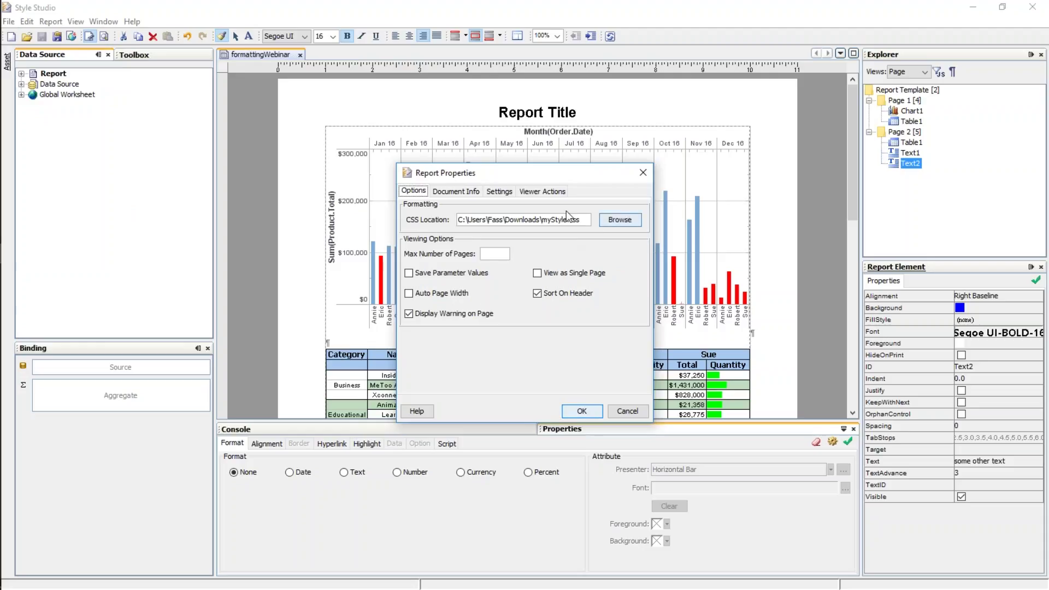
{"action": "left_click_drag", "start_coordinate": [542, 219], "coordinate": [581, 220]}
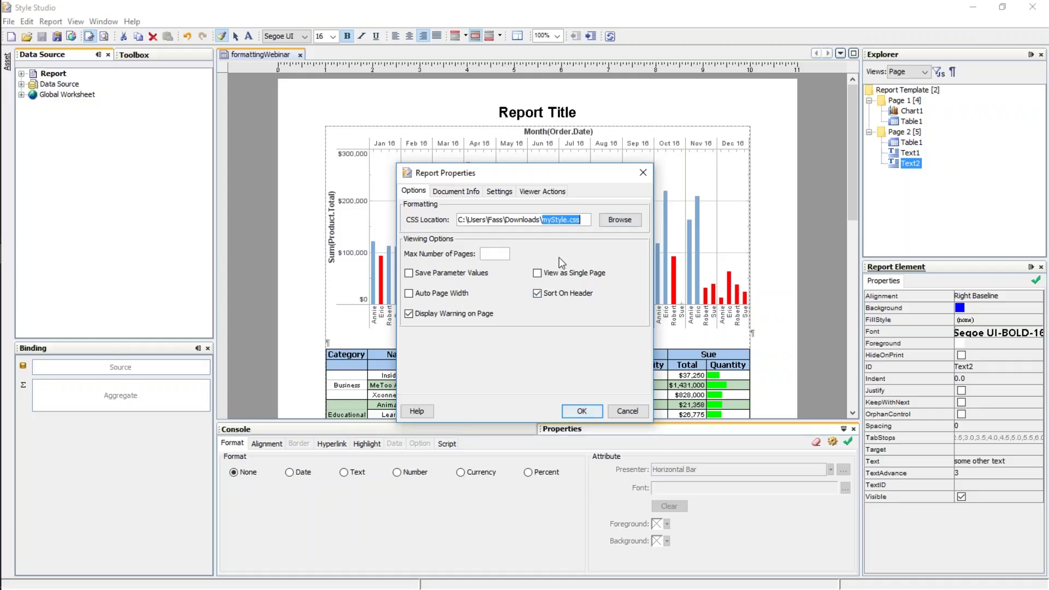
{"action": "left_click", "coordinate": [644, 172]}
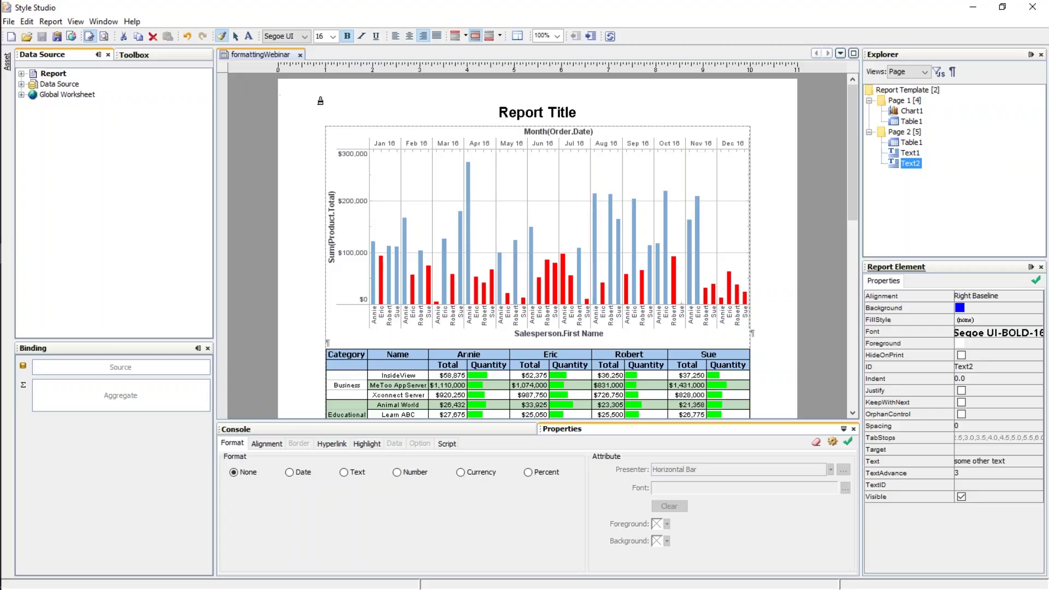
Step: Assign the CSS class ReportHeading to the Report Title text element, glancing at myStyle.css in Notepad++ for the class name
{"action": "left_click", "coordinate": [543, 112]}
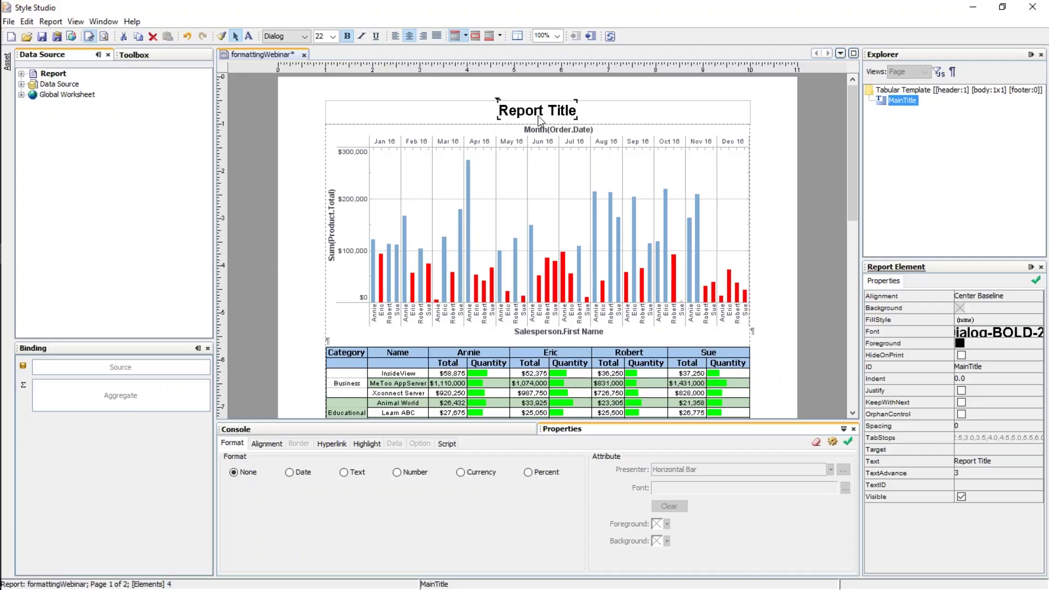
{"action": "left_click", "coordinate": [15, 293]}
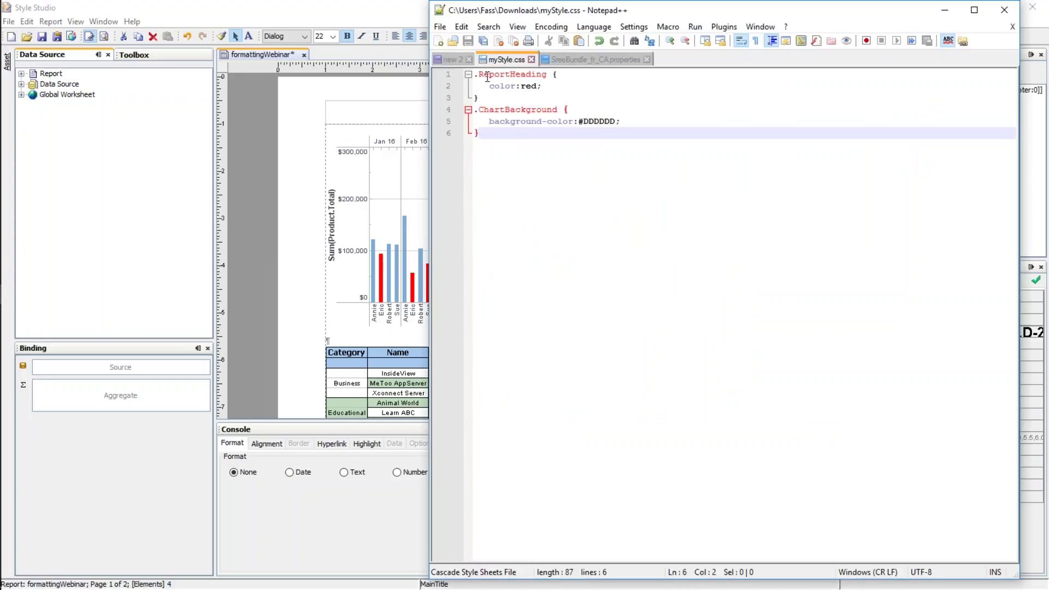
{"action": "left_click", "coordinate": [398, 13]}
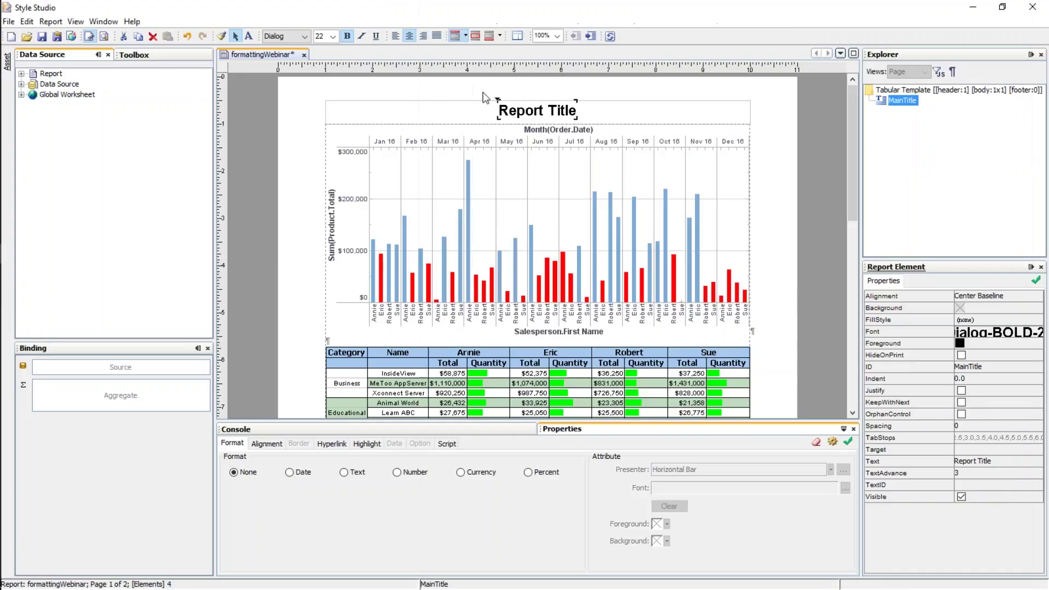
{"action": "right_click", "coordinate": [525, 113]}
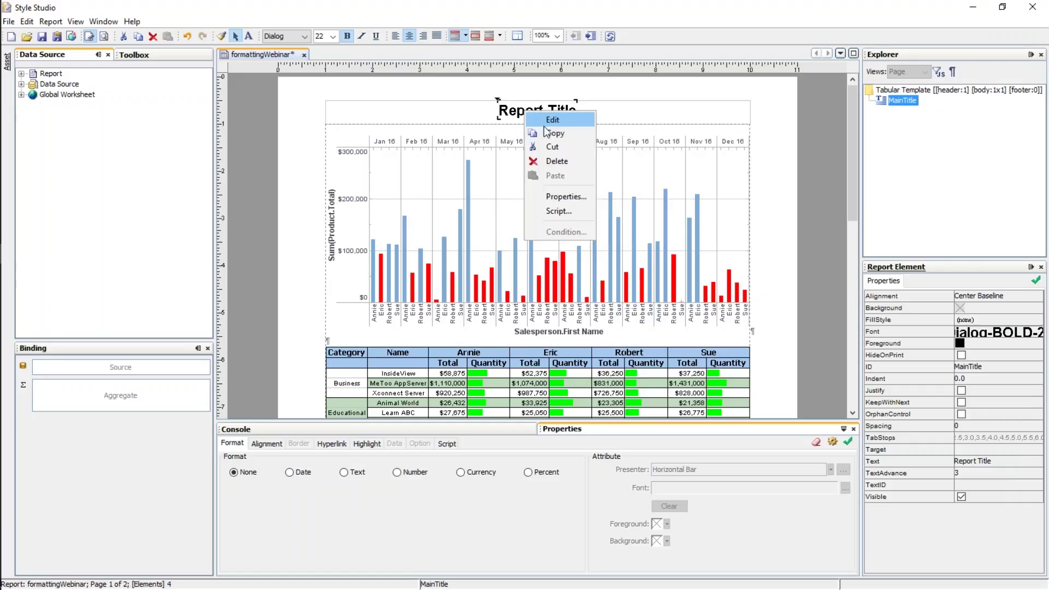
{"action": "left_click", "coordinate": [571, 197]}
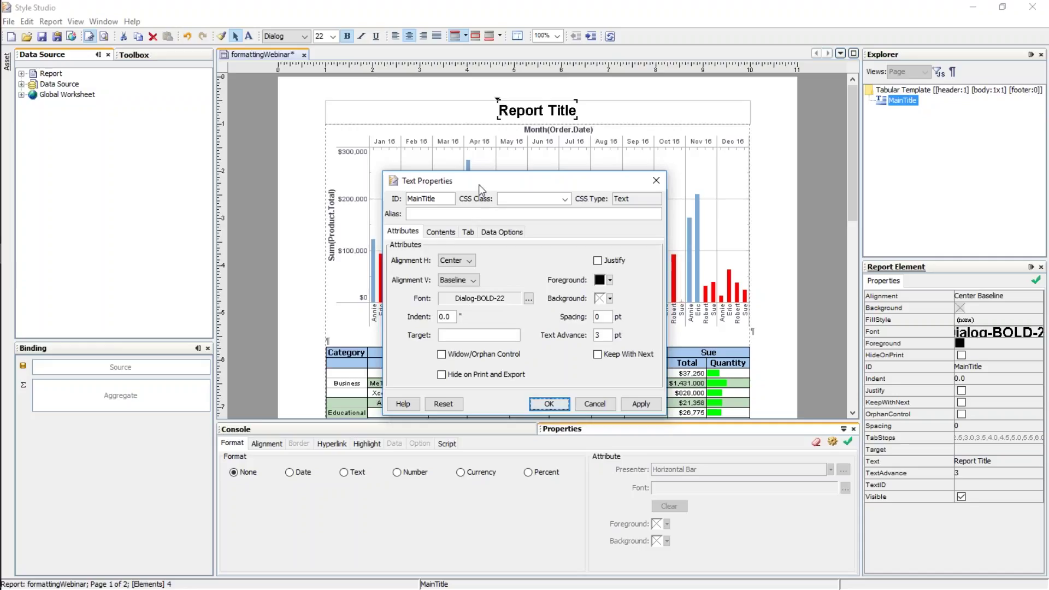
{"action": "left_click", "coordinate": [565, 199]}
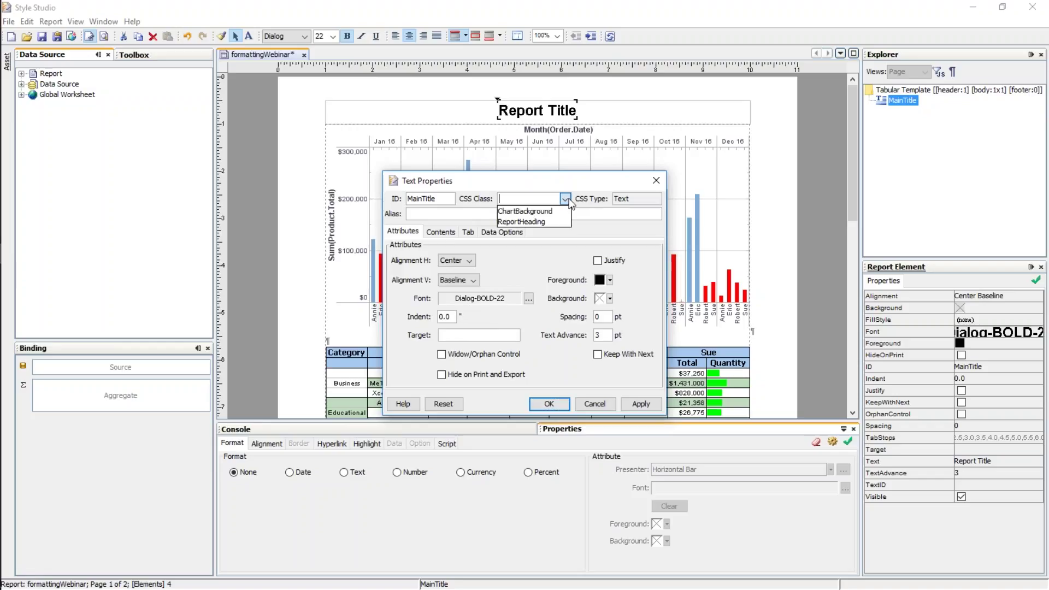
{"action": "left_click", "coordinate": [548, 222]}
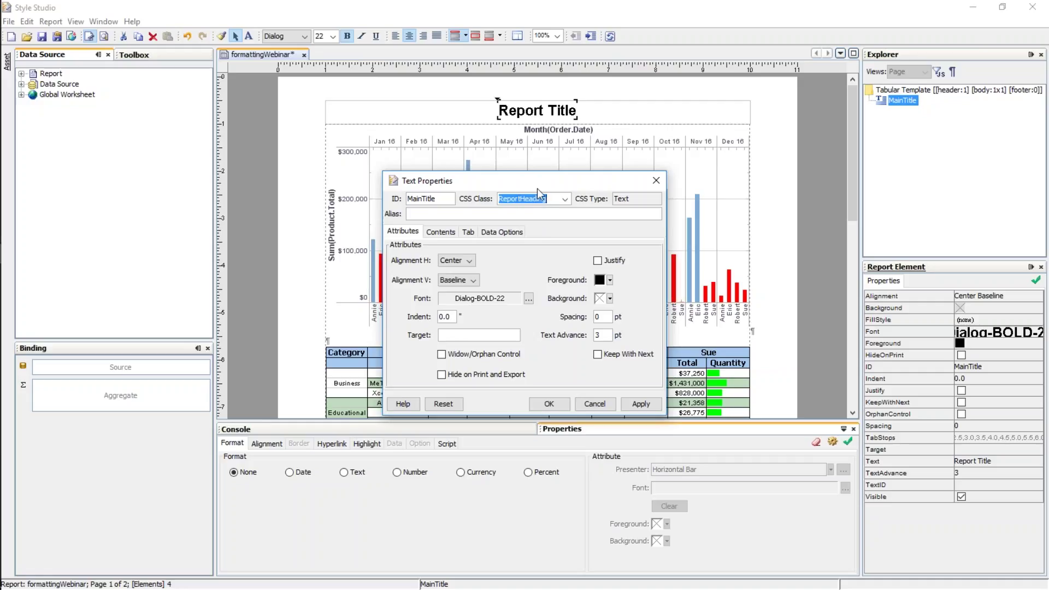
{"action": "left_click", "coordinate": [548, 403]}
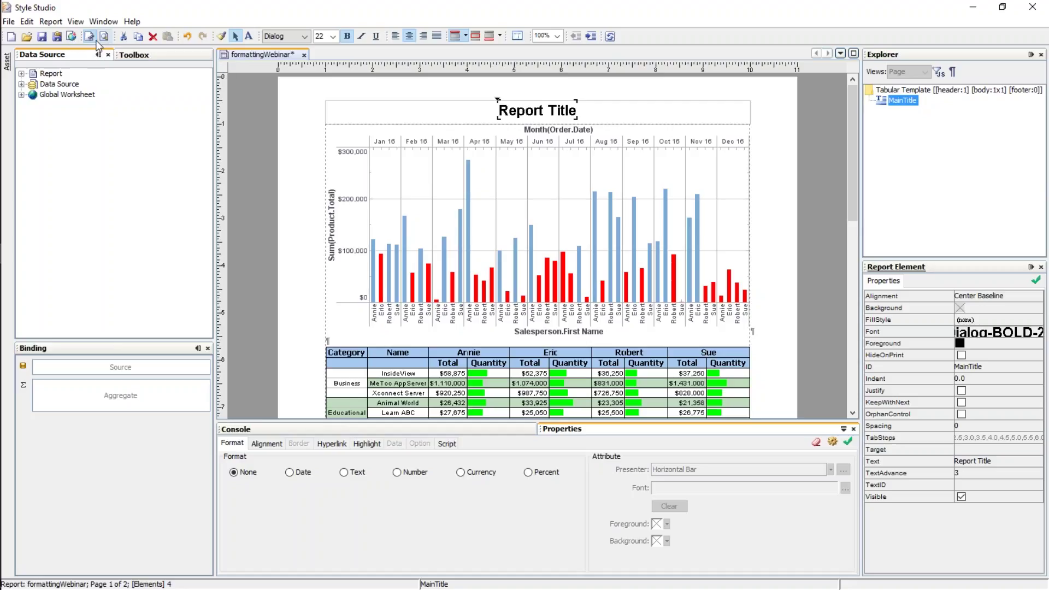
Step: Save the formattingWebinar report and preview it, then return to its design view
{"action": "left_click", "coordinate": [41, 36]}
{"action": "left_click", "coordinate": [104, 36]}
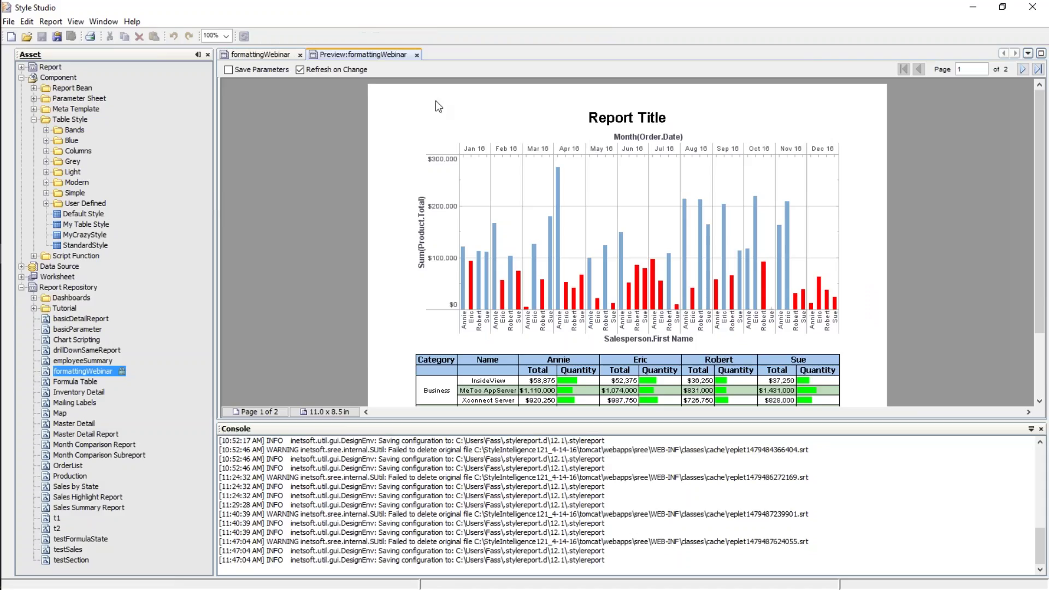
{"action": "left_click", "coordinate": [277, 56]}
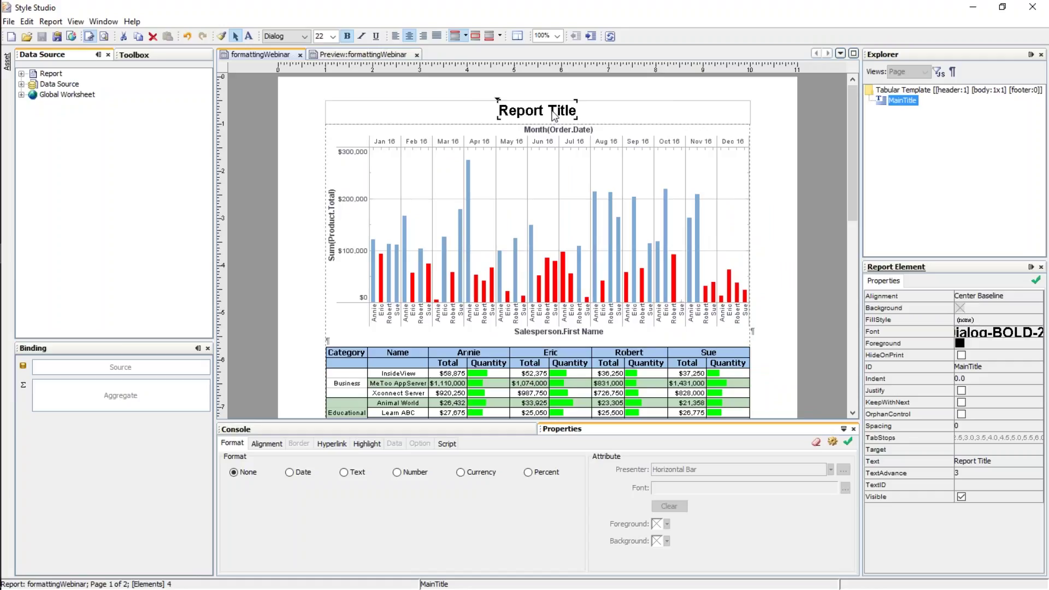
Step: Recheck the ReportHeading rule in myStyle.css in Notepad++, then return to Style Studio
{"action": "mouse_move", "coordinate": [2, 210]}
{"action": "left_click", "coordinate": [24, 152]}
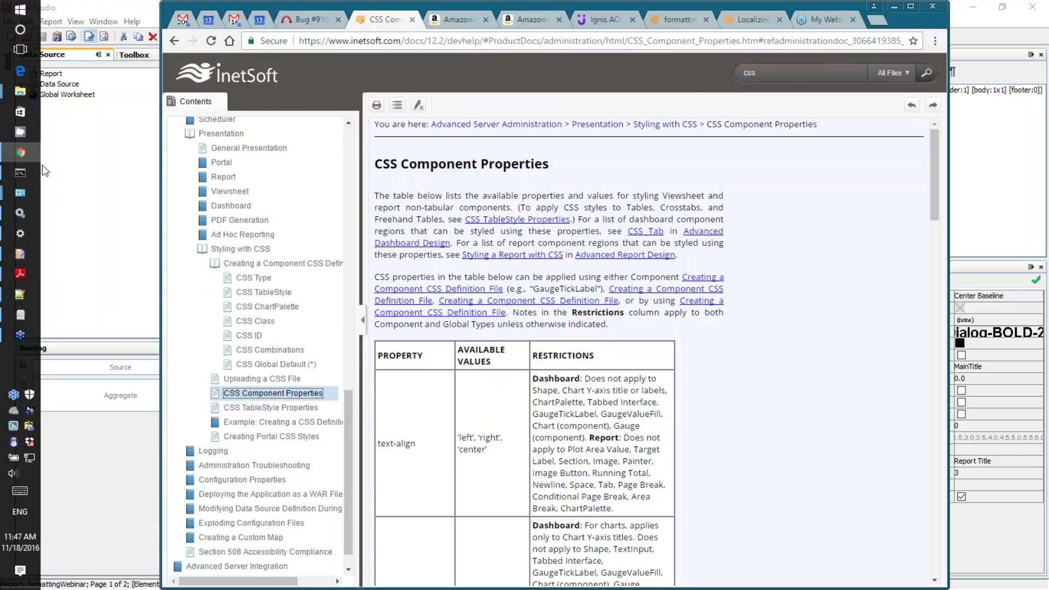
{"action": "left_click", "coordinate": [20, 294]}
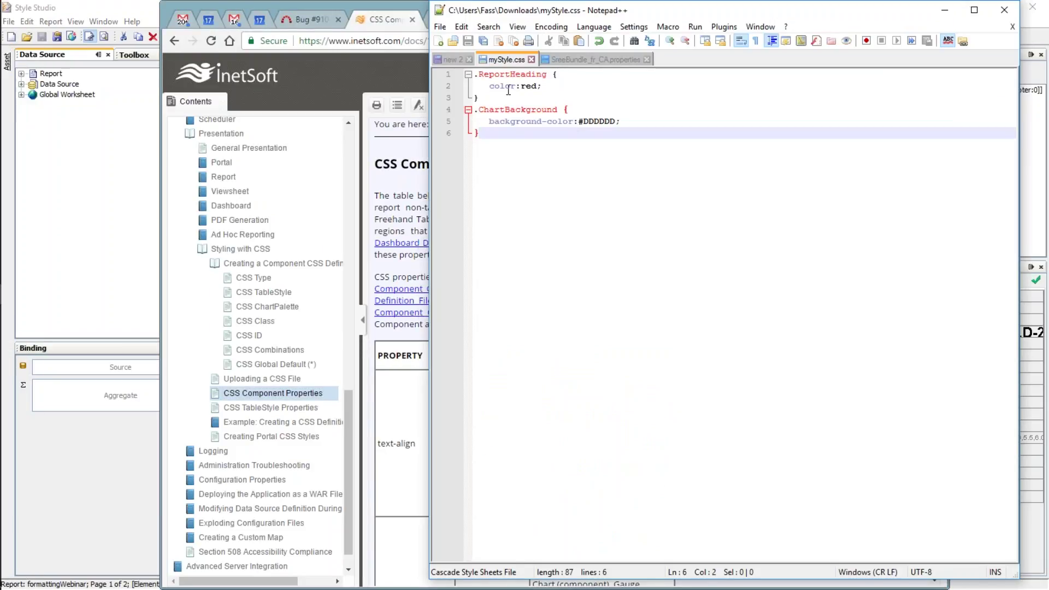
{"action": "left_click", "coordinate": [125, 9]}
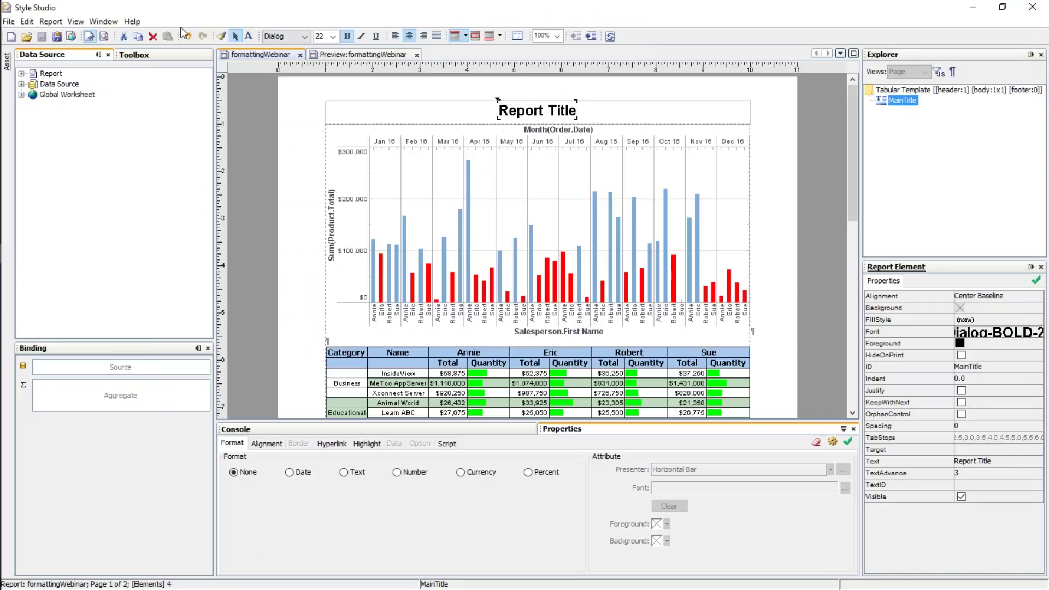
Step: Inspect the CSS class and foreground colour in the Report Title's text properties, leaving them unchanged
{"action": "right_click", "coordinate": [527, 113]}
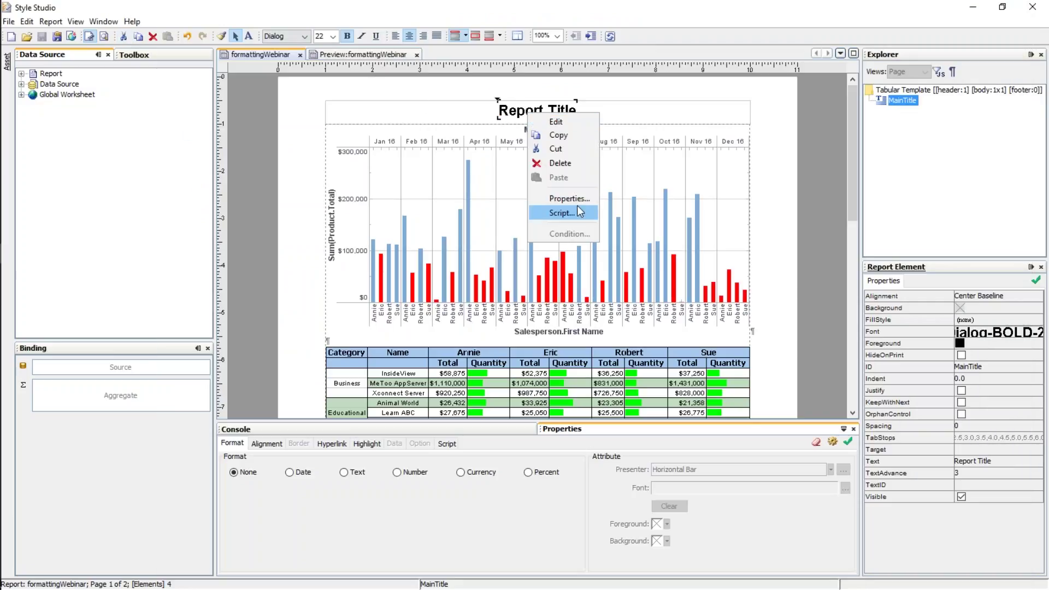
{"action": "left_click", "coordinate": [568, 212]}
{"action": "left_click", "coordinate": [510, 133]}
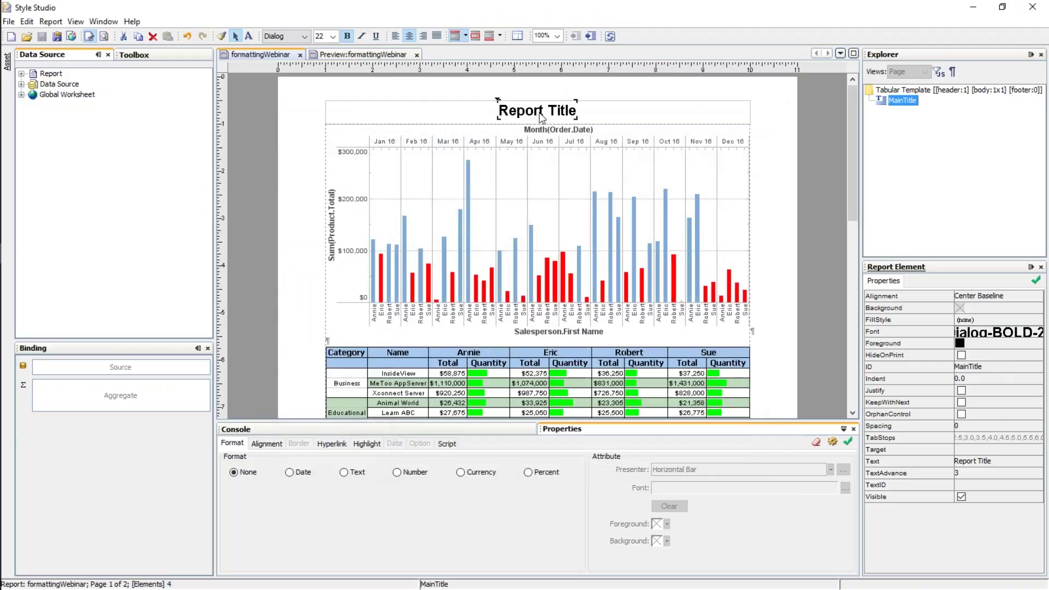
{"action": "right_click", "coordinate": [542, 114]}
{"action": "left_click", "coordinate": [576, 191]}
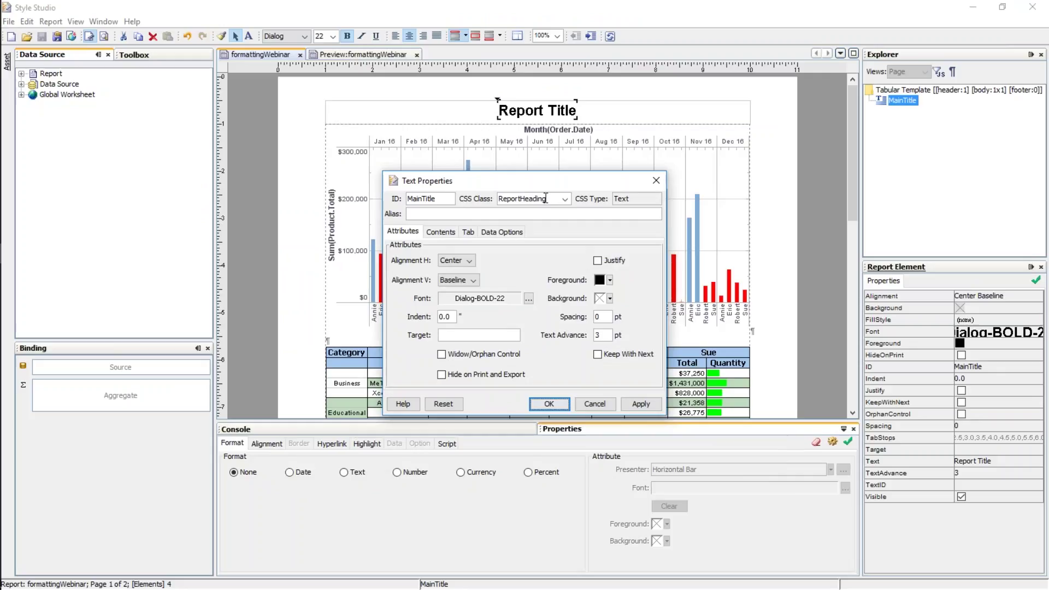
{"action": "left_click", "coordinate": [610, 280]}
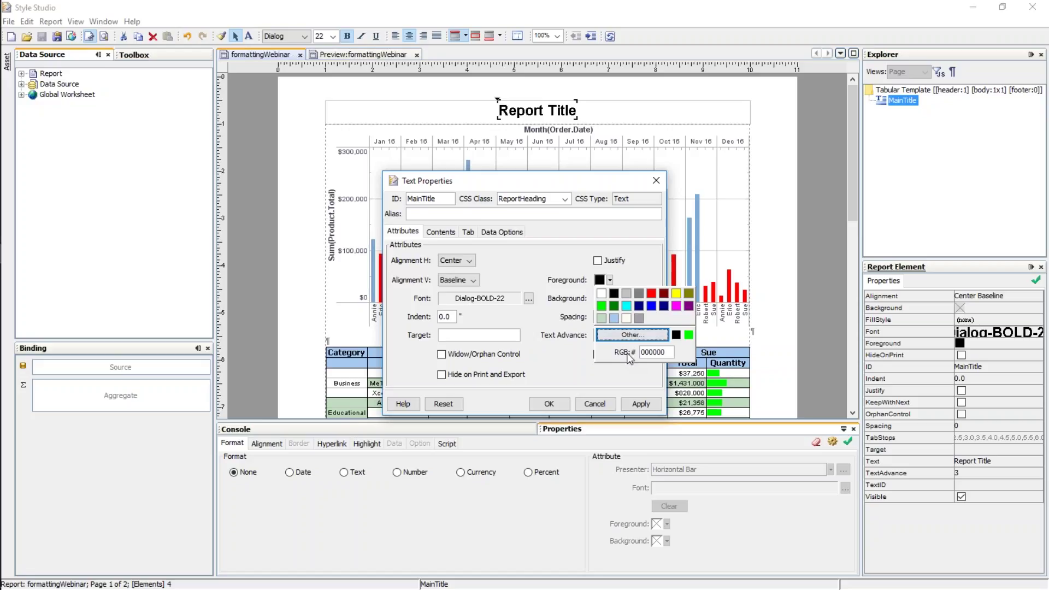
{"action": "left_click", "coordinate": [601, 410]}
{"action": "left_click", "coordinate": [601, 410]}
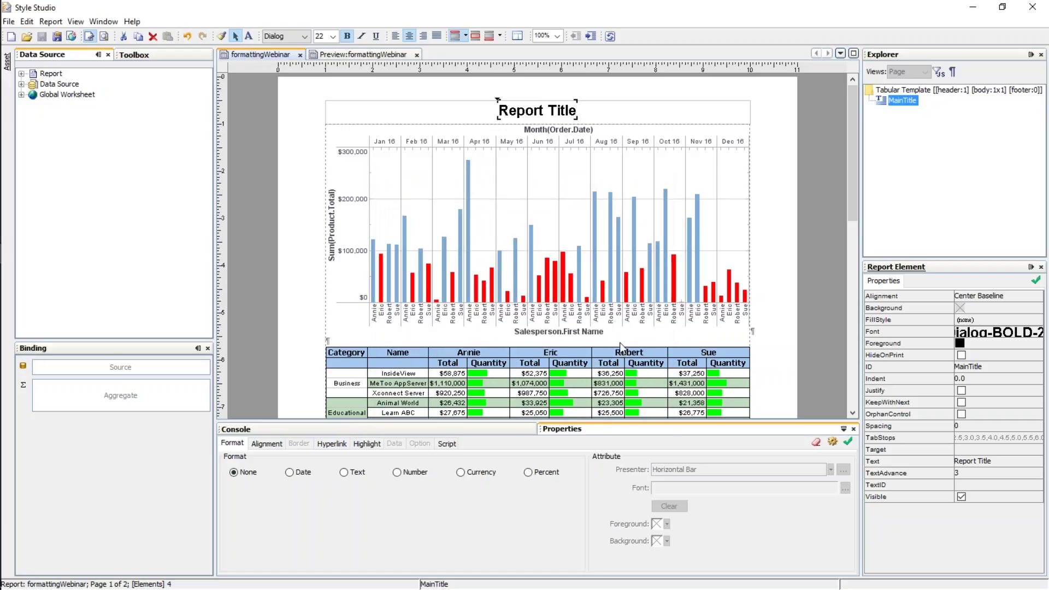
{"action": "right_click", "coordinate": [566, 116]}
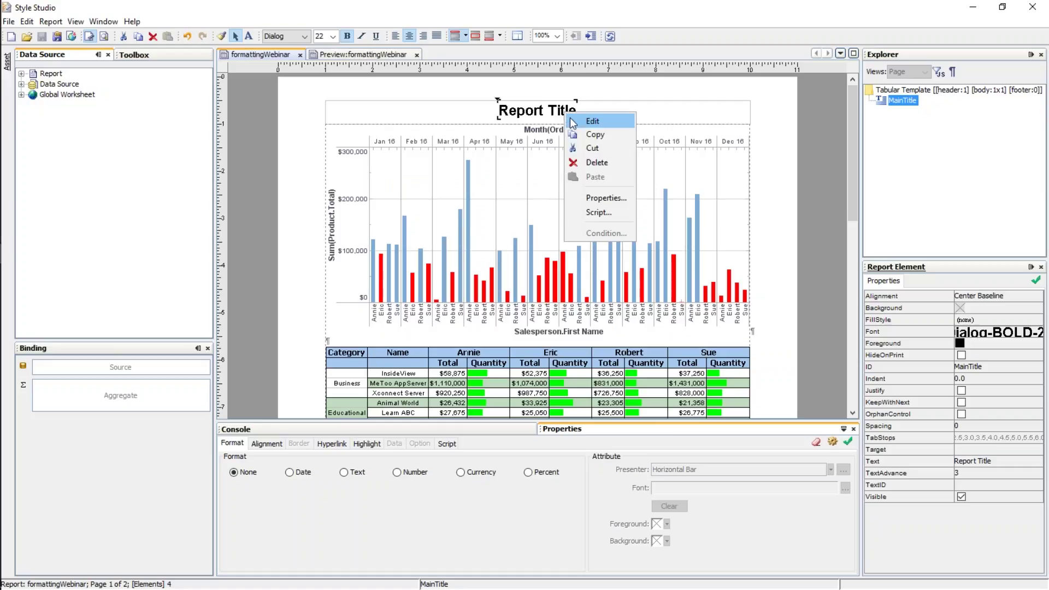
{"action": "right_click", "coordinate": [528, 116]}
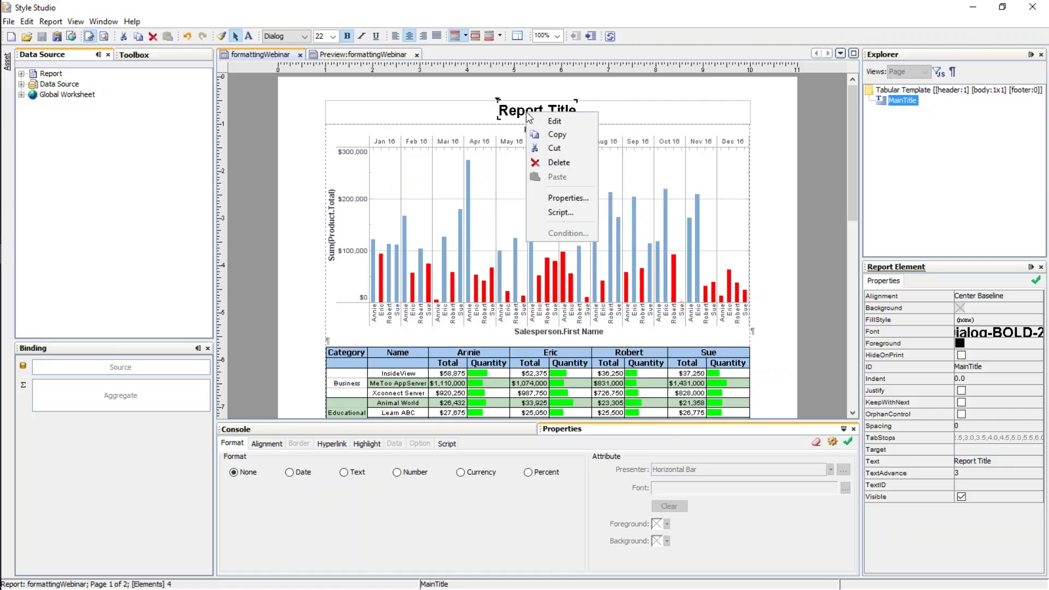
{"action": "left_click", "coordinate": [299, 134]}
Step: Switch to Chrome and run the formattingWebinar report from the InetSoft portal's repository to check its title styling
{"action": "mouse_move", "coordinate": [2, 185]}
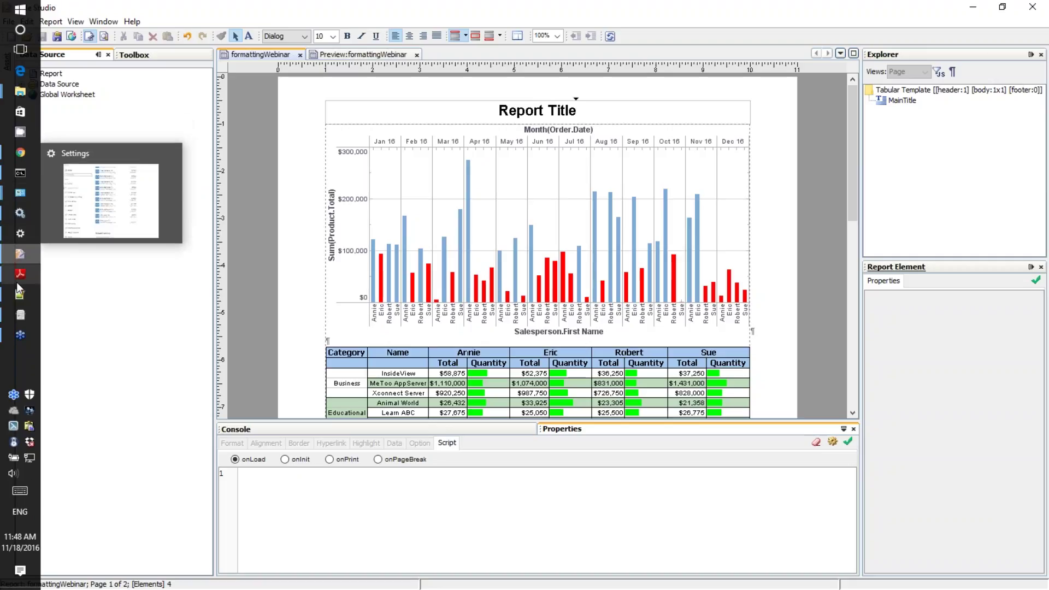
{"action": "mouse_move", "coordinate": [20, 254]}
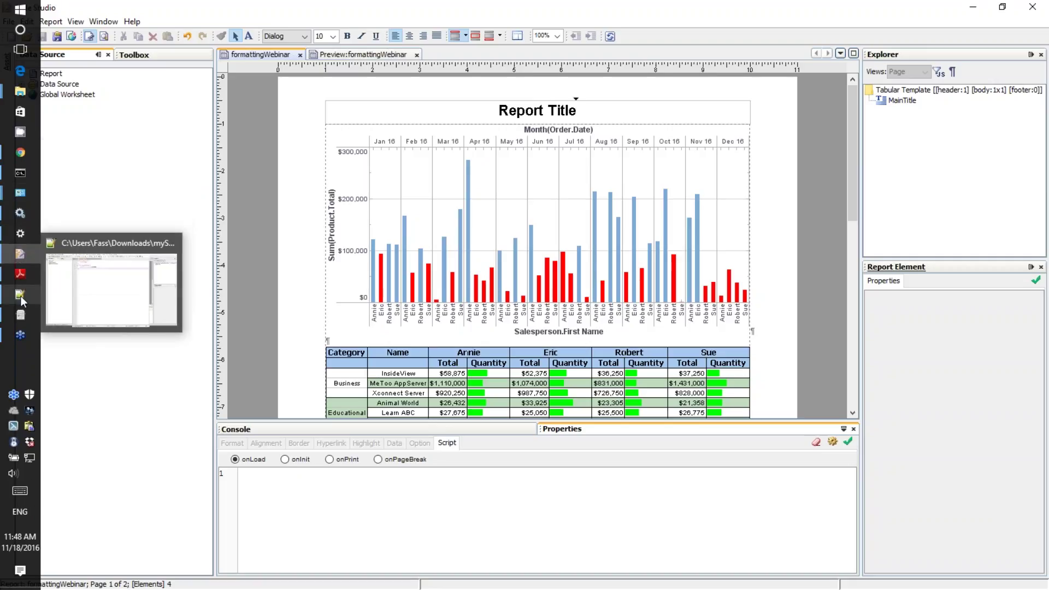
{"action": "left_click", "coordinate": [20, 153]}
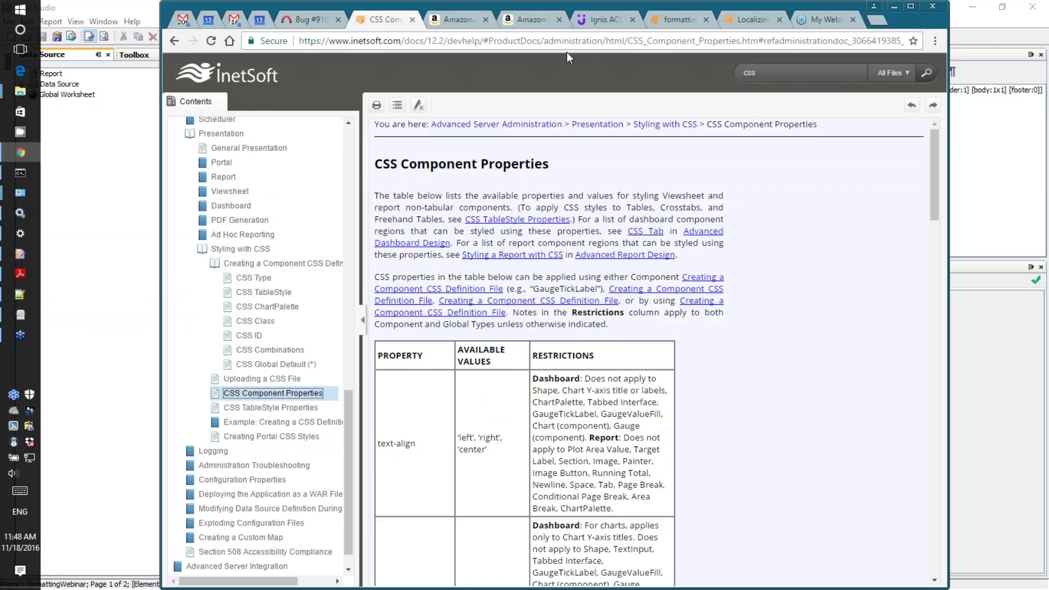
{"action": "left_click", "coordinate": [749, 21]}
{"action": "left_click", "coordinate": [697, 21]}
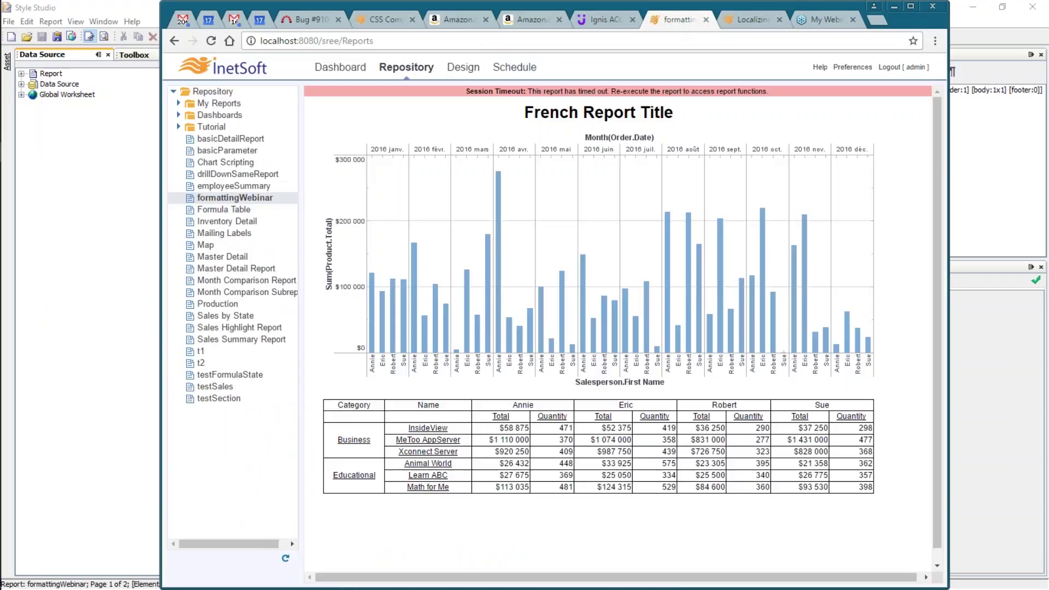
{"action": "left_click", "coordinate": [406, 67]}
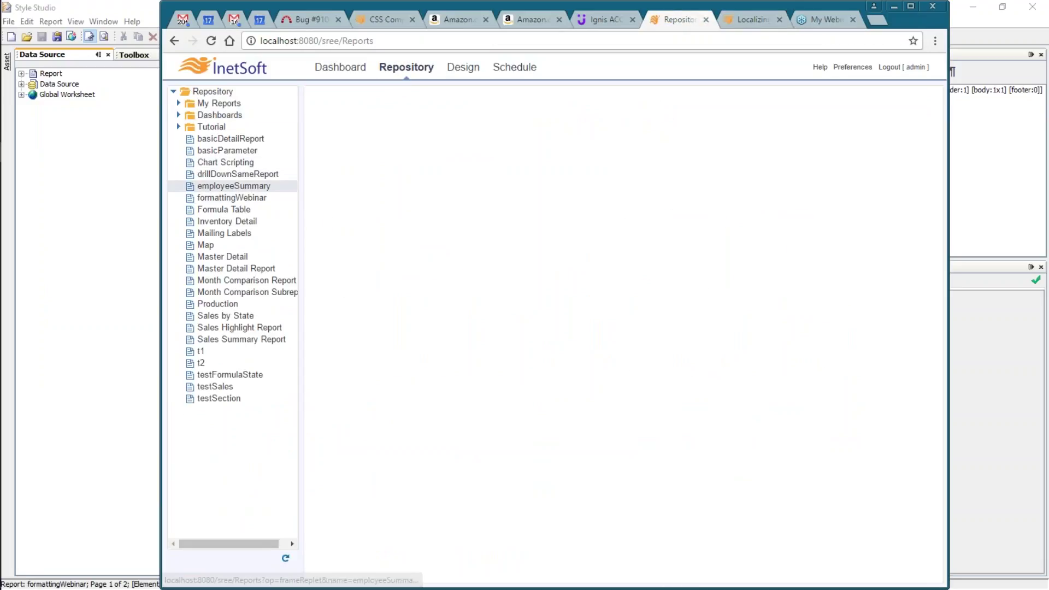
{"action": "left_click", "coordinate": [225, 198]}
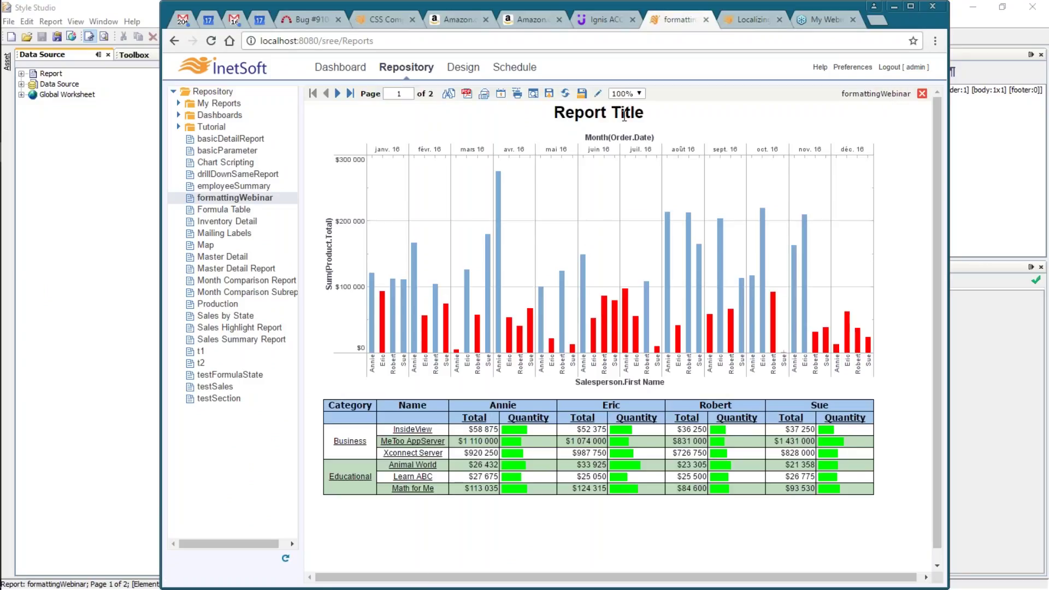
Step: Return to Style Studio, insert a text element after the Report Title in the header, and try to enter another report title in it
{"action": "left_click", "coordinate": [126, 12]}
{"action": "left_click", "coordinate": [556, 114]}
{"action": "left_click", "coordinate": [590, 112]}
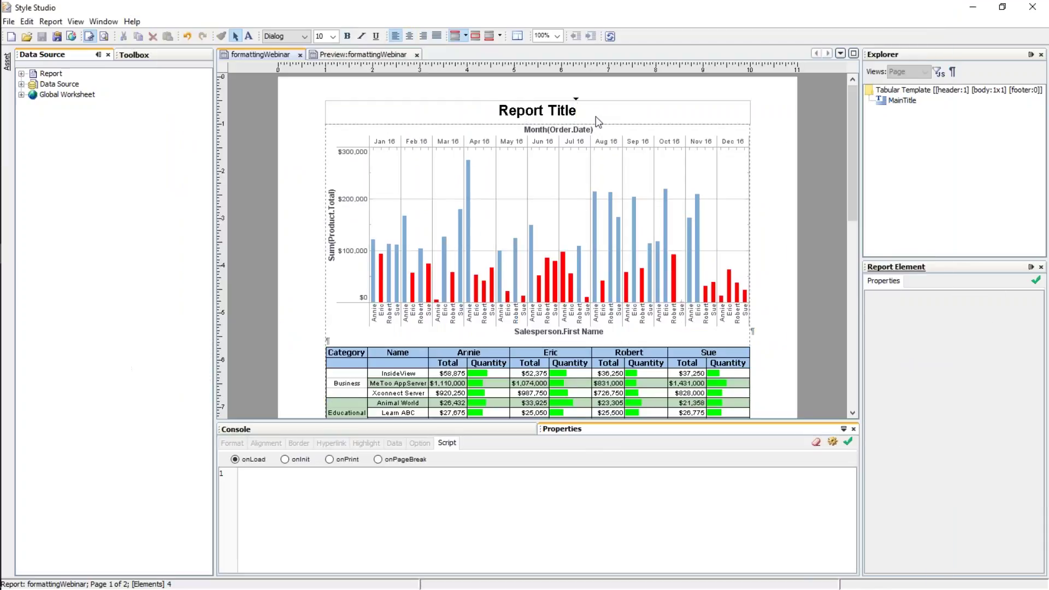
{"action": "left_click", "coordinate": [136, 56]}
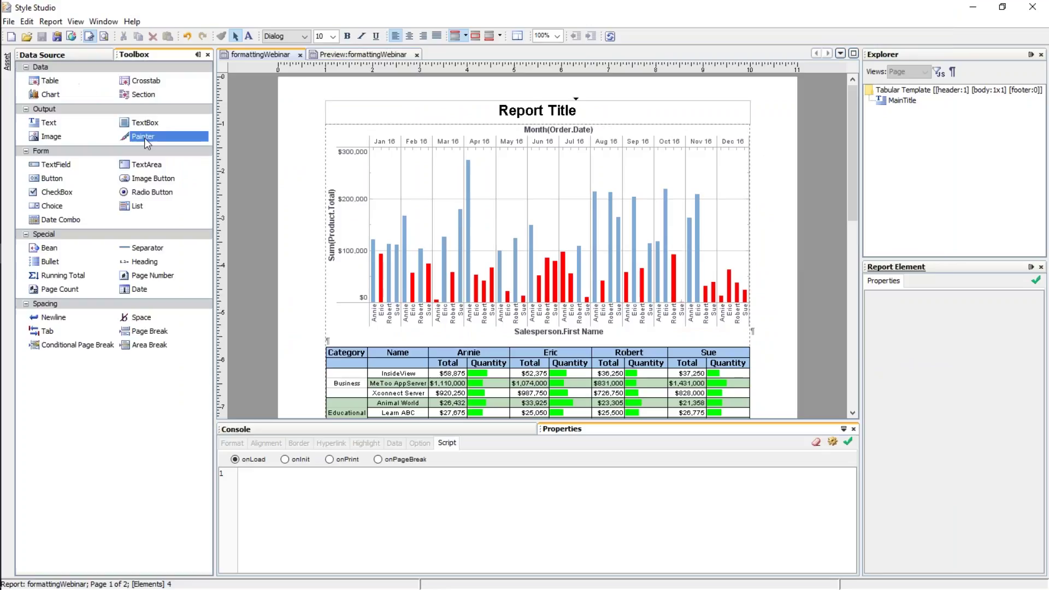
{"action": "double_click", "coordinate": [52, 121]}
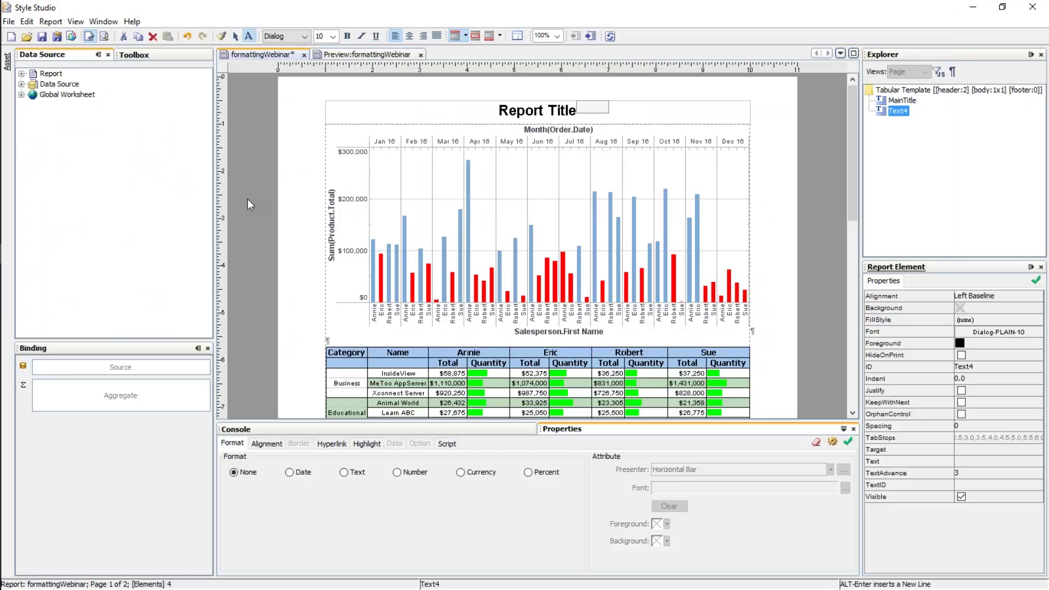
{"action": "type", "text": "OtherReportTotl"}
{"action": "key", "text": "BackSpace"}
{"action": "key", "text": "BackSpace"}
{"action": "key", "text": "BackSpace"}
{"action": "key", "text": "Escape"}
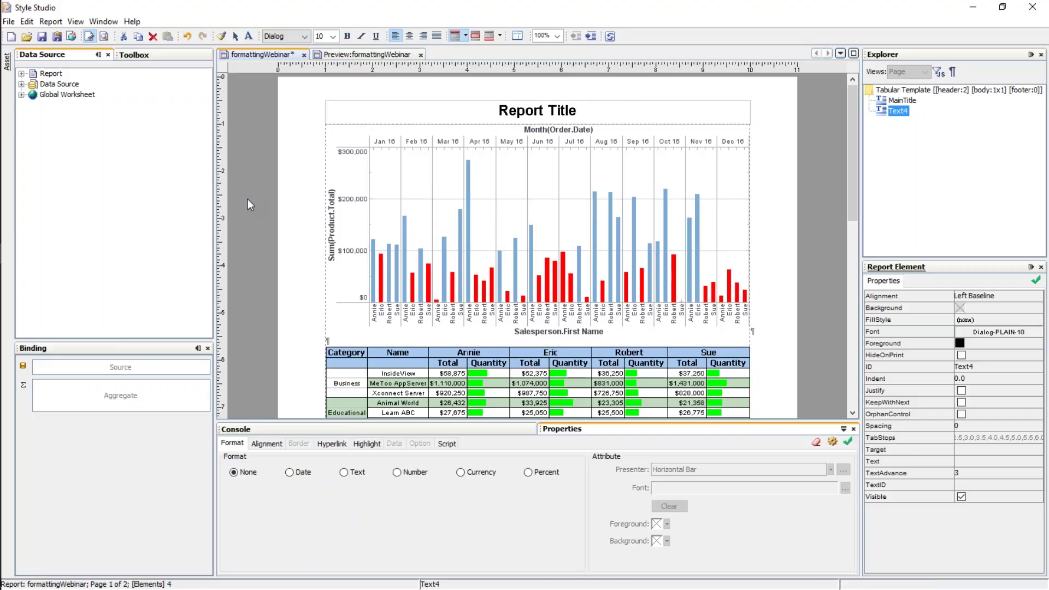
{"action": "left_click", "coordinate": [602, 121]}
{"action": "scroll", "coordinate": [579, 197], "scroll_direction": "down", "scroll_amount": 10}
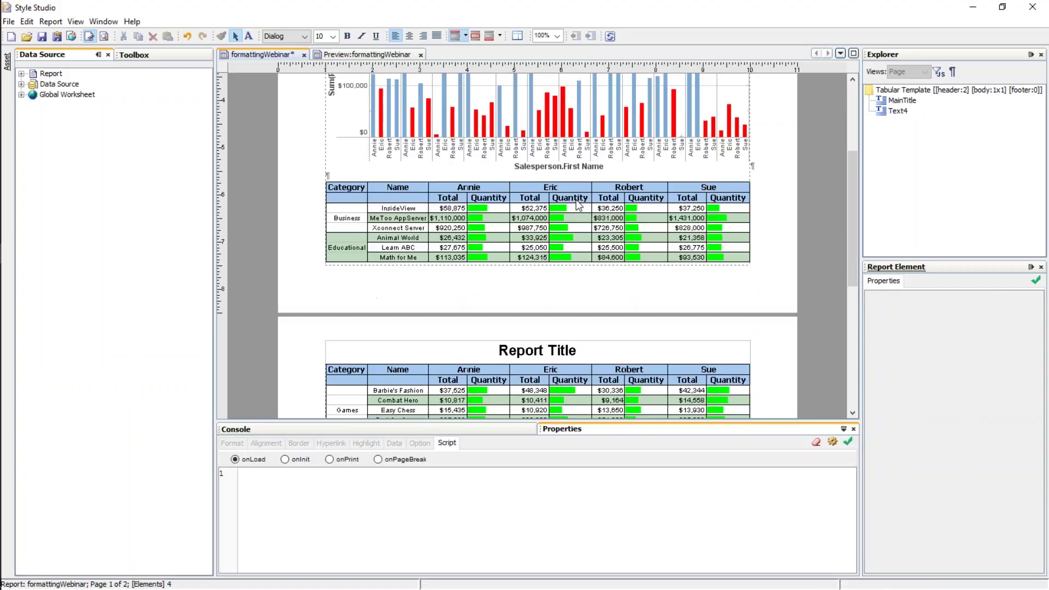
Step: Try to insert another text element reading "Text" after the Report Title in the page header
{"action": "scroll", "coordinate": [583, 195], "scroll_direction": "up", "scroll_amount": 10}
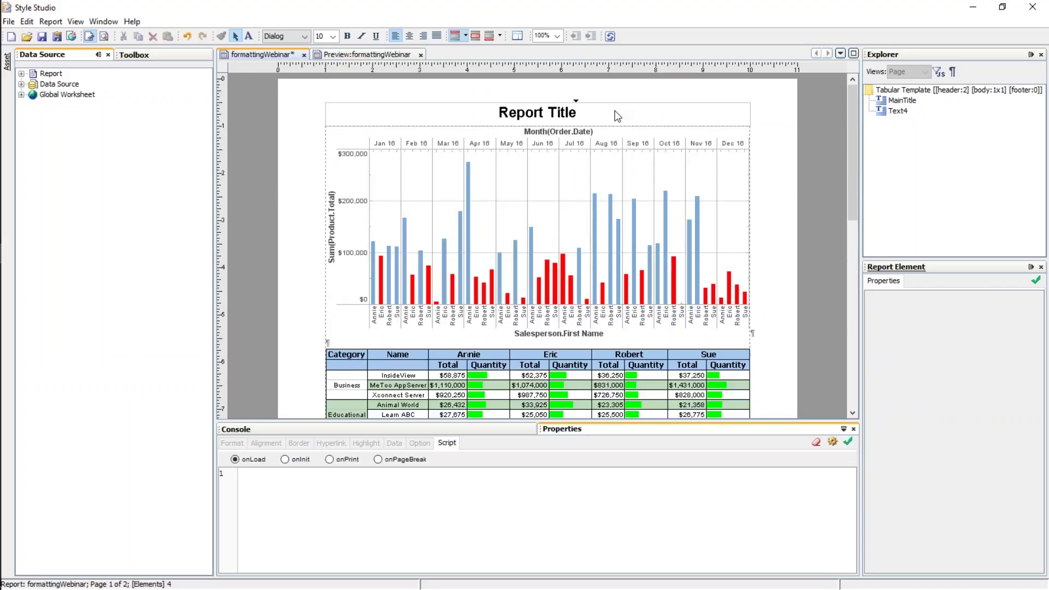
{"action": "left_click", "coordinate": [134, 55]}
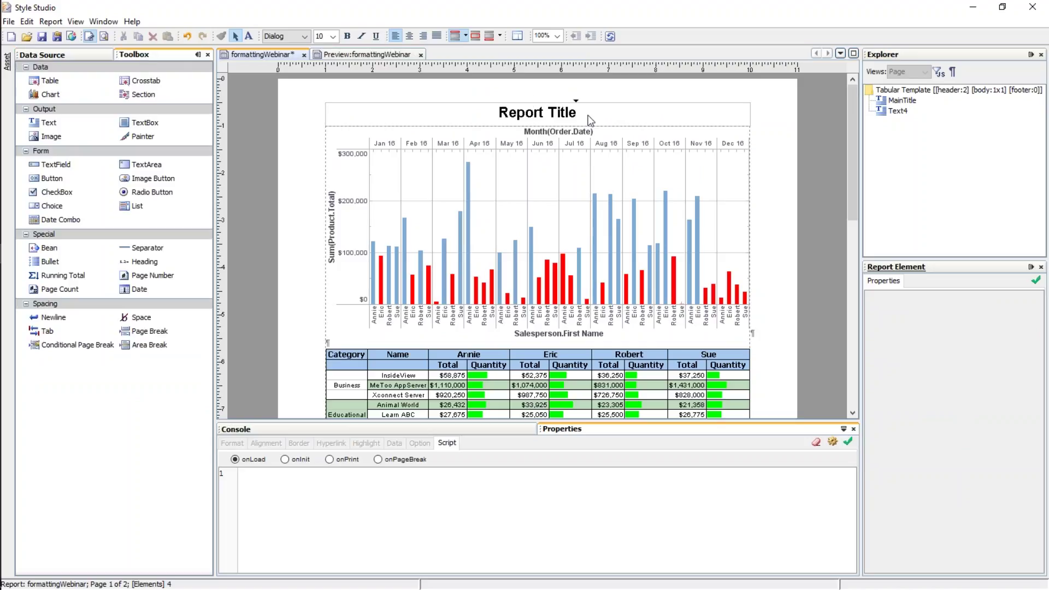
{"action": "left_click", "coordinate": [49, 123]}
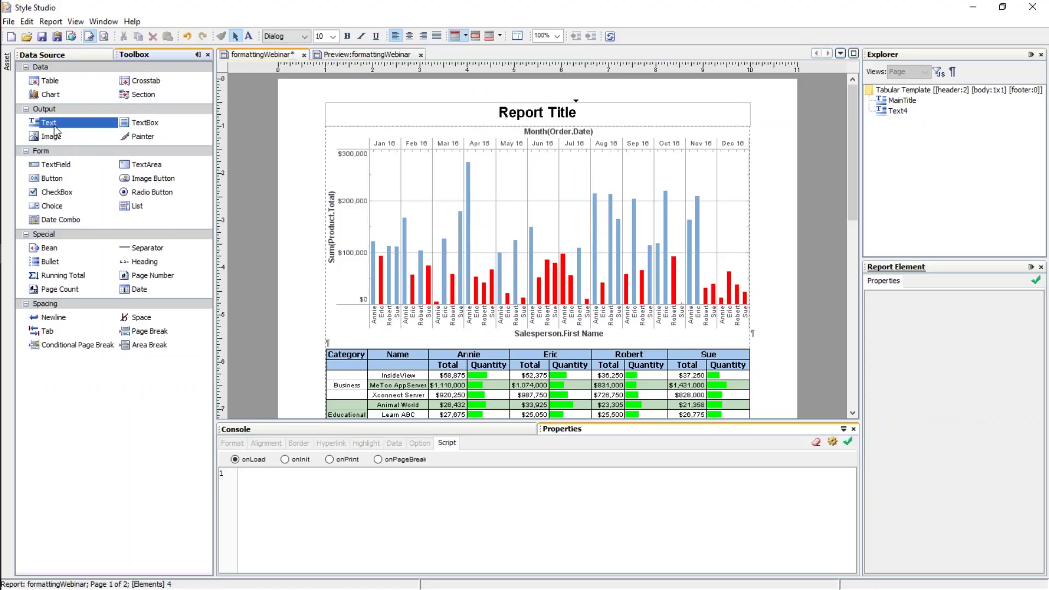
{"action": "type", "text": "Text"}
{"action": "key", "text": "Return"}
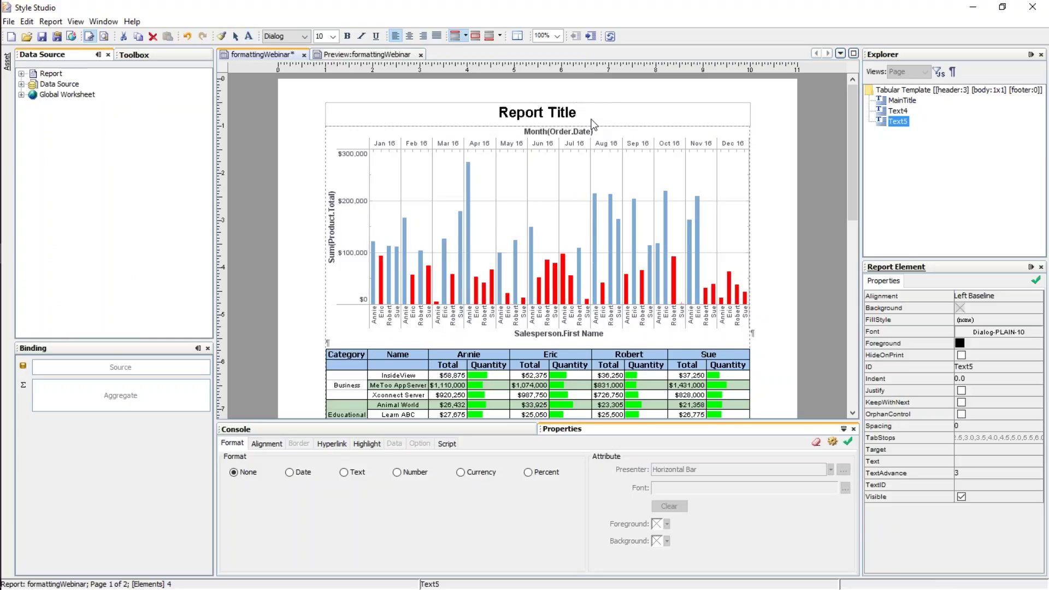
{"action": "left_click", "coordinate": [593, 125]}
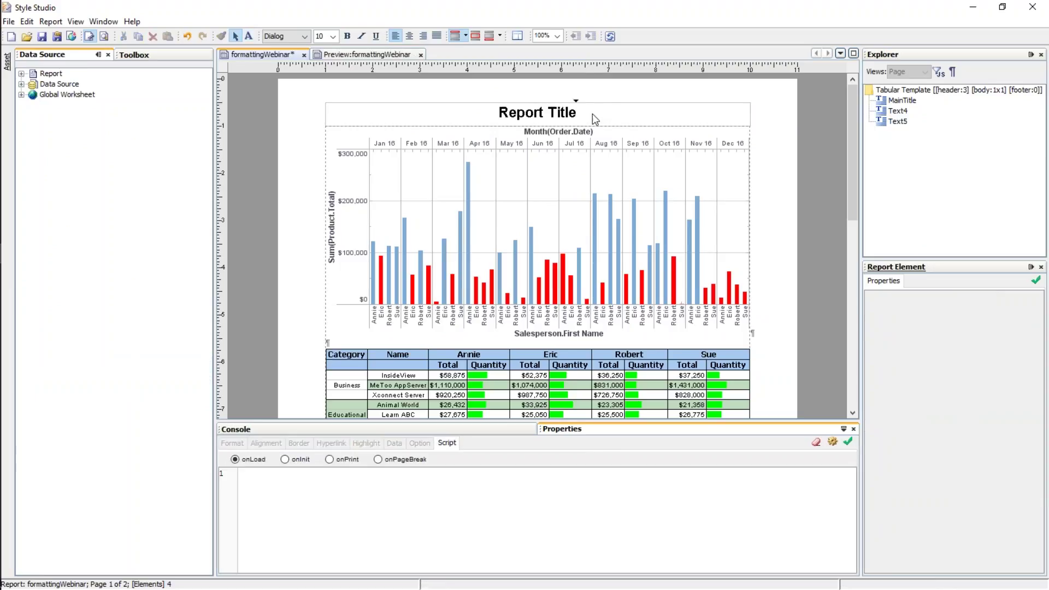
Step: Delete the original Report Title and the extra "Text" element from the header, keeping OtherReportTitle
{"action": "left_click", "coordinate": [543, 114]}
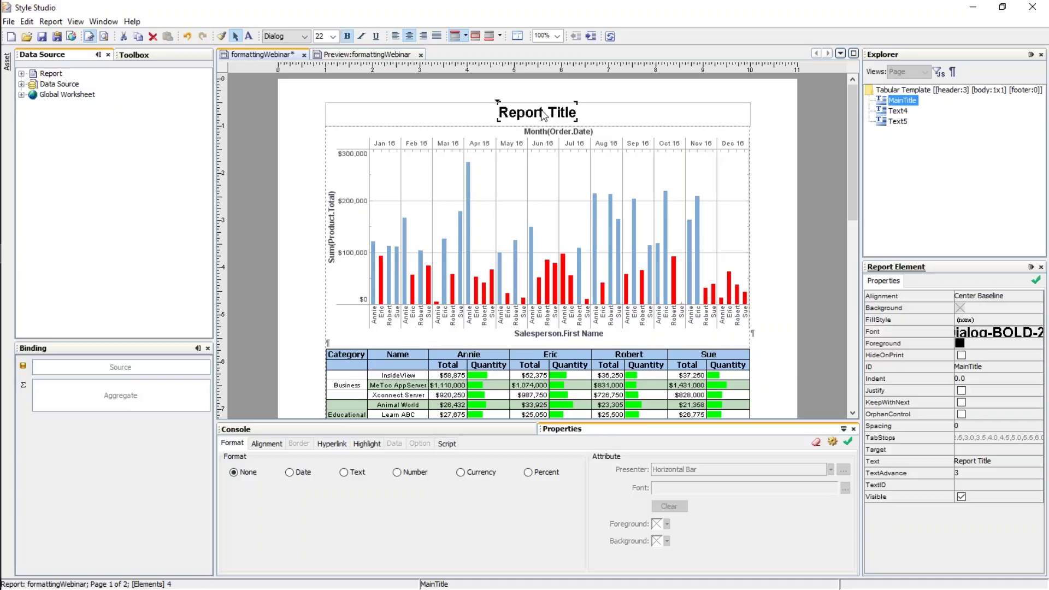
{"action": "key", "text": "Delete"}
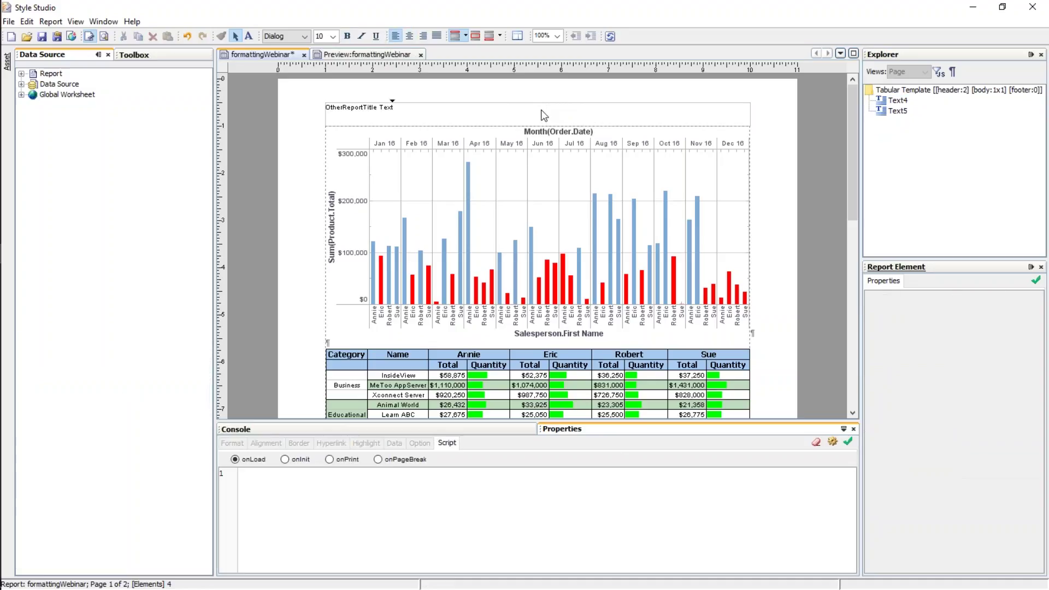
{"action": "left_click", "coordinate": [367, 113]}
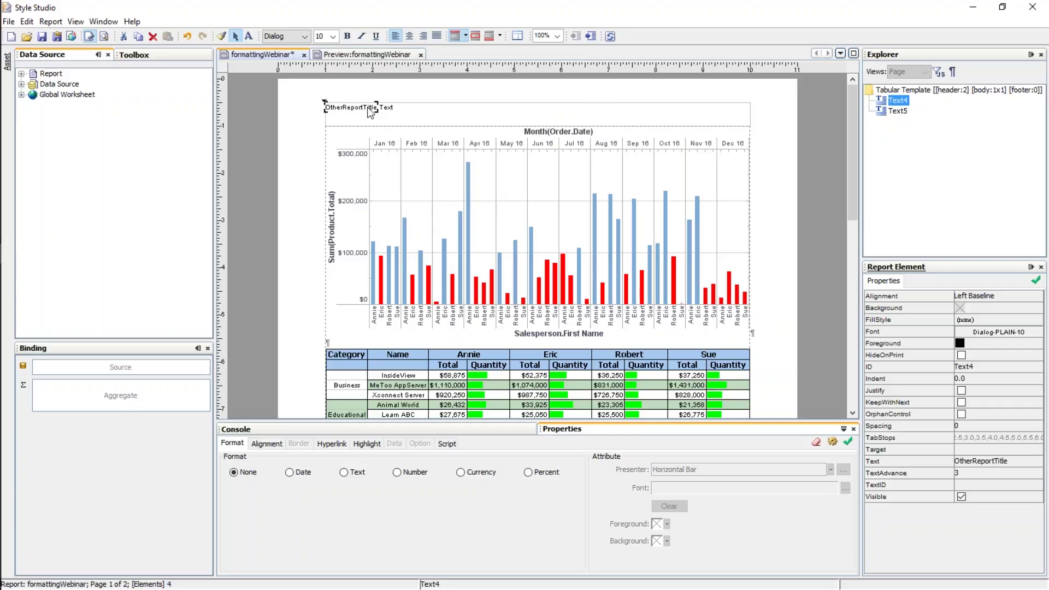
{"action": "left_click", "coordinate": [386, 107]}
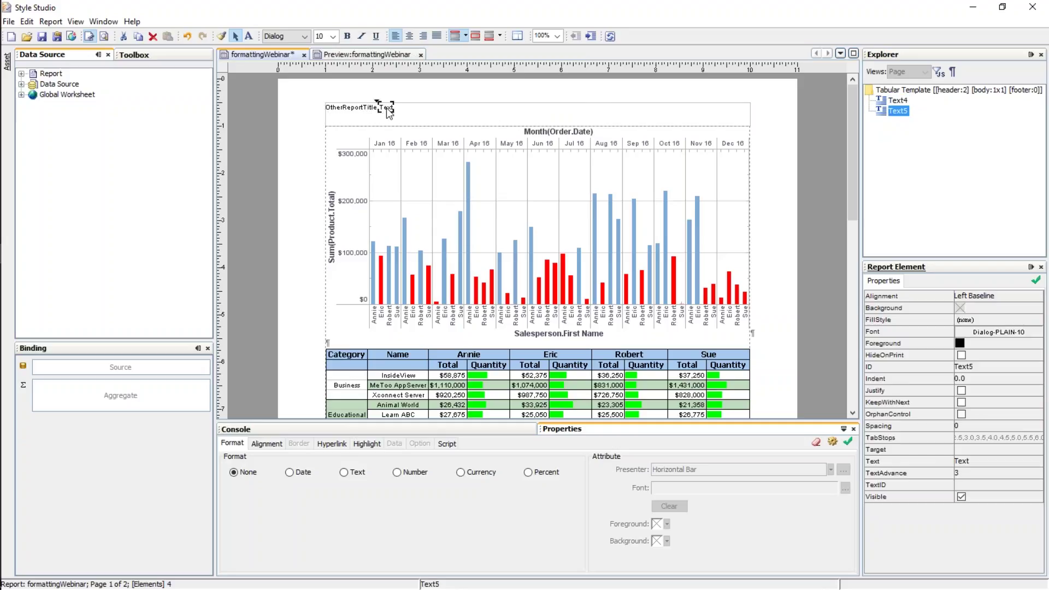
{"action": "key", "text": "Delete"}
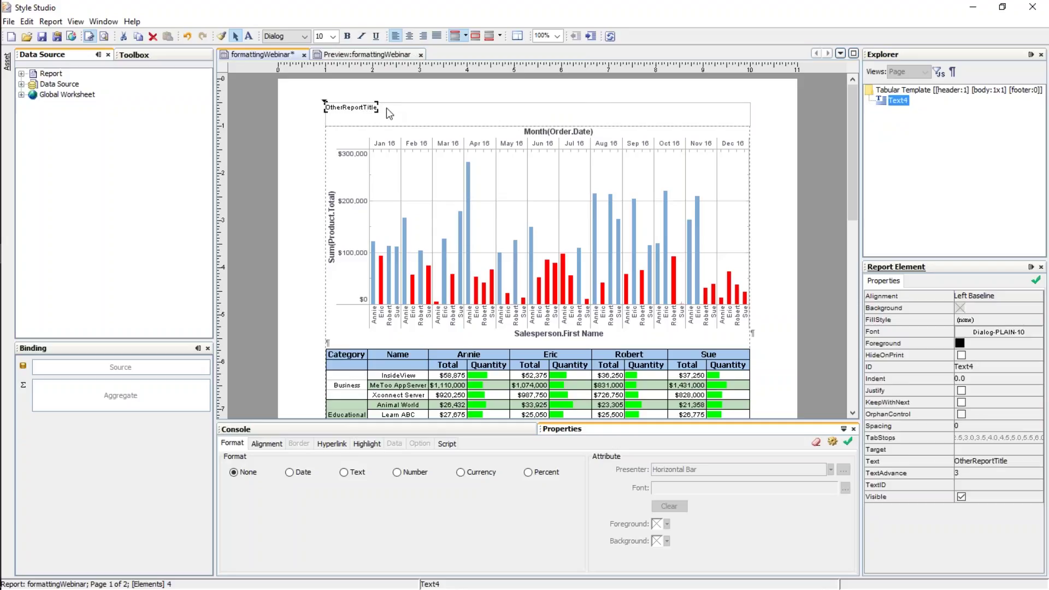
Step: Format OtherReportTitle as 20-point bold centred text and save the report
{"action": "left_click", "coordinate": [332, 36]}
{"action": "left_click", "coordinate": [336, 102]}
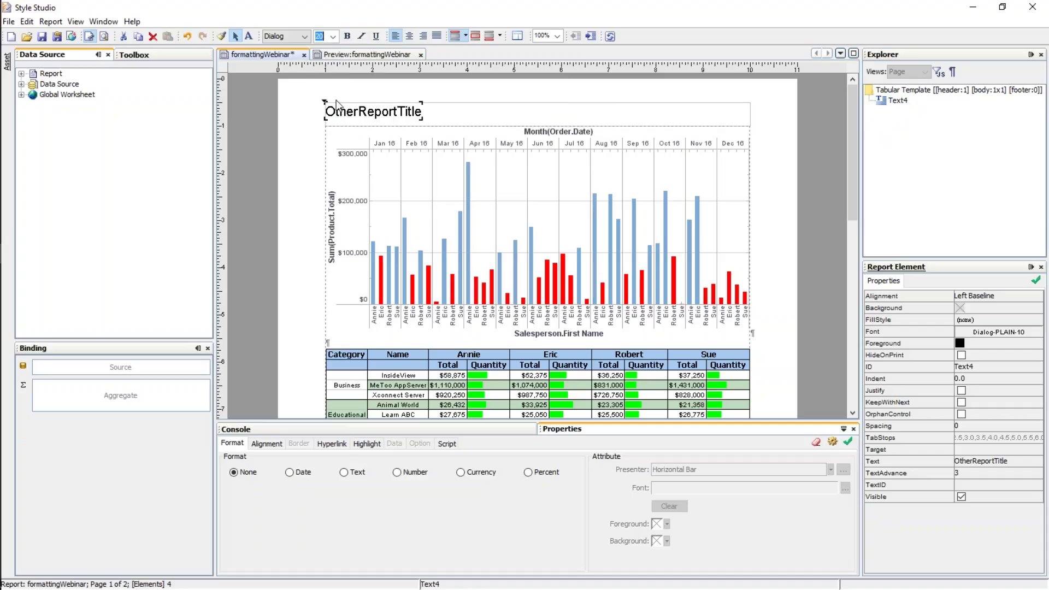
{"action": "left_click", "coordinate": [347, 36]}
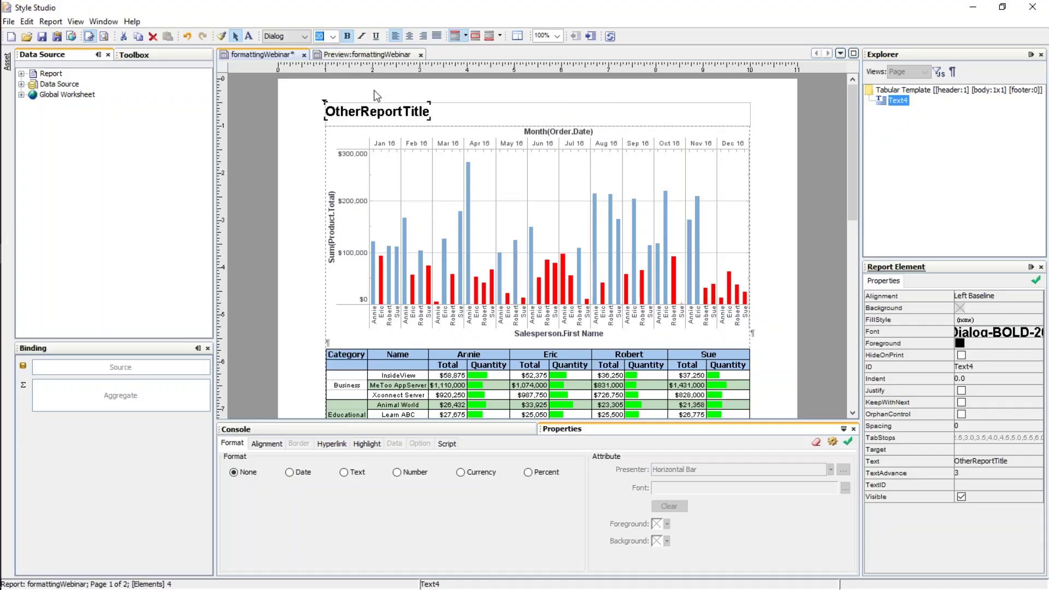
{"action": "left_click", "coordinate": [409, 36]}
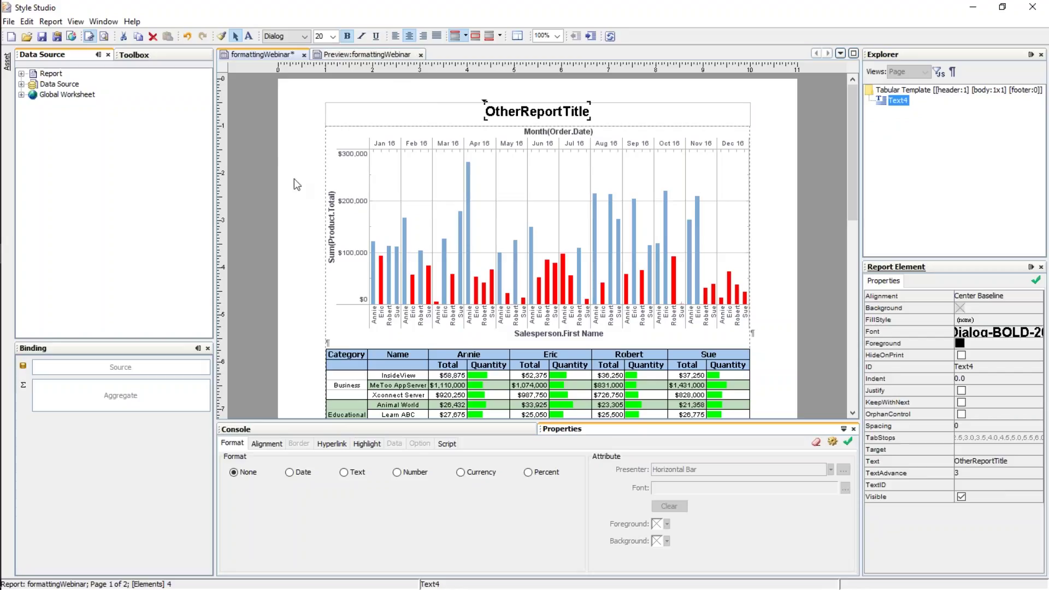
{"action": "key", "text": "ctrl+s"}
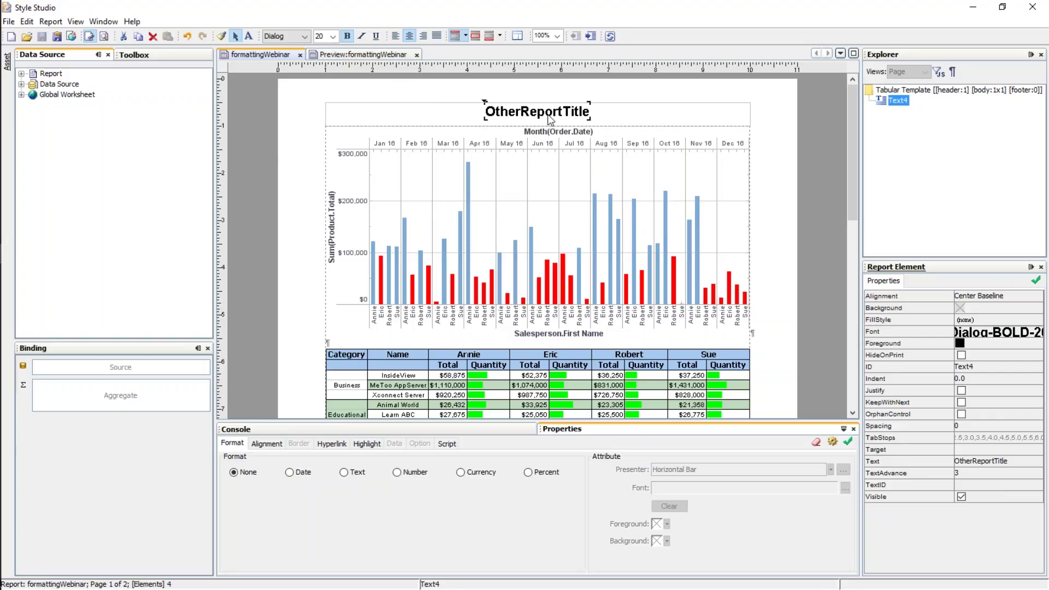
Step: Check the CSS file location in the report properties without changing it
{"action": "left_click", "coordinate": [8, 22]}
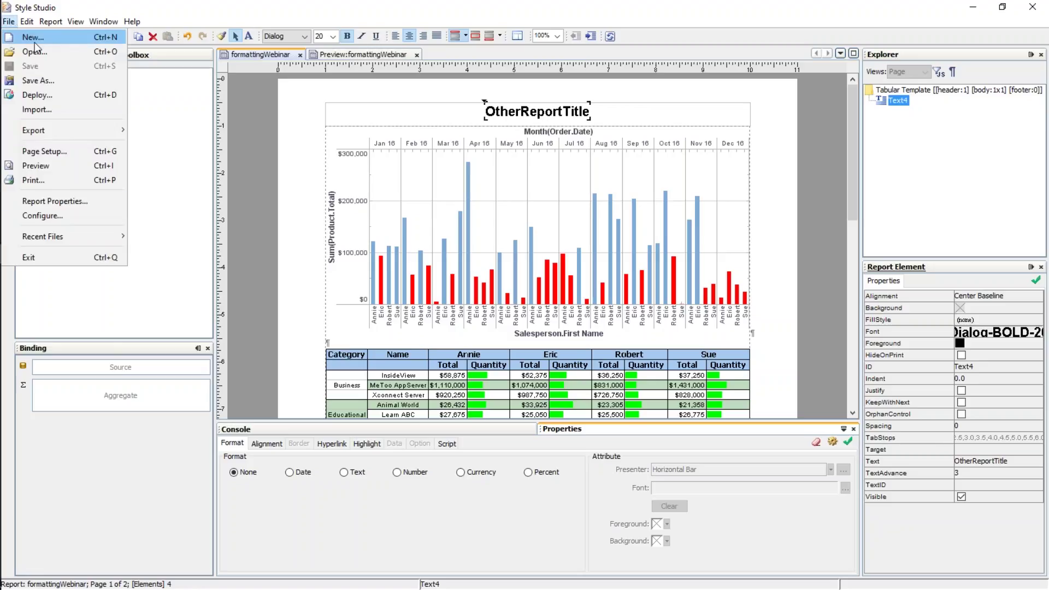
{"action": "left_click", "coordinate": [87, 201]}
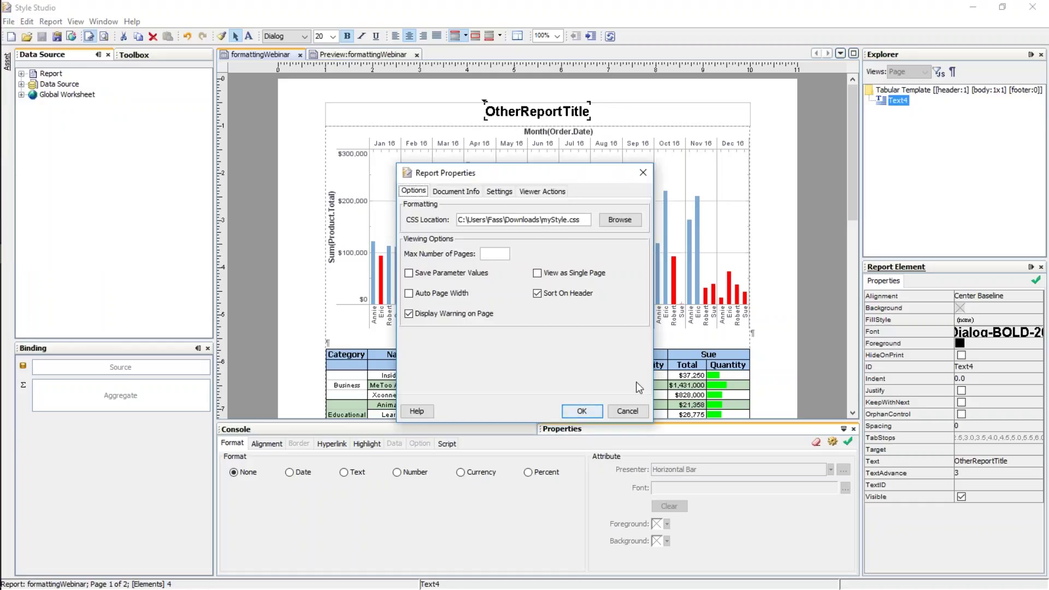
{"action": "left_click", "coordinate": [627, 411]}
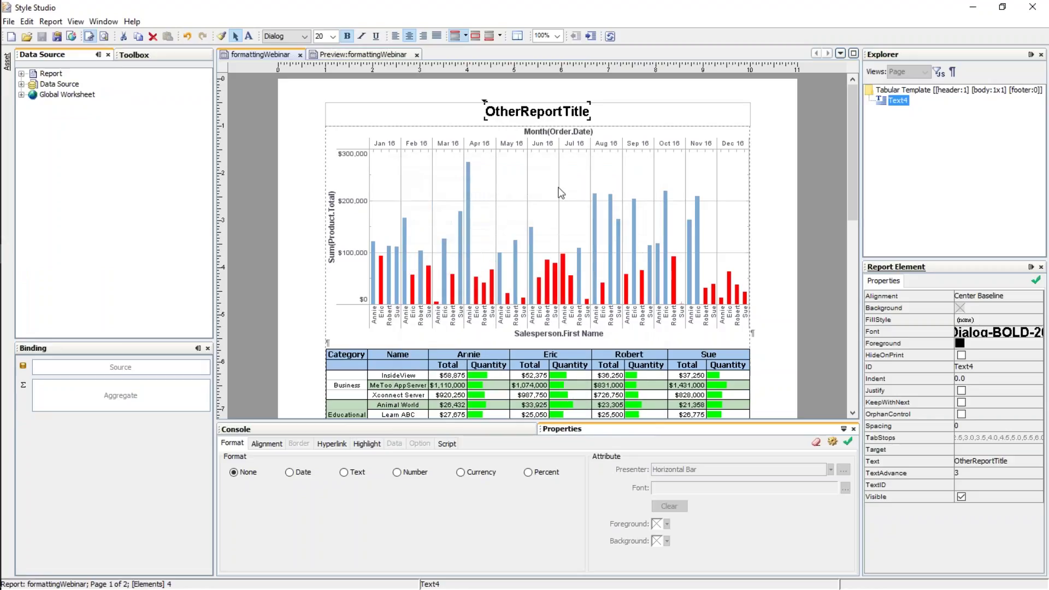
Step: Assign the ReportHeading CSS class to the OtherReportTitle text element
{"action": "right_click", "coordinate": [507, 116]}
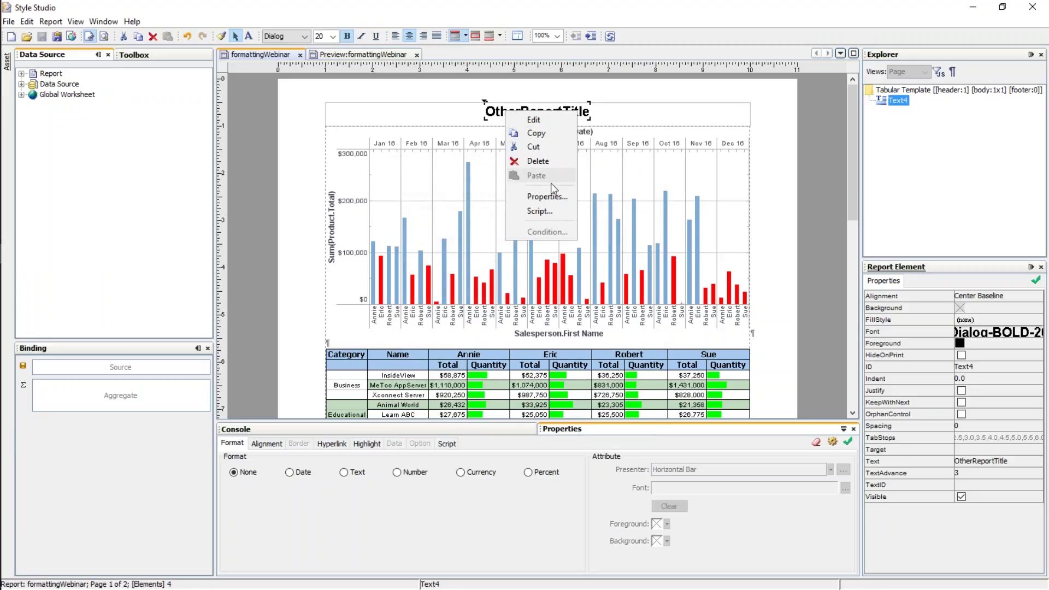
{"action": "left_click", "coordinate": [527, 195]}
{"action": "left_click", "coordinate": [565, 199]}
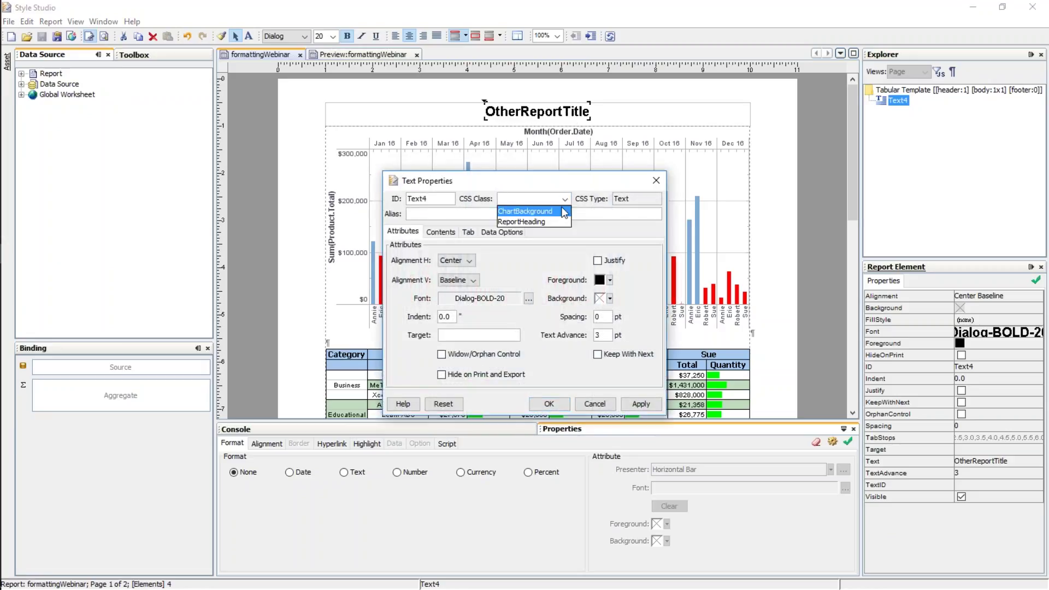
{"action": "left_click", "coordinate": [526, 218]}
{"action": "left_click", "coordinate": [559, 404]}
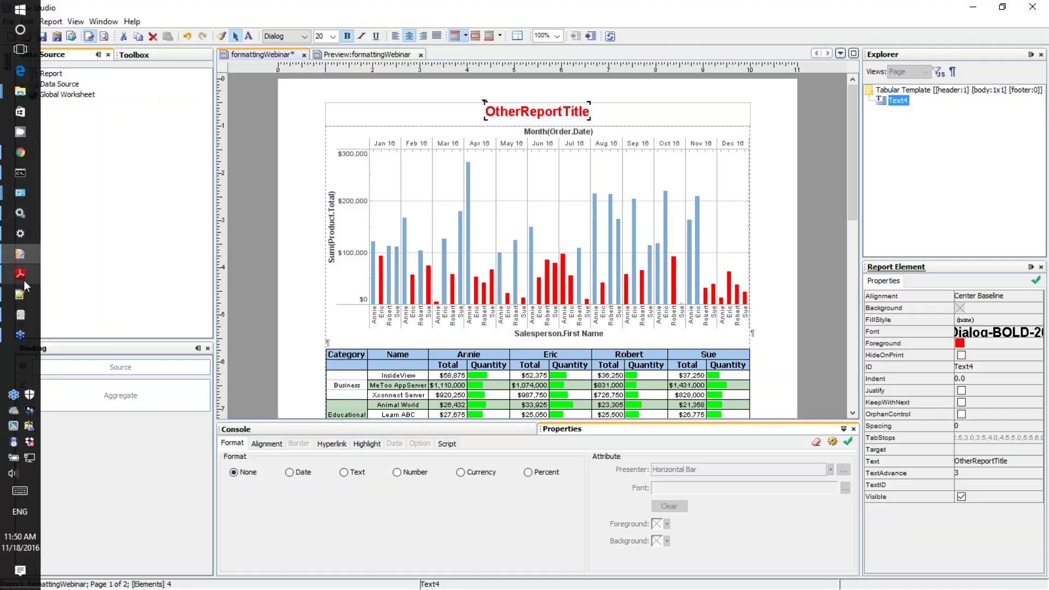
Step: Switch to Notepad++ to review the ReportHeading selector and its colour declaration in myStyle.css, then return to Style Studio
{"action": "left_click", "coordinate": [24, 297]}
{"action": "left_click_drag", "start_coordinate": [483, 78], "coordinate": [554, 78]}
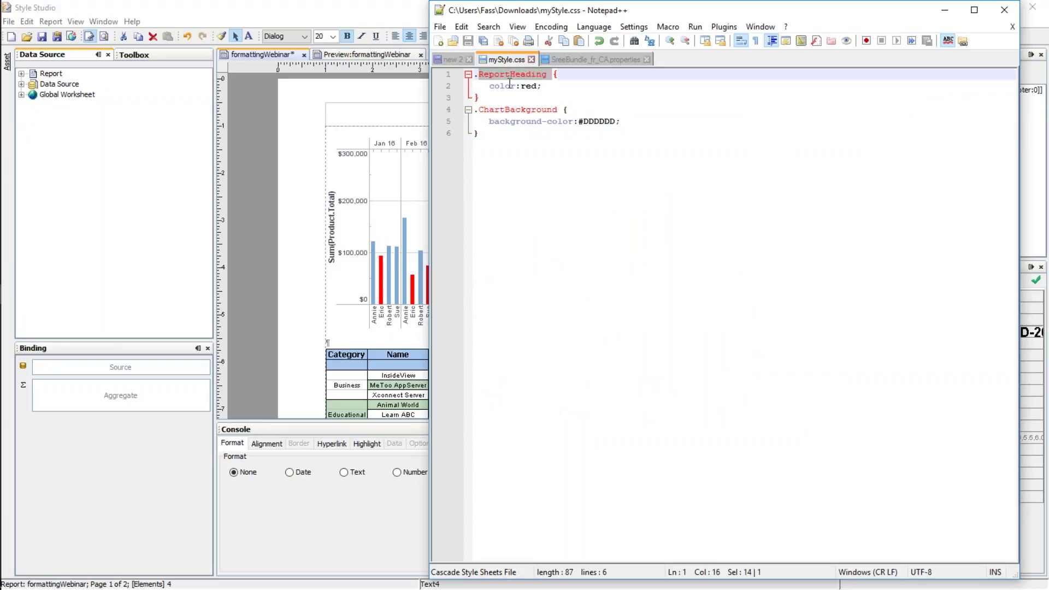
{"action": "left_click", "coordinate": [541, 87]}
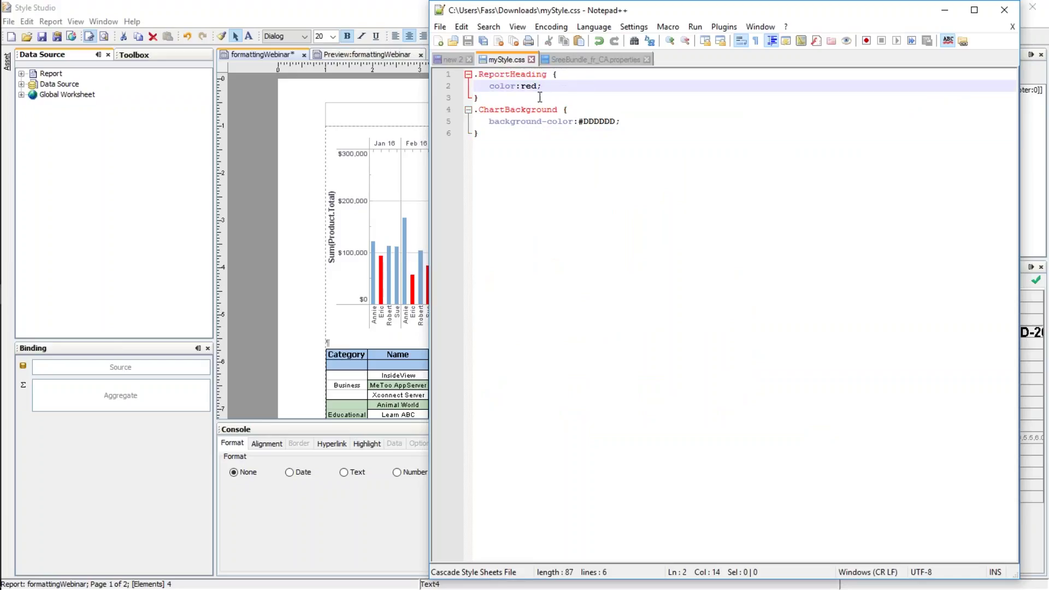
{"action": "left_click", "coordinate": [389, 99]}
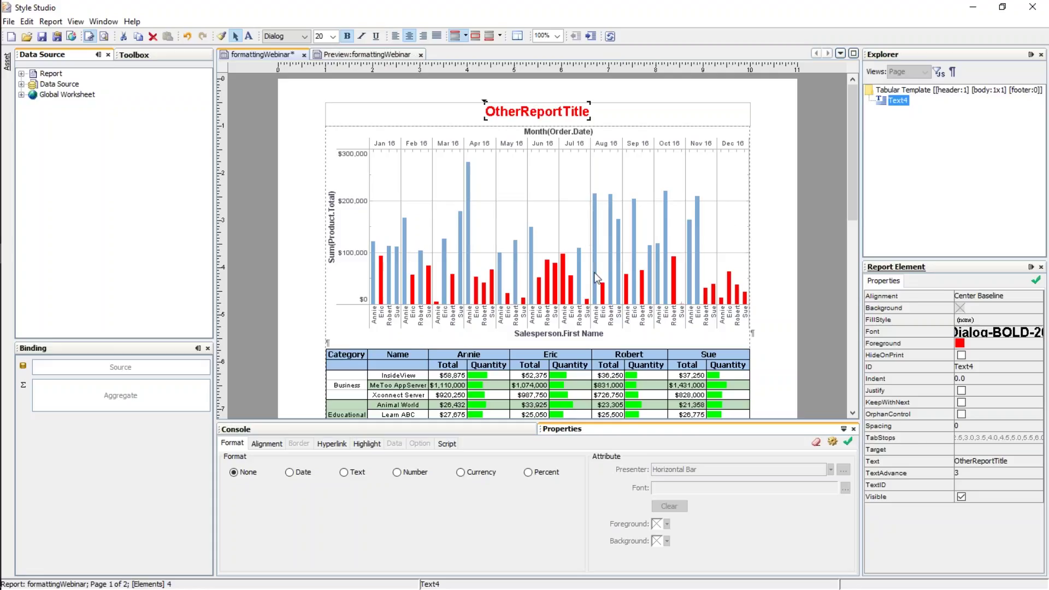
Step: Change the OtherReportTitle text to "Report Title" and save the report
{"action": "mouse_move", "coordinate": [16, 9]}
{"action": "right_click", "coordinate": [544, 121]}
{"action": "left_click", "coordinate": [557, 117]}
{"action": "left_click", "coordinate": [523, 112]}
{"action": "key", "text": "BackSpace"}
{"action": "key", "text": "BackSpace"}
{"action": "key", "text": "BackSpace"}
{"action": "key", "text": "BackSpace"}
{"action": "key", "text": "BackSpace"}
{"action": "left_click", "coordinate": [523, 112]}
{"action": "key", "text": "Return"}
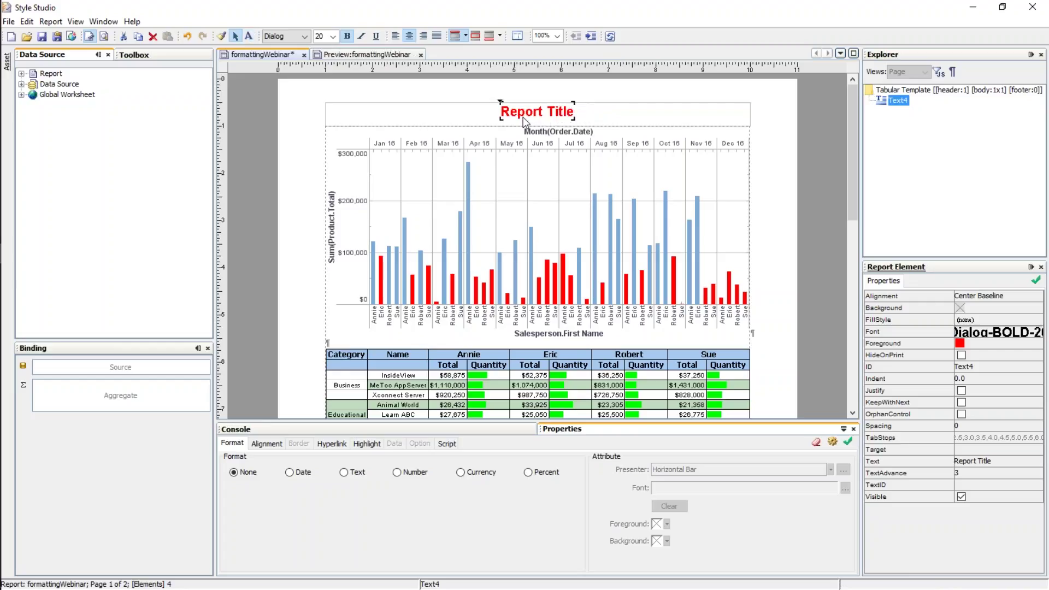
{"action": "left_click", "coordinate": [42, 36]}
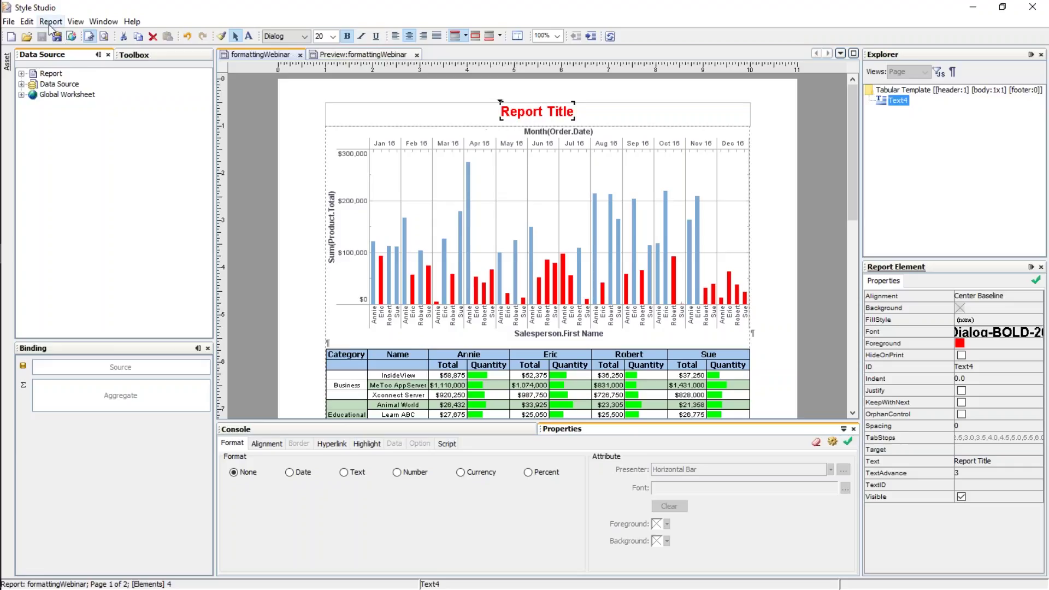
Step: Set the Report Title element's ID to MainTitle in its text properties and save the report
{"action": "right_click", "coordinate": [522, 117]}
{"action": "left_click", "coordinate": [560, 133]}
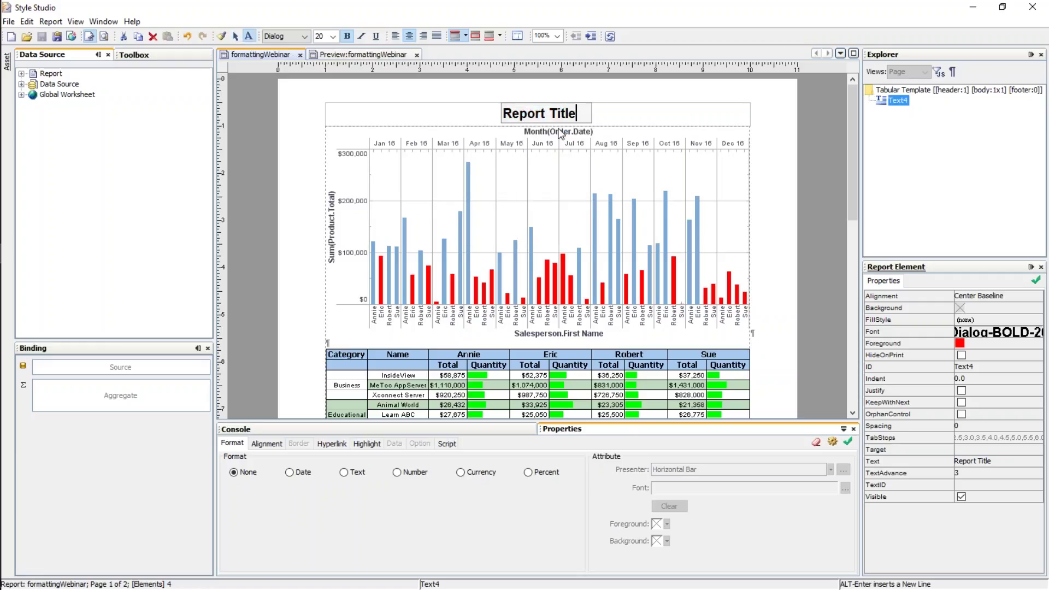
{"action": "right_click", "coordinate": [546, 107]}
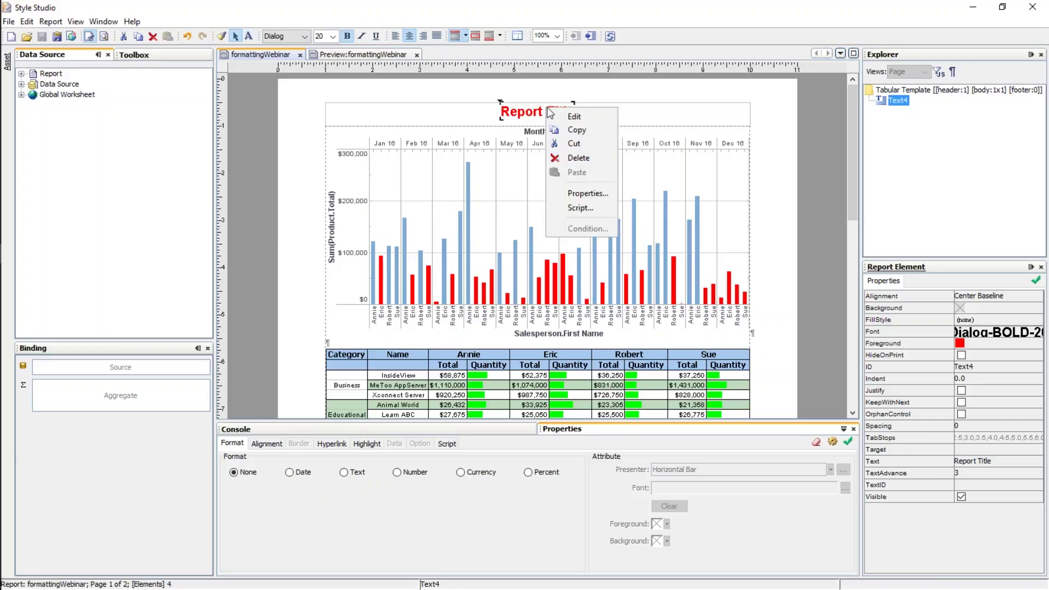
{"action": "left_click", "coordinate": [587, 193]}
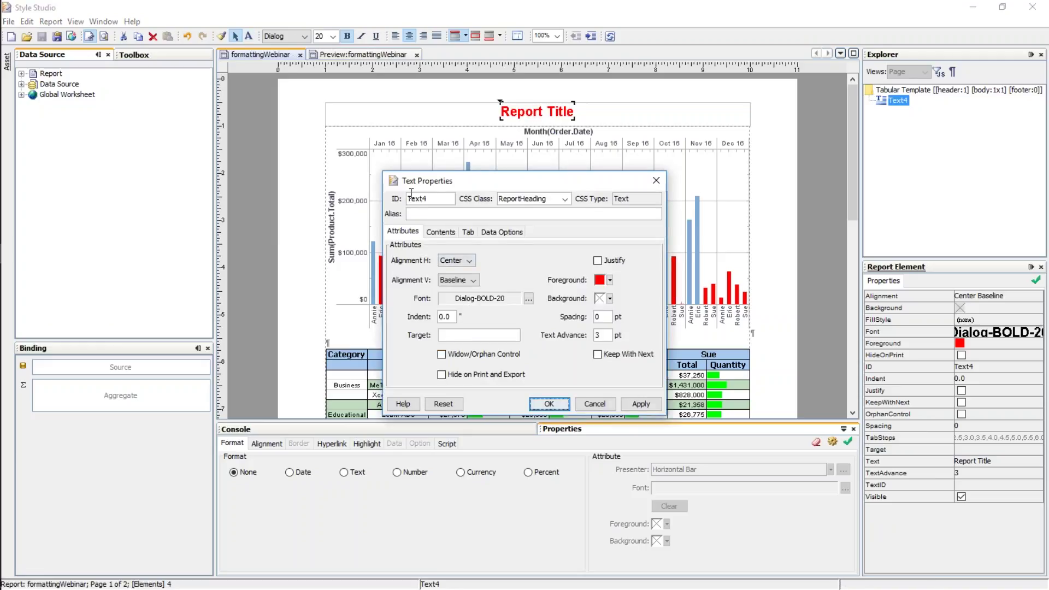
{"action": "left_click_drag", "start_coordinate": [407, 200], "coordinate": [434, 200]}
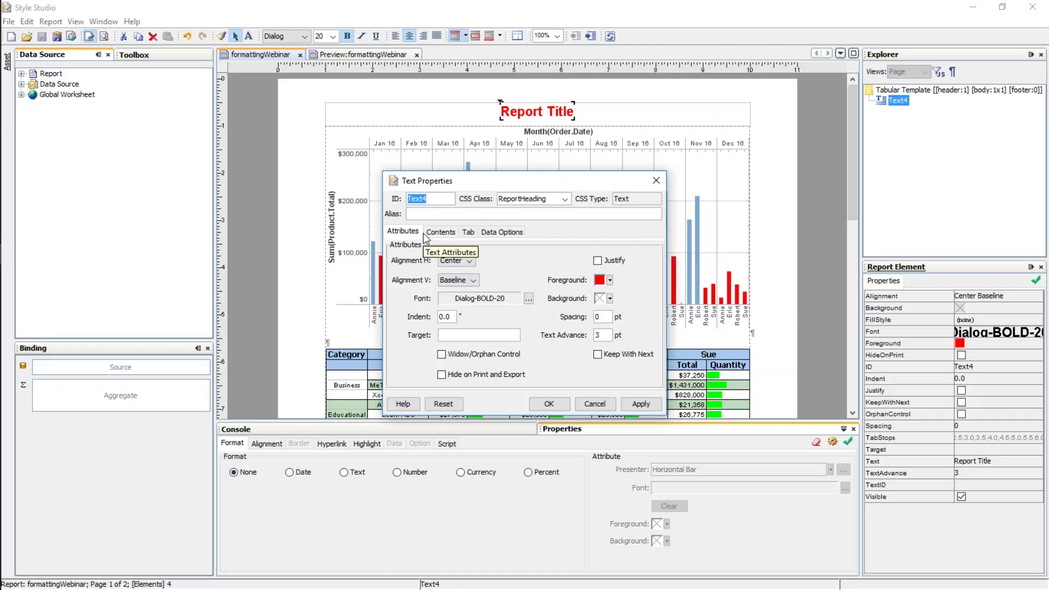
{"action": "type", "text": "MainTitle"}
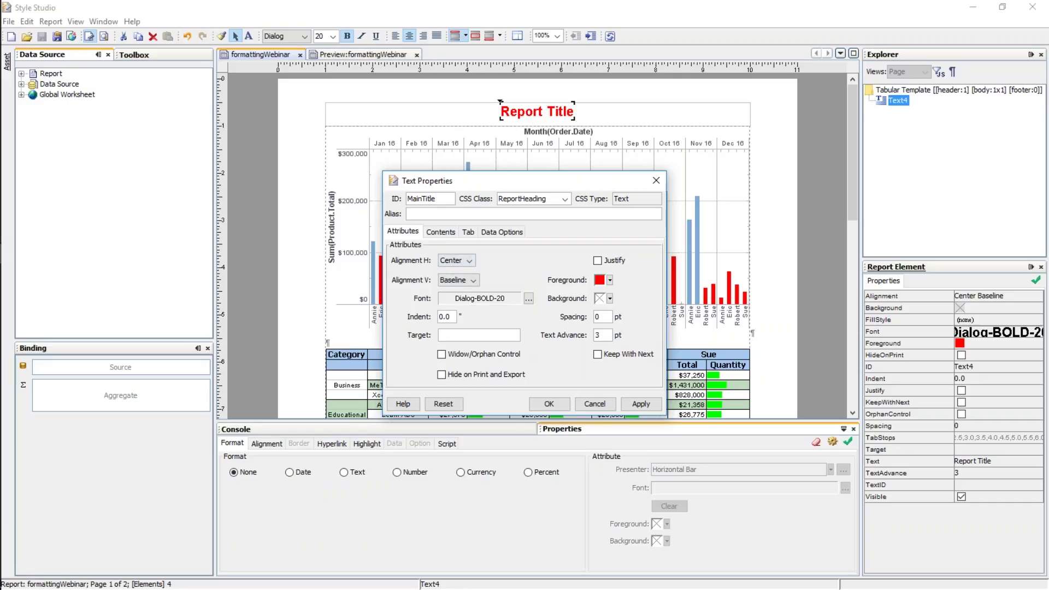
{"action": "left_click", "coordinate": [549, 404]}
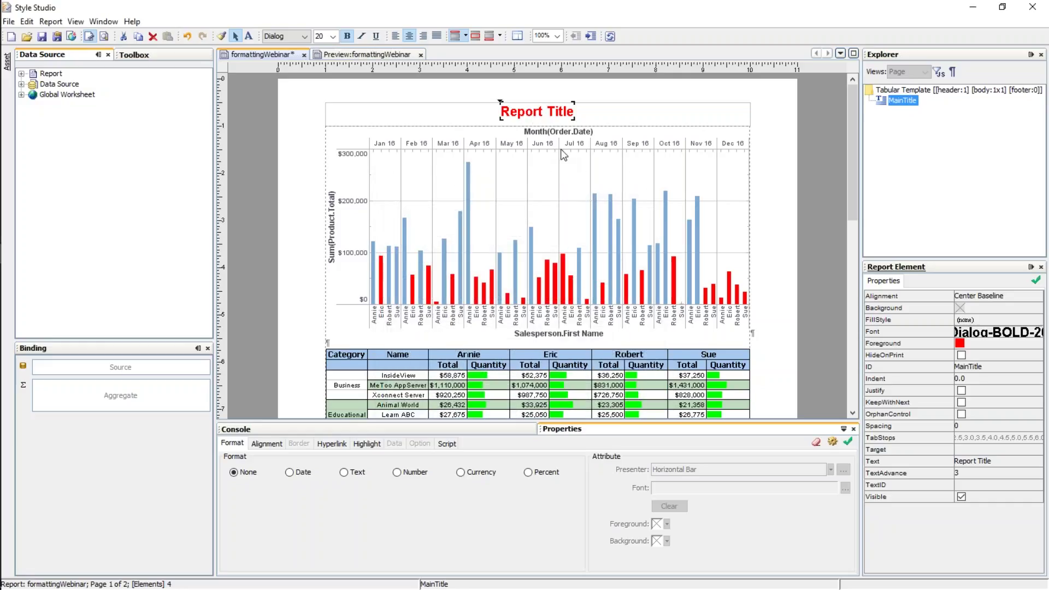
{"action": "key", "text": "ctrl+s"}
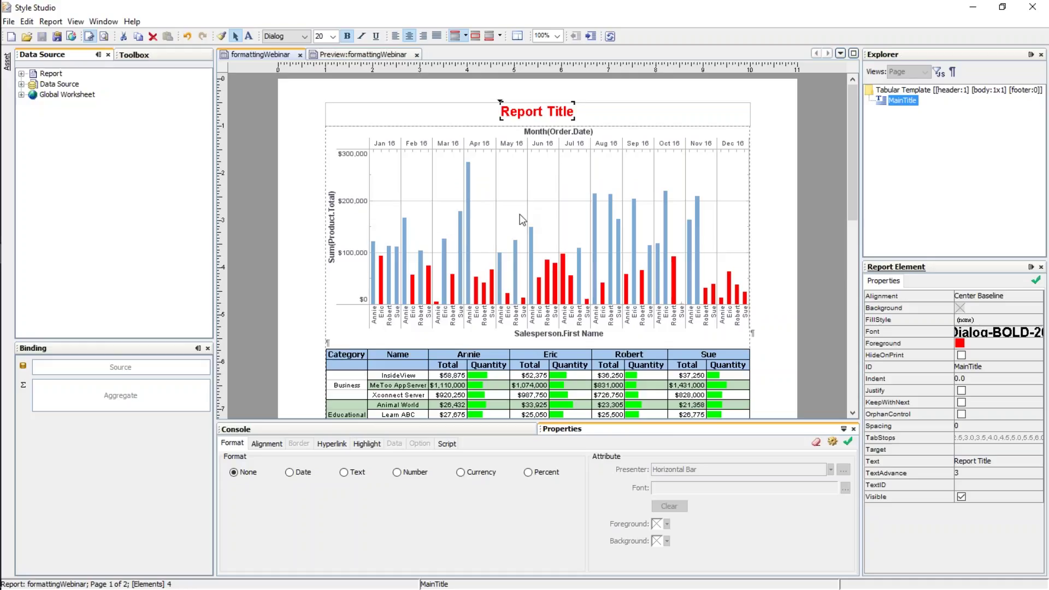
Step: Assign the text ID ReportTitle to the default header's MainTitle element in the report's localization settings and save the report
{"action": "left_click", "coordinate": [49, 23]}
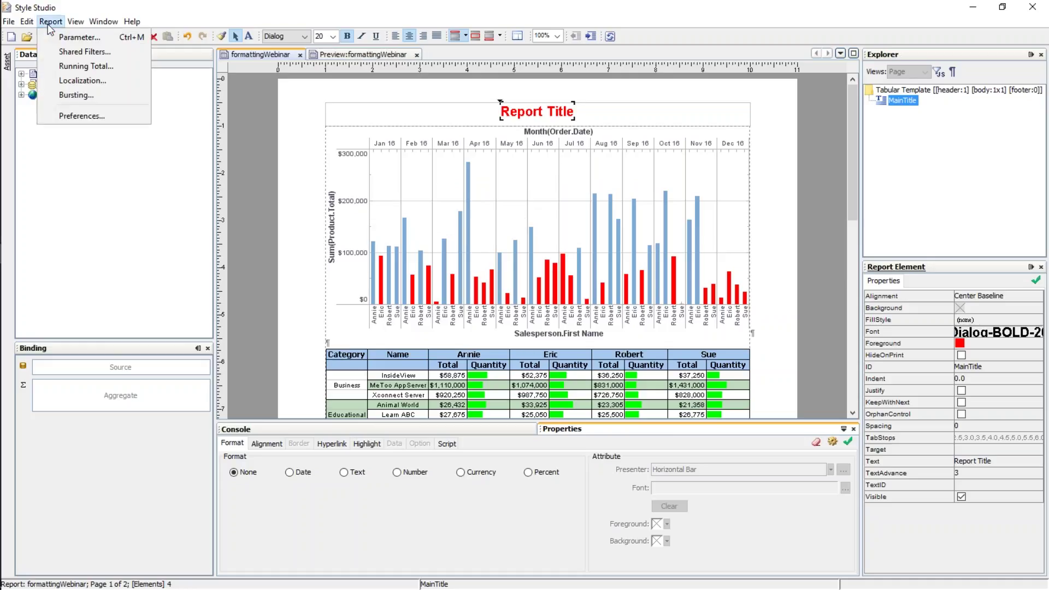
{"action": "left_click", "coordinate": [105, 80]}
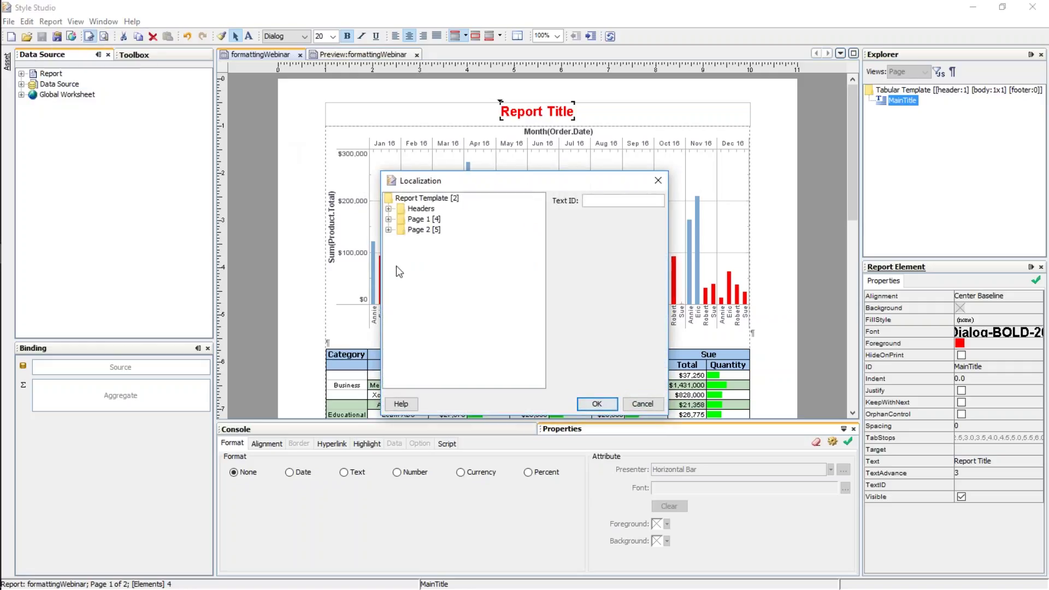
{"action": "left_click", "coordinate": [389, 209]}
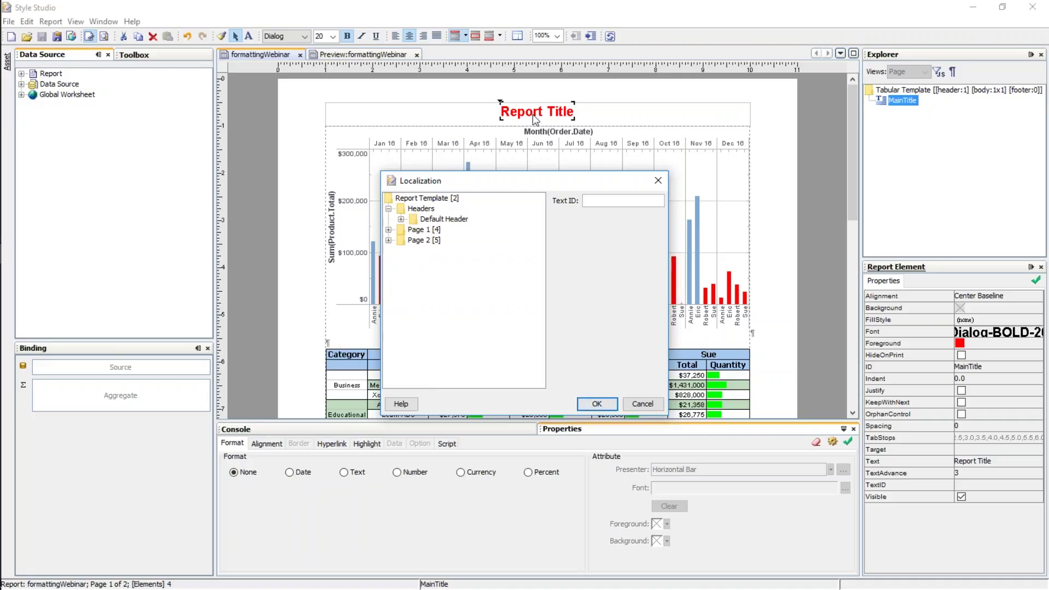
{"action": "left_click", "coordinate": [401, 219]}
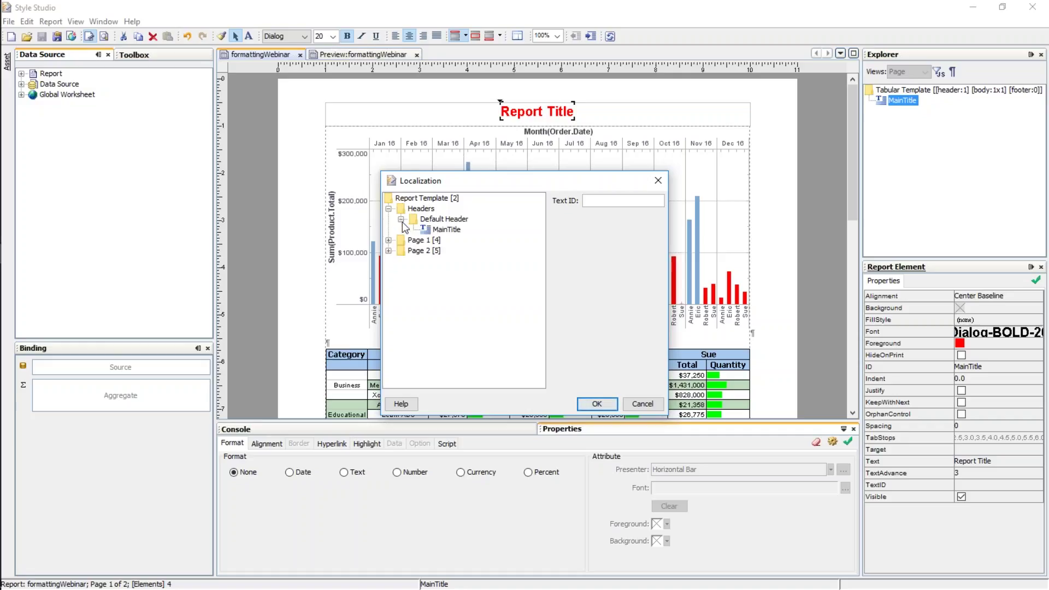
{"action": "left_click", "coordinate": [451, 230]}
{"action": "left_click", "coordinate": [388, 240]}
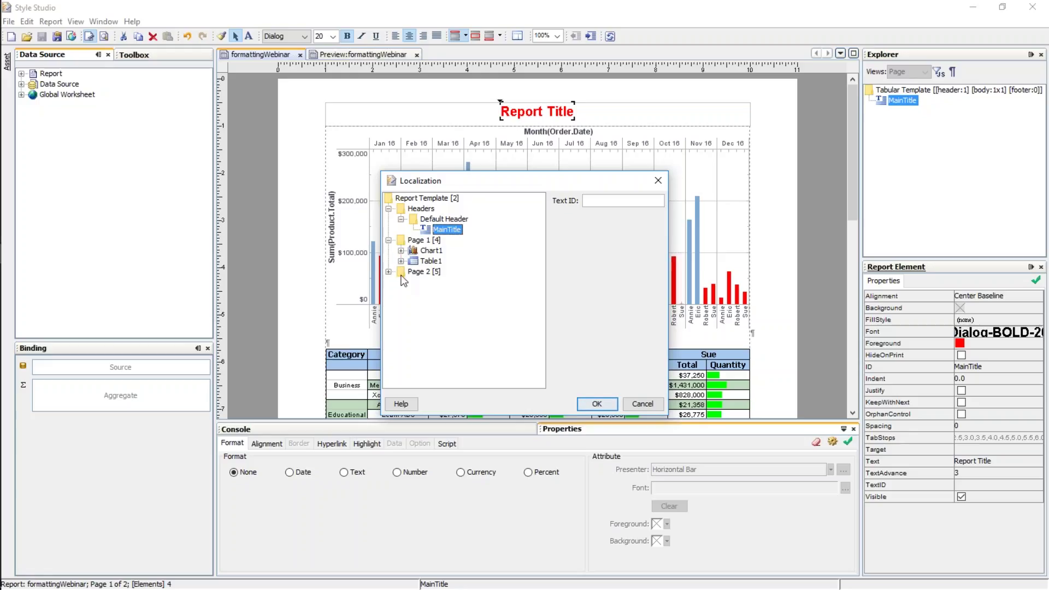
{"action": "left_click", "coordinate": [388, 271]}
{"action": "left_click", "coordinate": [620, 202]}
{"action": "type", "text": "ReportTitle"}
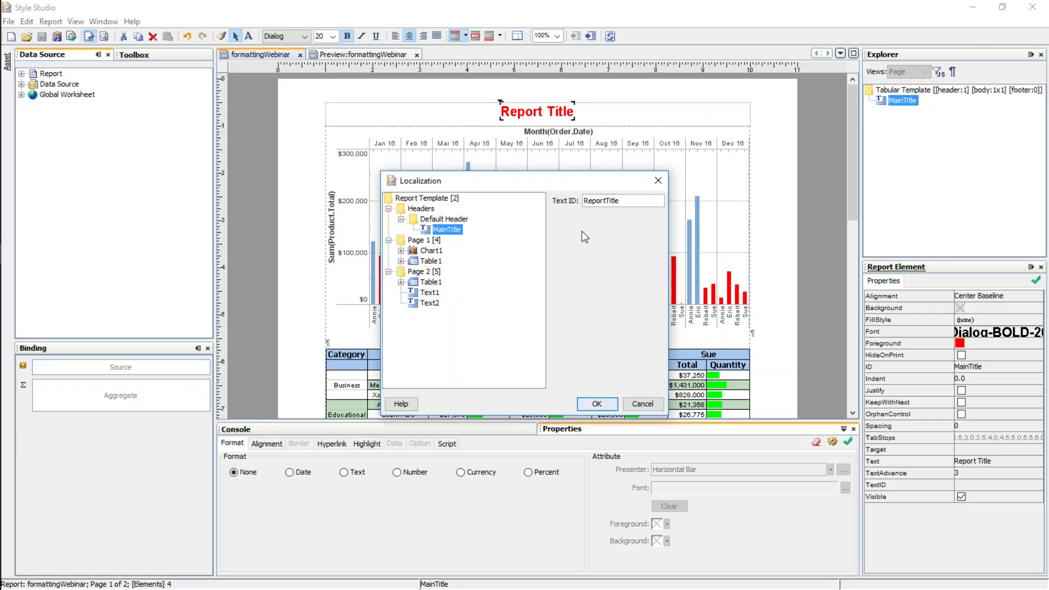
{"action": "key", "text": "ctrl+a"}
{"action": "left_click", "coordinate": [596, 403]}
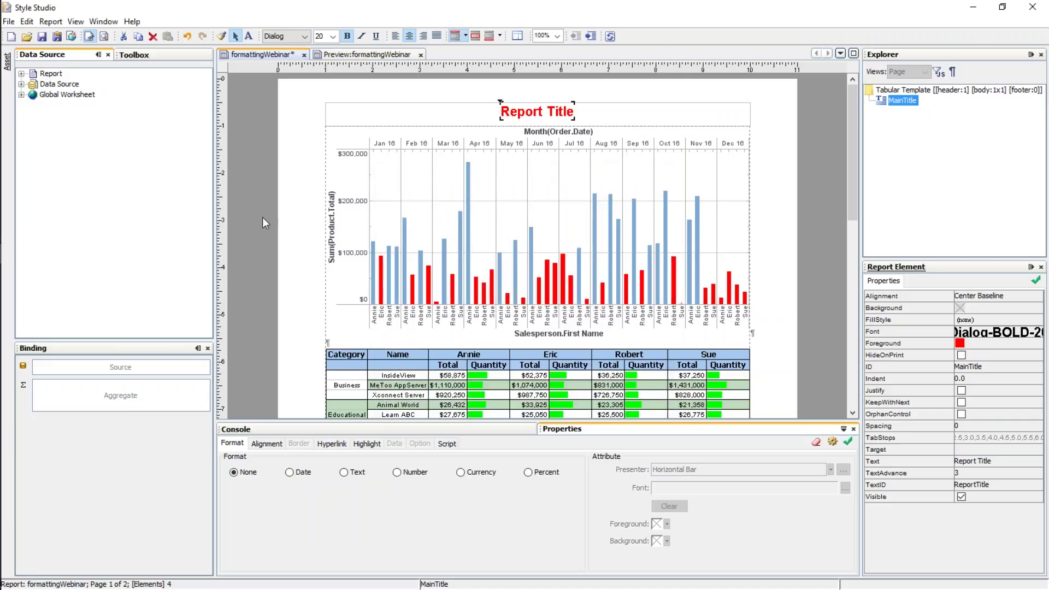
{"action": "left_click", "coordinate": [41, 36]}
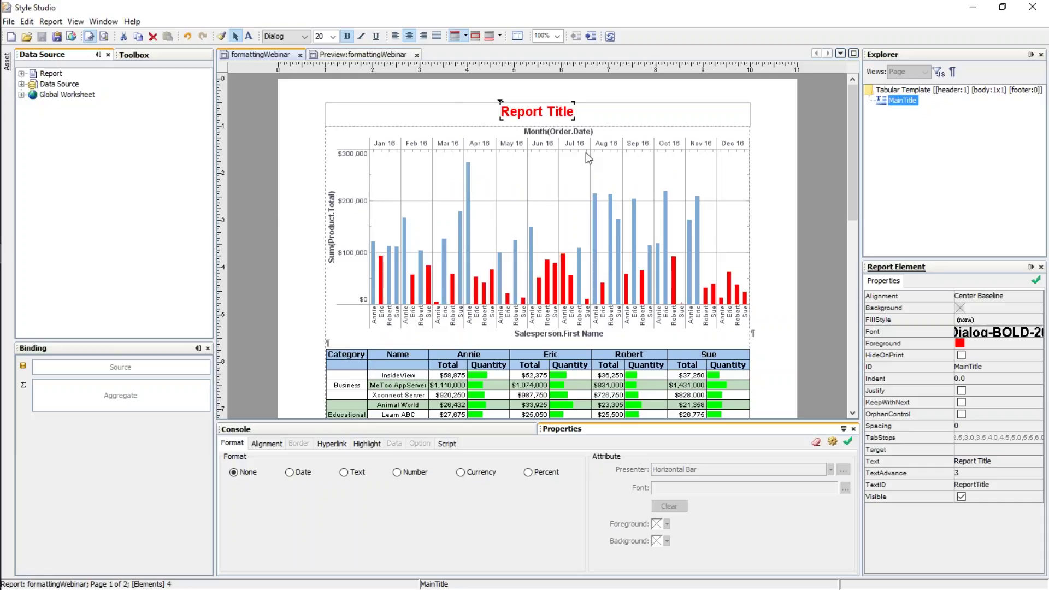
Step: Switch to Notepad++ and enter ReportTitle as the key of the mapping in SreeBundle_fr_CA.properties
{"action": "mouse_move", "coordinate": [3, 203]}
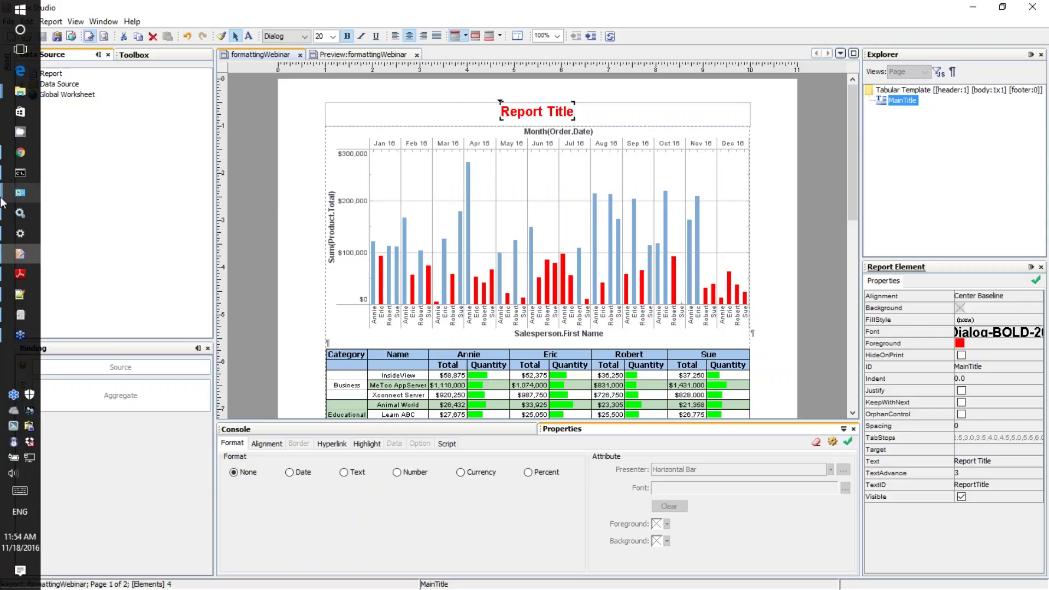
{"action": "left_click", "coordinate": [20, 295]}
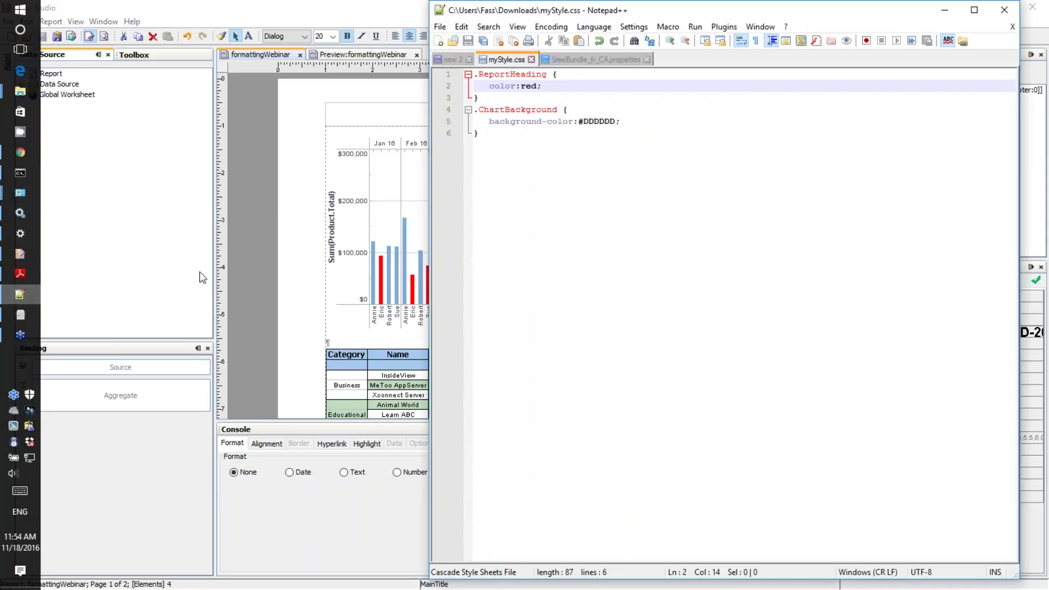
{"action": "left_click", "coordinate": [597, 59]}
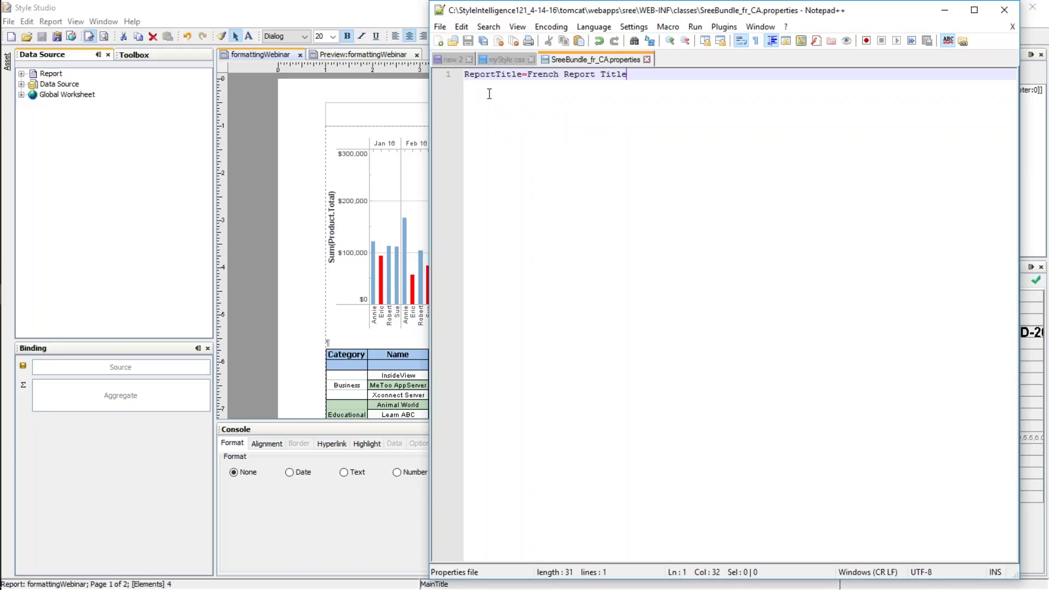
{"action": "double_click", "coordinate": [477, 74]}
{"action": "type", "text": "ReportTitle"}
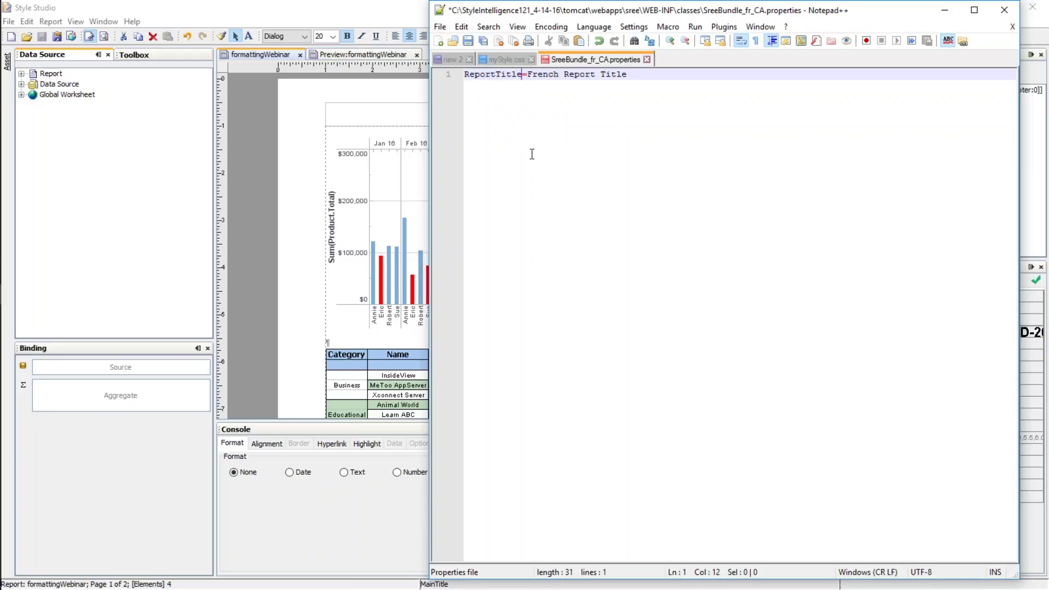
Step: Examine the ReportTitle key, the equals sign and the French Report Title translation in the mapping line
{"action": "left_click_drag", "start_coordinate": [467, 75], "coordinate": [522, 76]}
{"action": "left_click_drag", "start_coordinate": [492, 17], "coordinate": [558, 35]}
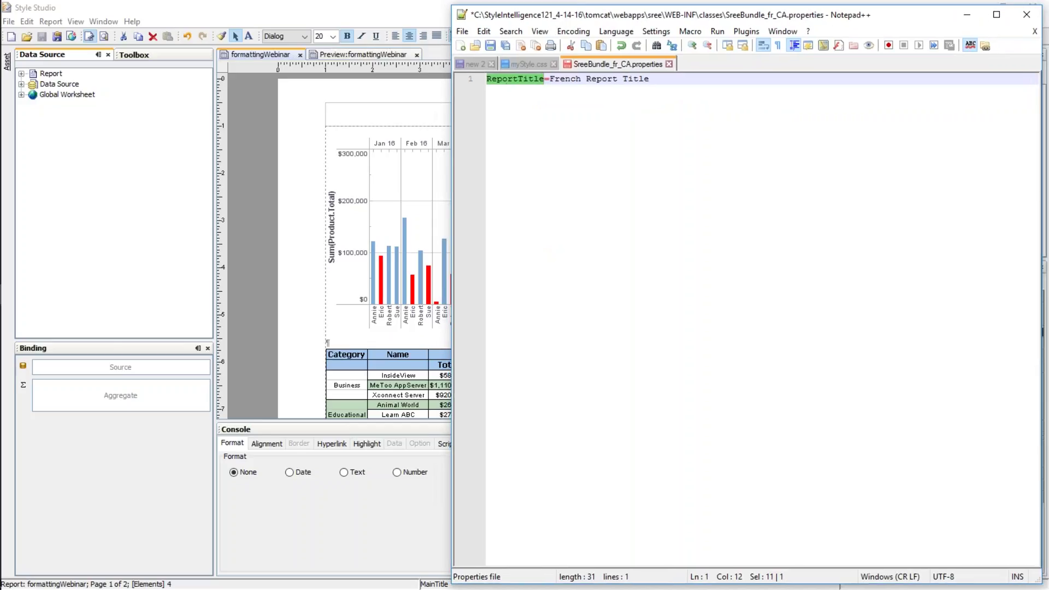
{"action": "left_click", "coordinate": [522, 79]}
{"action": "double_click", "coordinate": [546, 79]}
{"action": "double_click", "coordinate": [527, 79]}
{"action": "left_click", "coordinate": [546, 80]}
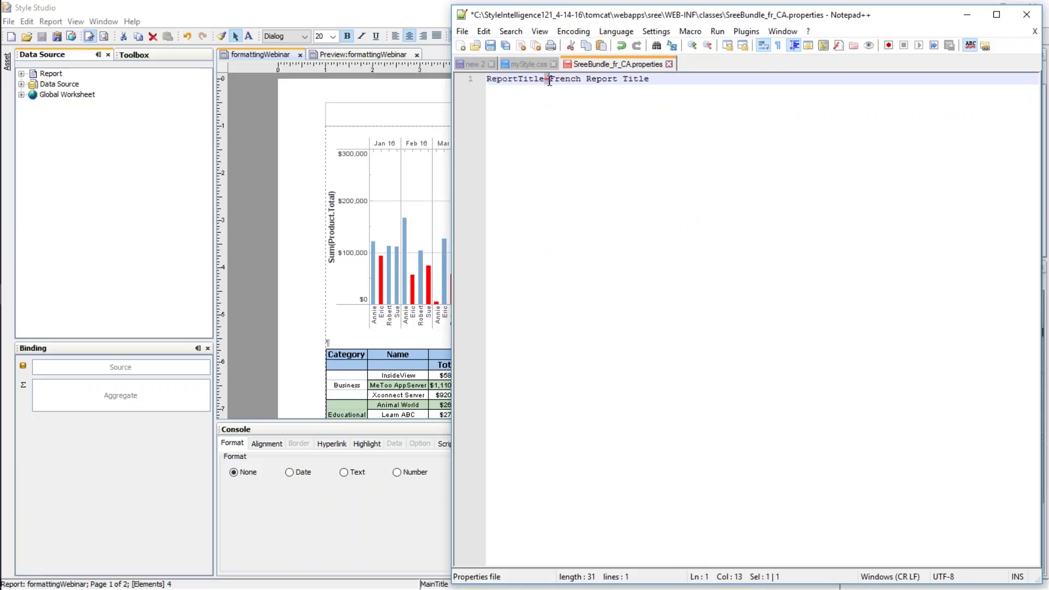
{"action": "left_click_drag", "start_coordinate": [548, 80], "coordinate": [672, 78]}
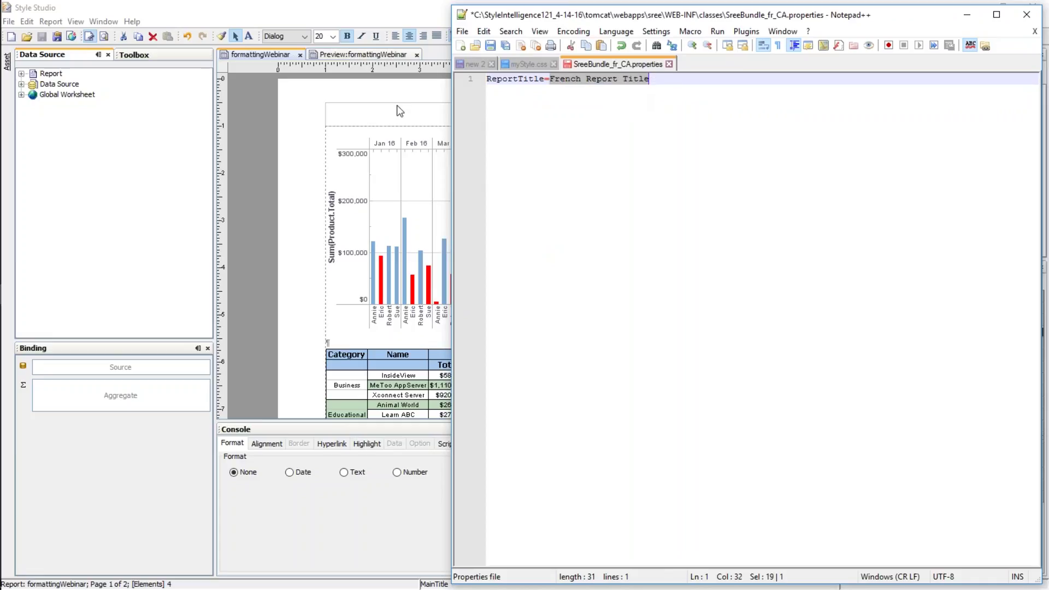
{"action": "left_click", "coordinate": [601, 79]}
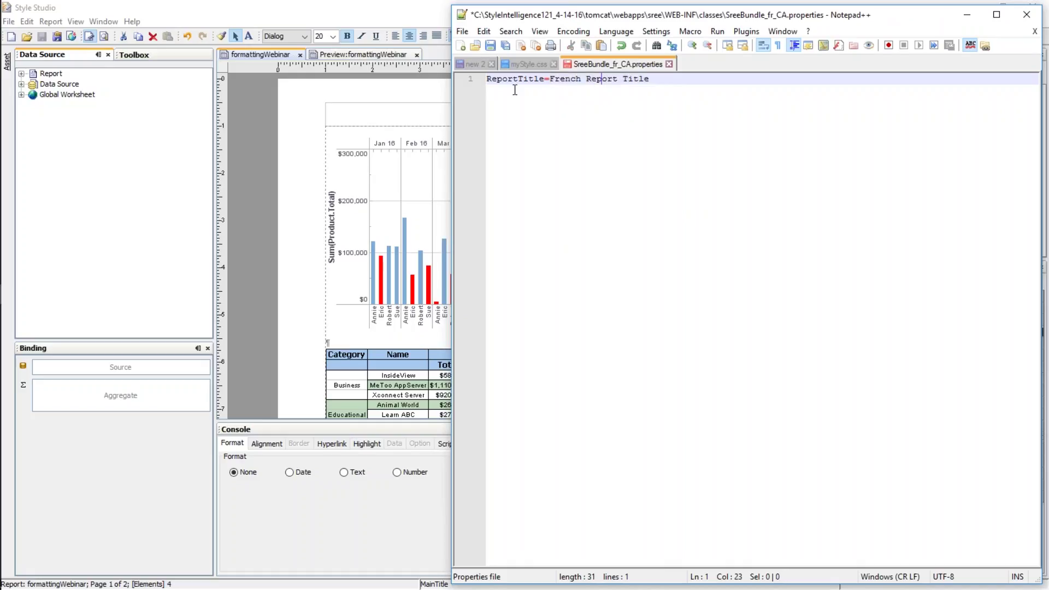
Step: Compare the mapping line with the title in the report design, then save SreeBundle_fr_CA.properties
{"action": "left_click_drag", "start_coordinate": [532, 21], "coordinate": [719, 77]}
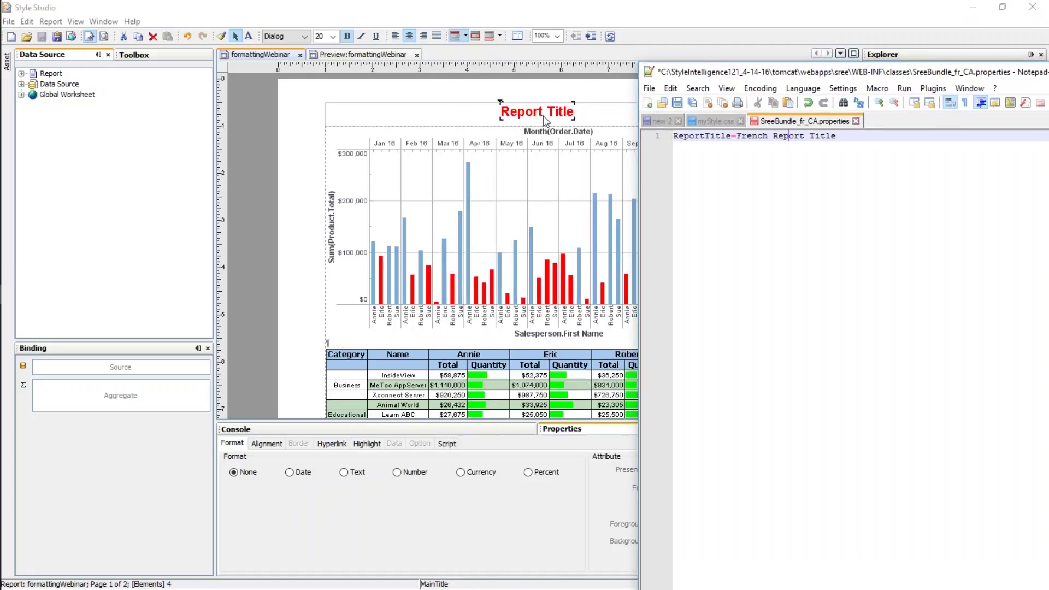
{"action": "left_click_drag", "start_coordinate": [734, 74], "coordinate": [567, 21]}
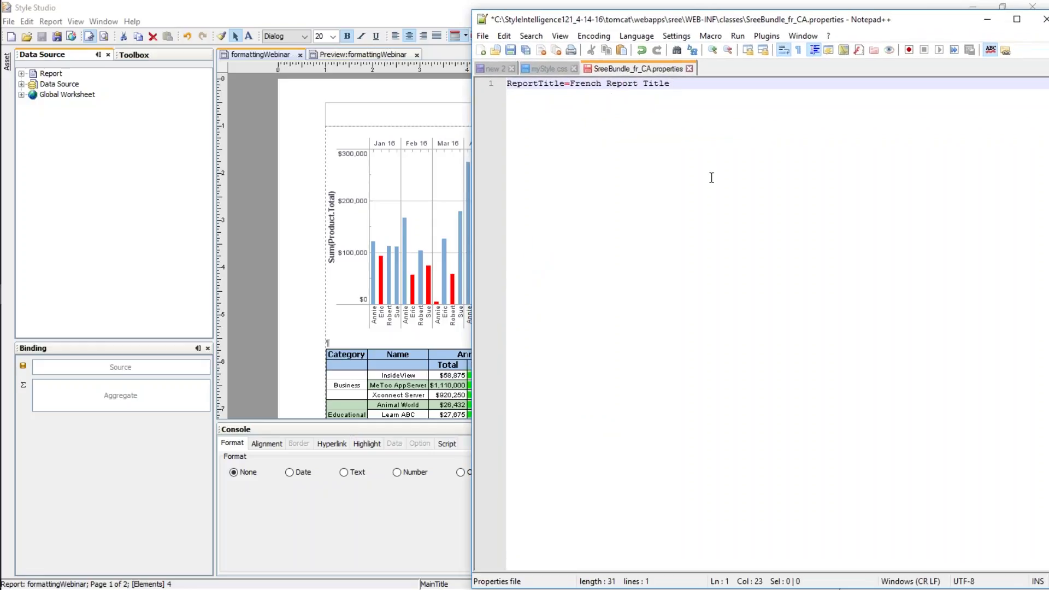
{"action": "left_click", "coordinate": [680, 84]}
{"action": "left_click_drag", "start_coordinate": [570, 83], "coordinate": [700, 82]}
{"action": "left_click", "coordinate": [763, 208]}
{"action": "double_click", "coordinate": [539, 86]}
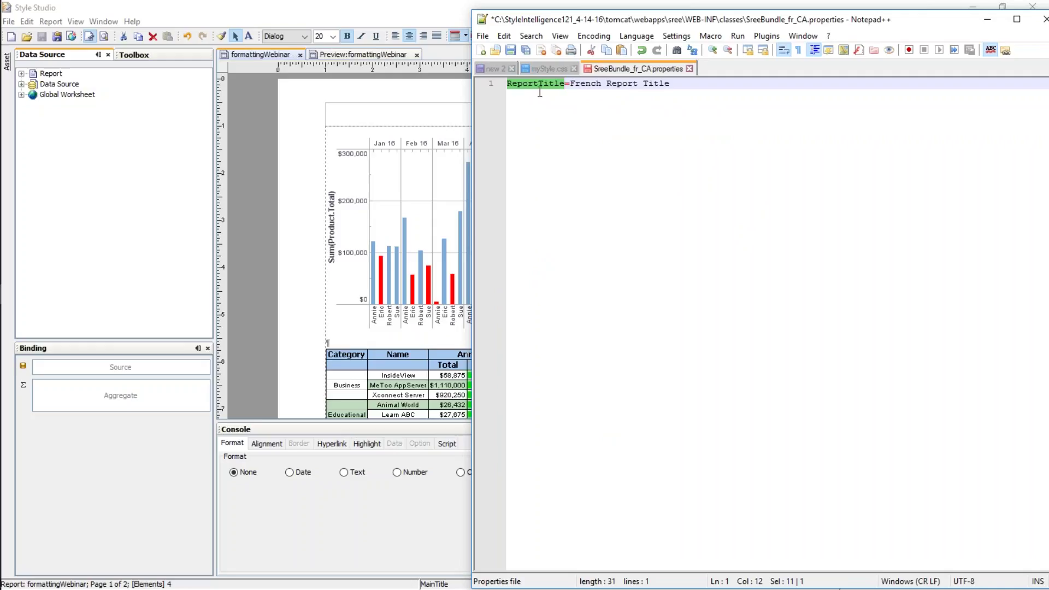
{"action": "mouse_move", "coordinate": [559, 25]}
{"action": "left_mouse_down"}
{"action": "mouse_move", "coordinate": [776, 110]}
{"action": "mouse_move", "coordinate": [824, 43]}
{"action": "mouse_move", "coordinate": [584, 44]}
{"action": "mouse_move", "coordinate": [567, 18]}
{"action": "left_mouse_up"}
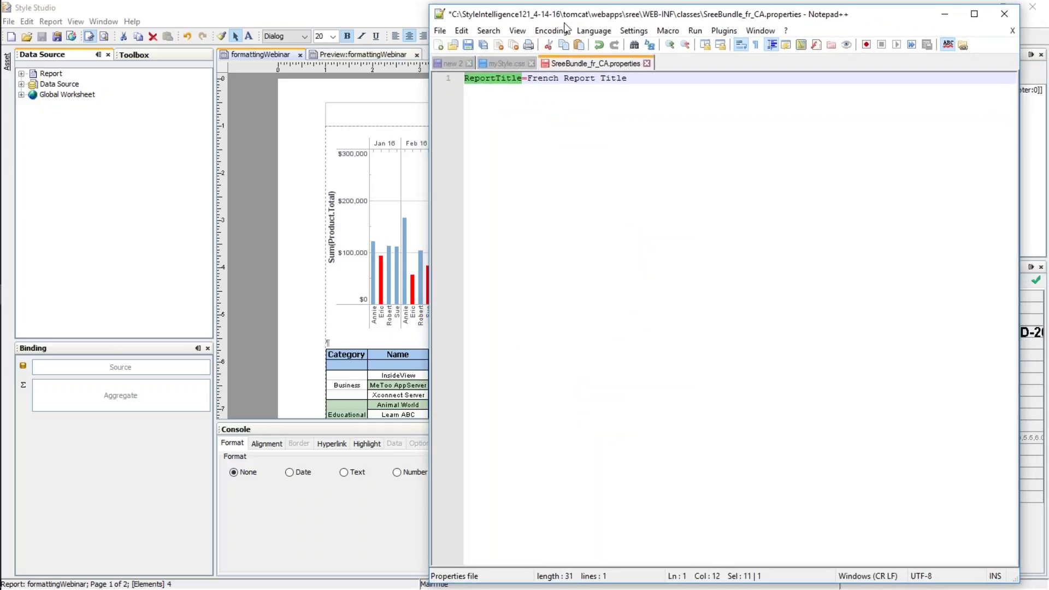
{"action": "left_click", "coordinate": [524, 101]}
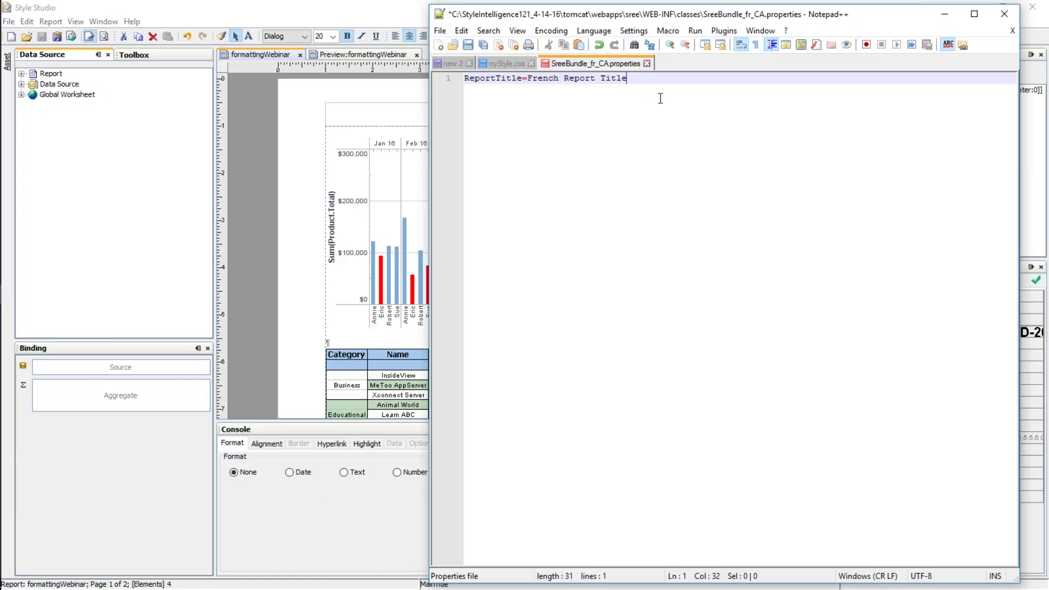
{"action": "key", "text": "ctrl+s"}
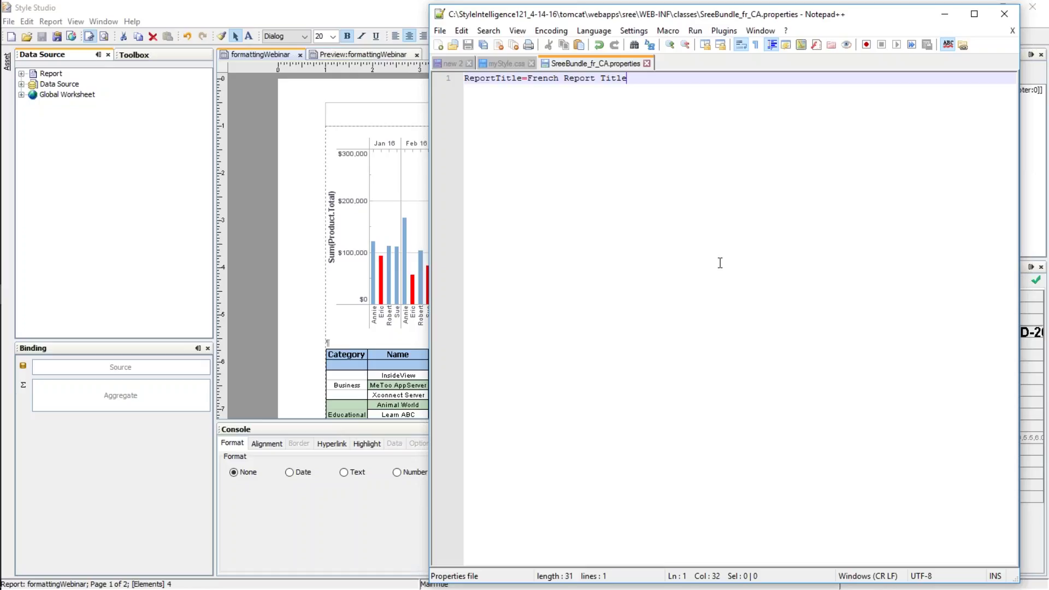
Step: Switch to Chrome and open the Enterprise Manager from the InetSoft server home page at localhost:8080/sree/
{"action": "mouse_move", "coordinate": [11, 164]}
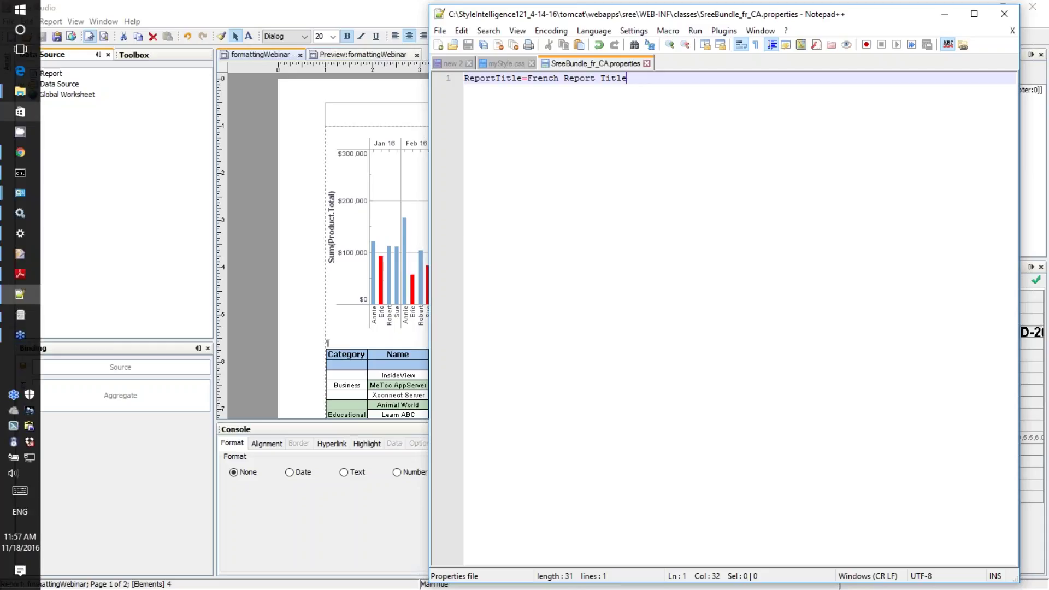
{"action": "left_click", "coordinate": [20, 152]}
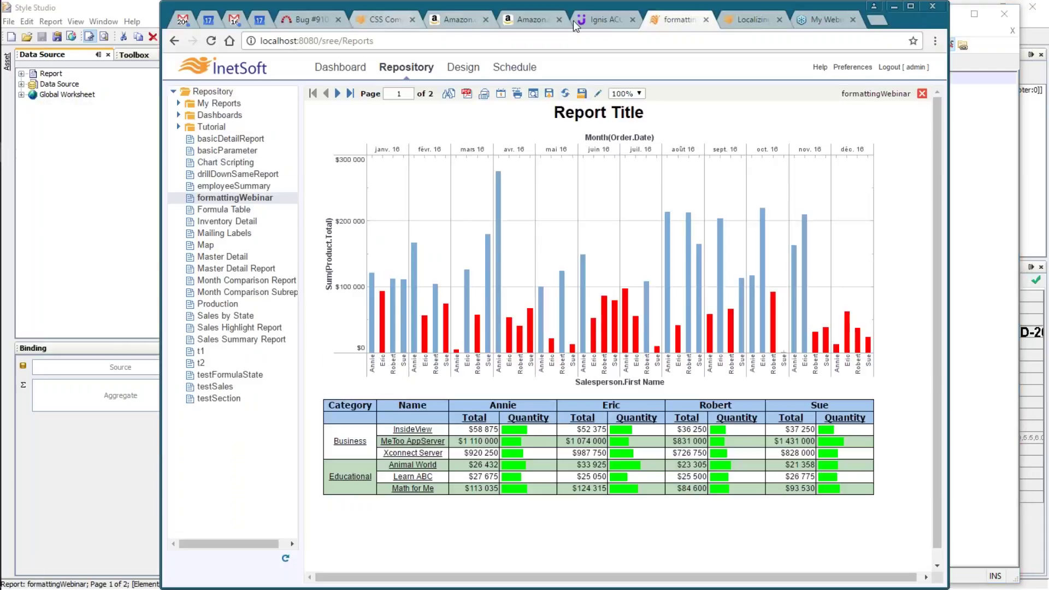
{"action": "left_click", "coordinate": [736, 24]}
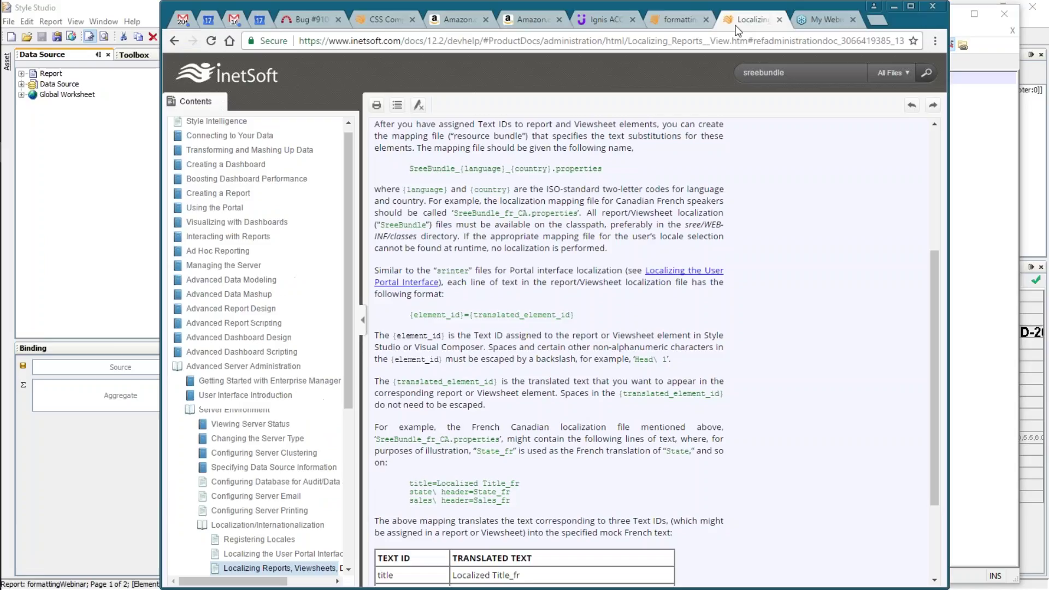
{"action": "left_click", "coordinate": [674, 22]}
{"action": "double_click", "coordinate": [358, 41]}
{"action": "key", "text": "BackSpace"}
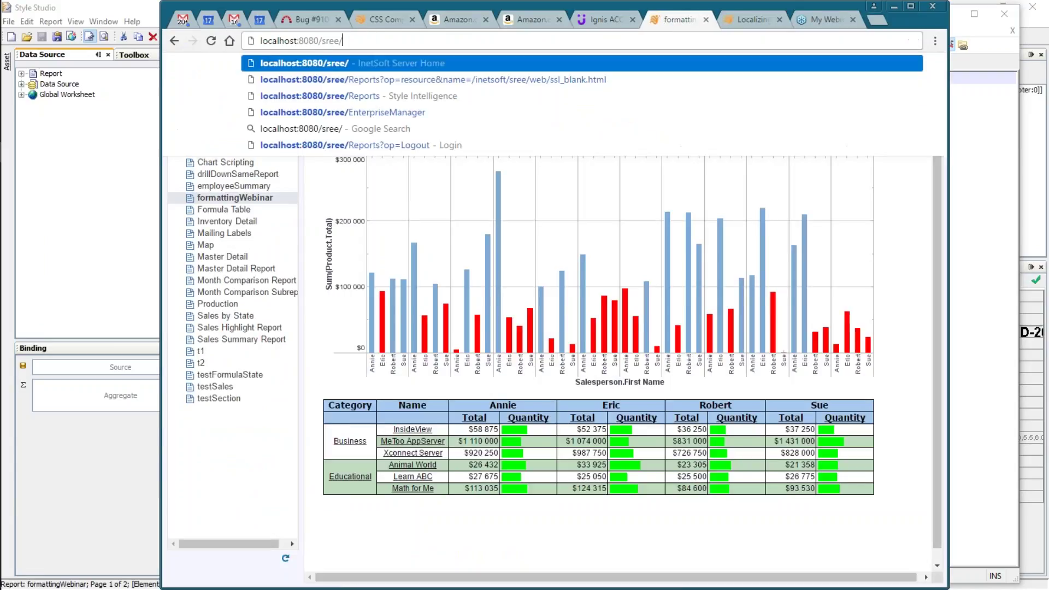
{"action": "key", "text": "Return"}
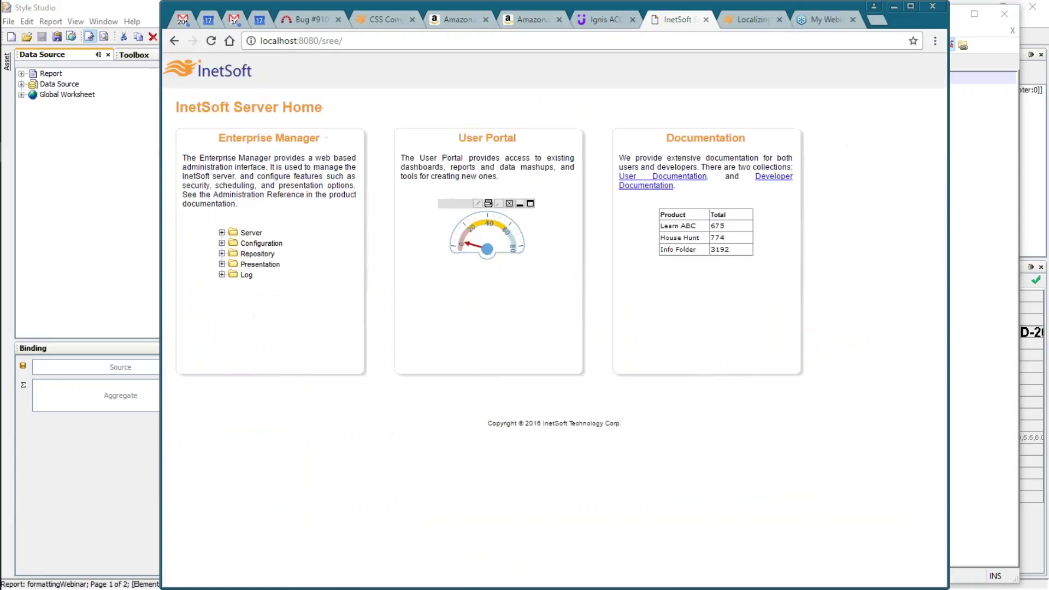
{"action": "left_click", "coordinate": [255, 146]}
{"action": "left_click", "coordinate": [596, 206]}
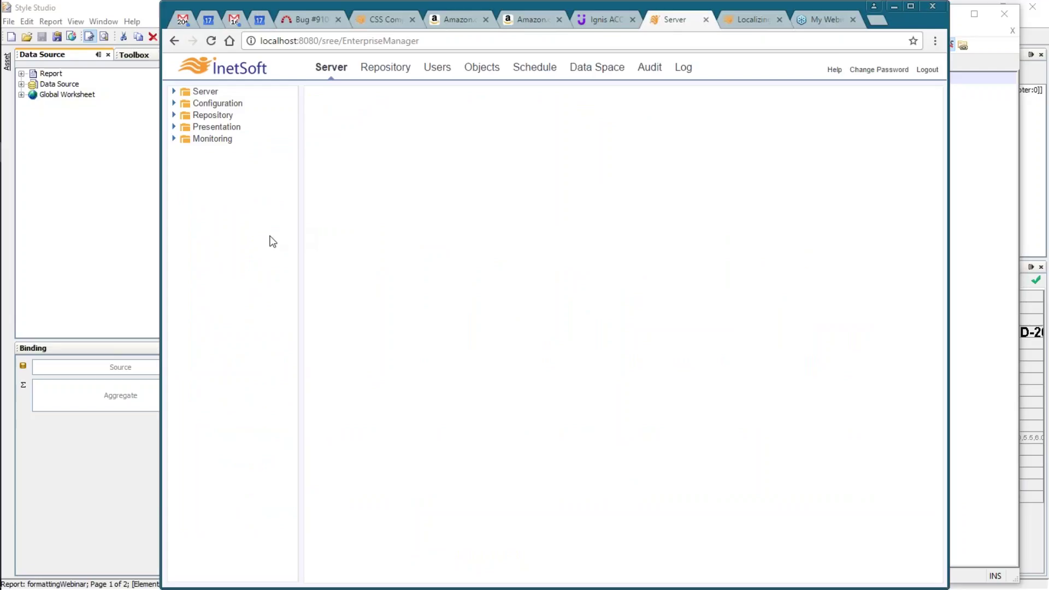
Step: Delete the fr CA locale labelled Canada from the server's localization configuration
{"action": "left_click", "coordinate": [175, 106]}
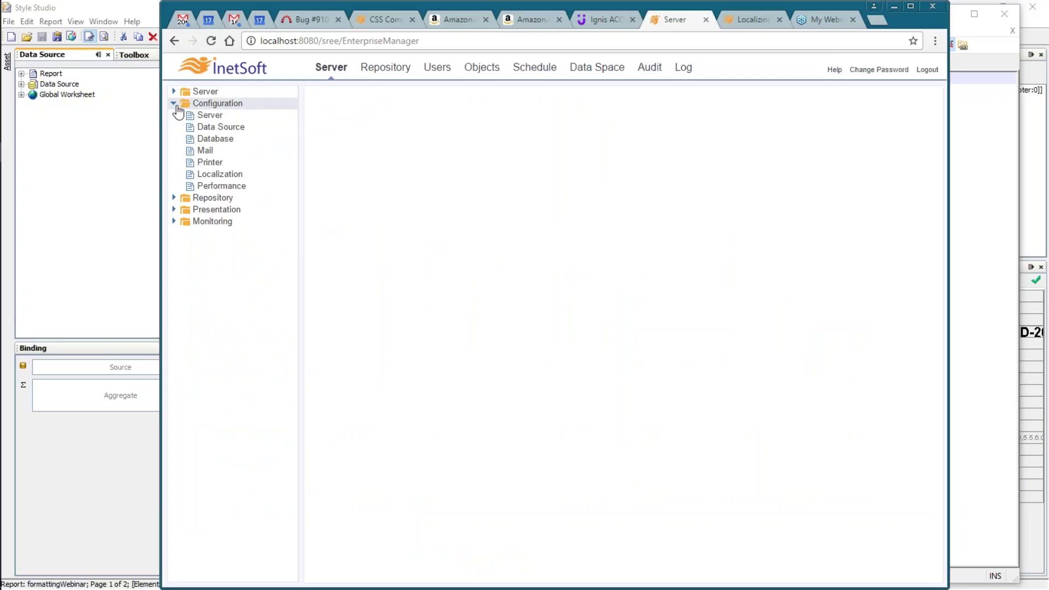
{"action": "left_click", "coordinate": [219, 174]}
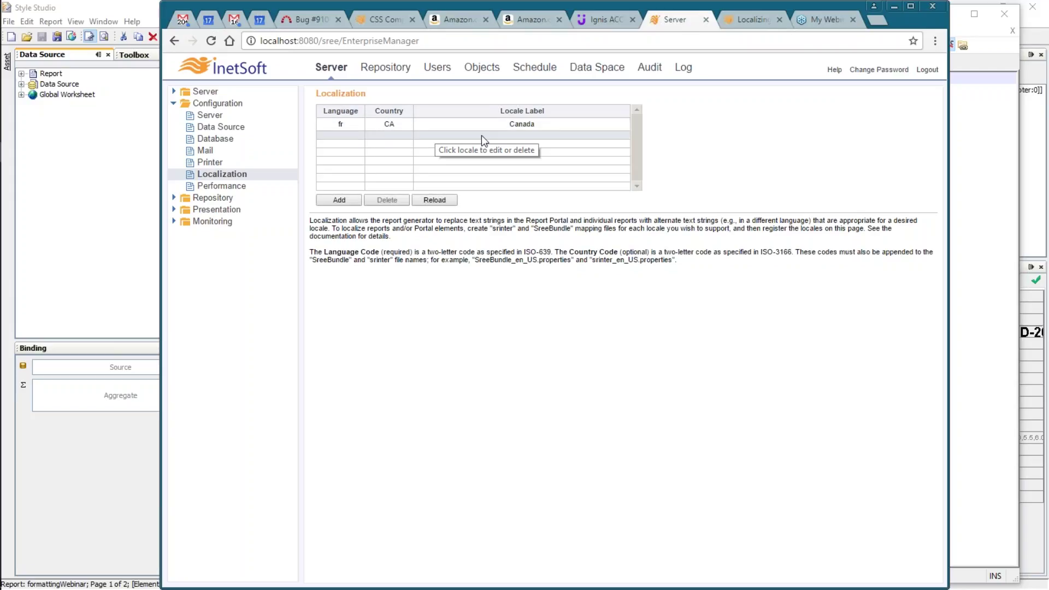
{"action": "left_click", "coordinate": [386, 126]}
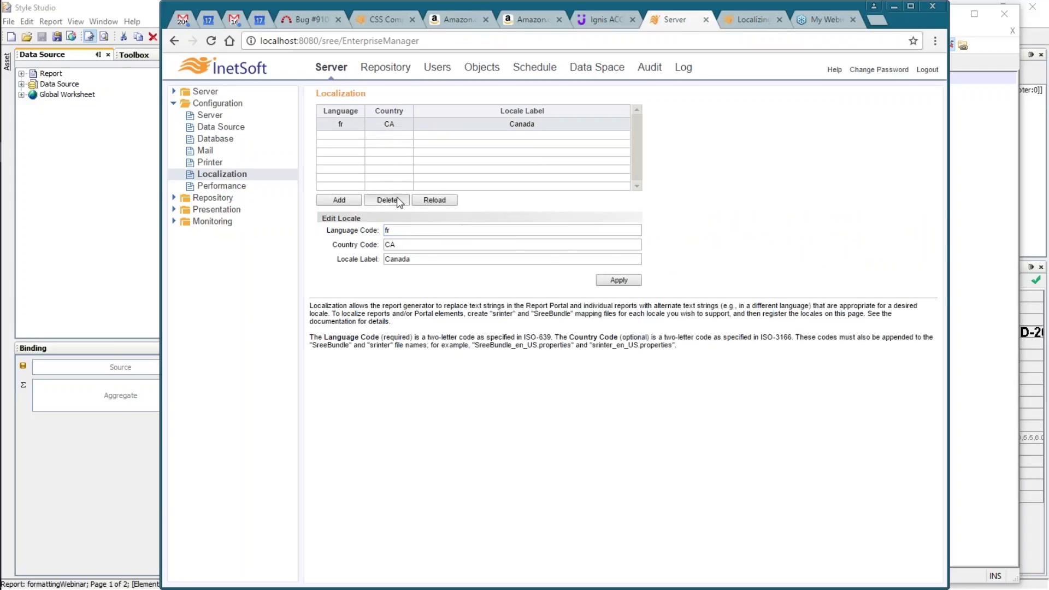
{"action": "left_click", "coordinate": [389, 199]}
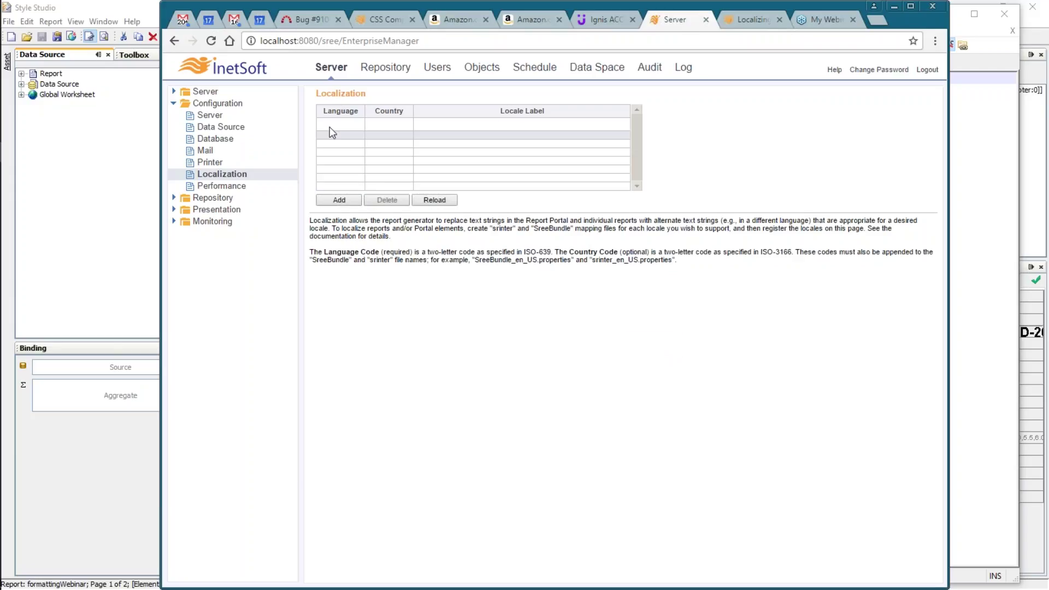
Step: Start a new locale in the server's localization settings with language code fr and country code CA
{"action": "left_click", "coordinate": [349, 201]}
{"action": "type", "text": "fr"}
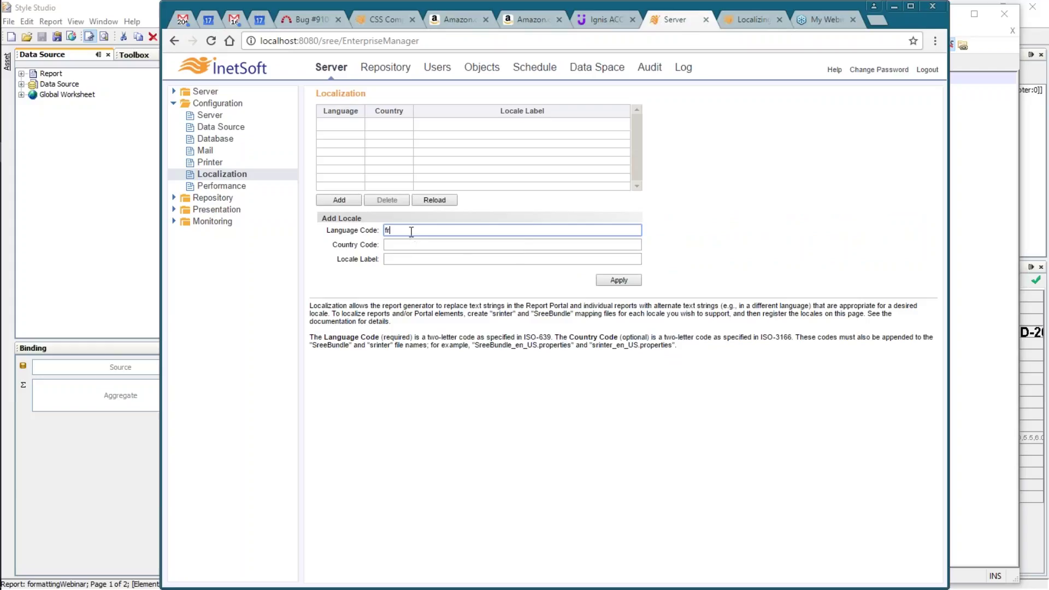
{"action": "left_click", "coordinate": [395, 242]}
{"action": "type", "text": "CA"}
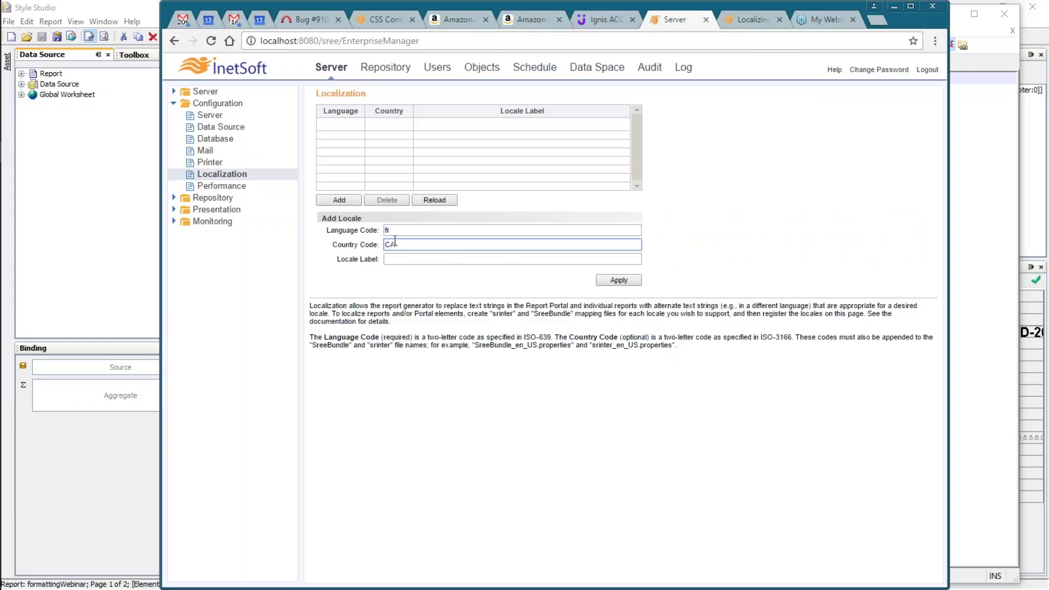
{"action": "left_click", "coordinate": [419, 259]}
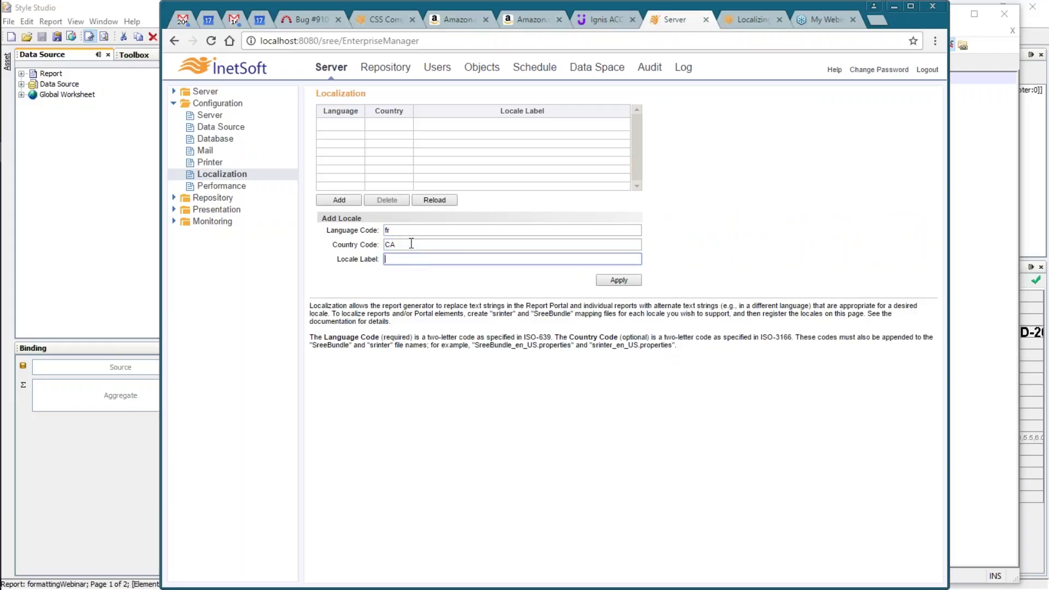
{"action": "type", "text": "Cana"}
{"action": "key", "text": "BackSpace"}
{"action": "key", "text": "BackSpace"}
{"action": "key", "text": "BackSpace"}
{"action": "key", "text": "BackSpace"}
{"action": "type", "text": "On"}
{"action": "type", "text": "tario"}
Step: Label the new fr CA locale Montreal and apply it
{"action": "key", "text": "ctrl+a"}
{"action": "type", "text": "Montreal"}
{"action": "left_click", "coordinate": [618, 280]}
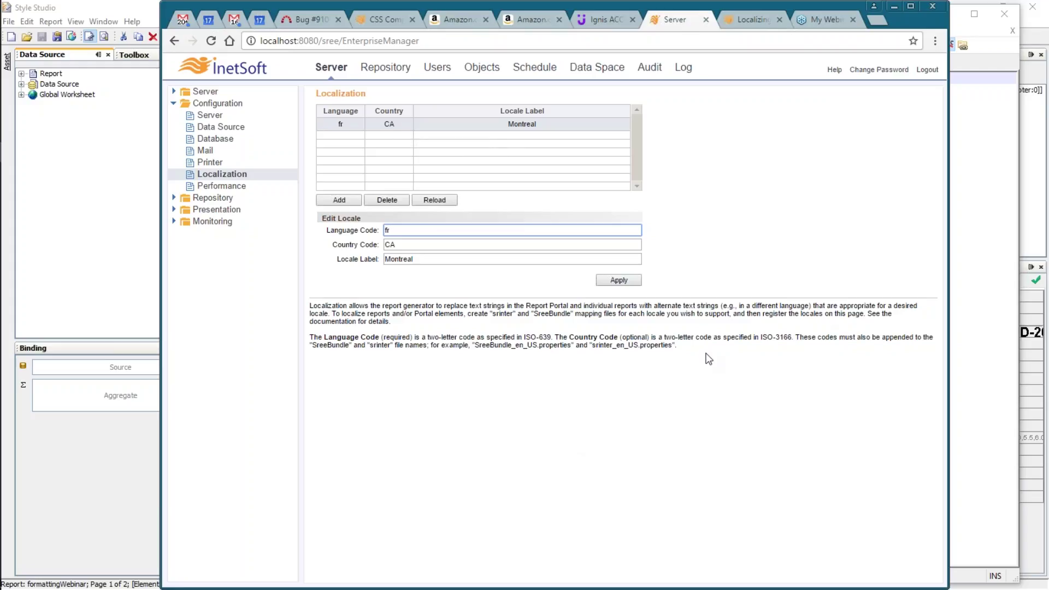
Step: Switch to Notepad++ and review the ReportTitle key and its French Report Title translation in SreeBundle_fr_CA.properties
{"action": "left_click", "coordinate": [951, 271]}
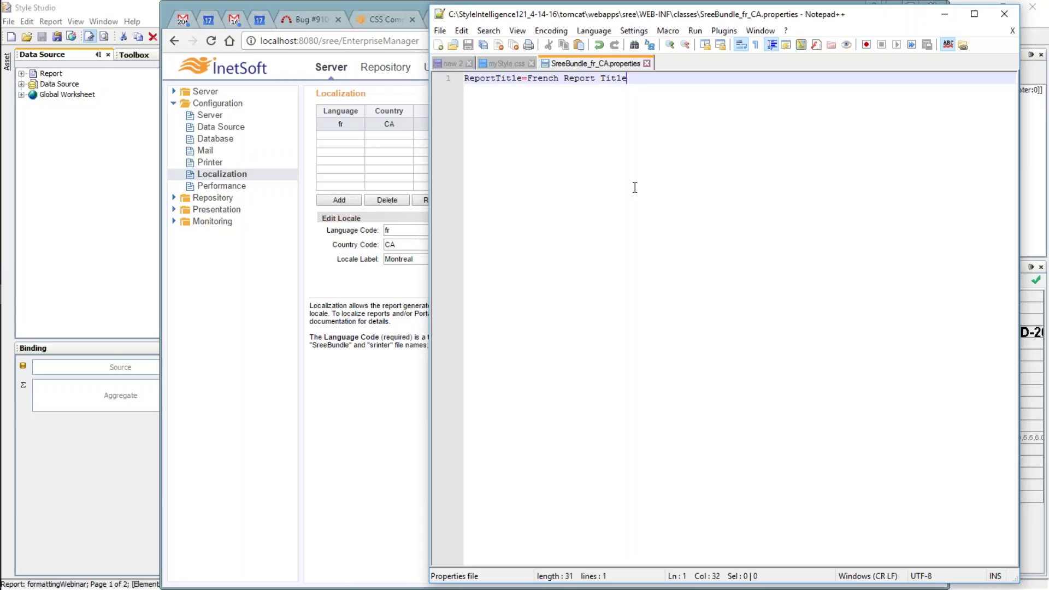
{"action": "double_click", "coordinate": [498, 80]}
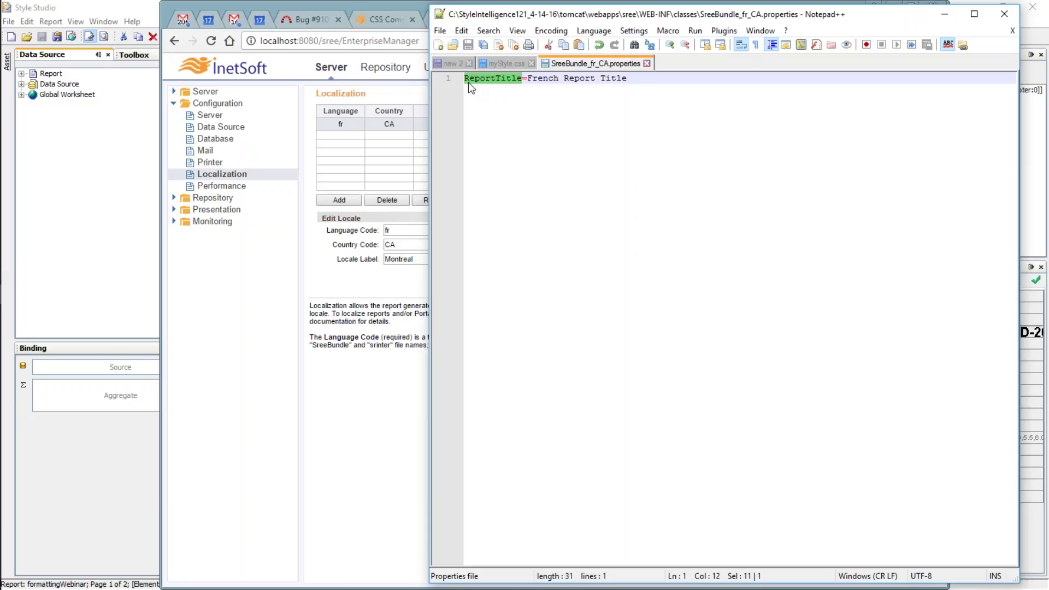
{"action": "left_click_drag", "start_coordinate": [526, 80], "coordinate": [627, 80]}
{"action": "left_click", "coordinate": [628, 145]}
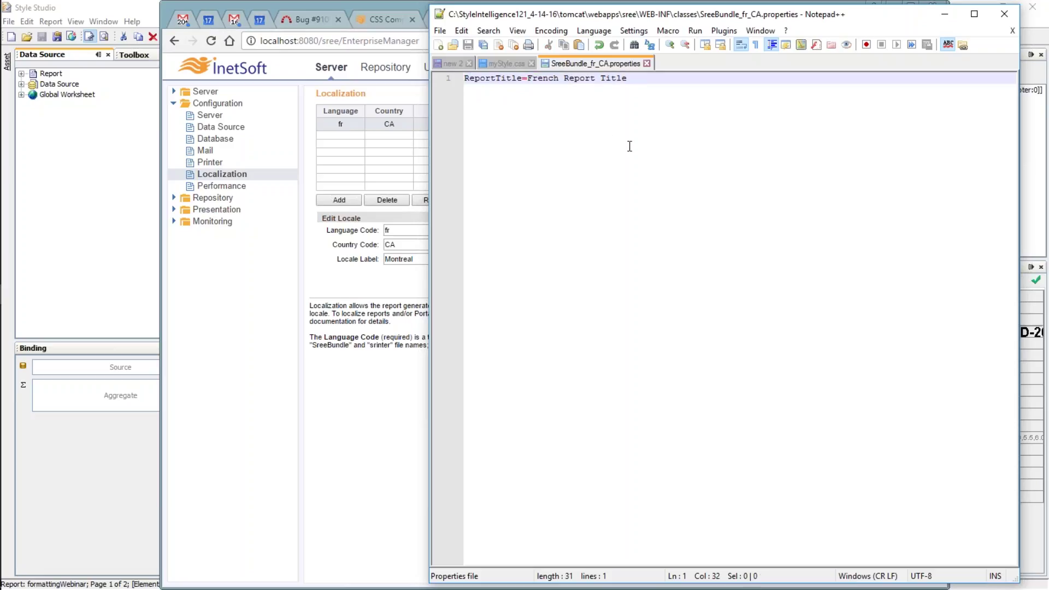
Step: Switch to Chrome and open the User Portal from the InetSoft server home page at localhost:8080/sree/
{"action": "left_click", "coordinate": [377, 6]}
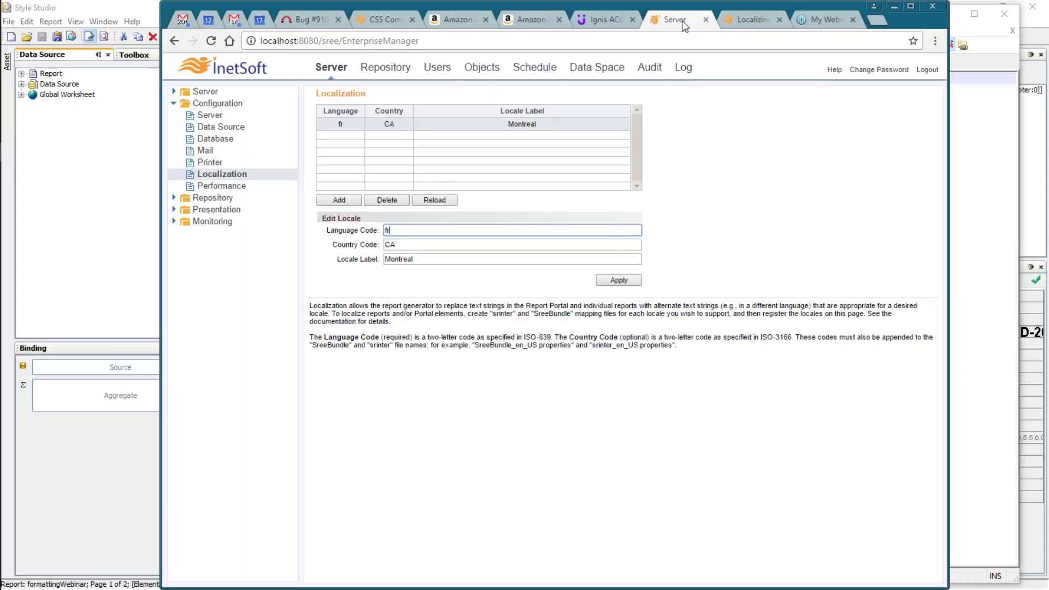
{"action": "left_click", "coordinate": [735, 19]}
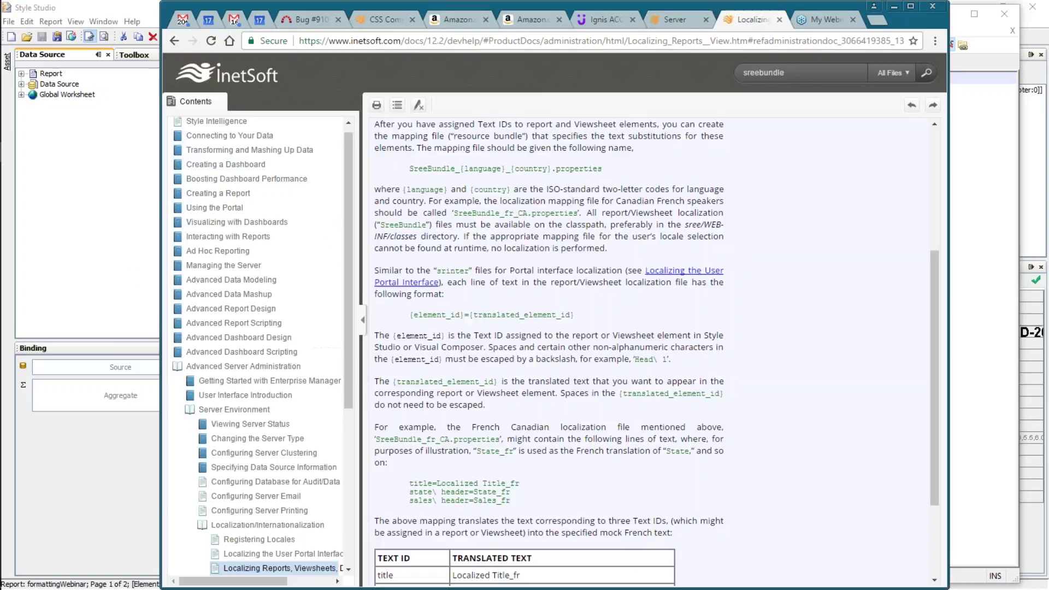
{"action": "left_click", "coordinate": [669, 16]}
{"action": "double_click", "coordinate": [381, 41]}
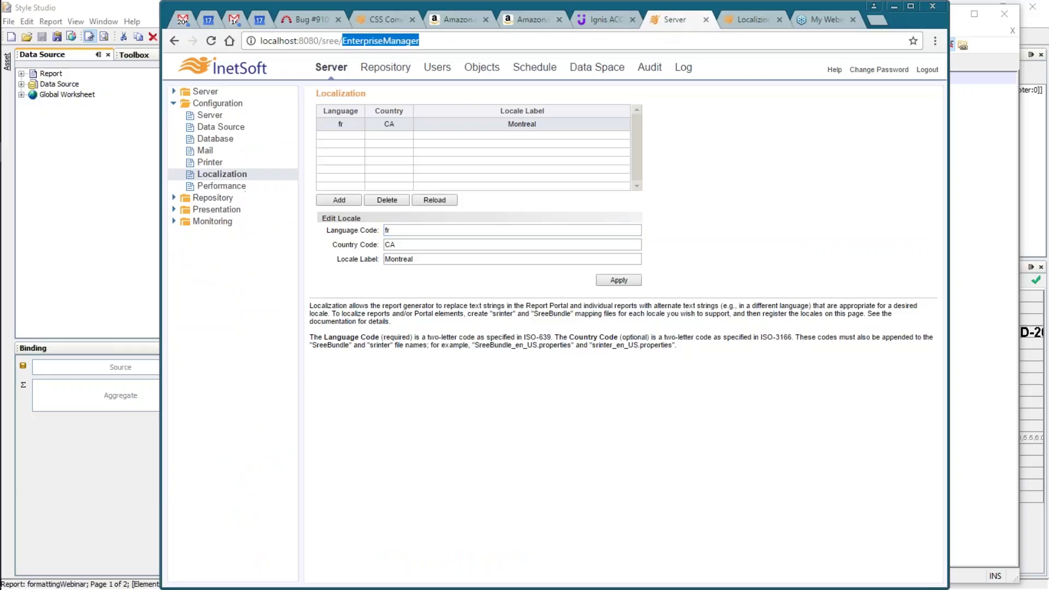
{"action": "key", "text": "BackSpace"}
{"action": "key", "text": "Return"}
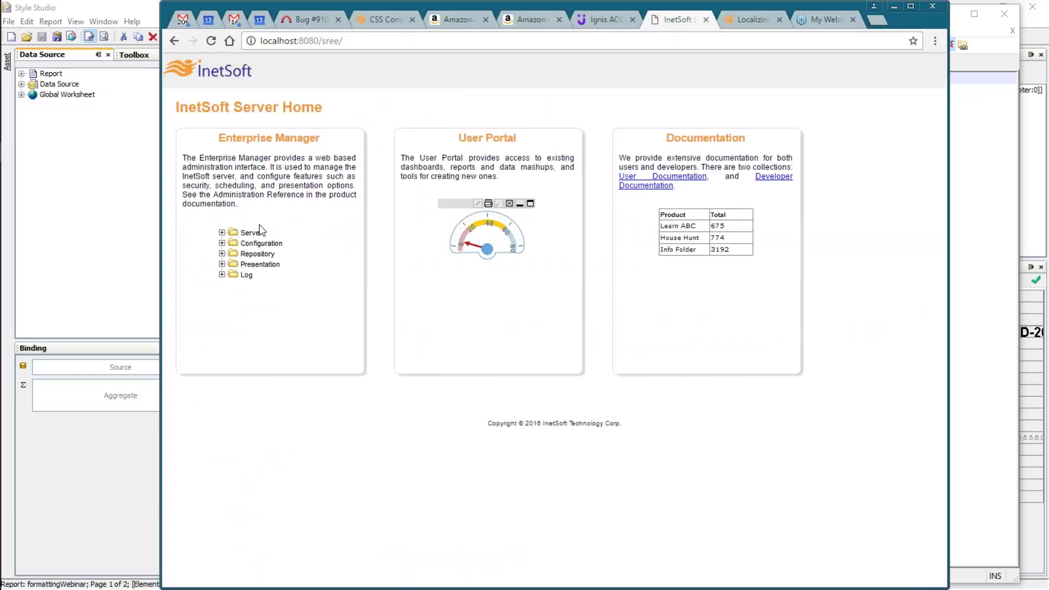
{"action": "left_click", "coordinate": [497, 143]}
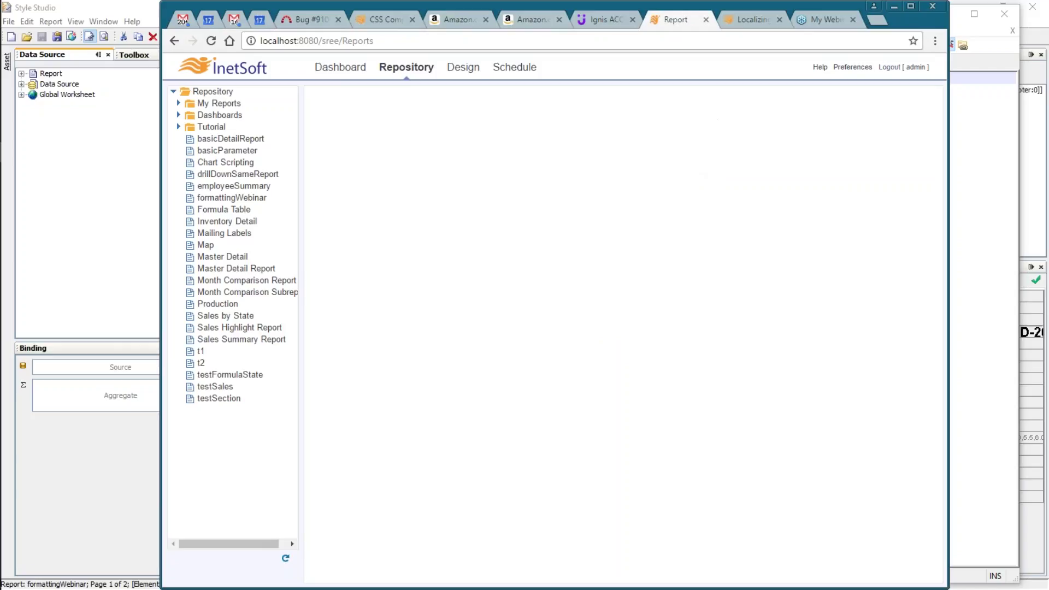
Step: Log out of the portal and log back in with the Montreal locale
{"action": "left_click", "coordinate": [890, 68]}
{"action": "left_click", "coordinate": [524, 183]}
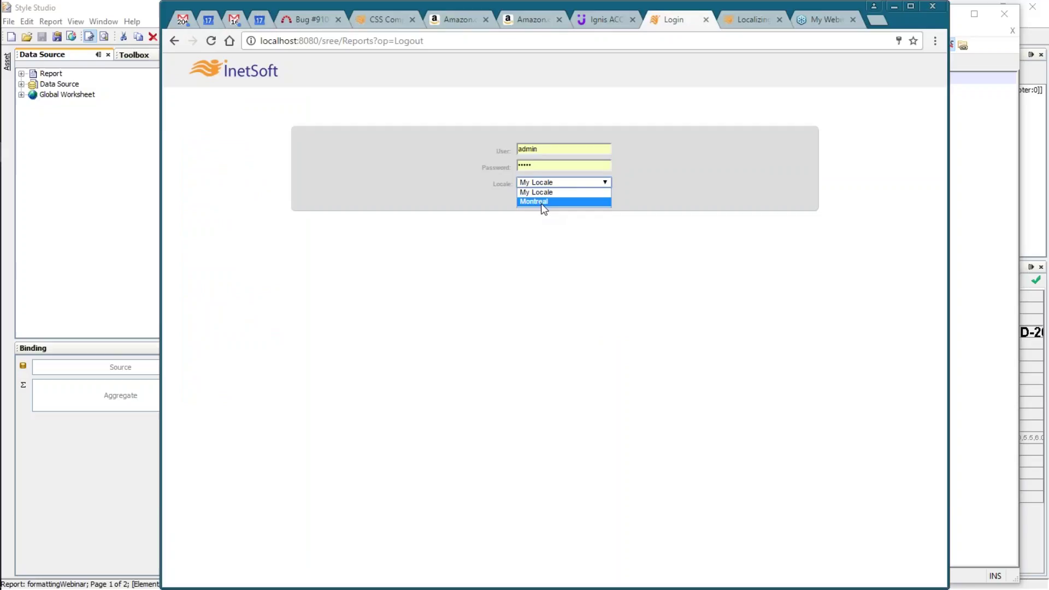
{"action": "left_click", "coordinate": [539, 202]}
{"action": "left_click", "coordinate": [595, 199]}
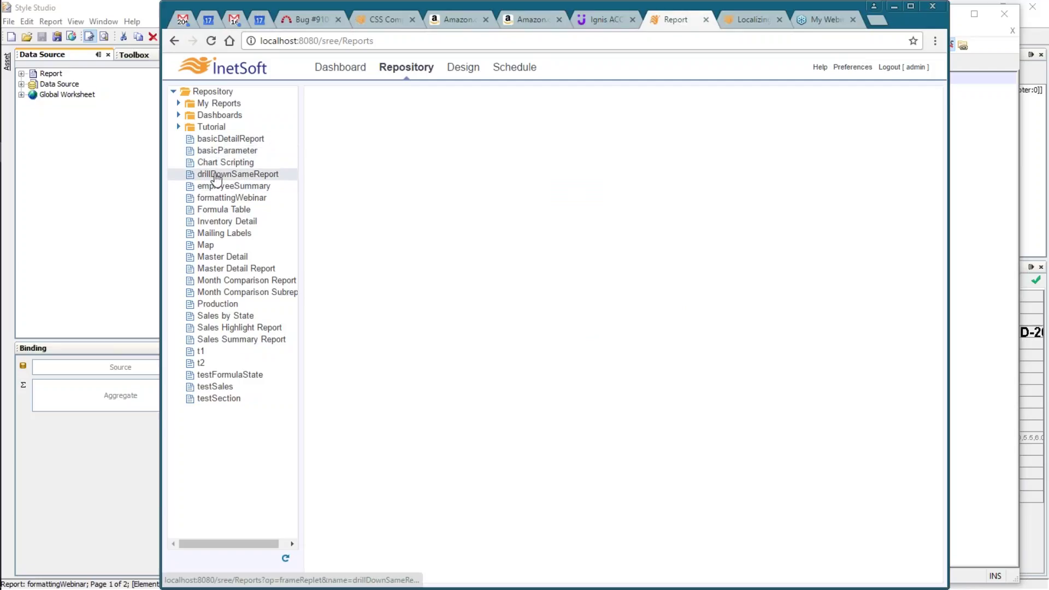
Step: Open the formattingWebinar report and compare its title with the mapping file in Notepad++ and the design in Style Studio
{"action": "left_click", "coordinate": [216, 198]}
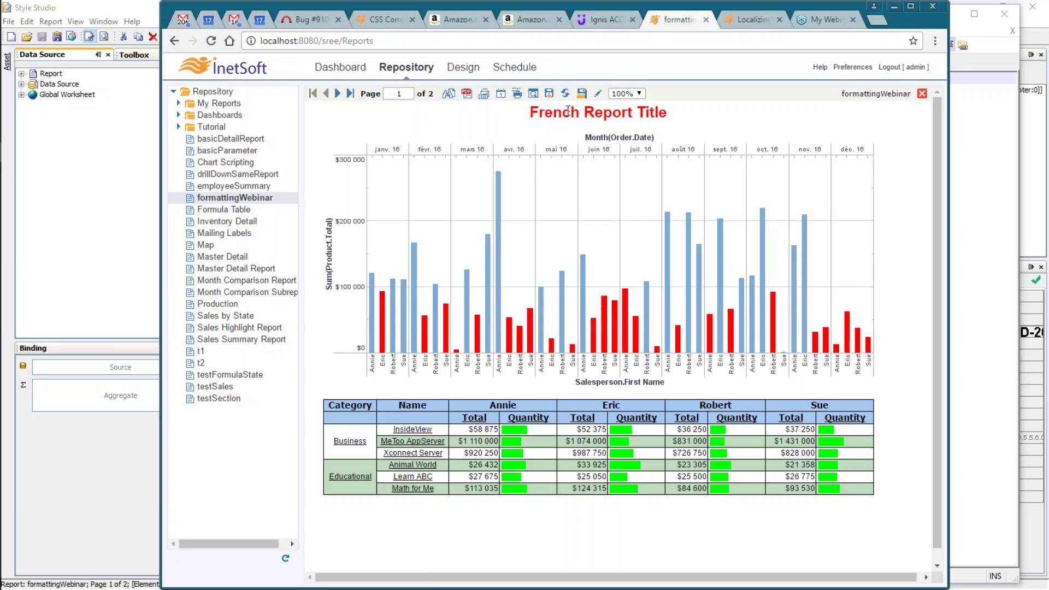
{"action": "left_click", "coordinate": [962, 224]}
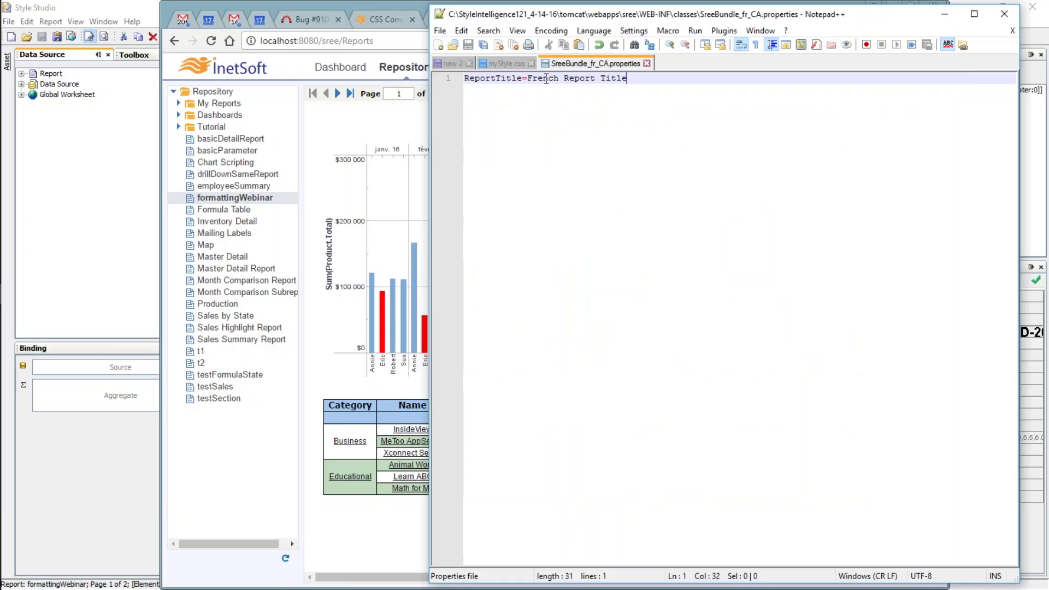
{"action": "key", "text": "alt+Tab"}
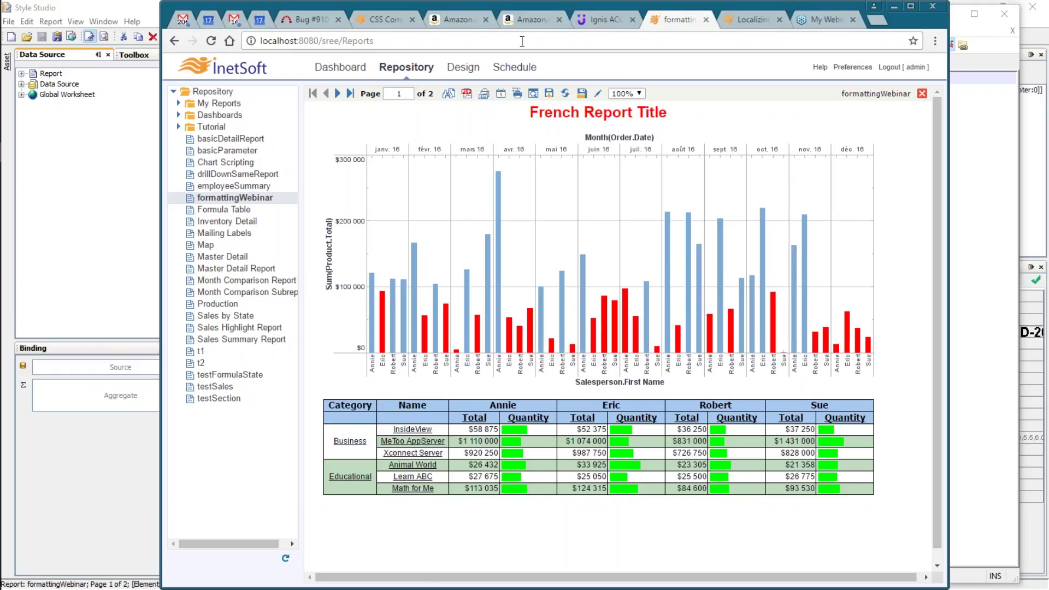
{"action": "left_click", "coordinate": [126, 12]}
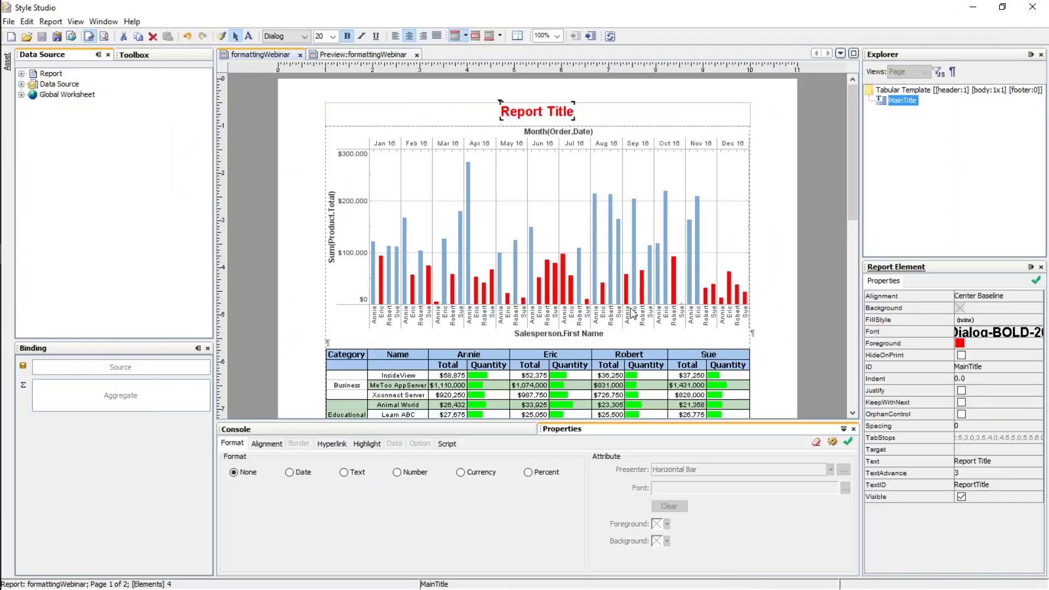